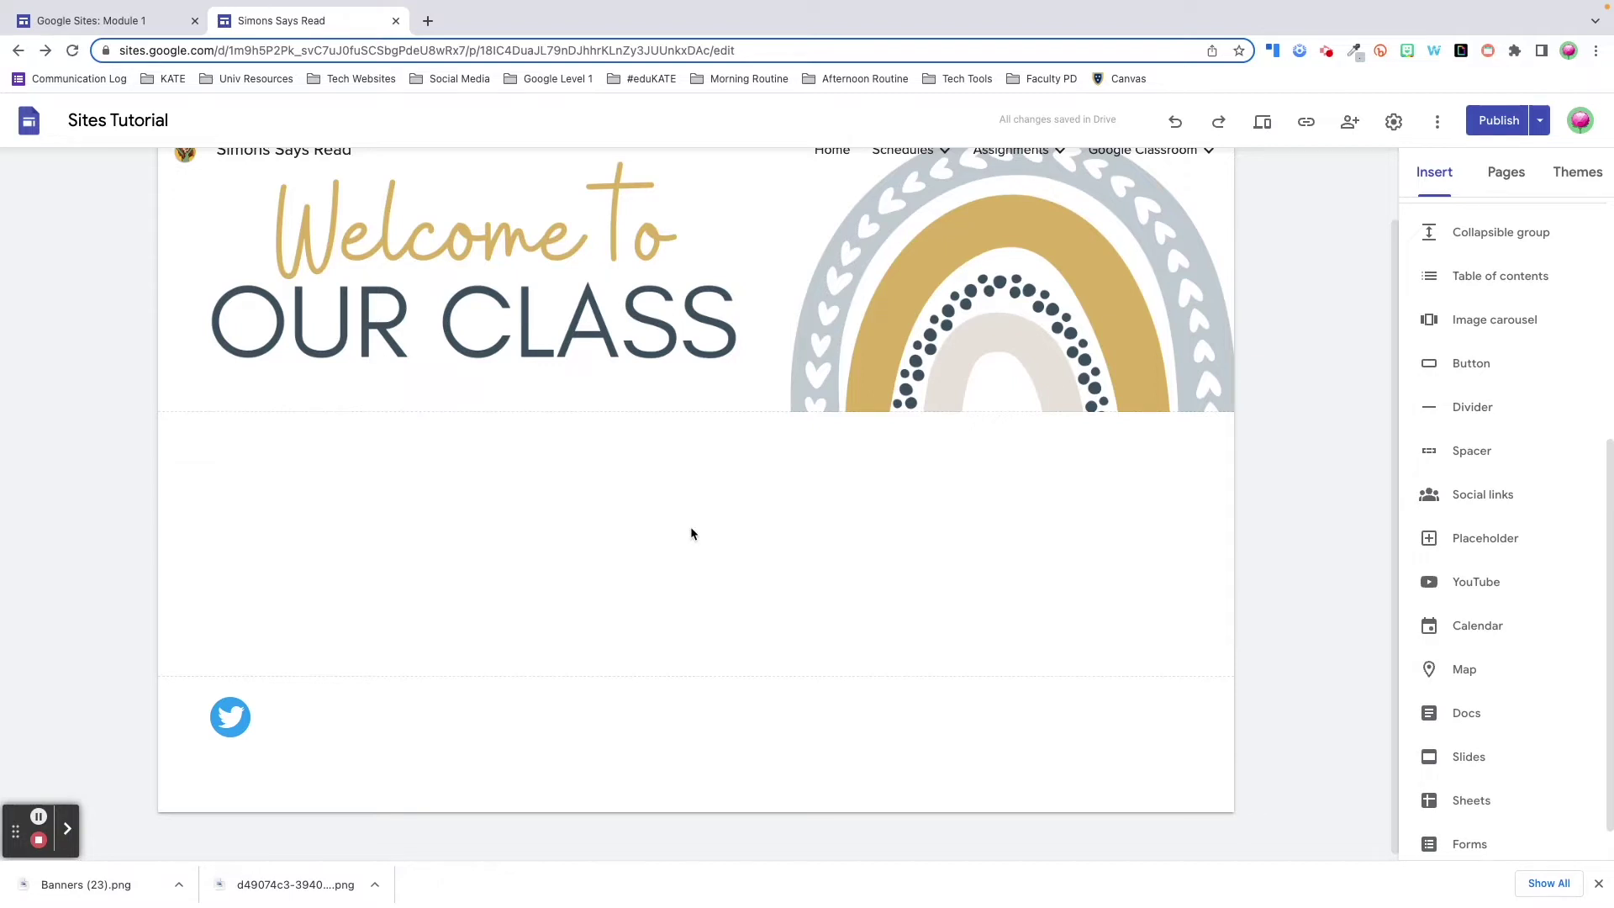
- Insert the first Google Images result for 'fall leaves' below the welcome banner and widen it across the section
{"action": "double_click", "coordinate": [617, 528]}
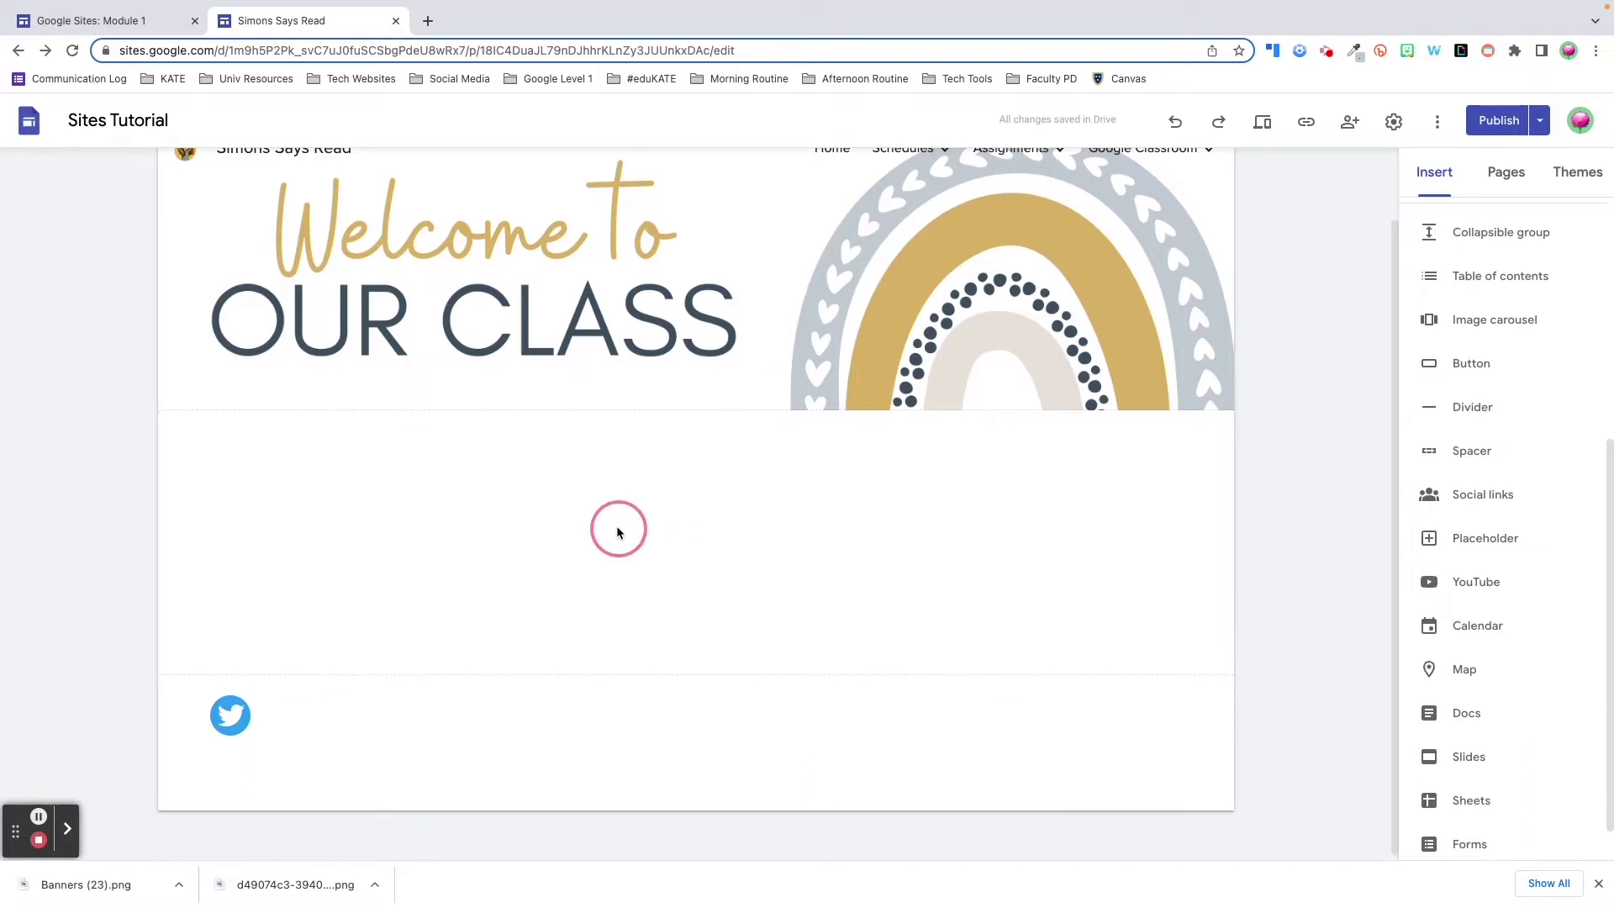
{"action": "left_click", "coordinate": [620, 481]}
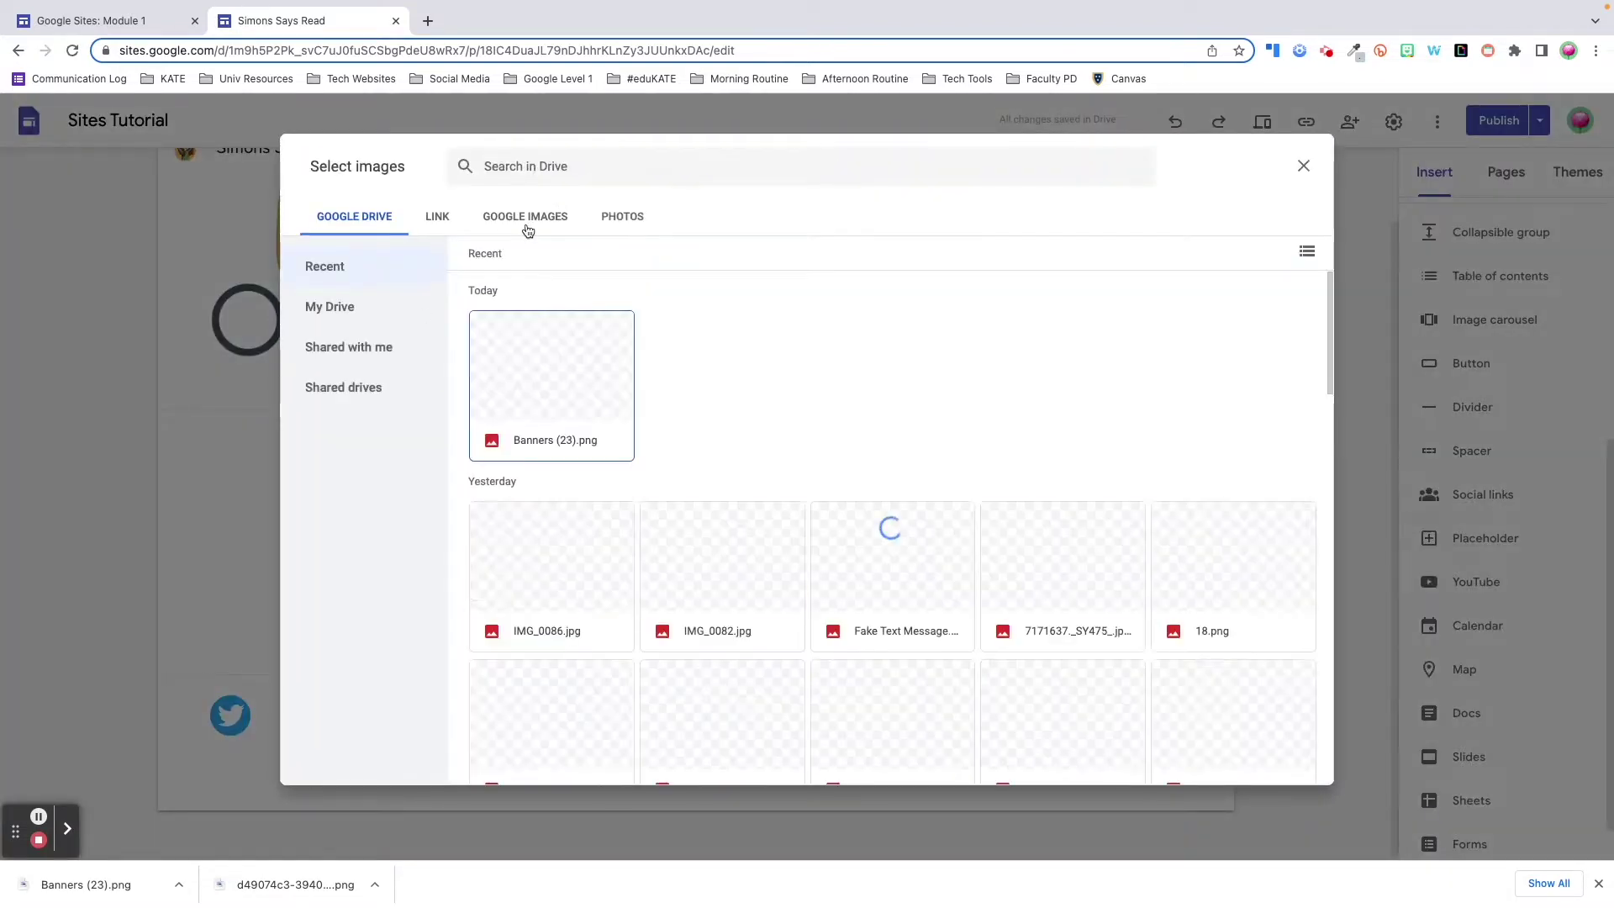
{"action": "left_click", "coordinate": [527, 221]}
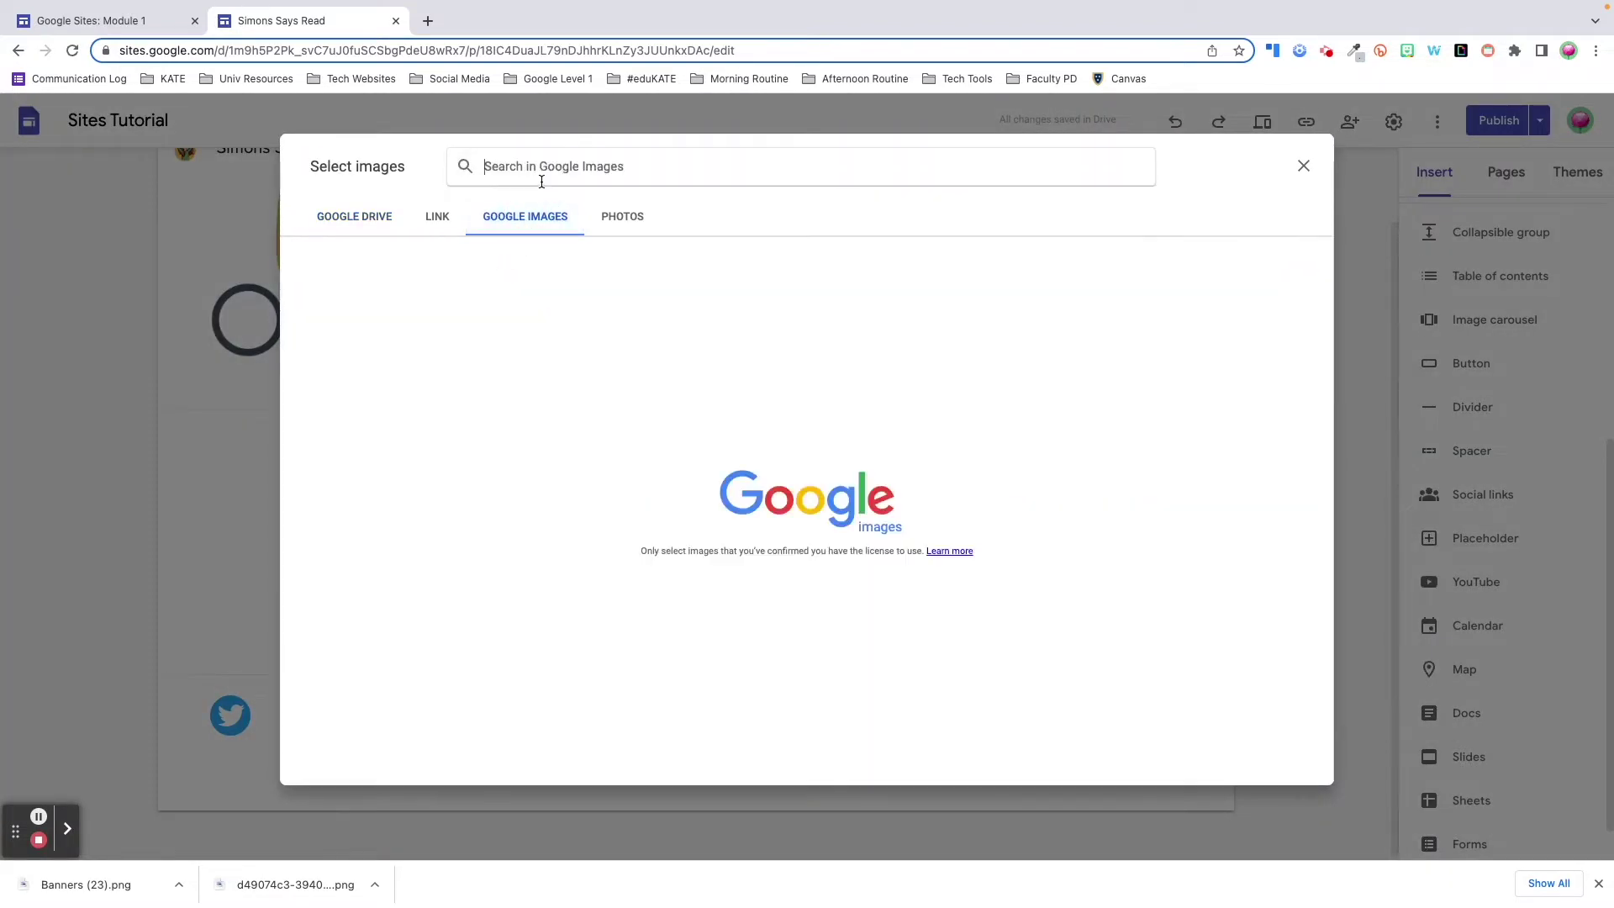
{"action": "type", "text": "fall leaves"}
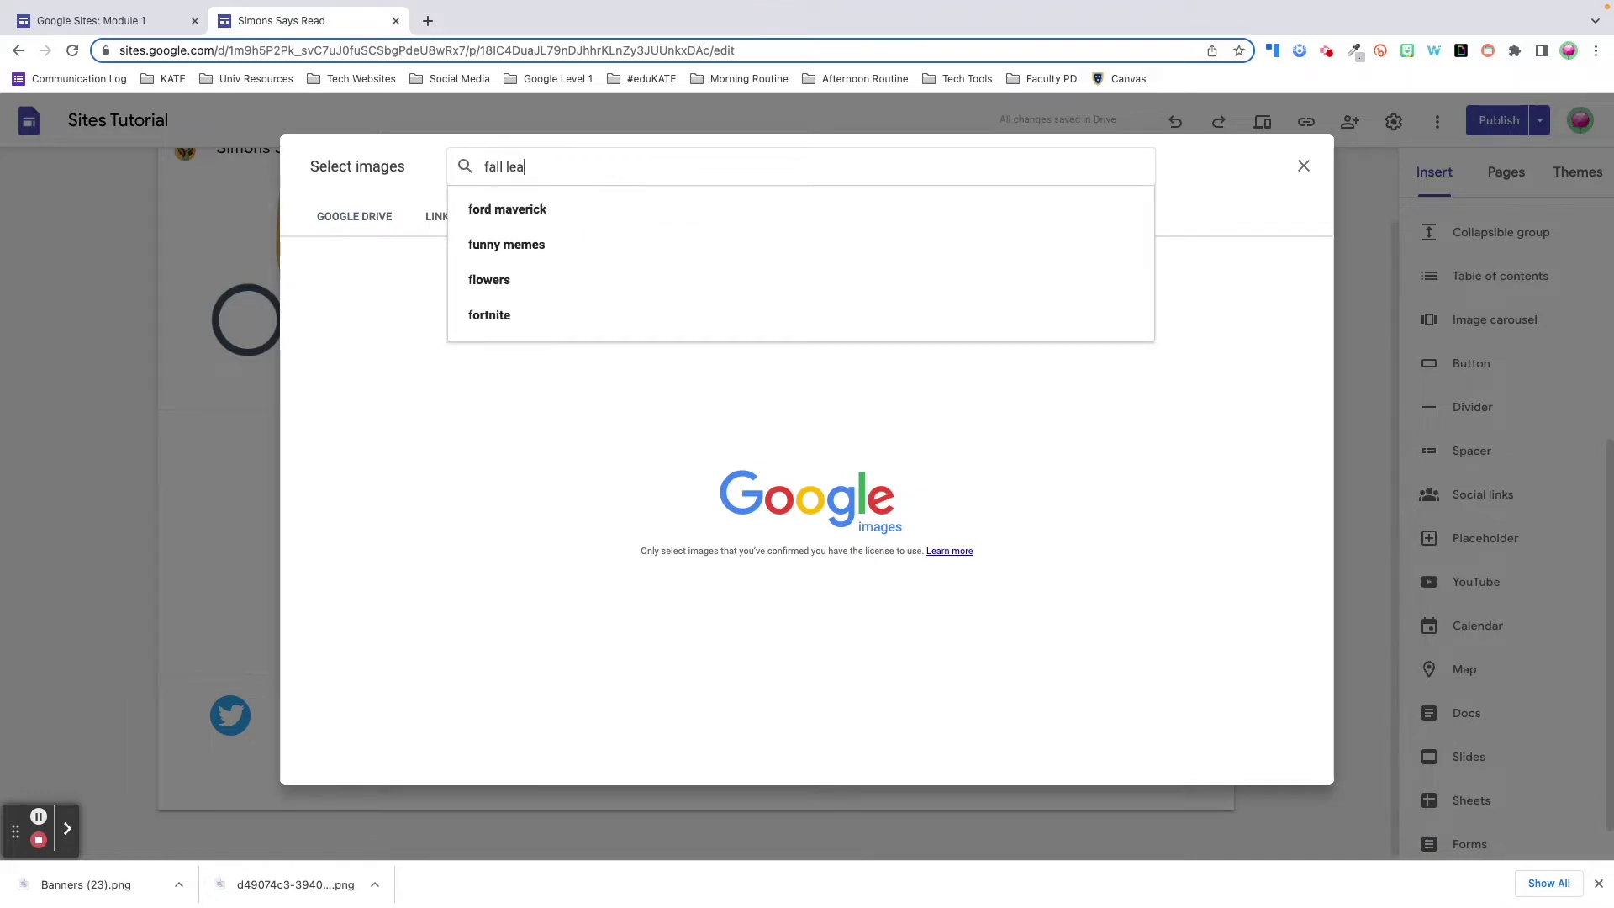
{"action": "key", "text": "Return"}
{"action": "left_click", "coordinate": [330, 260]}
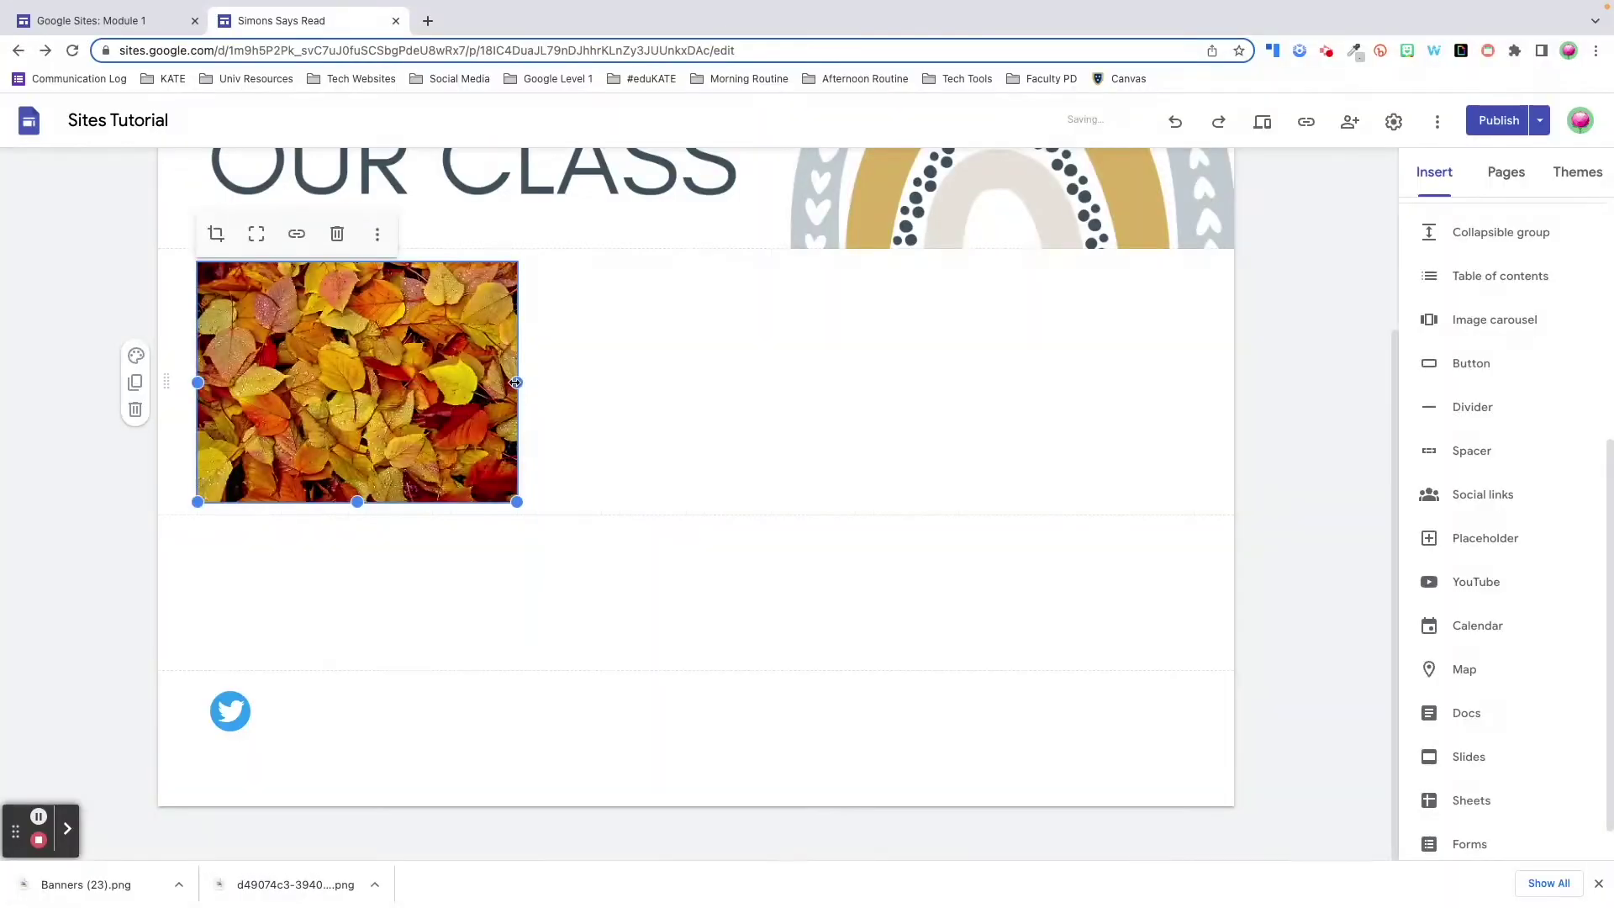
{"action": "left_click_drag", "start_coordinate": [516, 383], "coordinate": [1194, 414]}
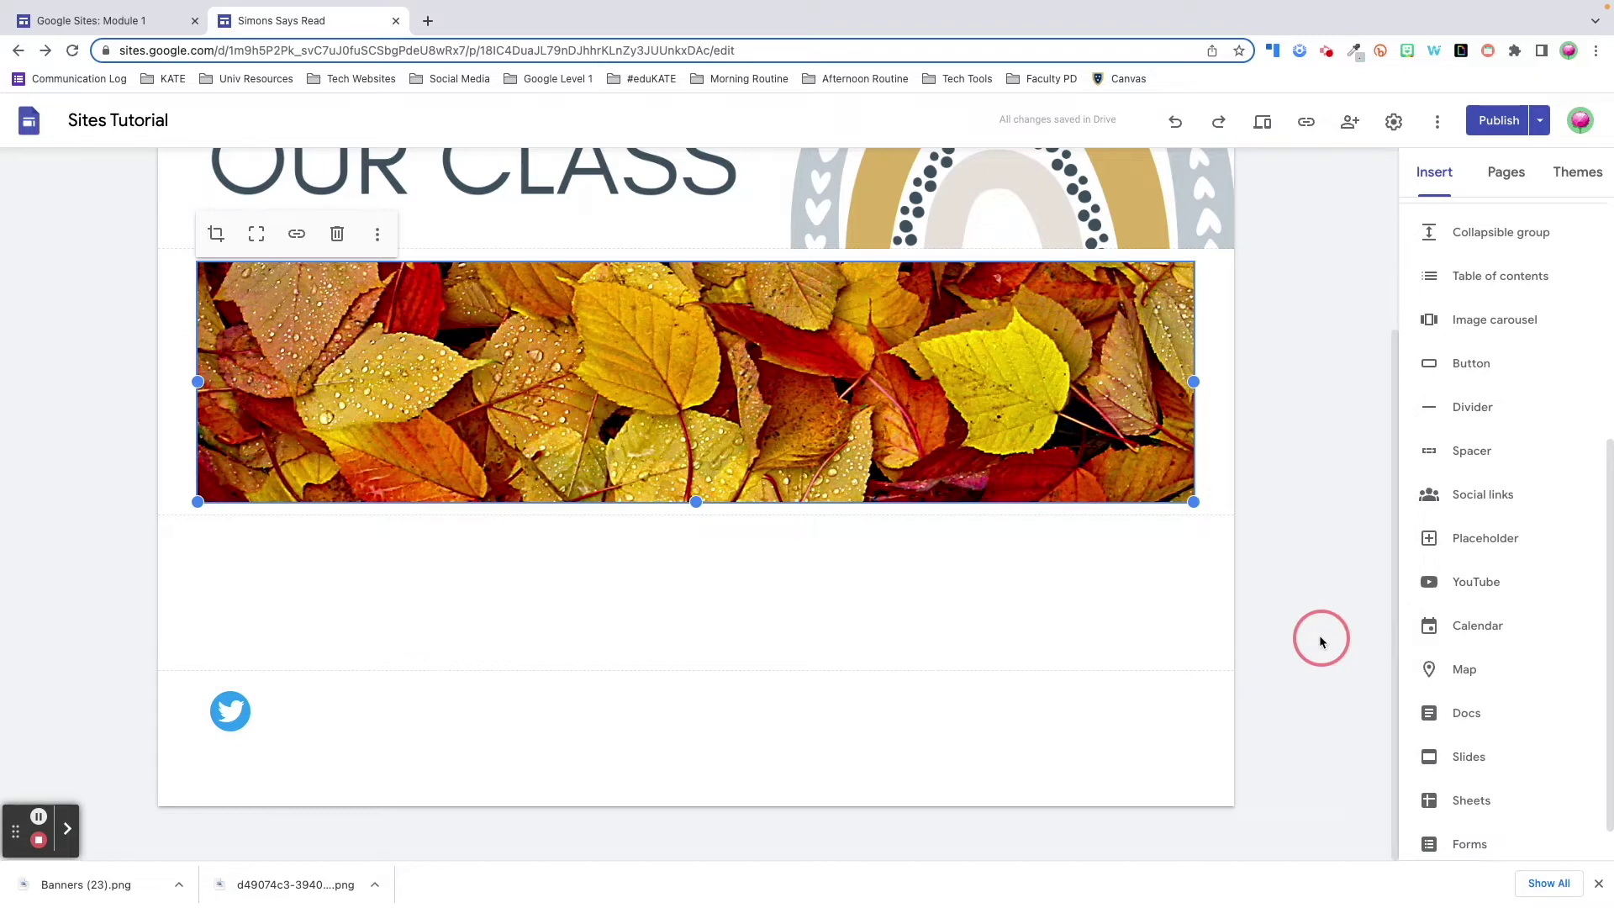
- Add a text box section below the leaf banner with a 'fall leaves' web image as its background
{"action": "scroll", "coordinate": [1447, 252], "scroll_direction": "up", "scroll_amount": 5}
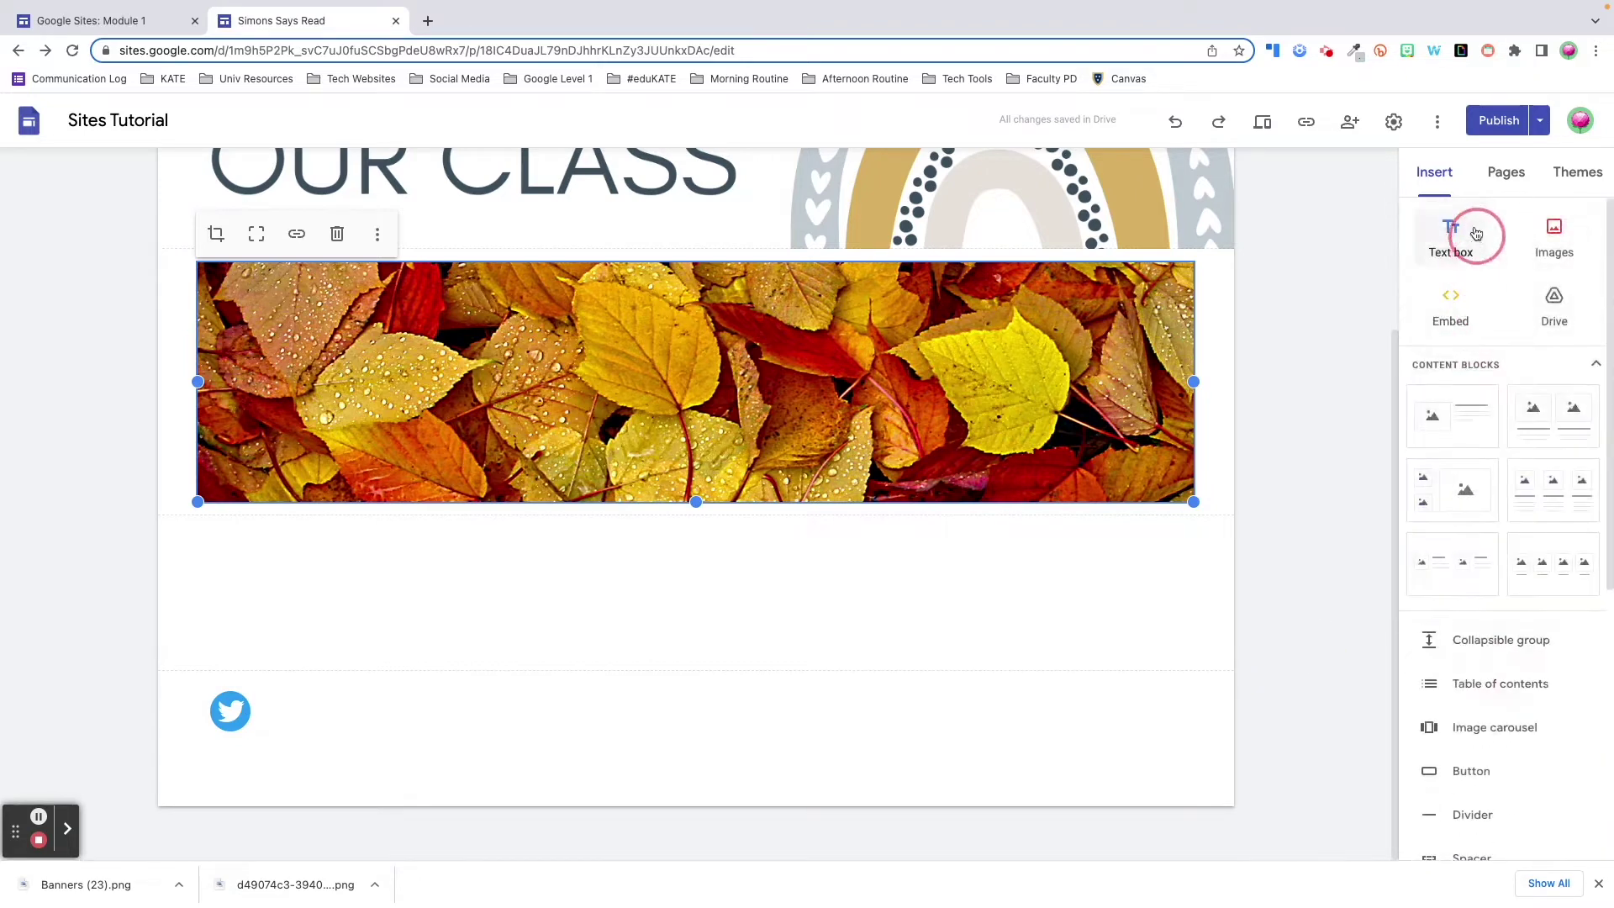
{"action": "left_click", "coordinate": [1448, 244]}
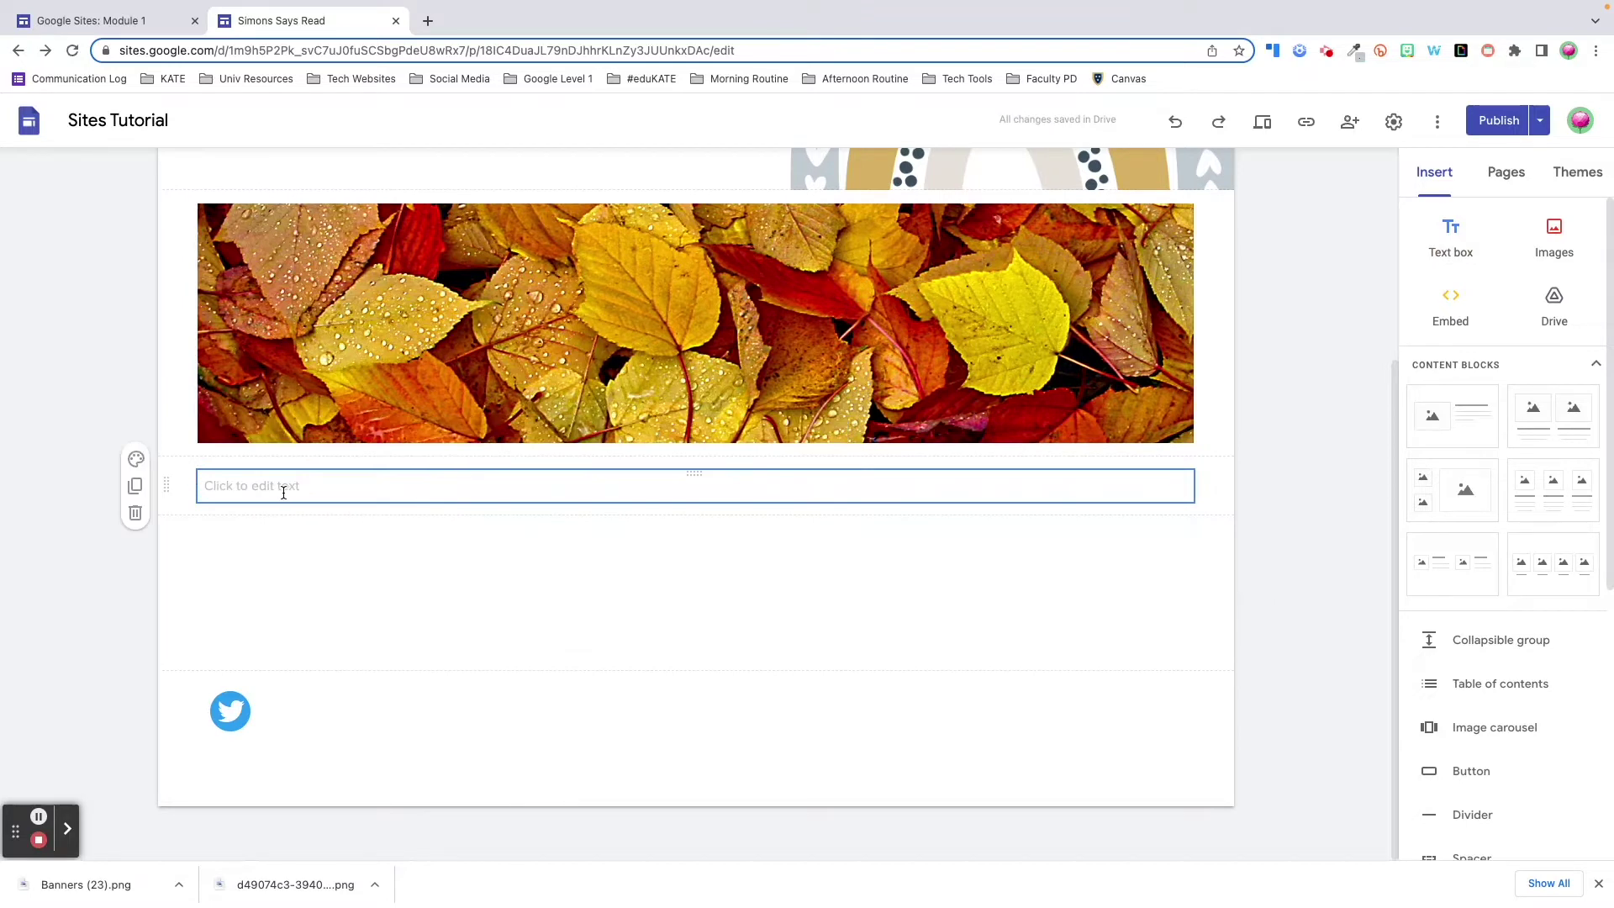
{"action": "left_click", "coordinate": [135, 460]}
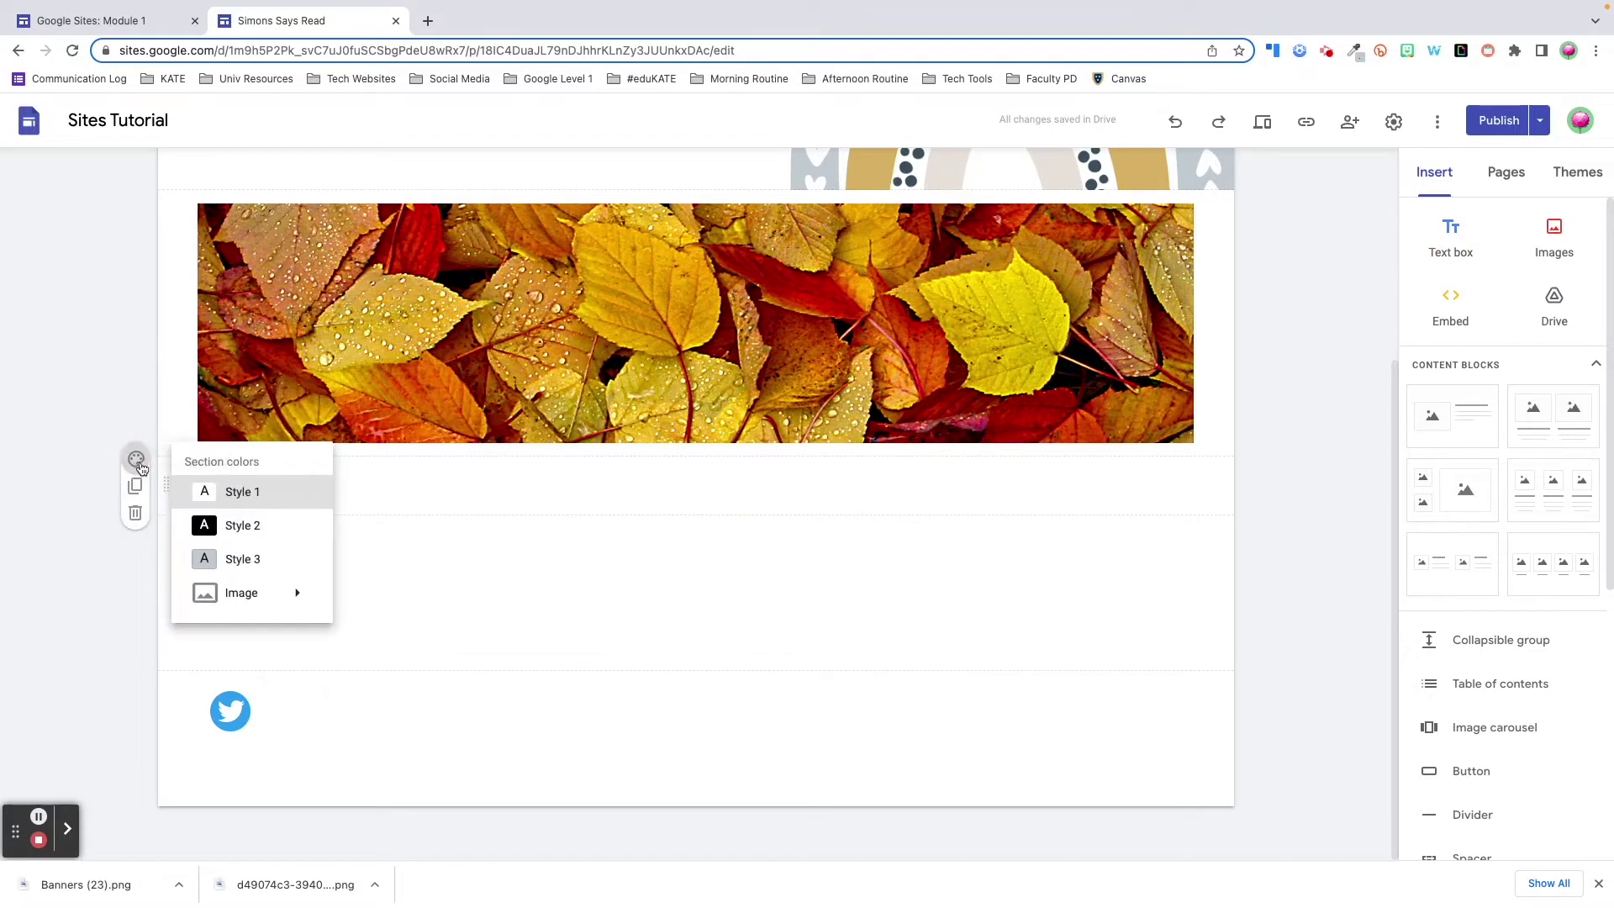
{"action": "mouse_move", "coordinate": [236, 604]}
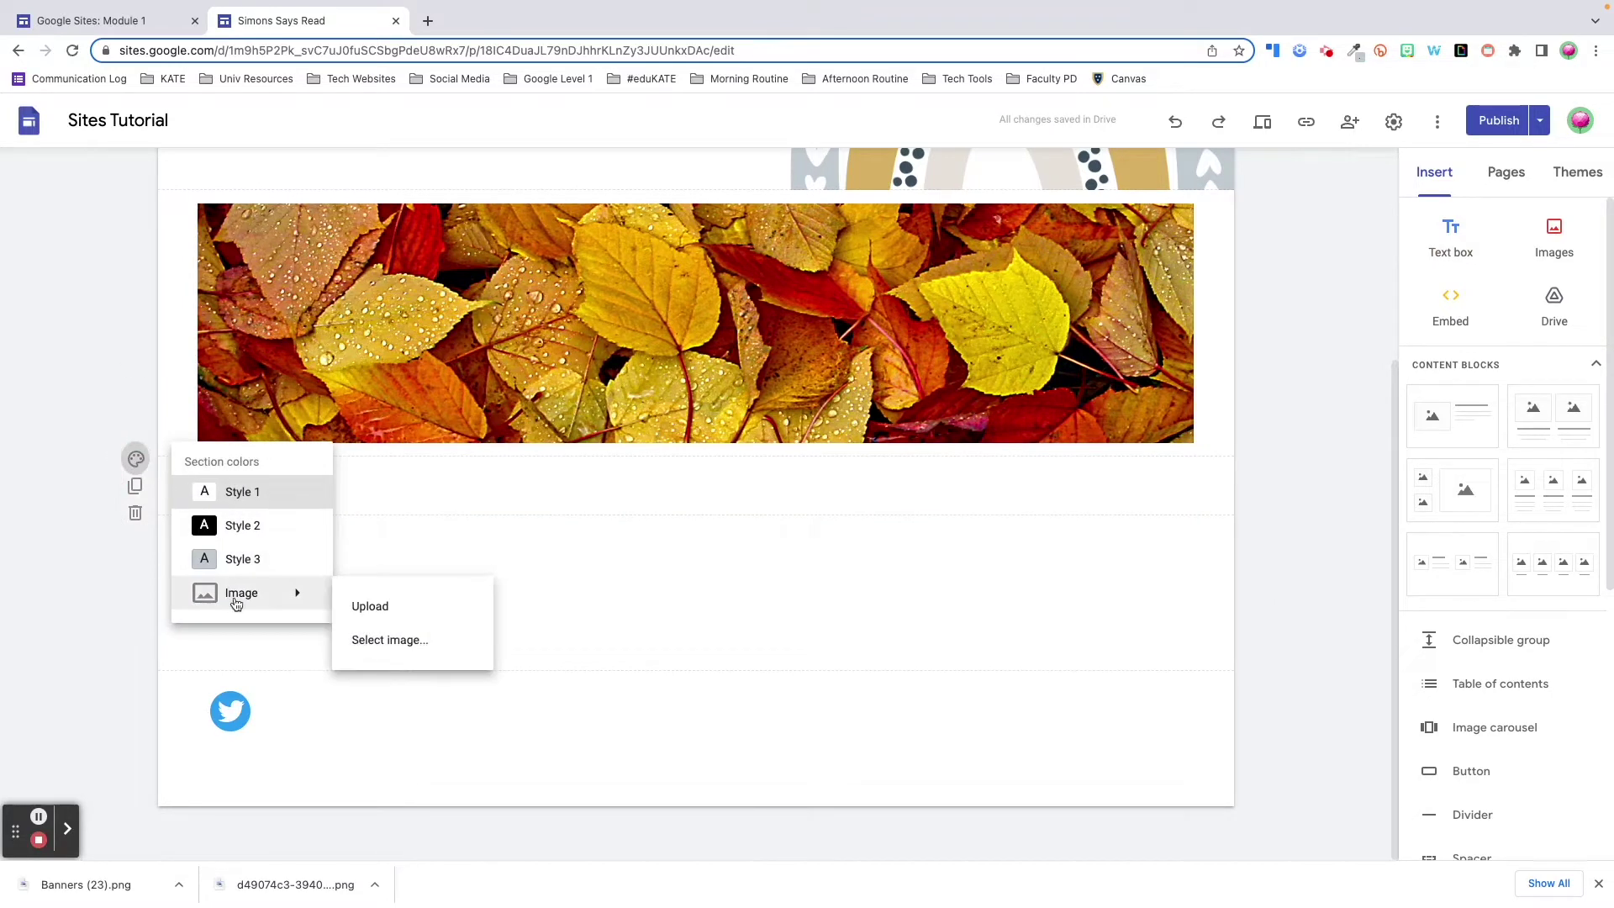
{"action": "left_click", "coordinate": [405, 640]}
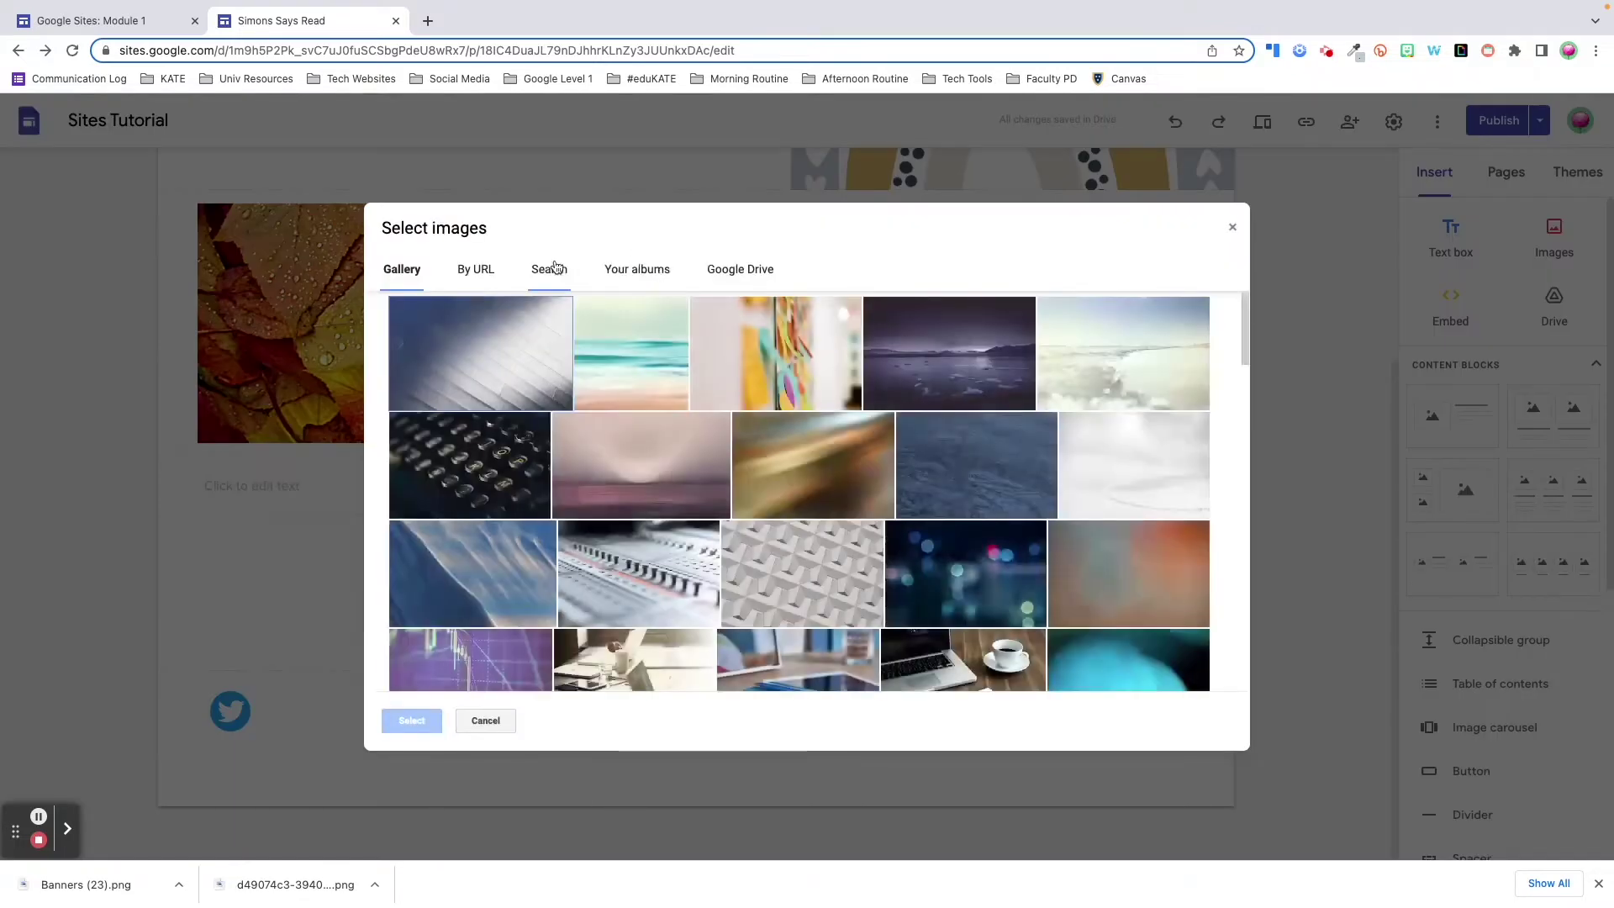
{"action": "left_click", "coordinate": [550, 269]}
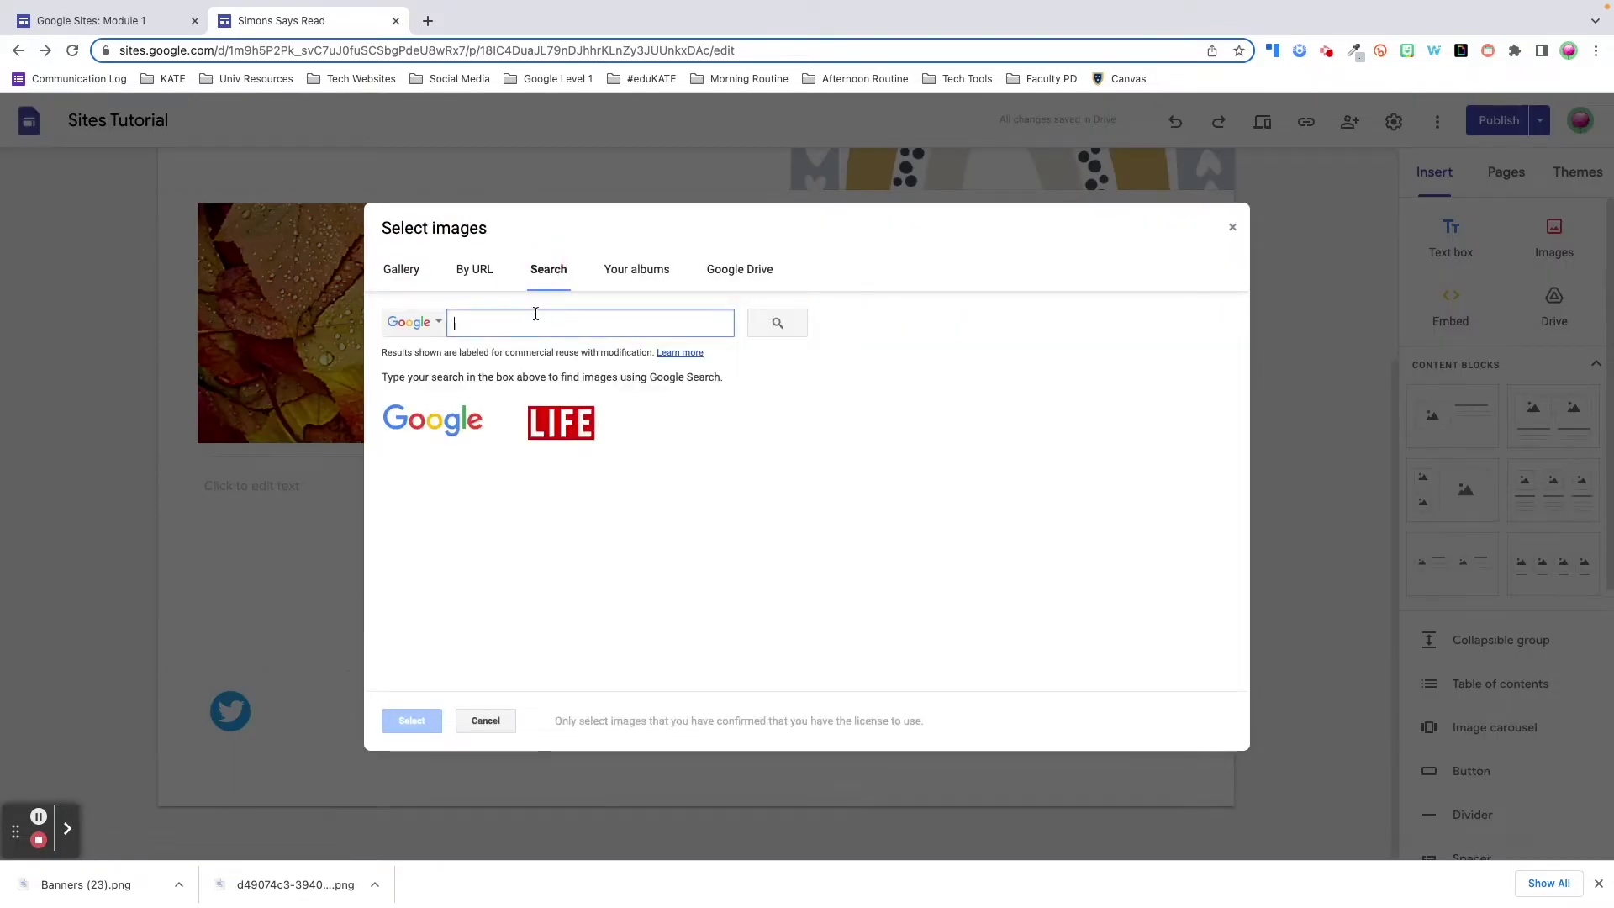
{"action": "type", "text": "fall leaves"}
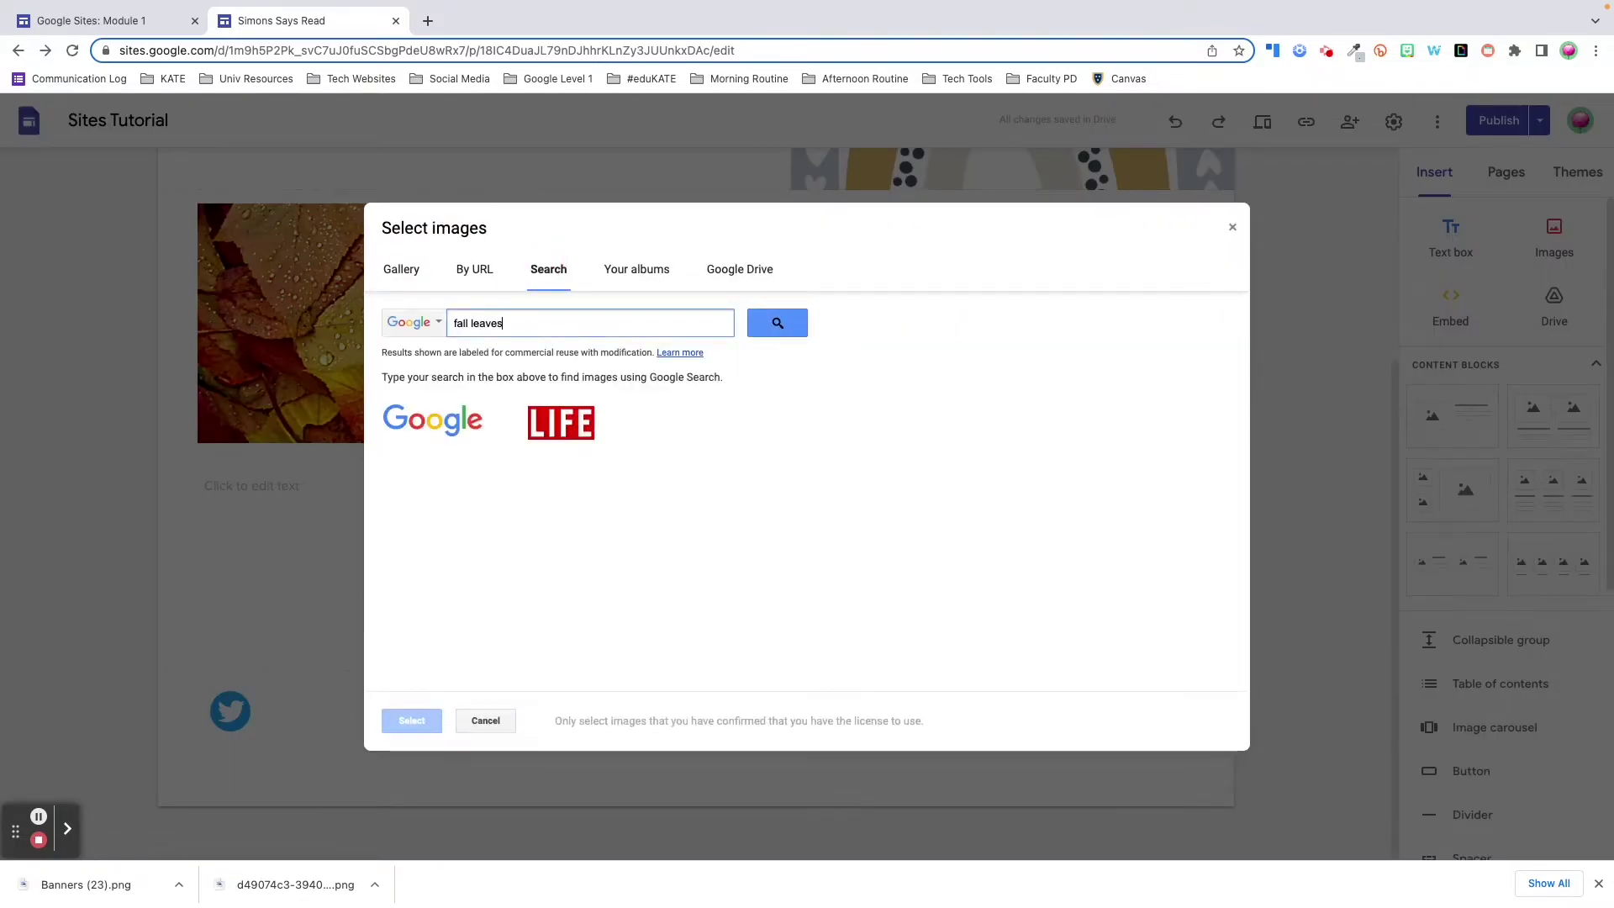
{"action": "key", "text": "Return"}
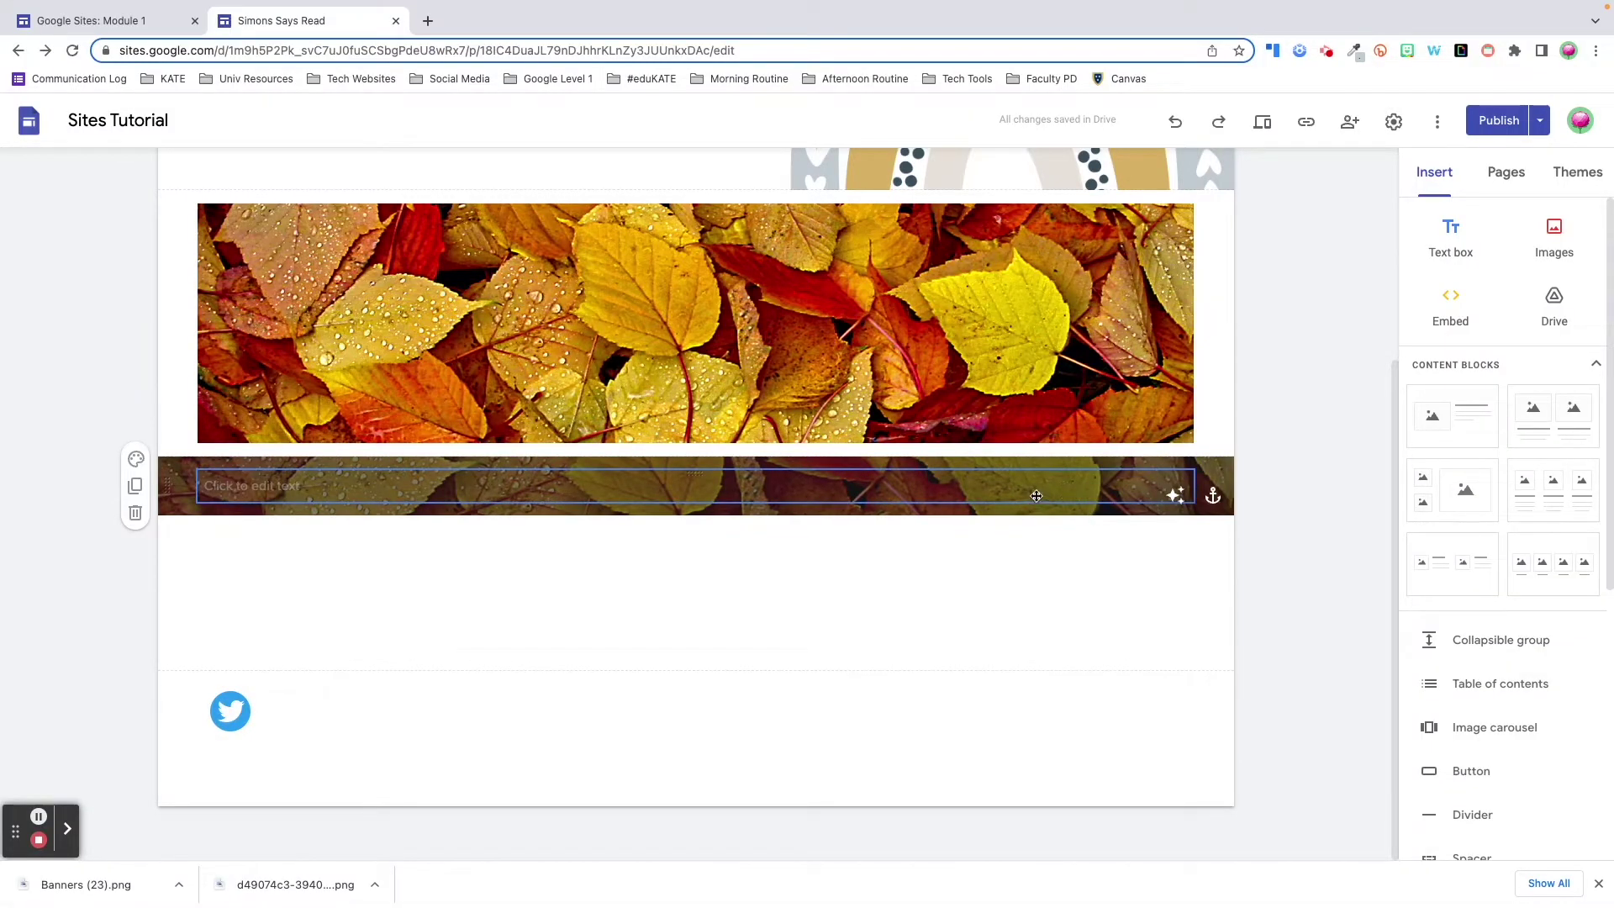
- Add blank lines to make the section taller and turn off Adjust for readability
{"action": "left_click", "coordinate": [974, 494]}
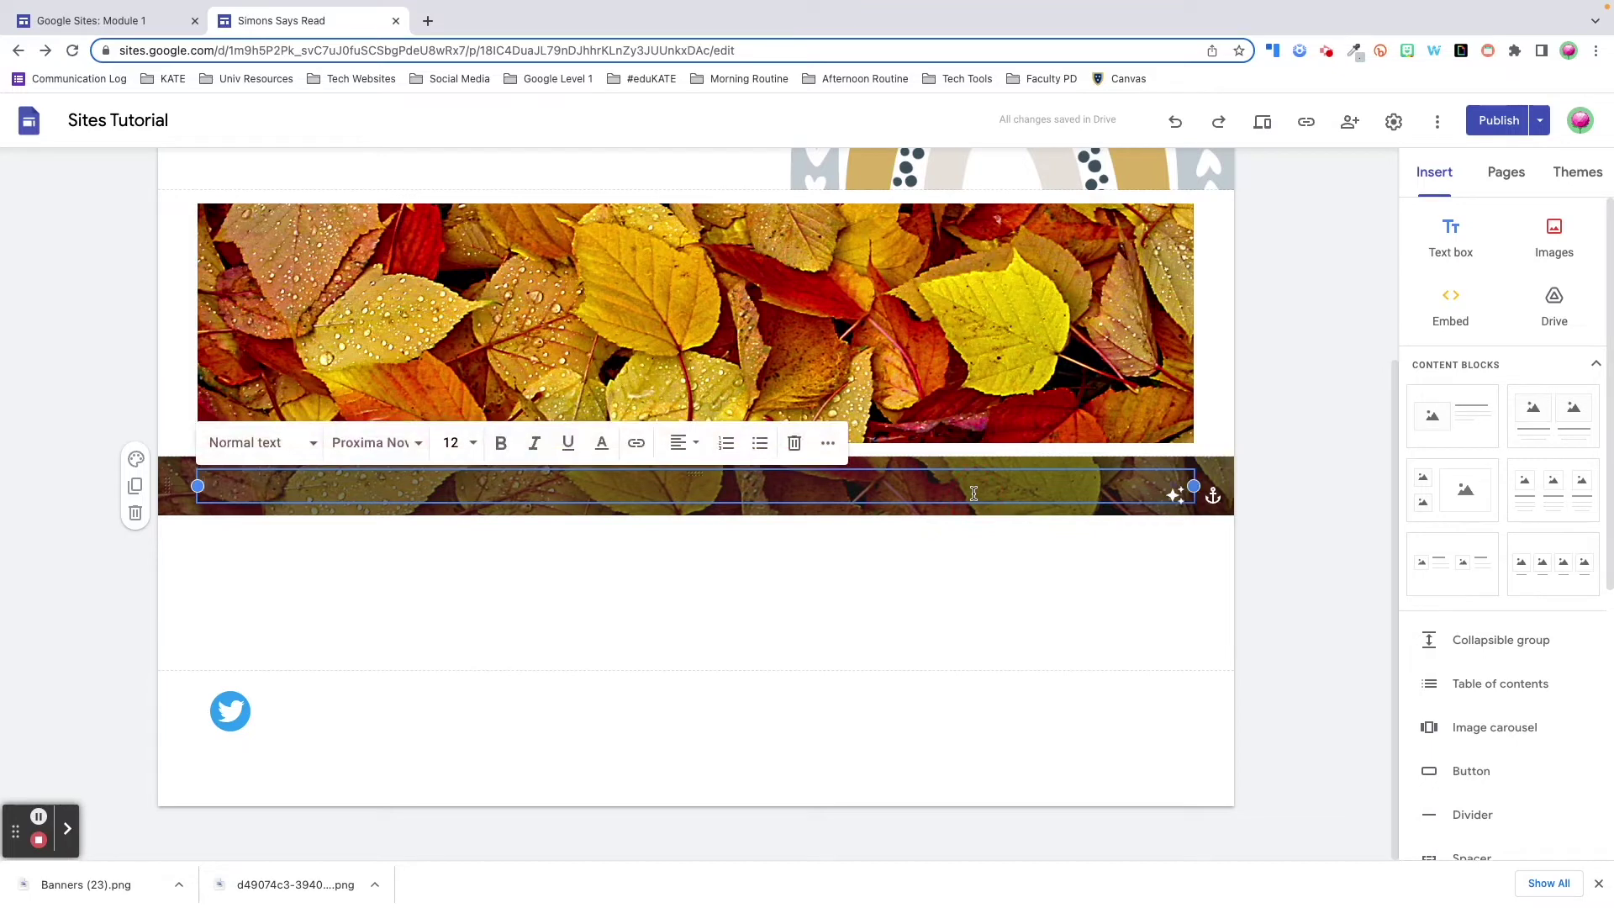
{"action": "key", "text": "Return"}
{"action": "key", "text": "Return"}
{"action": "key", "text": "Return"}
{"action": "key", "text": "Return"}
{"action": "key", "text": "Return"}
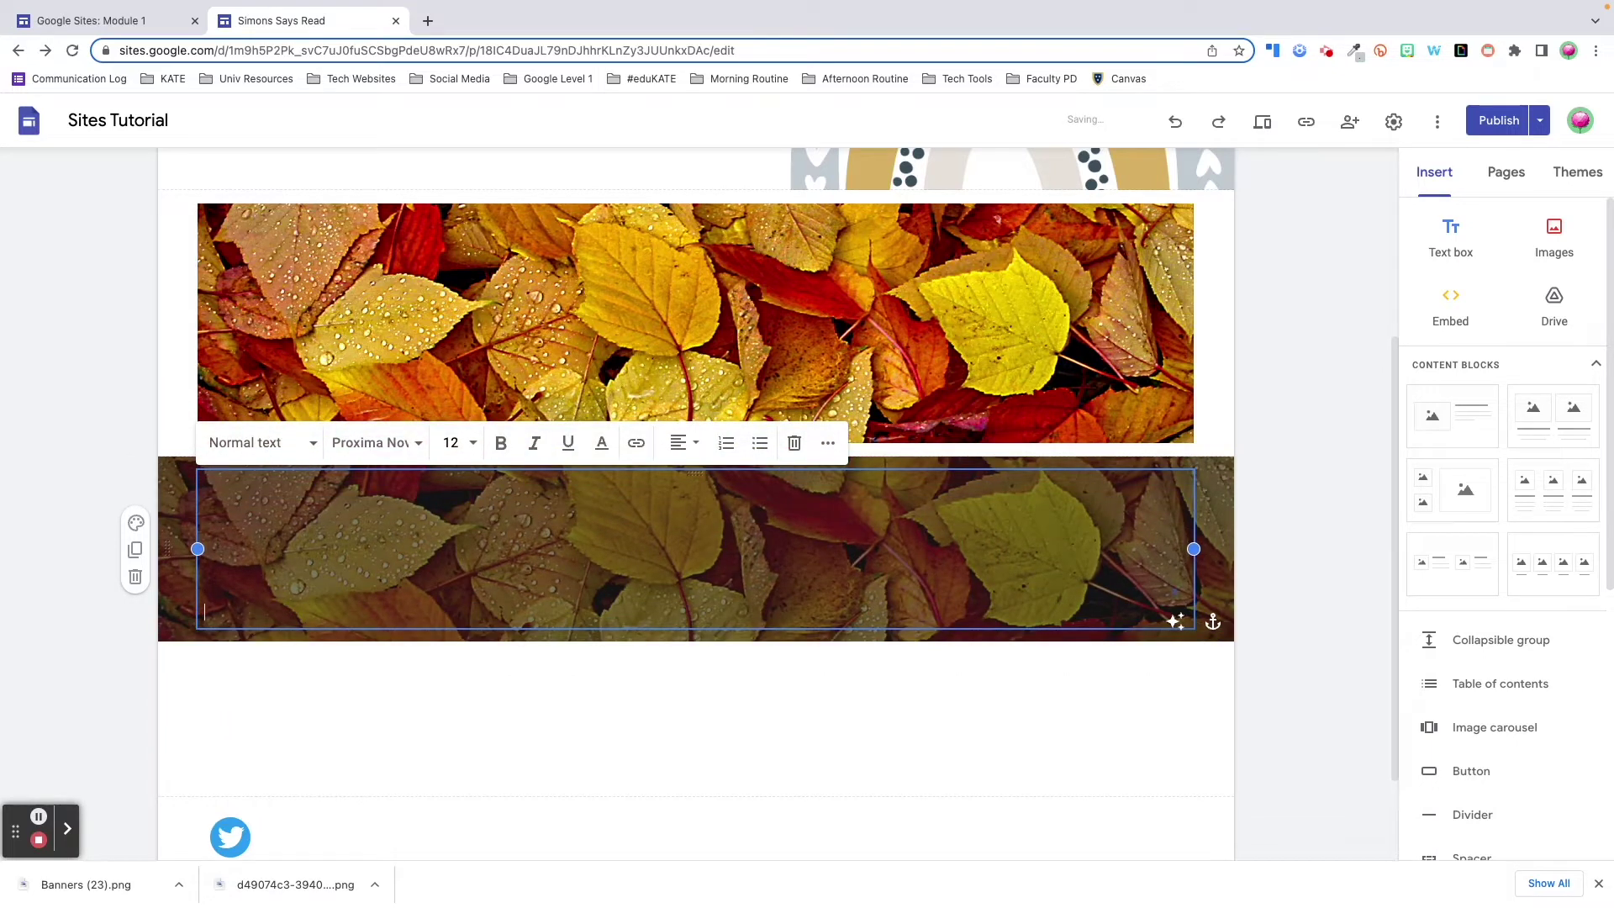
{"action": "key", "text": "Return"}
{"action": "key", "text": "Return"}
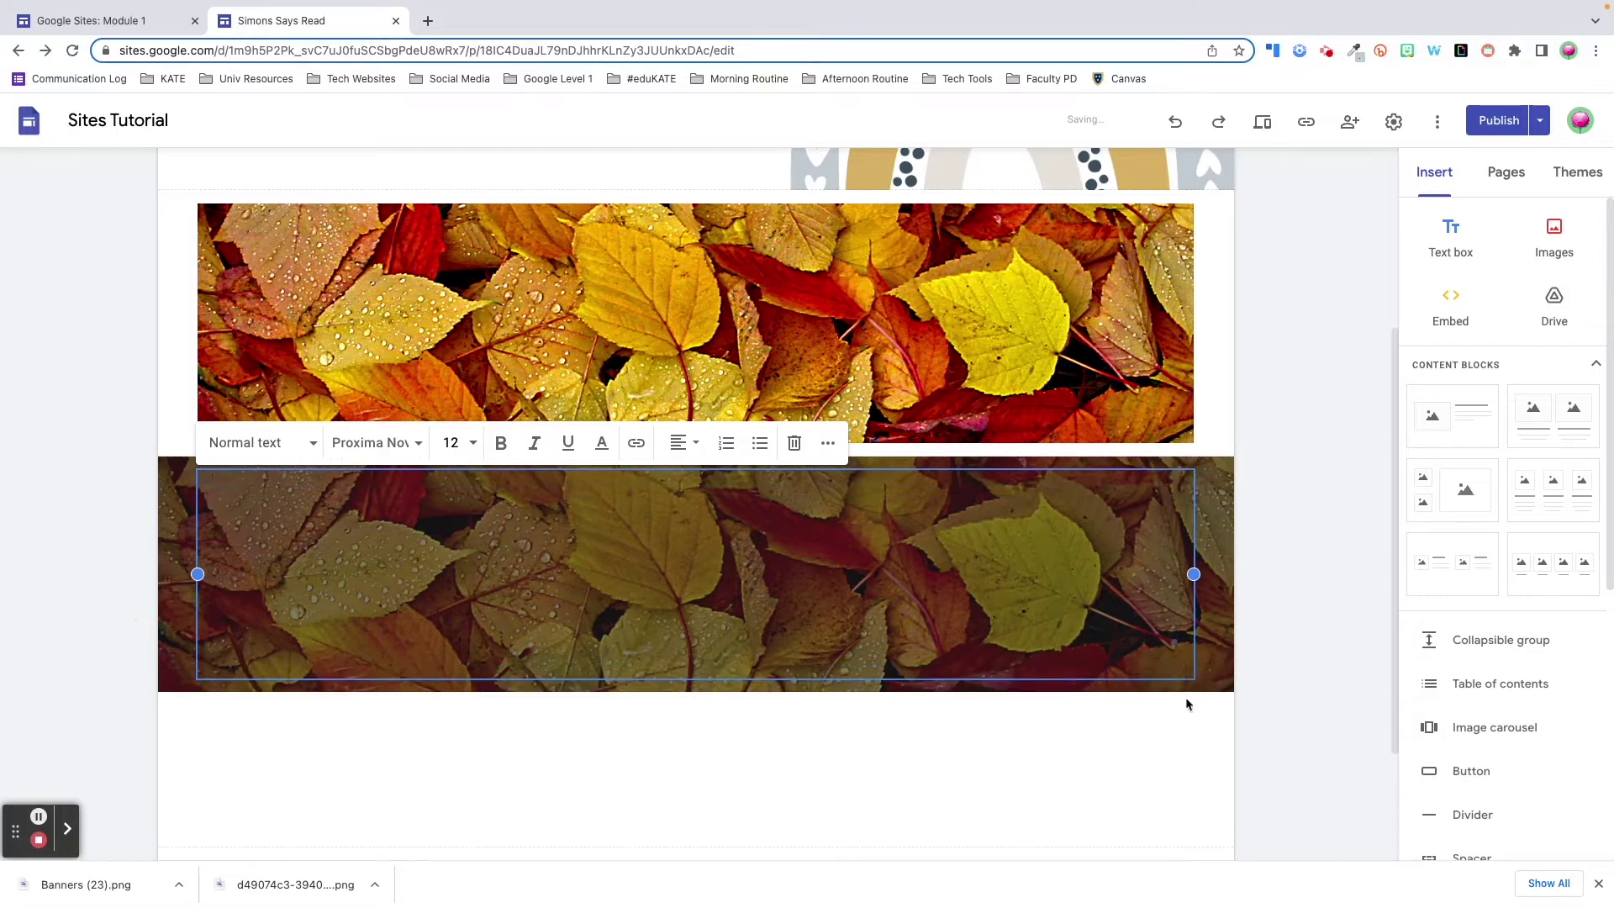
{"action": "left_click", "coordinate": [1176, 673]}
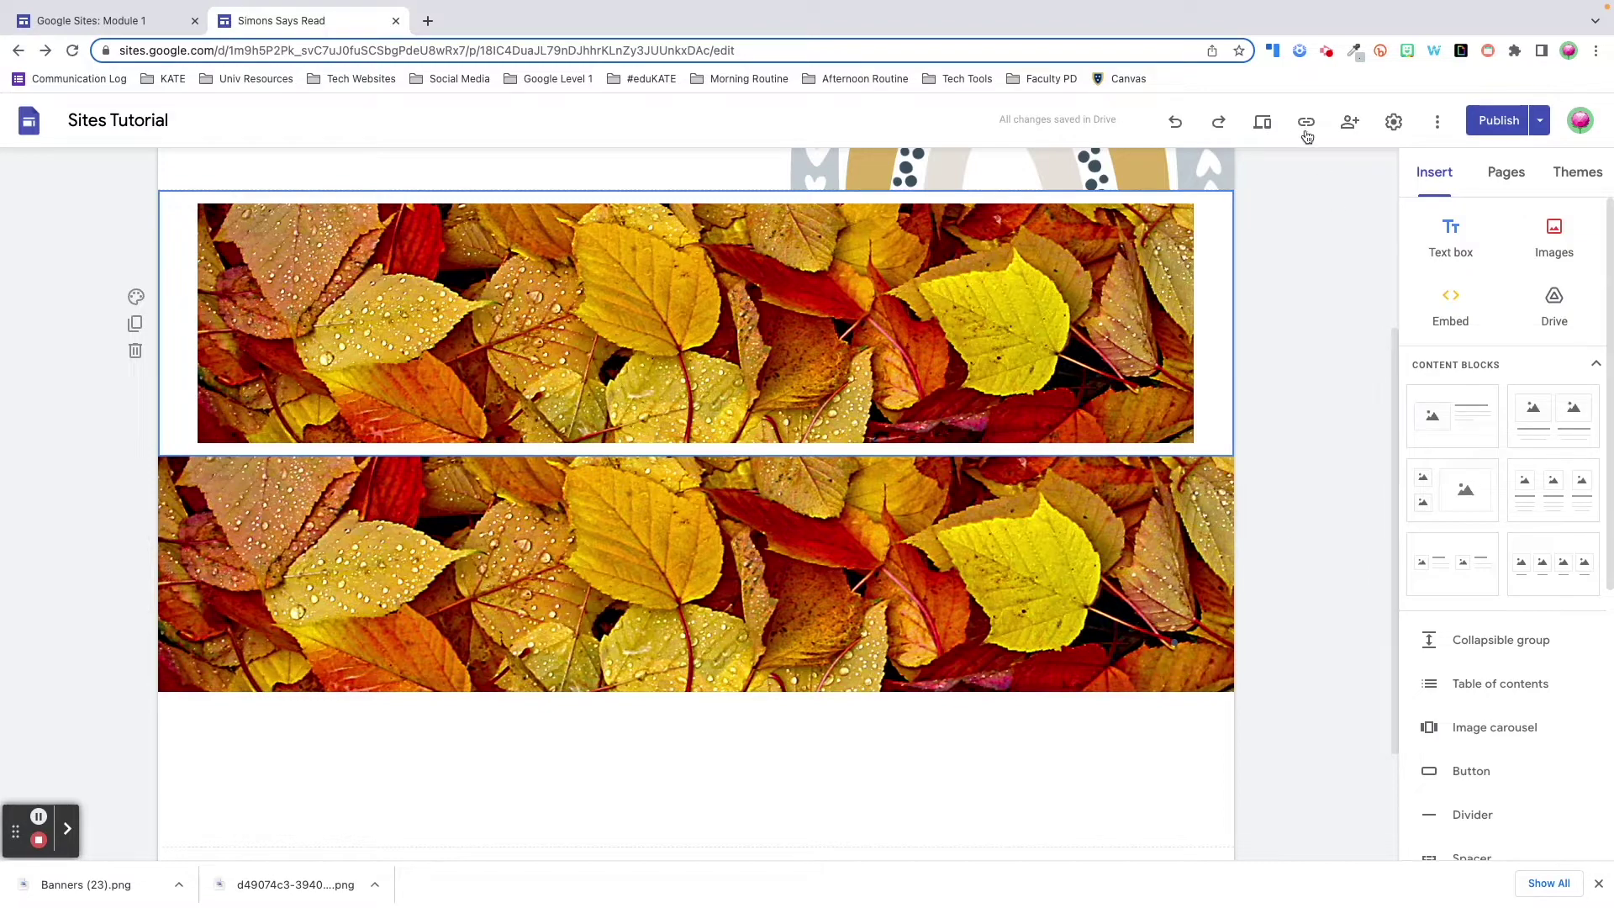
{"action": "left_click", "coordinate": [1262, 125]}
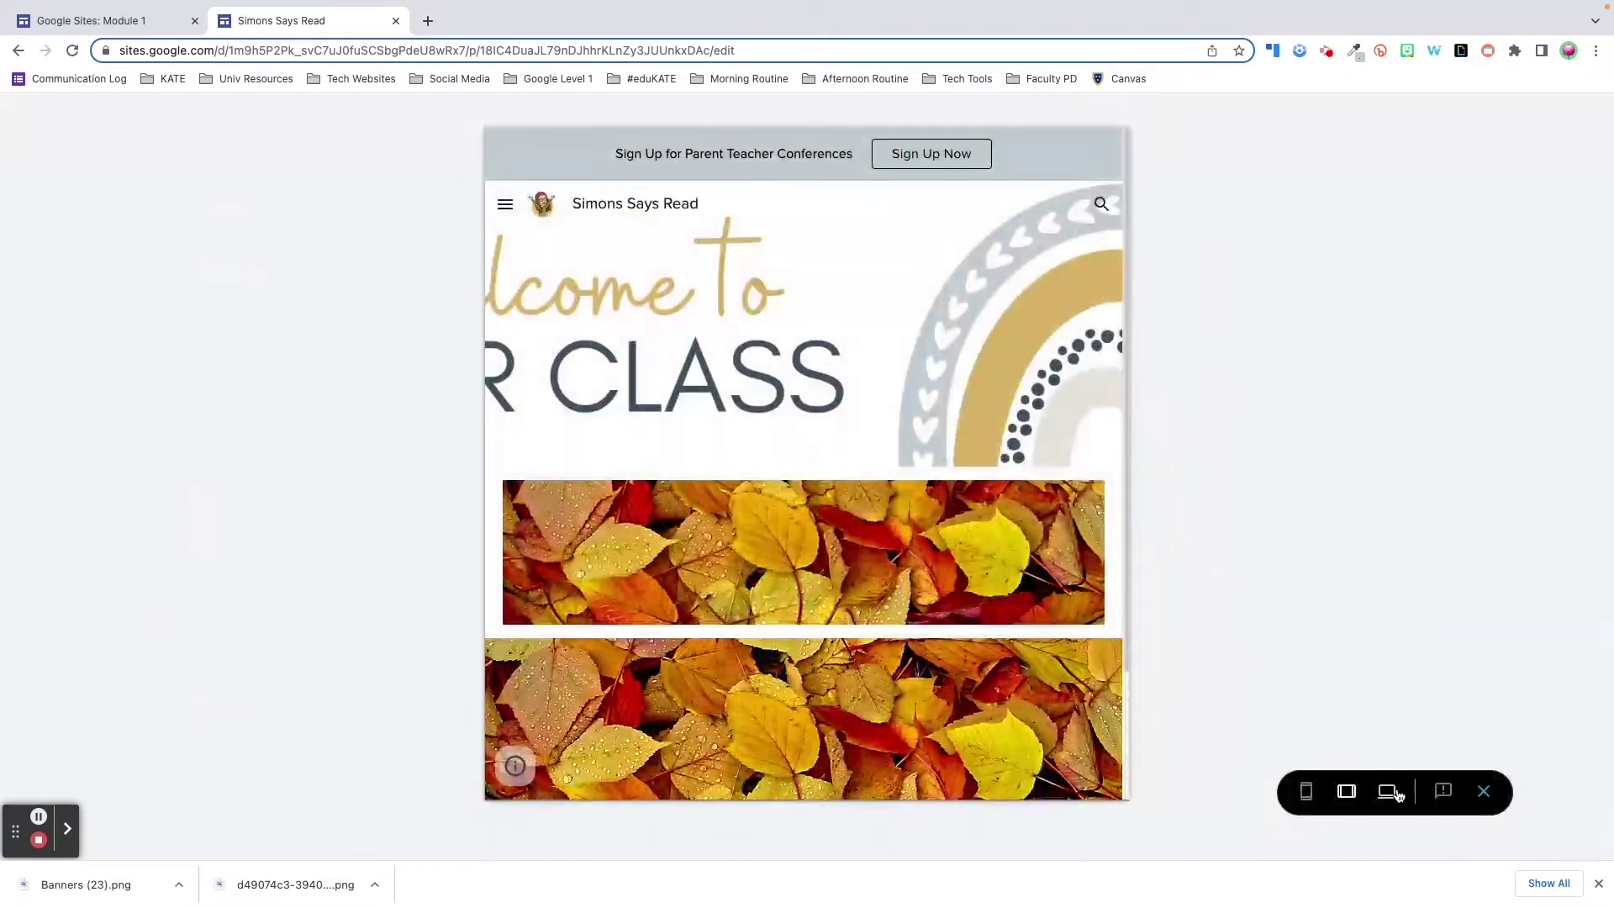
{"action": "left_click", "coordinate": [1306, 797]}
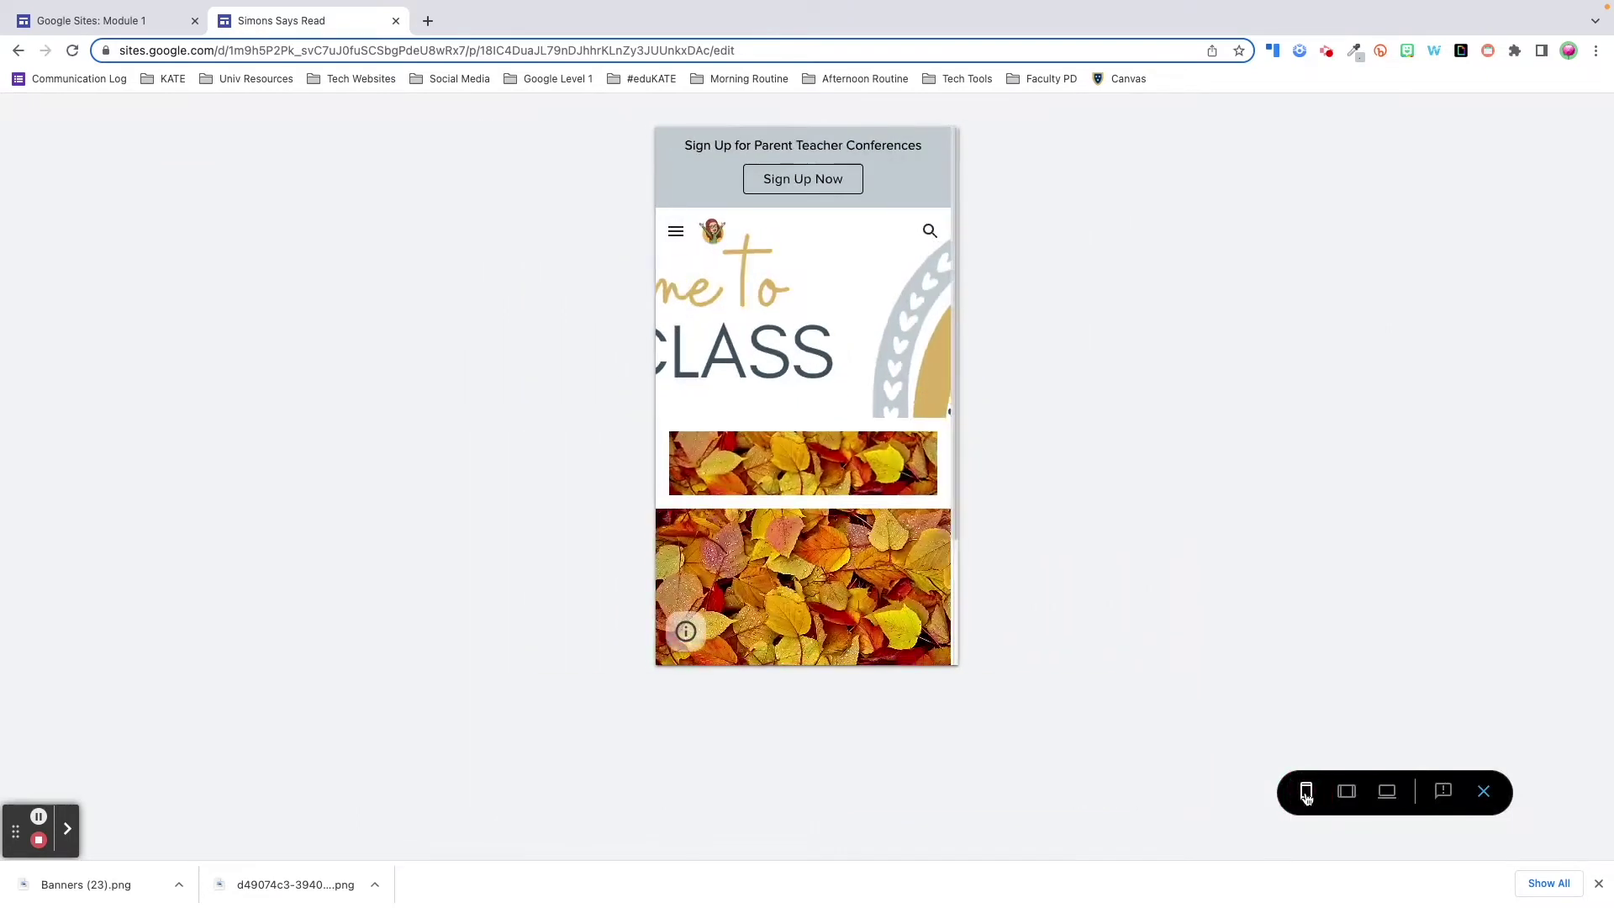
{"action": "left_click", "coordinate": [1344, 795]}
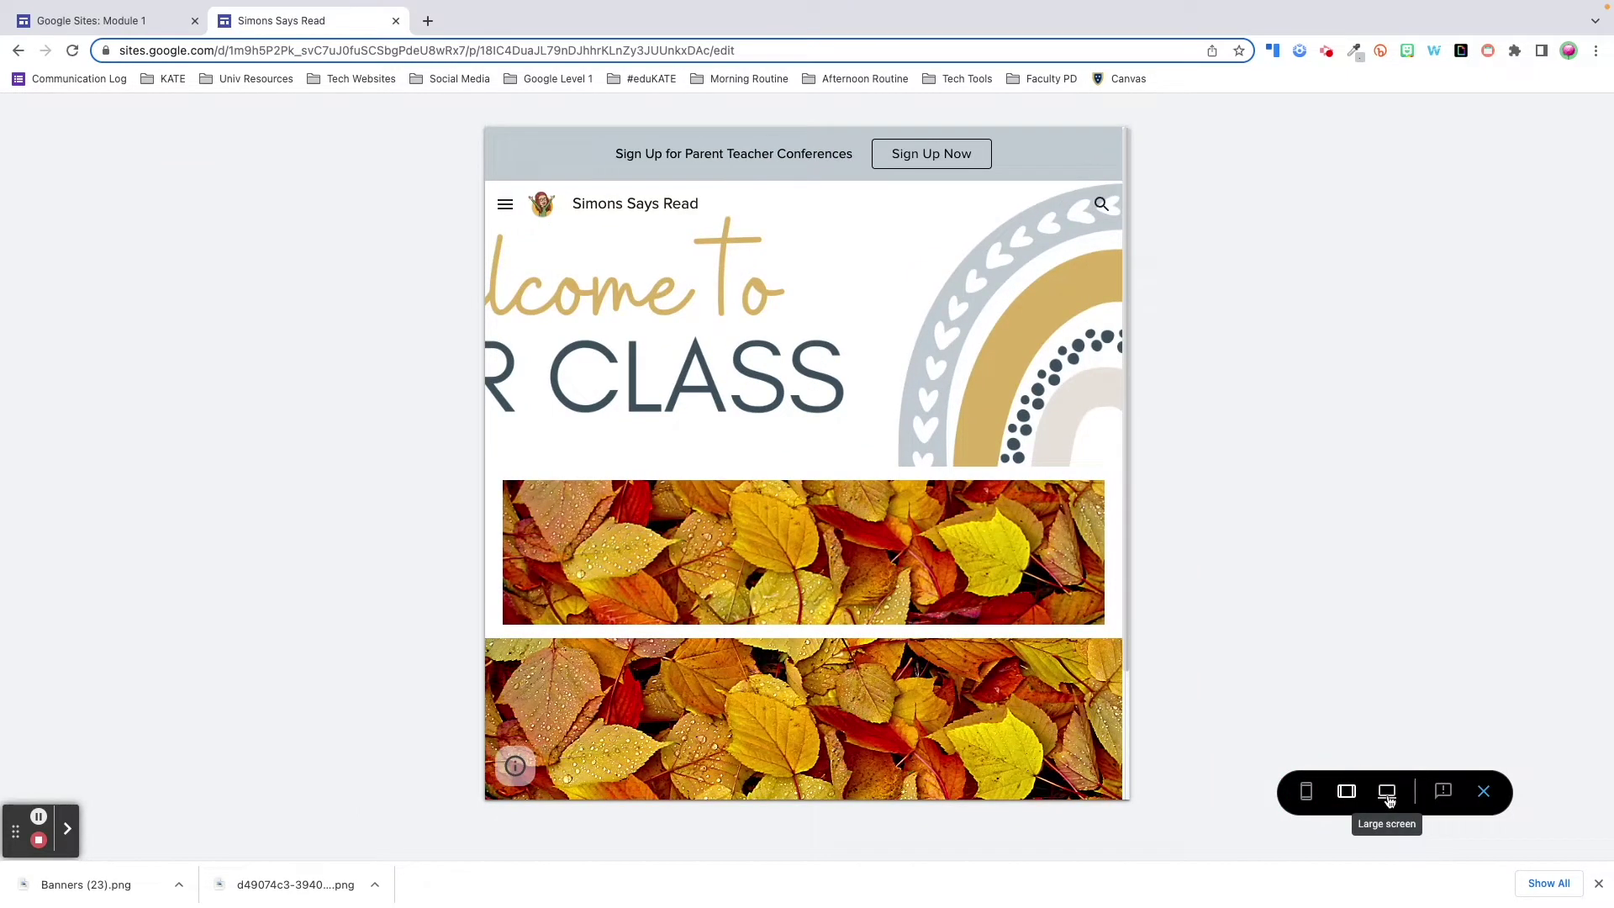
{"action": "left_click", "coordinate": [1388, 794]}
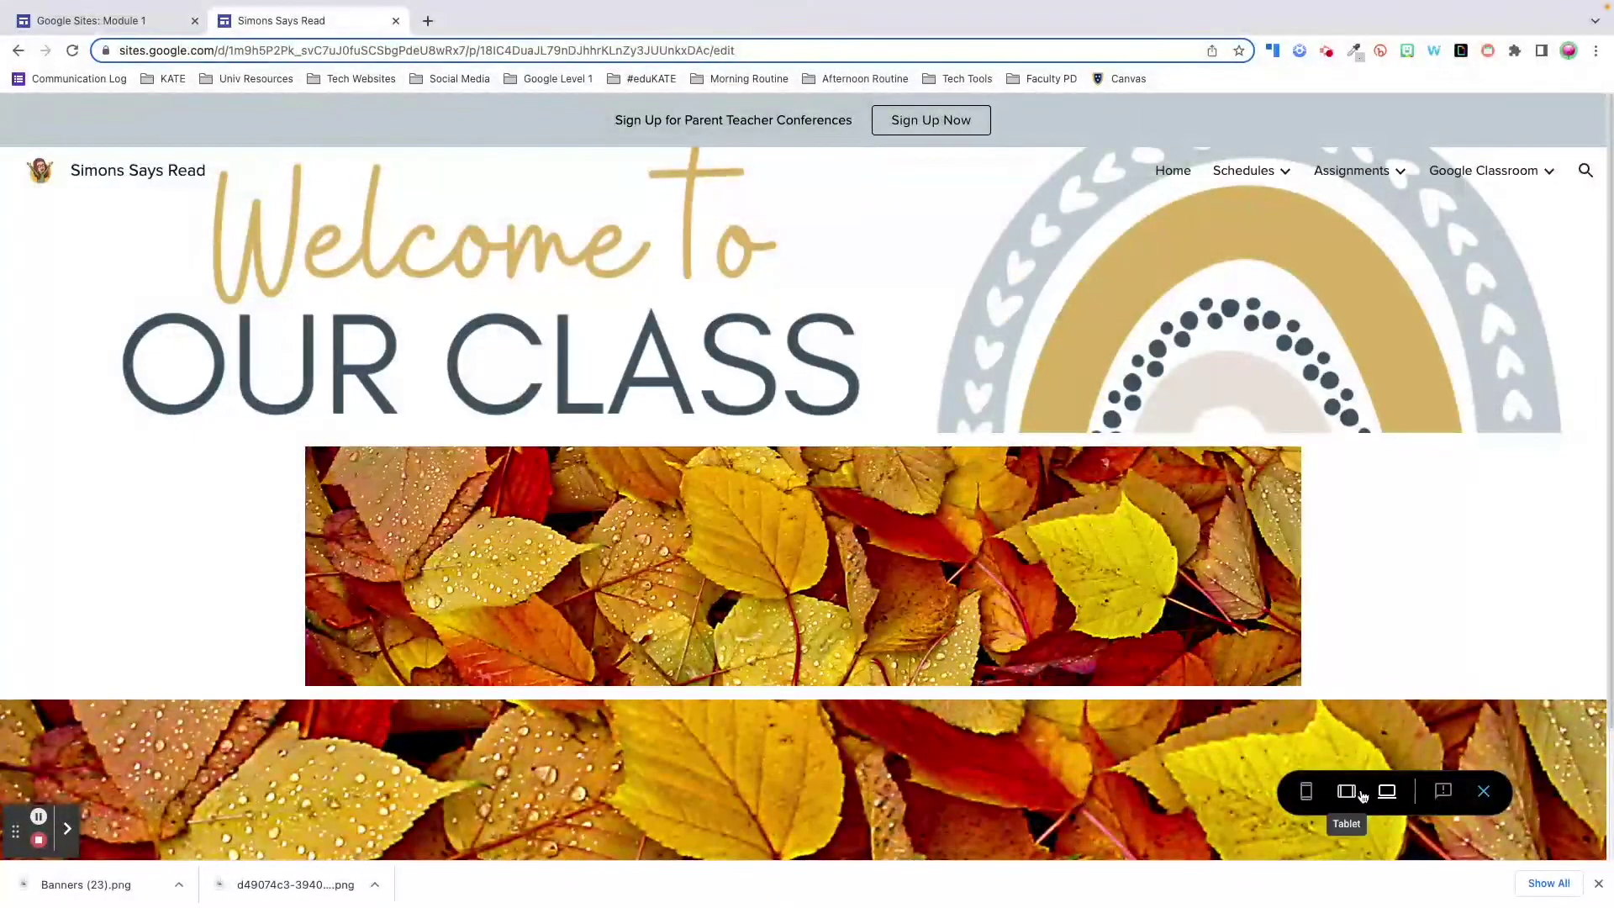
{"action": "left_click", "coordinate": [1347, 792]}
{"action": "left_click", "coordinate": [1307, 792]}
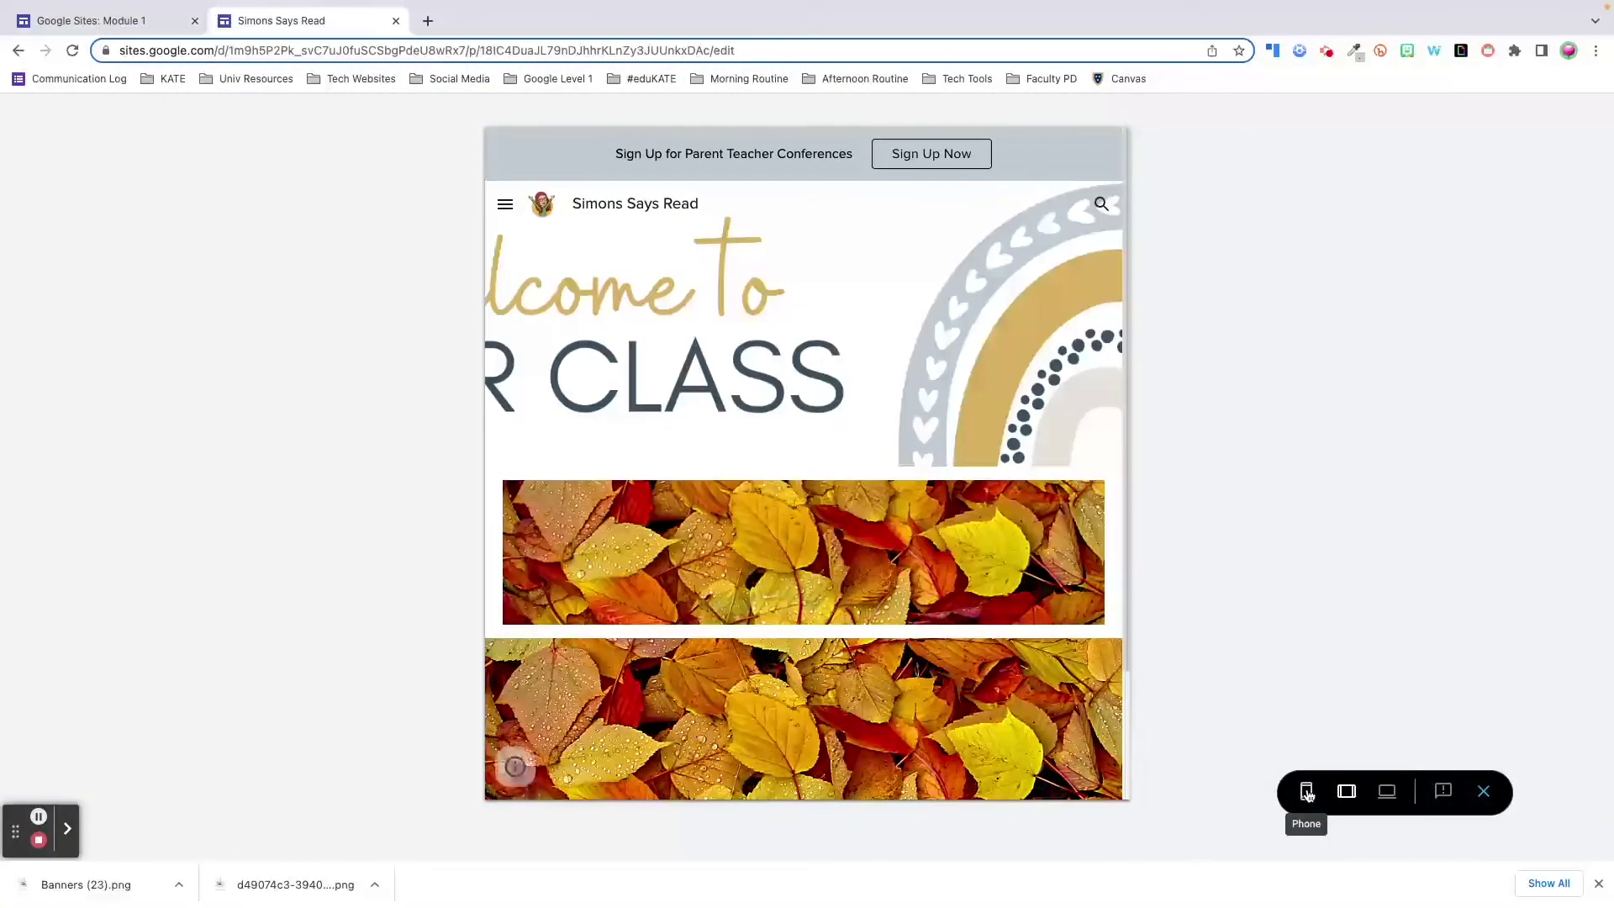
{"action": "left_click", "coordinate": [1306, 792]}
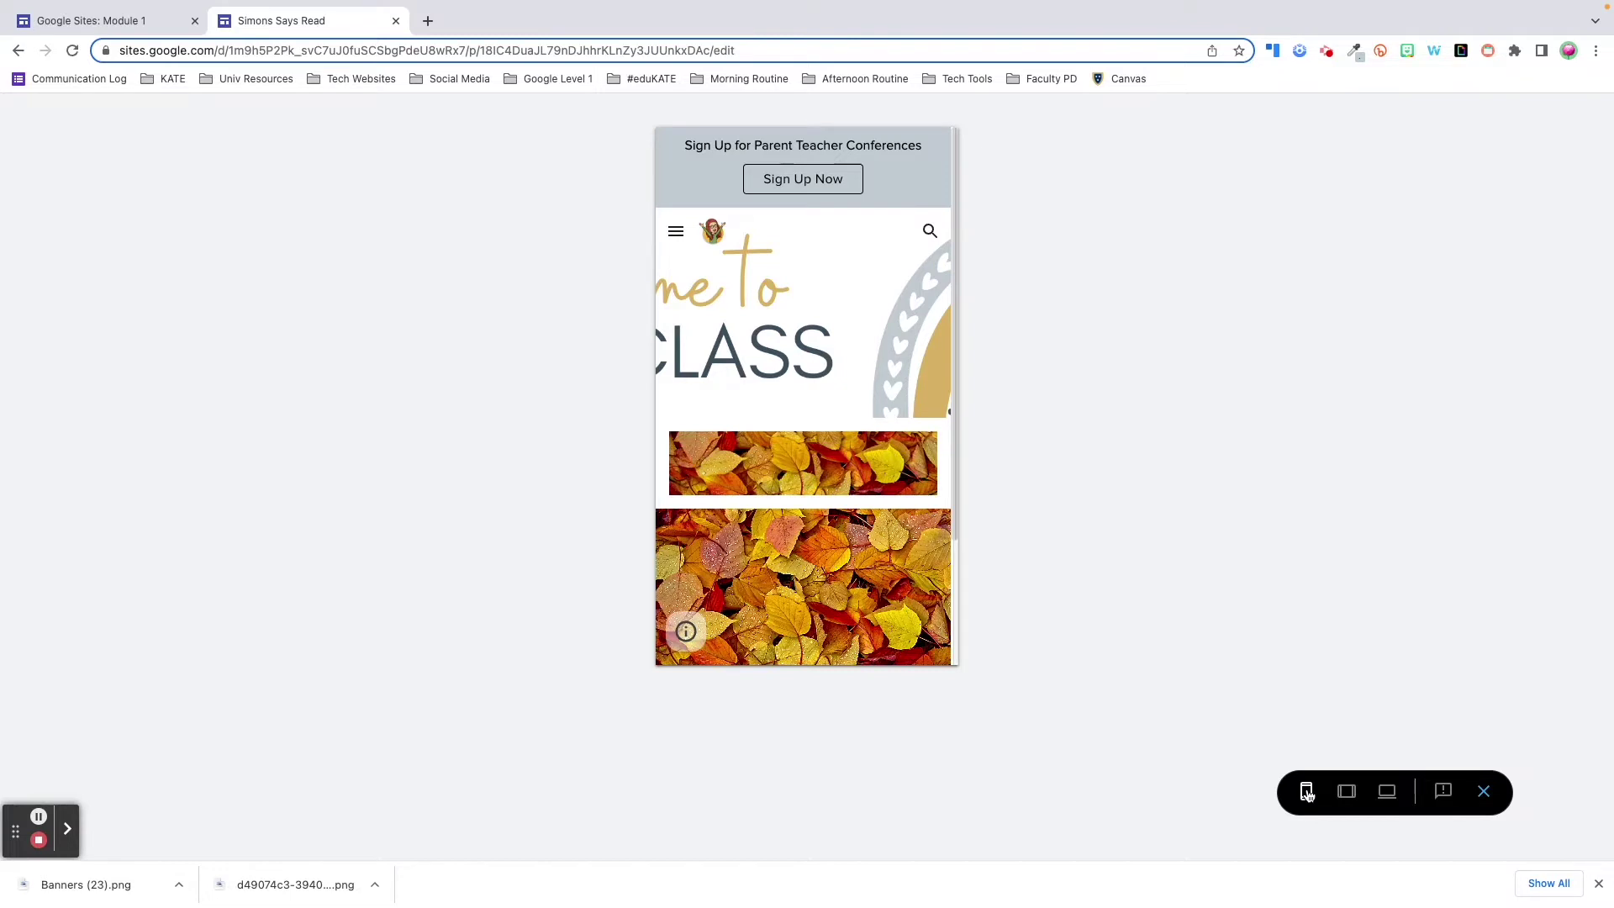
{"action": "left_click", "coordinate": [1485, 793]}
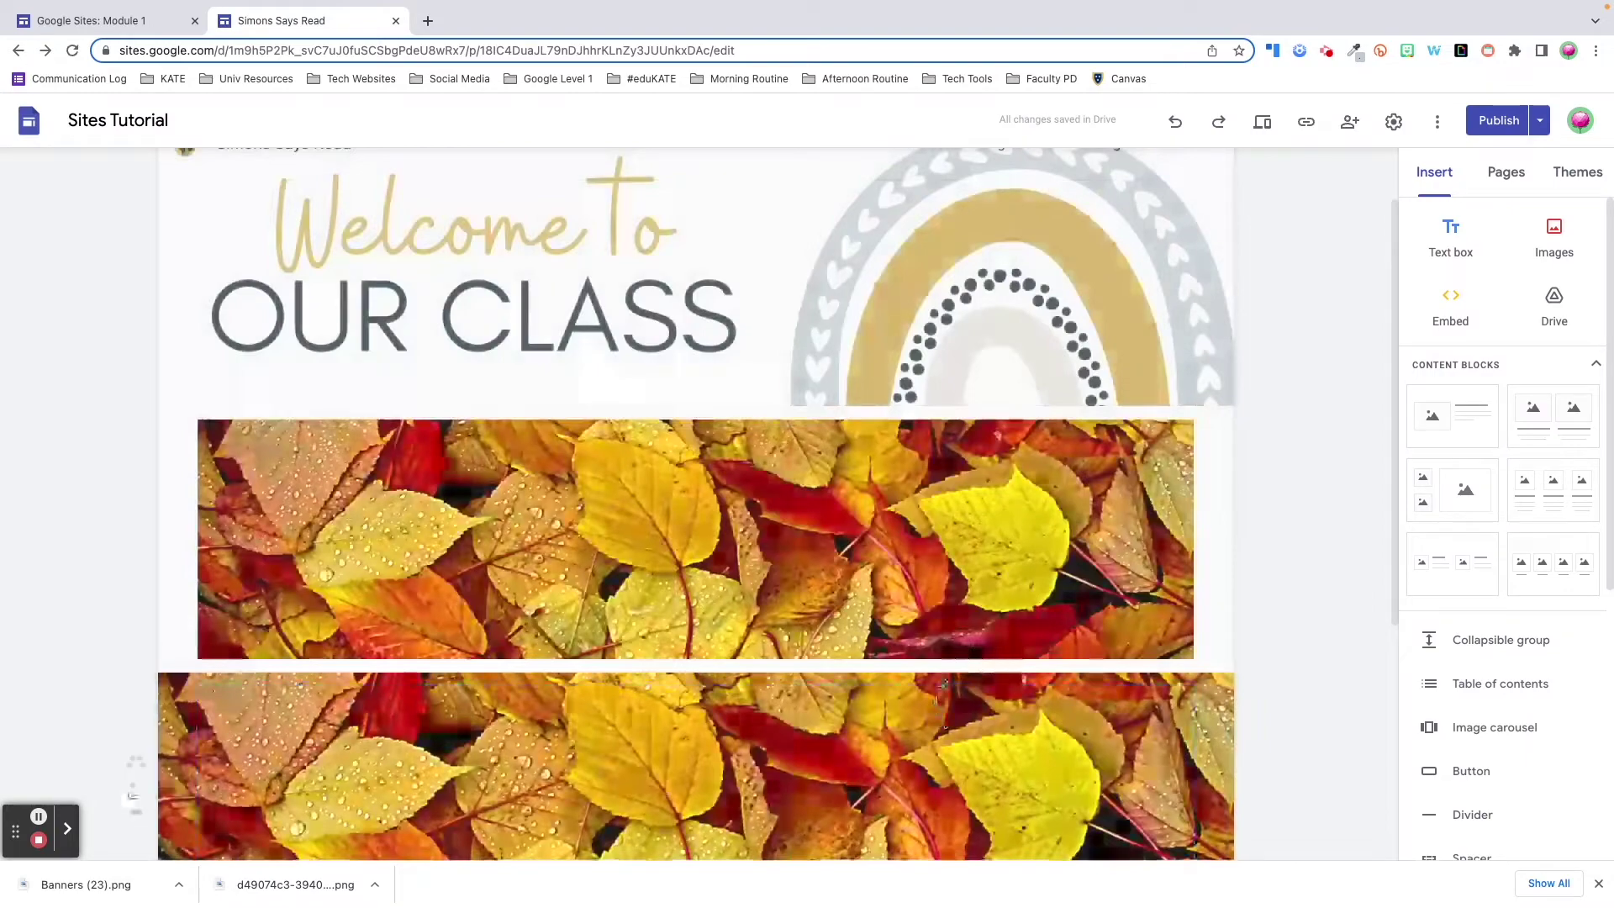
{"action": "scroll", "coordinate": [938, 695], "scroll_direction": "down", "scroll_amount": 2}
{"action": "scroll", "coordinate": [938, 694], "scroll_direction": "down", "scroll_amount": 1}
{"action": "left_click", "coordinate": [659, 496]}
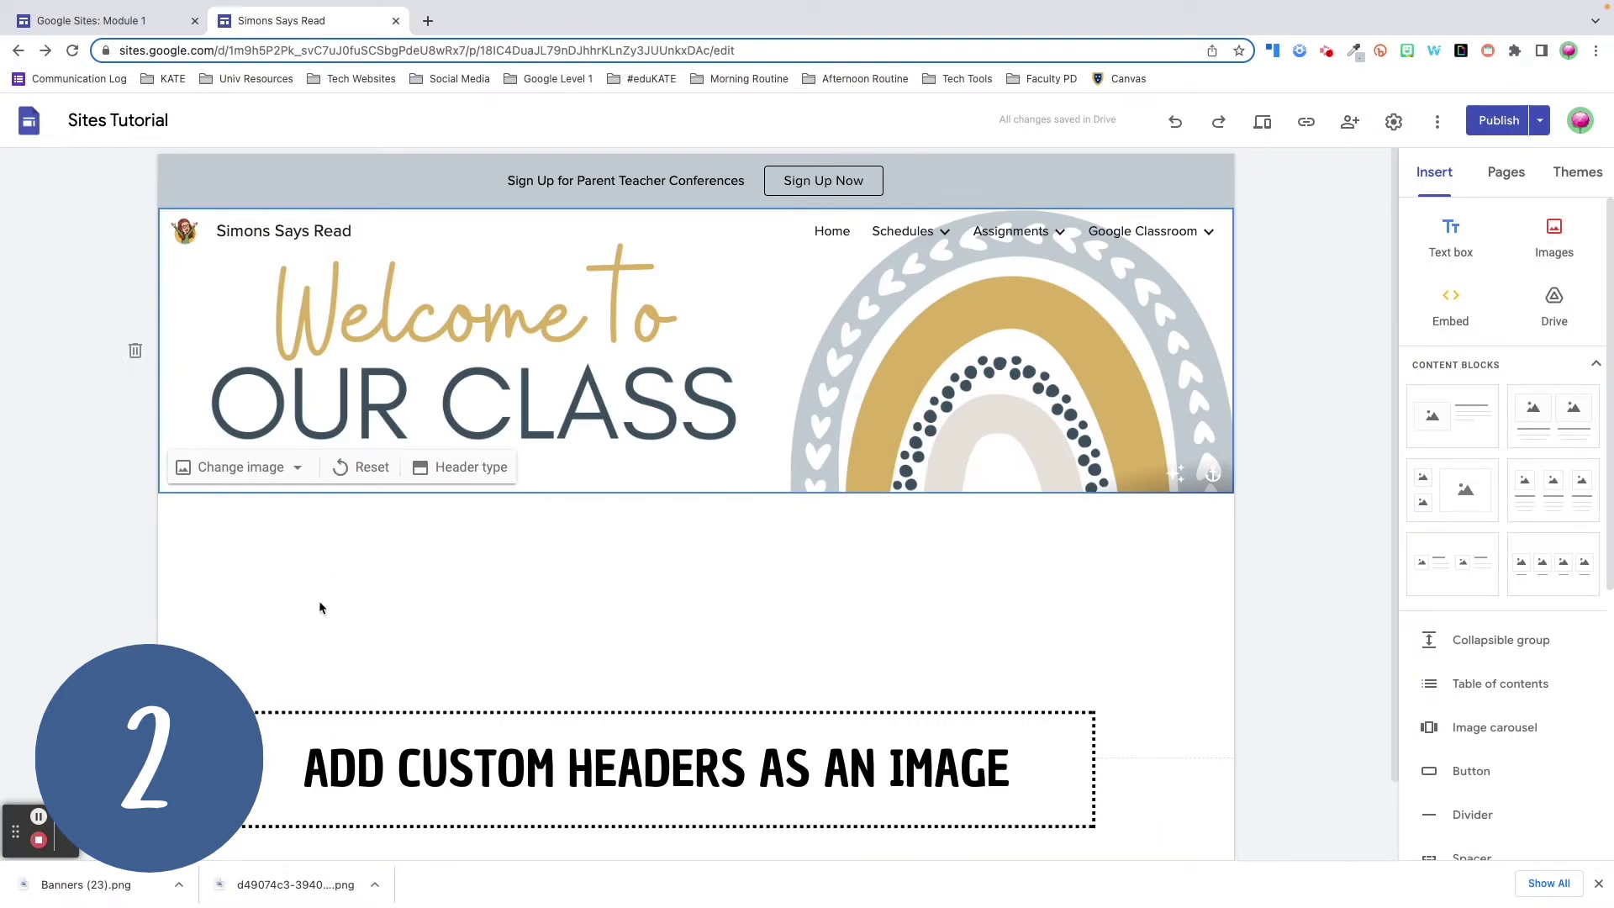
{"action": "scroll", "coordinate": [308, 602], "scroll_direction": "down", "scroll_amount": 1}
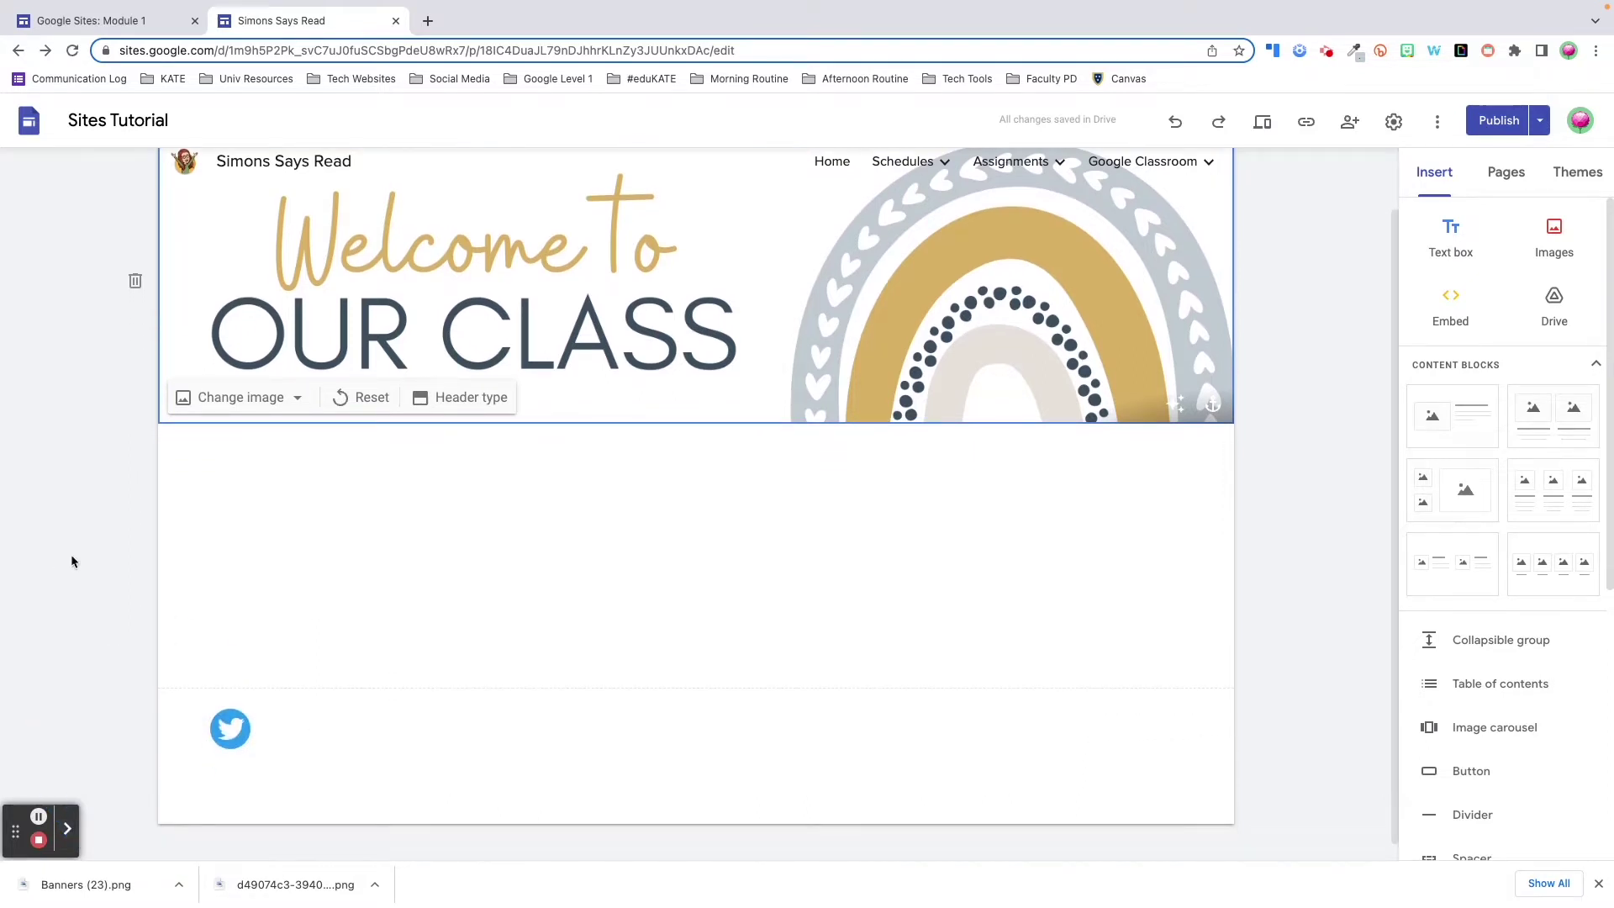
{"action": "scroll", "coordinate": [369, 660], "scroll_direction": "down", "scroll_amount": 1}
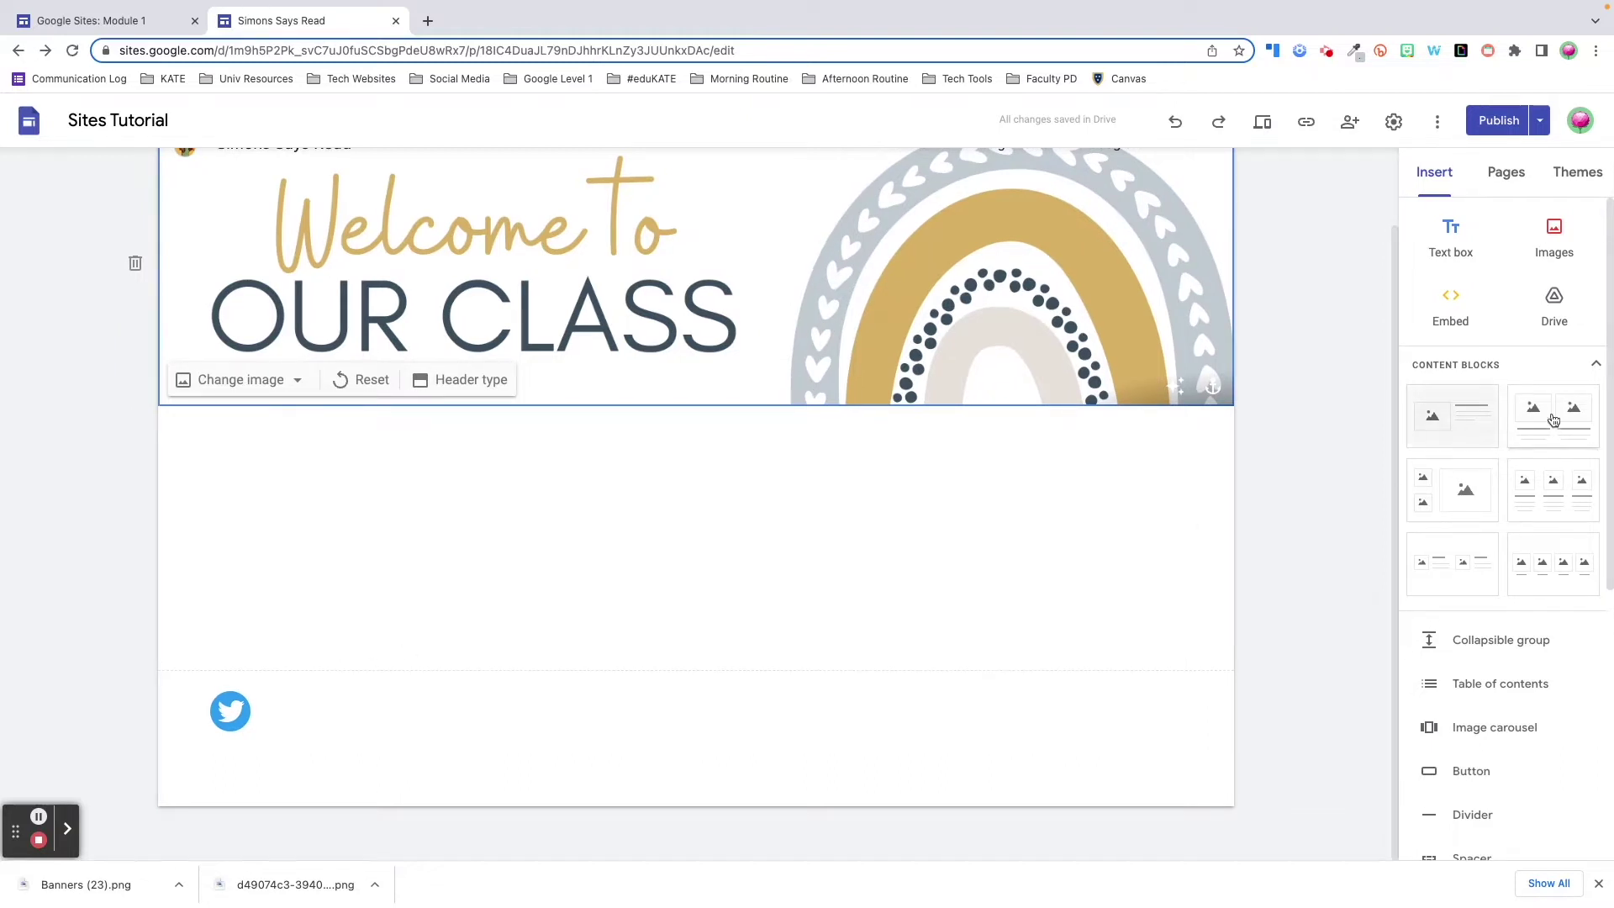
{"action": "scroll", "coordinate": [1299, 277], "scroll_direction": "up", "scroll_amount": 2}
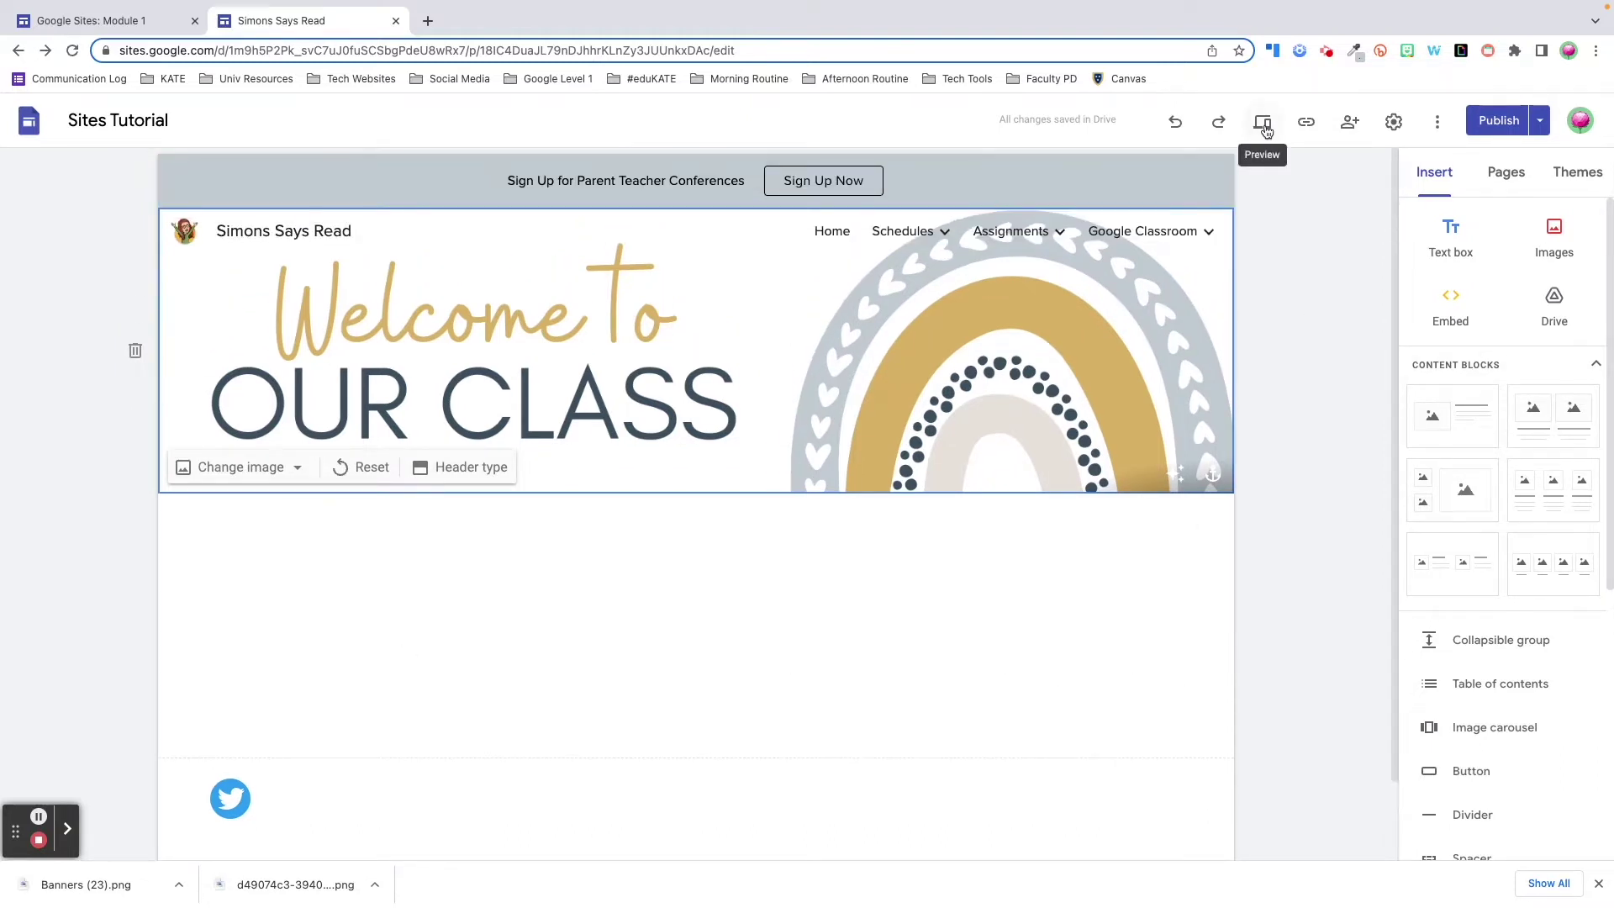
{"action": "left_click", "coordinate": [1265, 127]}
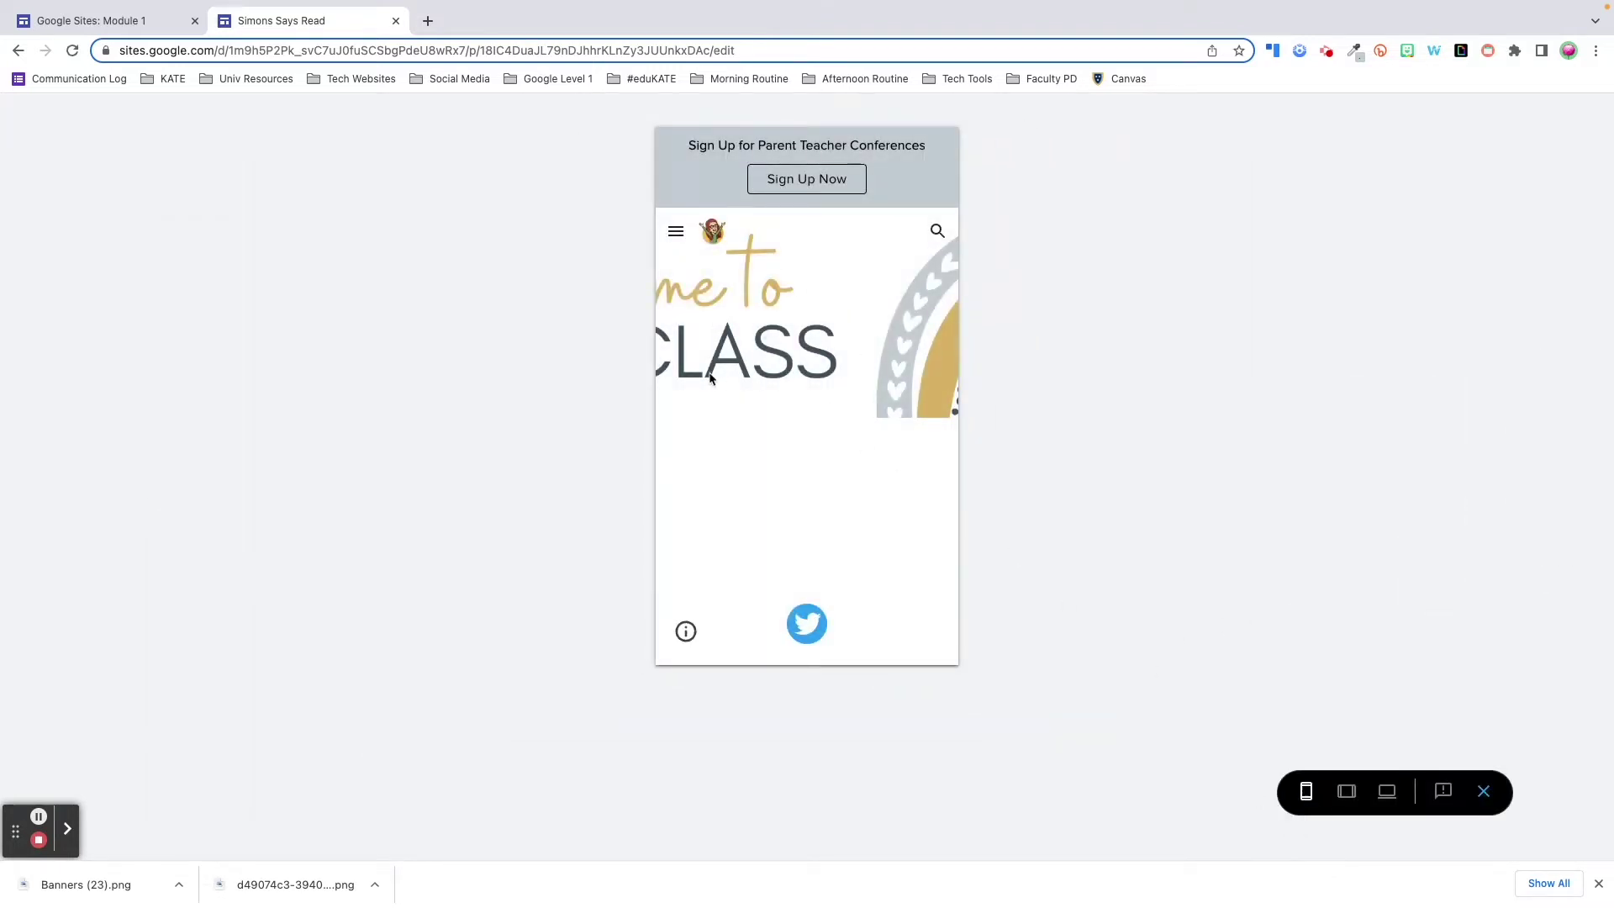
- Switch the preview to desktop width, then exit back to the editor
{"action": "left_click", "coordinate": [1387, 791]}
{"action": "left_click", "coordinate": [1485, 792]}
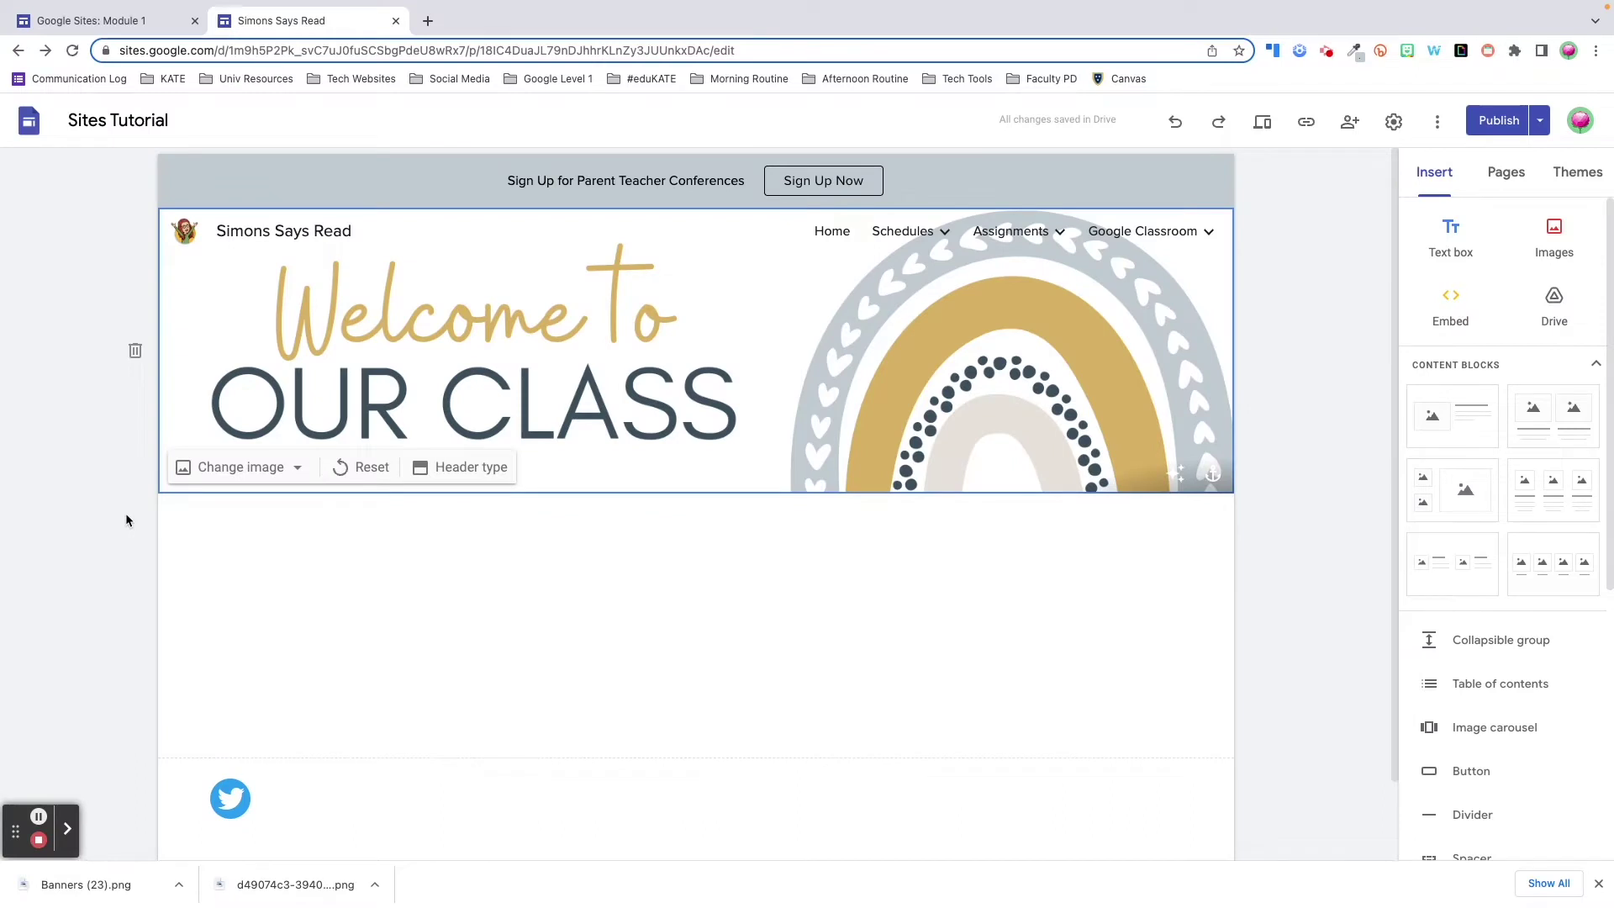
- Clear the header image, enlarge the WEEK 1 Assignments and welcome banners, then preview the page
{"action": "left_click", "coordinate": [135, 352]}
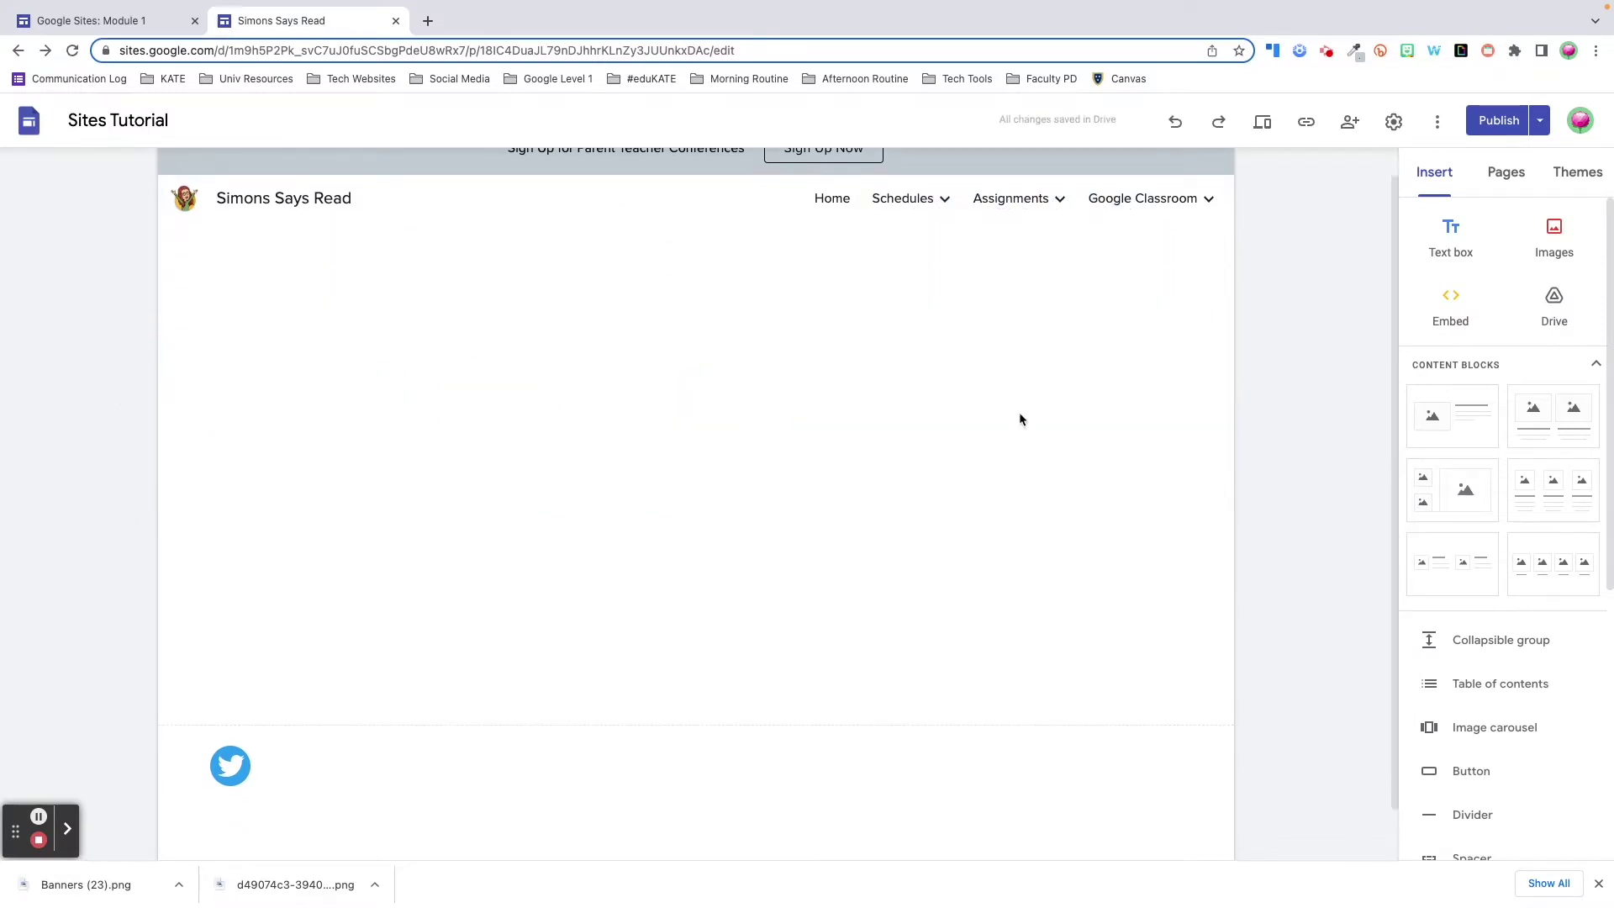
{"action": "left_click", "coordinate": [521, 223]}
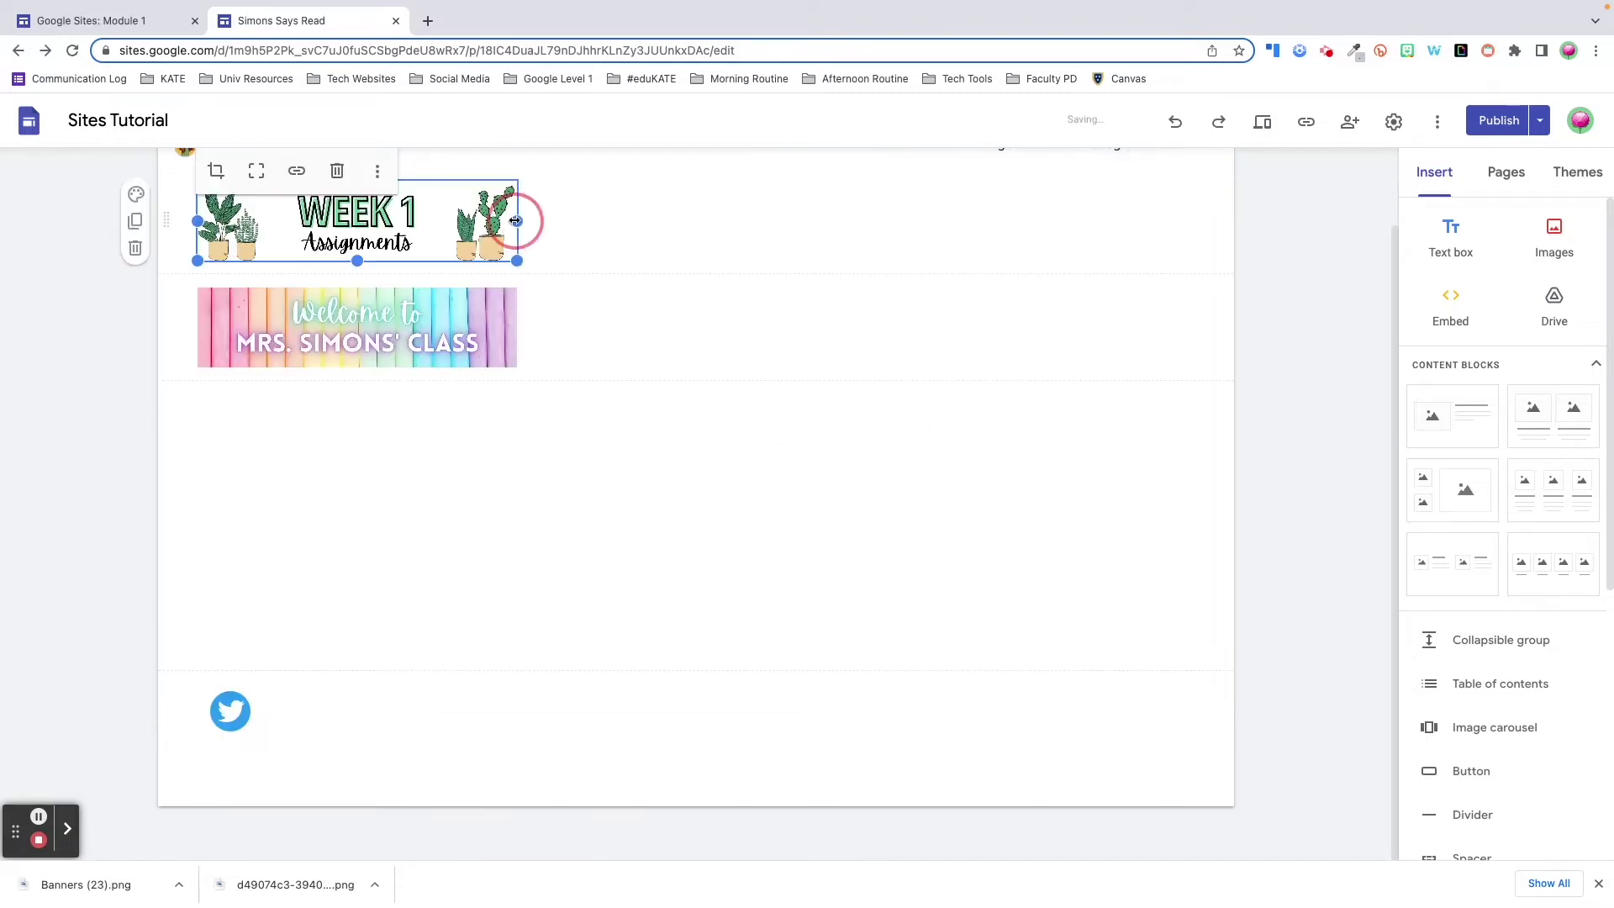
{"action": "left_click_drag", "start_coordinate": [789, 241], "coordinate": [1196, 260]}
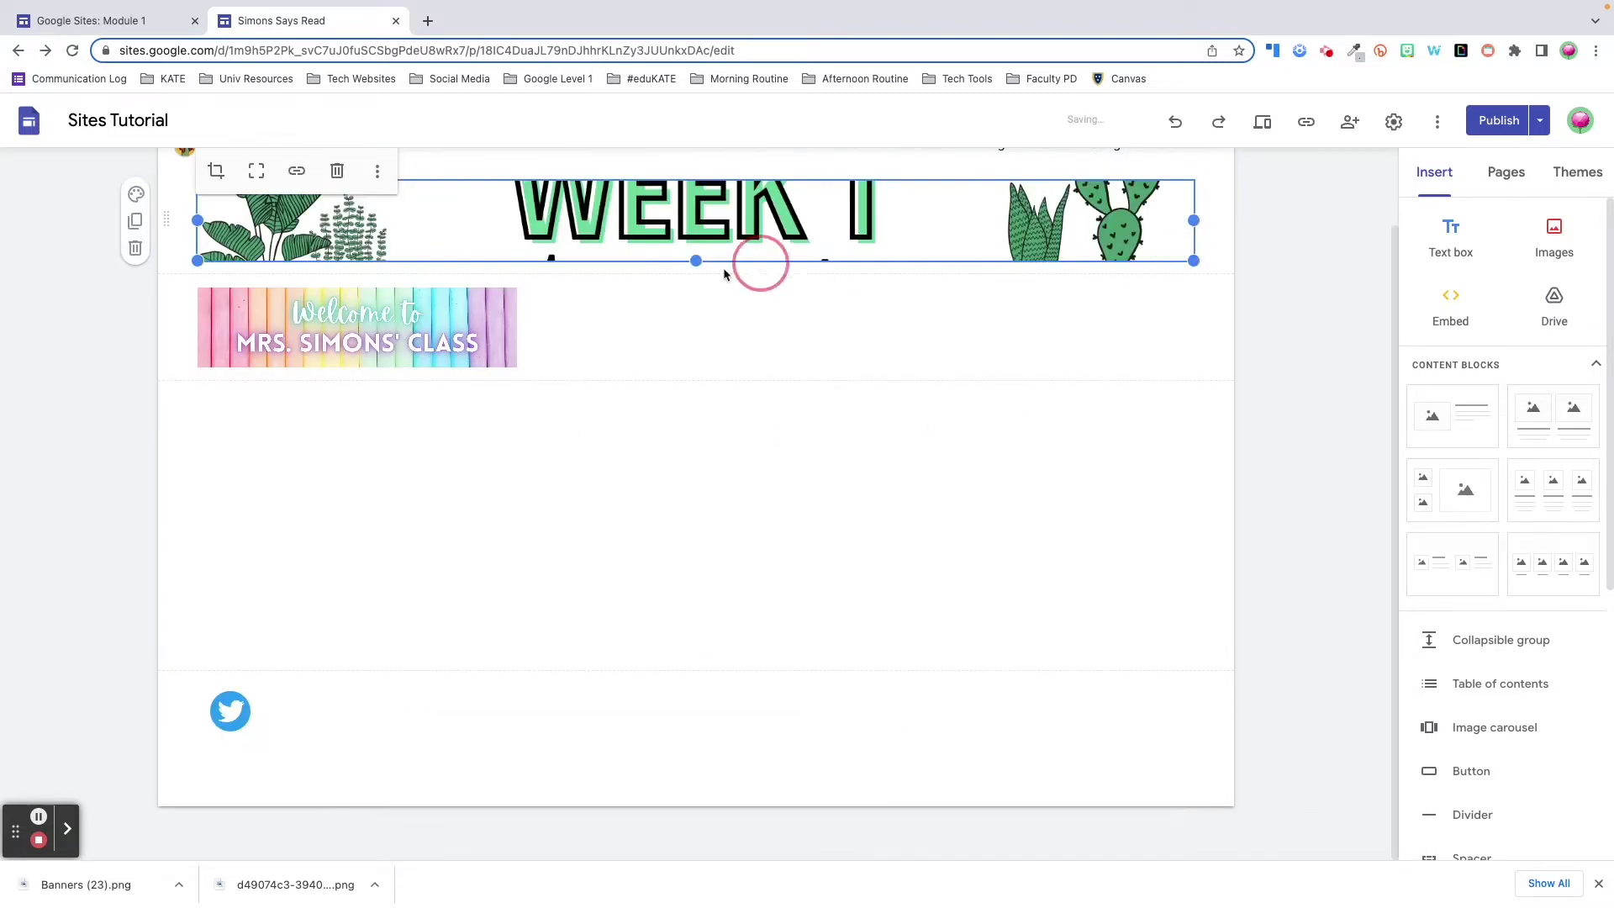
{"action": "left_click_drag", "start_coordinate": [697, 261], "coordinate": [689, 431]}
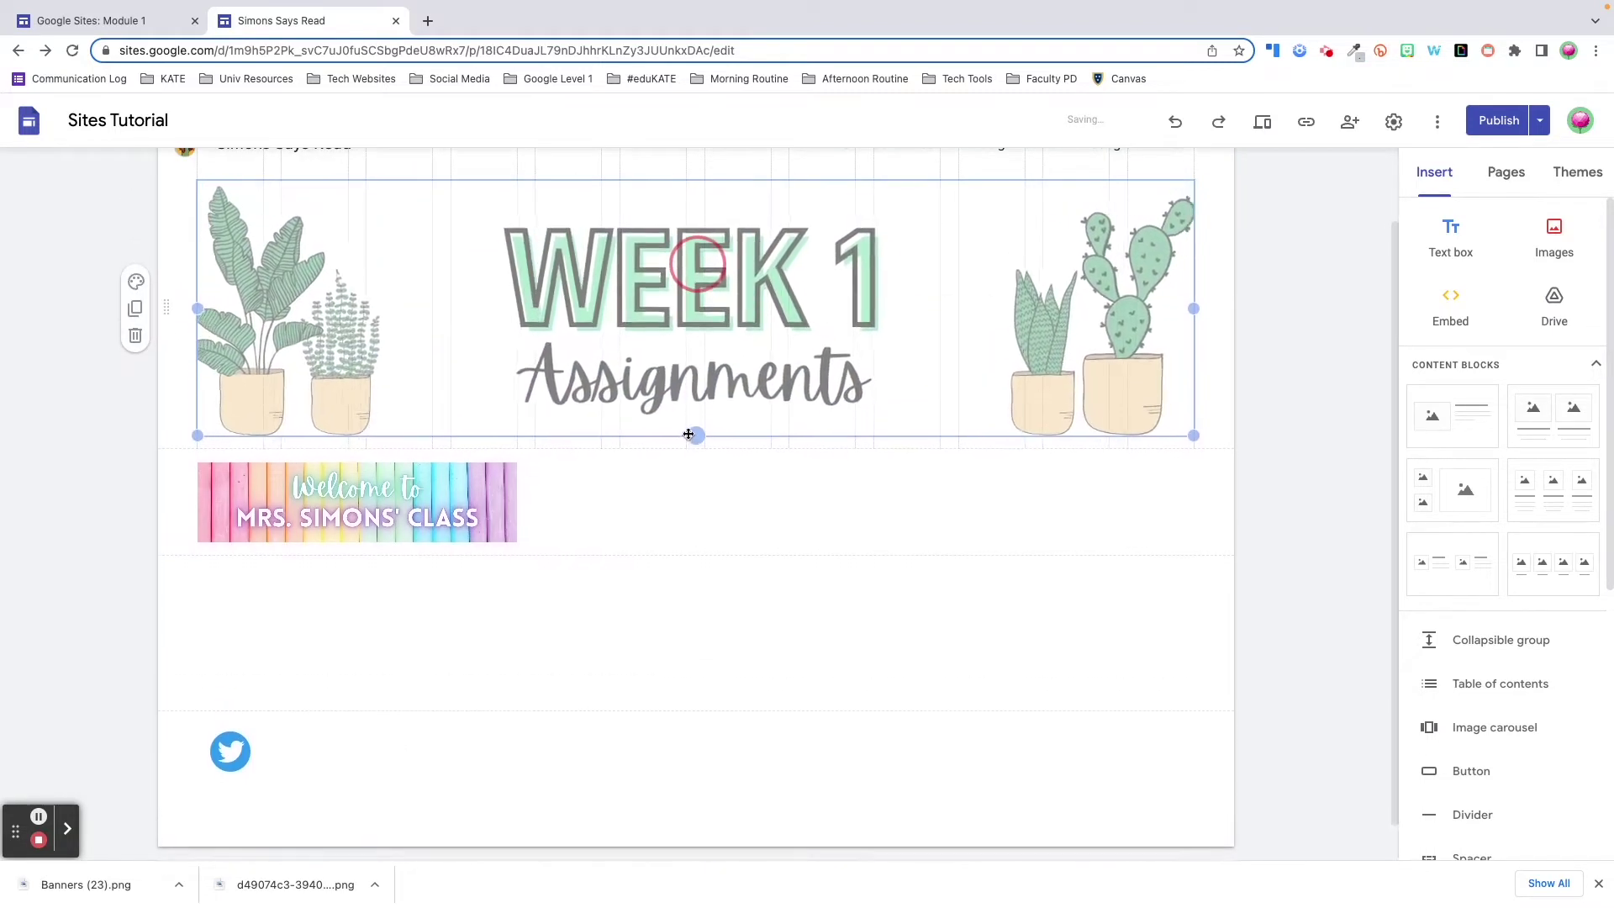
{"action": "left_click", "coordinate": [504, 483]}
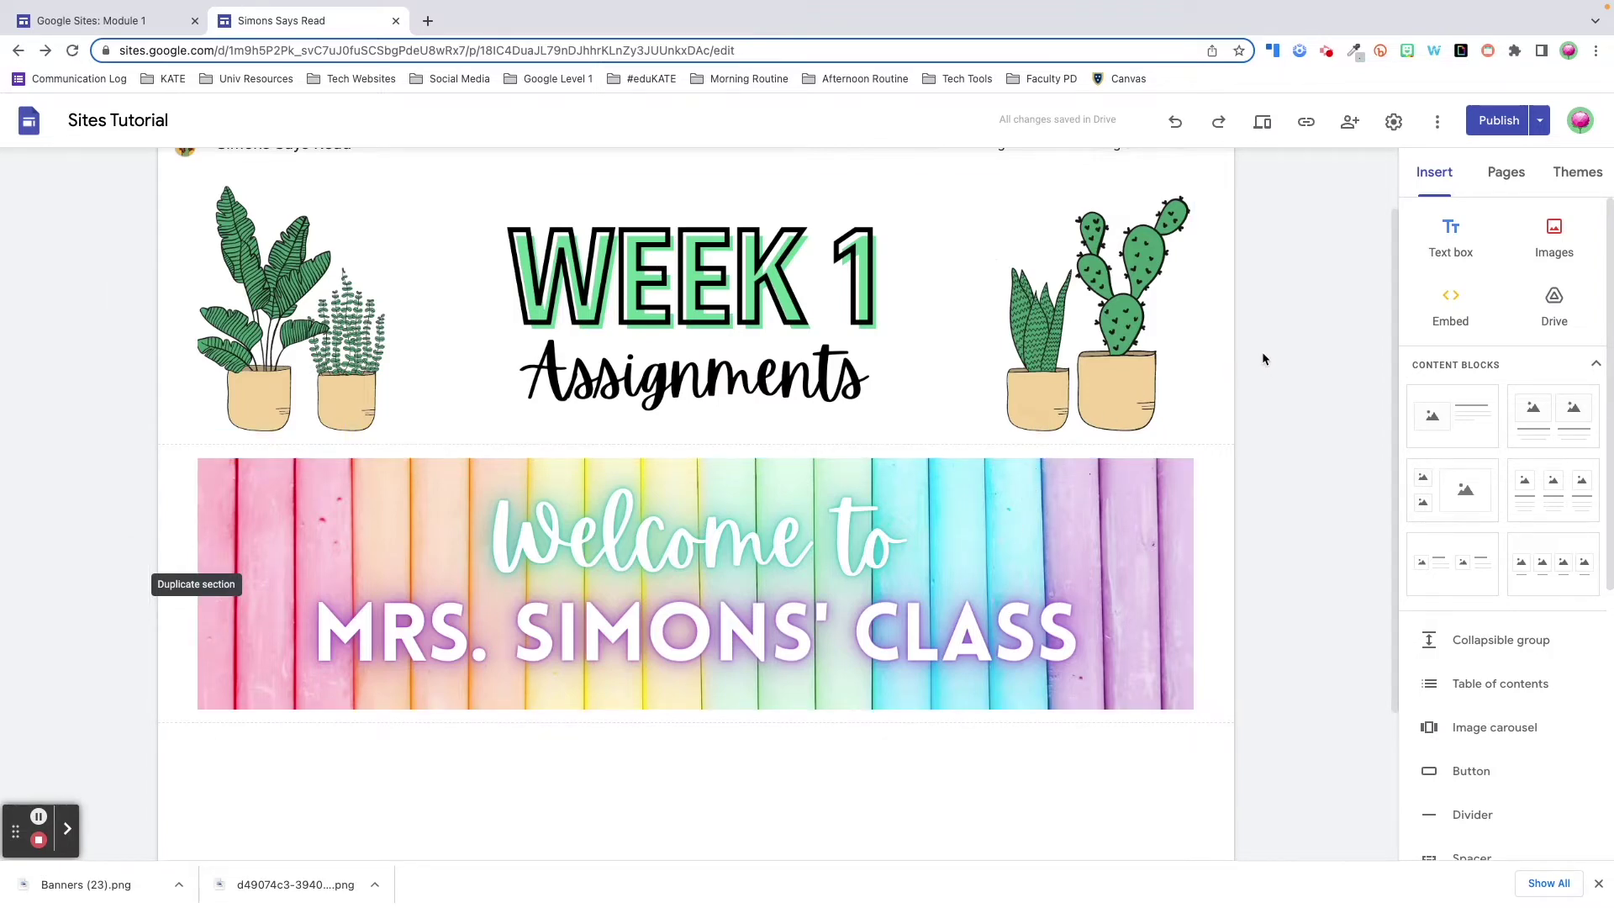
{"action": "left_click", "coordinate": [1268, 123]}
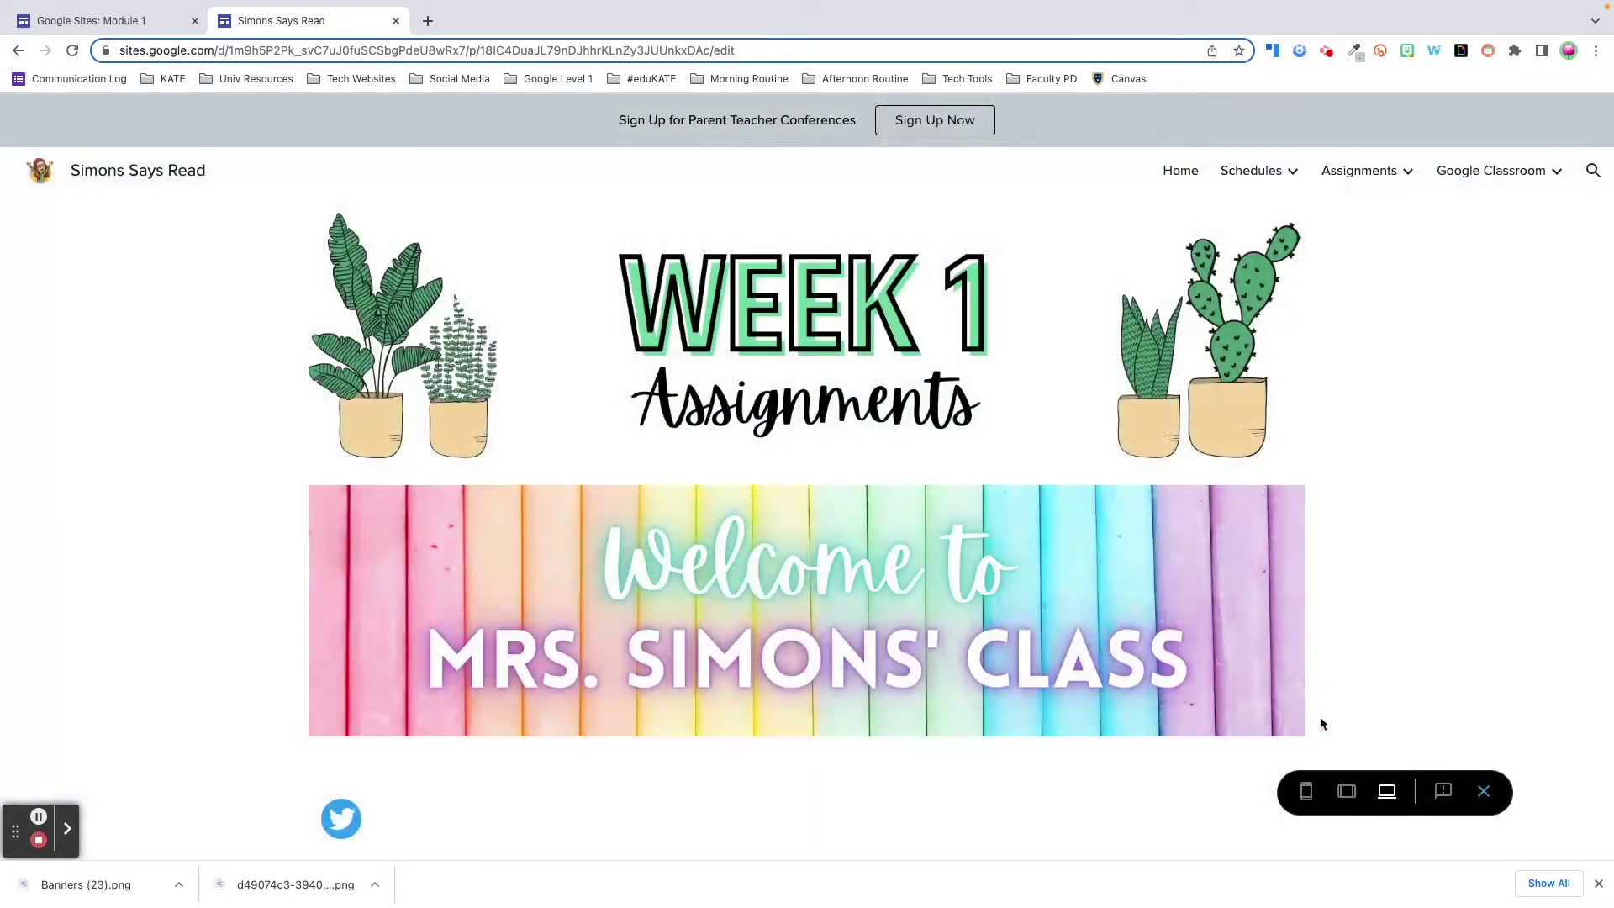
- Check the preview at tablet width and then at phone width
{"action": "left_click", "coordinate": [1346, 791]}
{"action": "left_click", "coordinate": [1305, 794]}
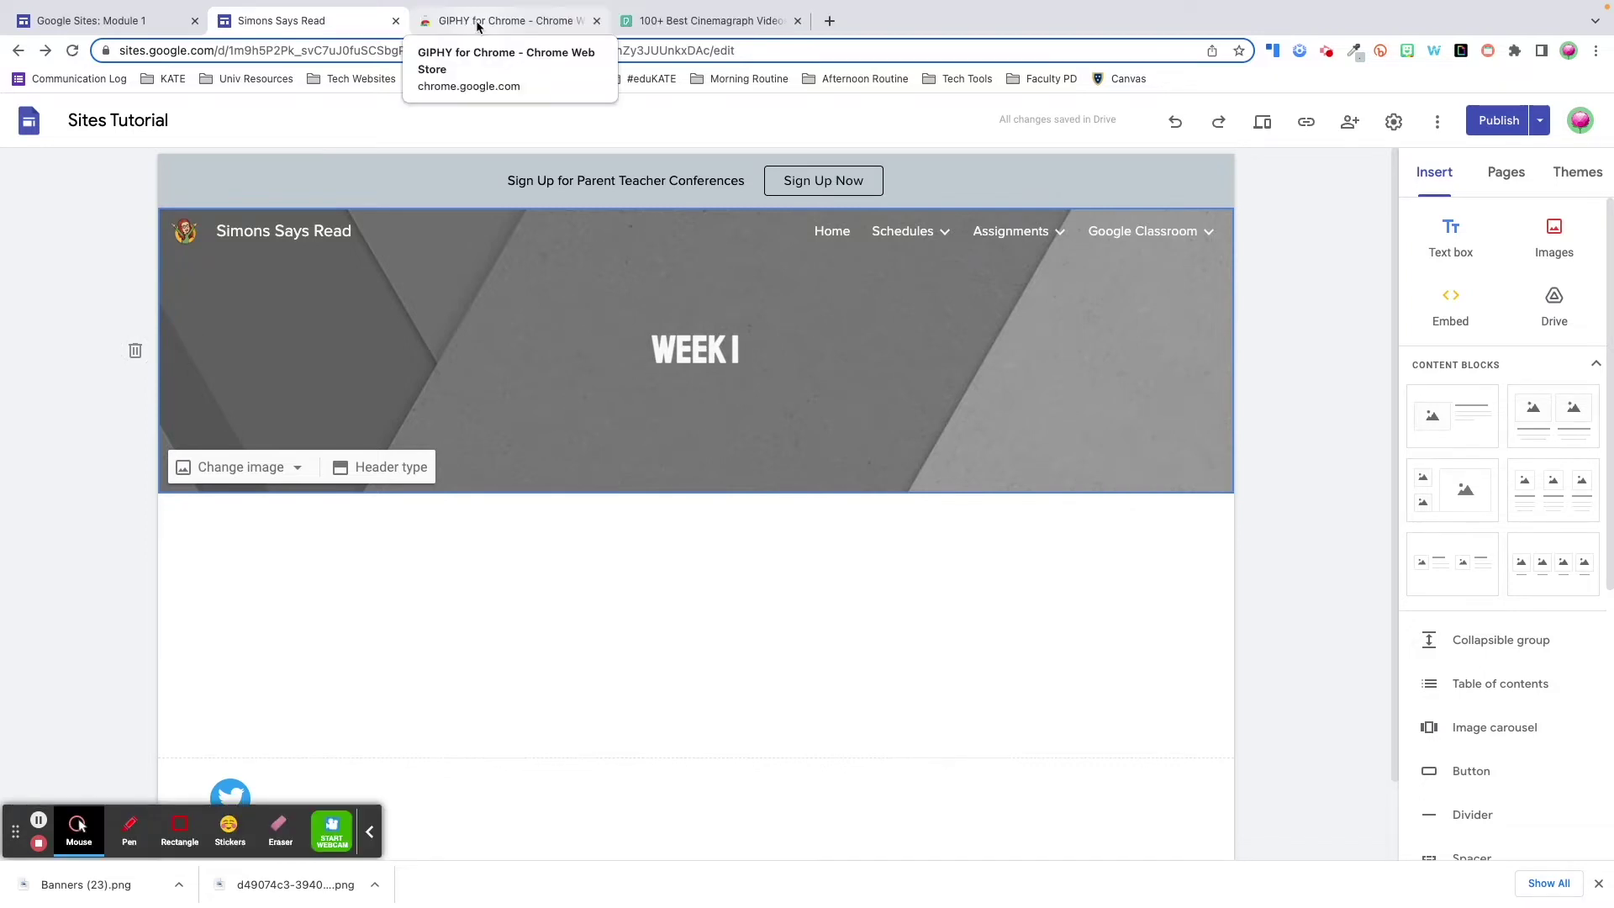
- From the Pexels cinemagraph results, download the coffee mug and open book video
{"action": "left_click", "coordinate": [478, 25]}
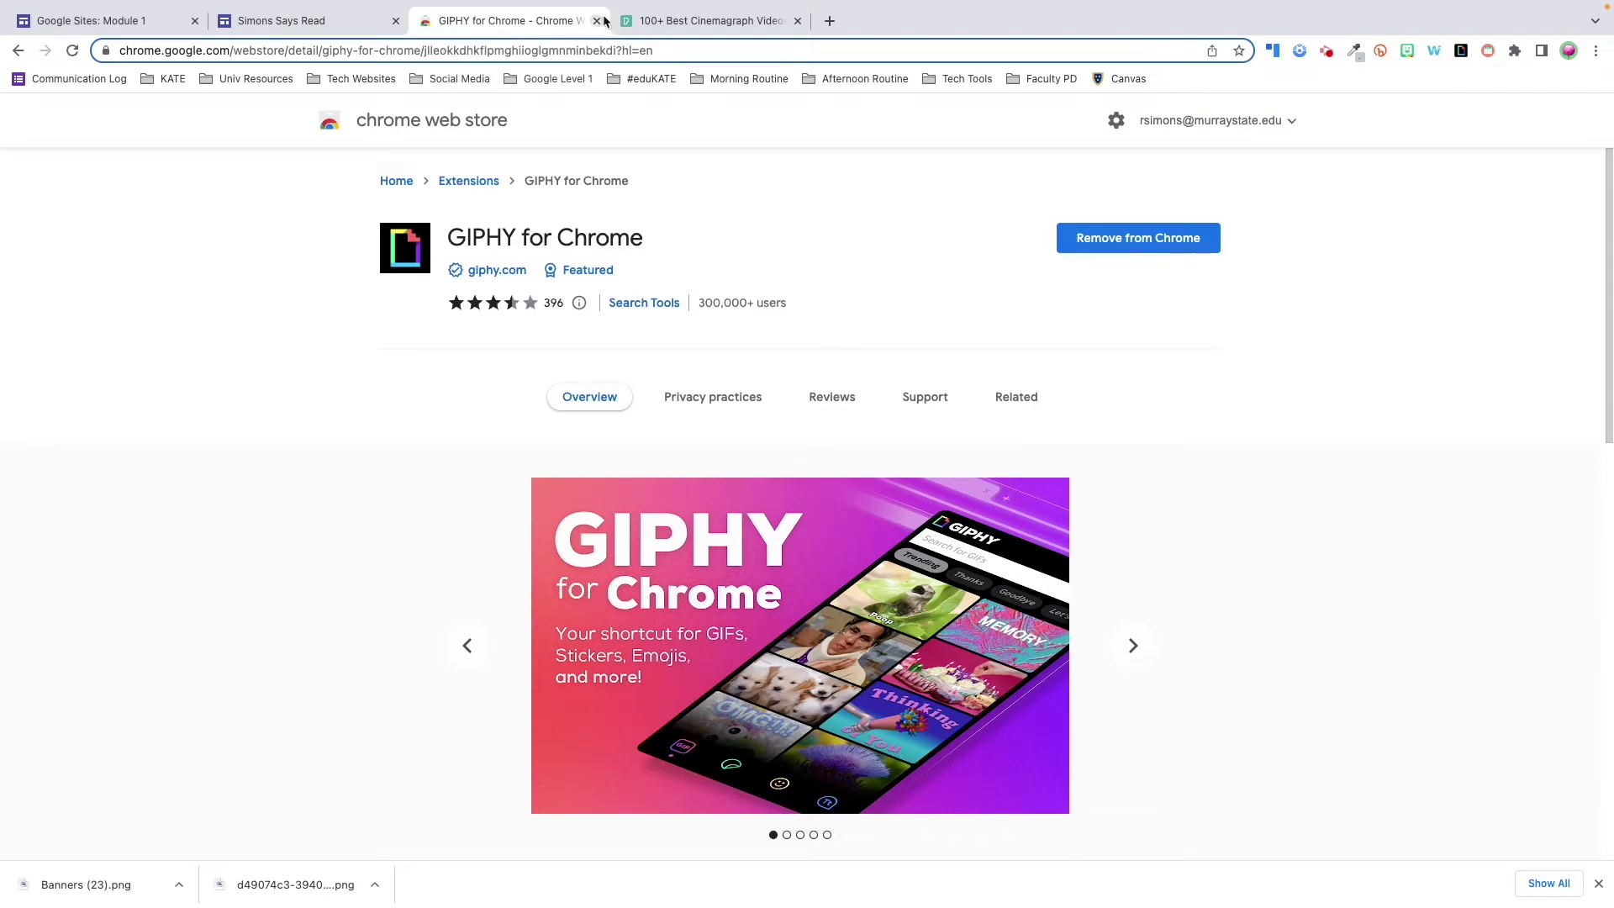
{"action": "left_click", "coordinate": [686, 19]}
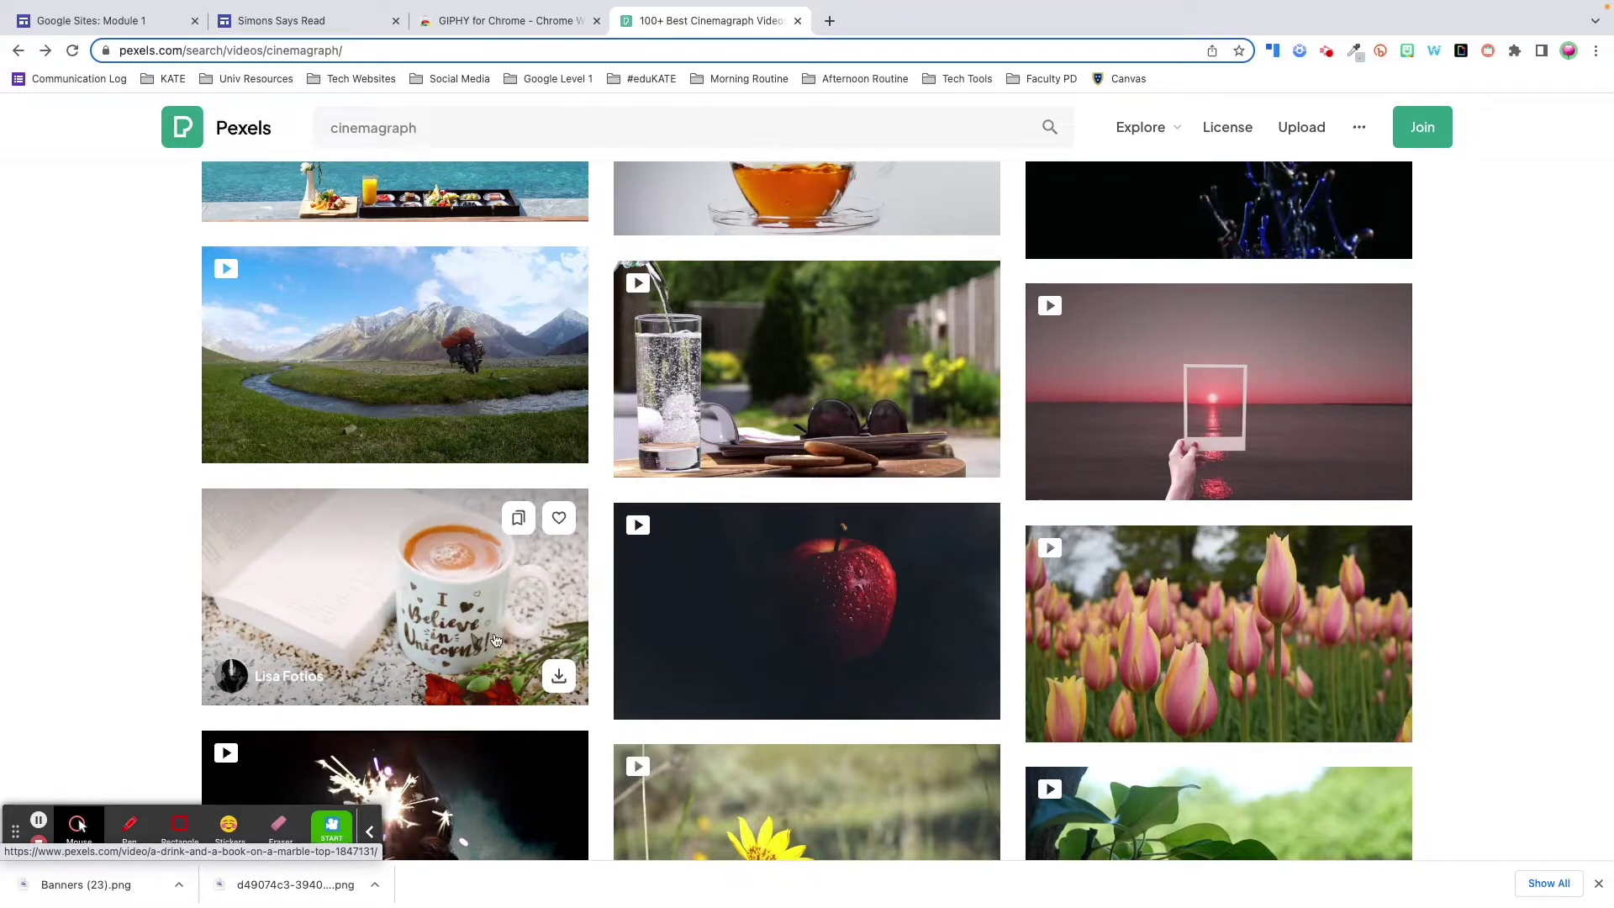
{"action": "left_click", "coordinate": [555, 677]}
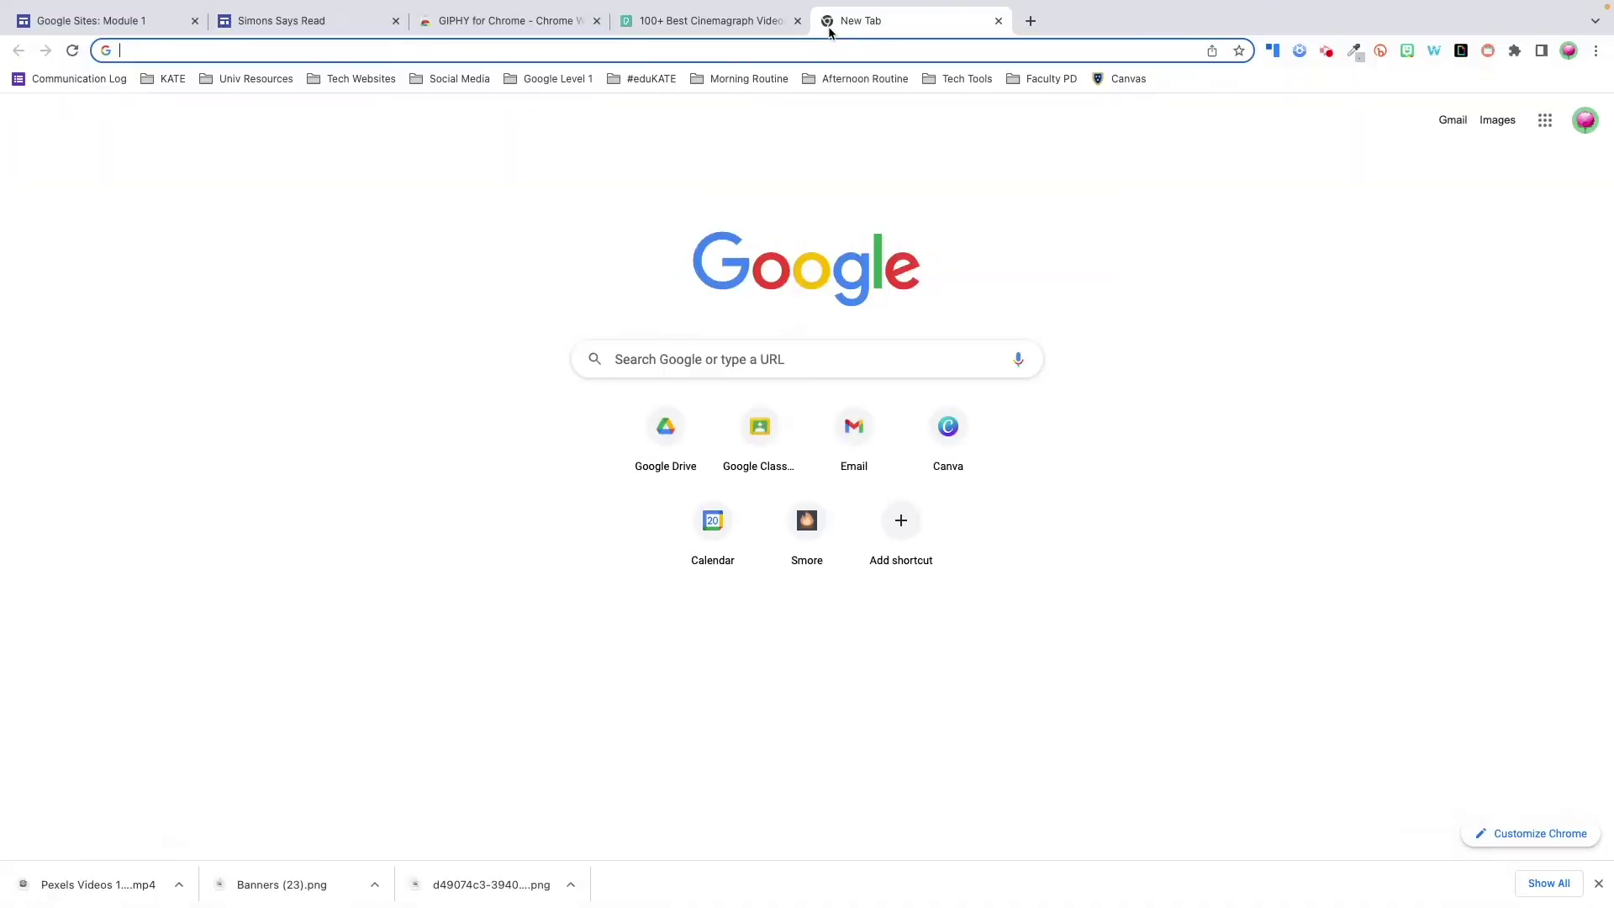
- Start a YouTube Thumbnail design on canva.com and fill it with the uploaded mug video
{"action": "type", "text": "canva.com"}
{"action": "key", "text": "Return"}
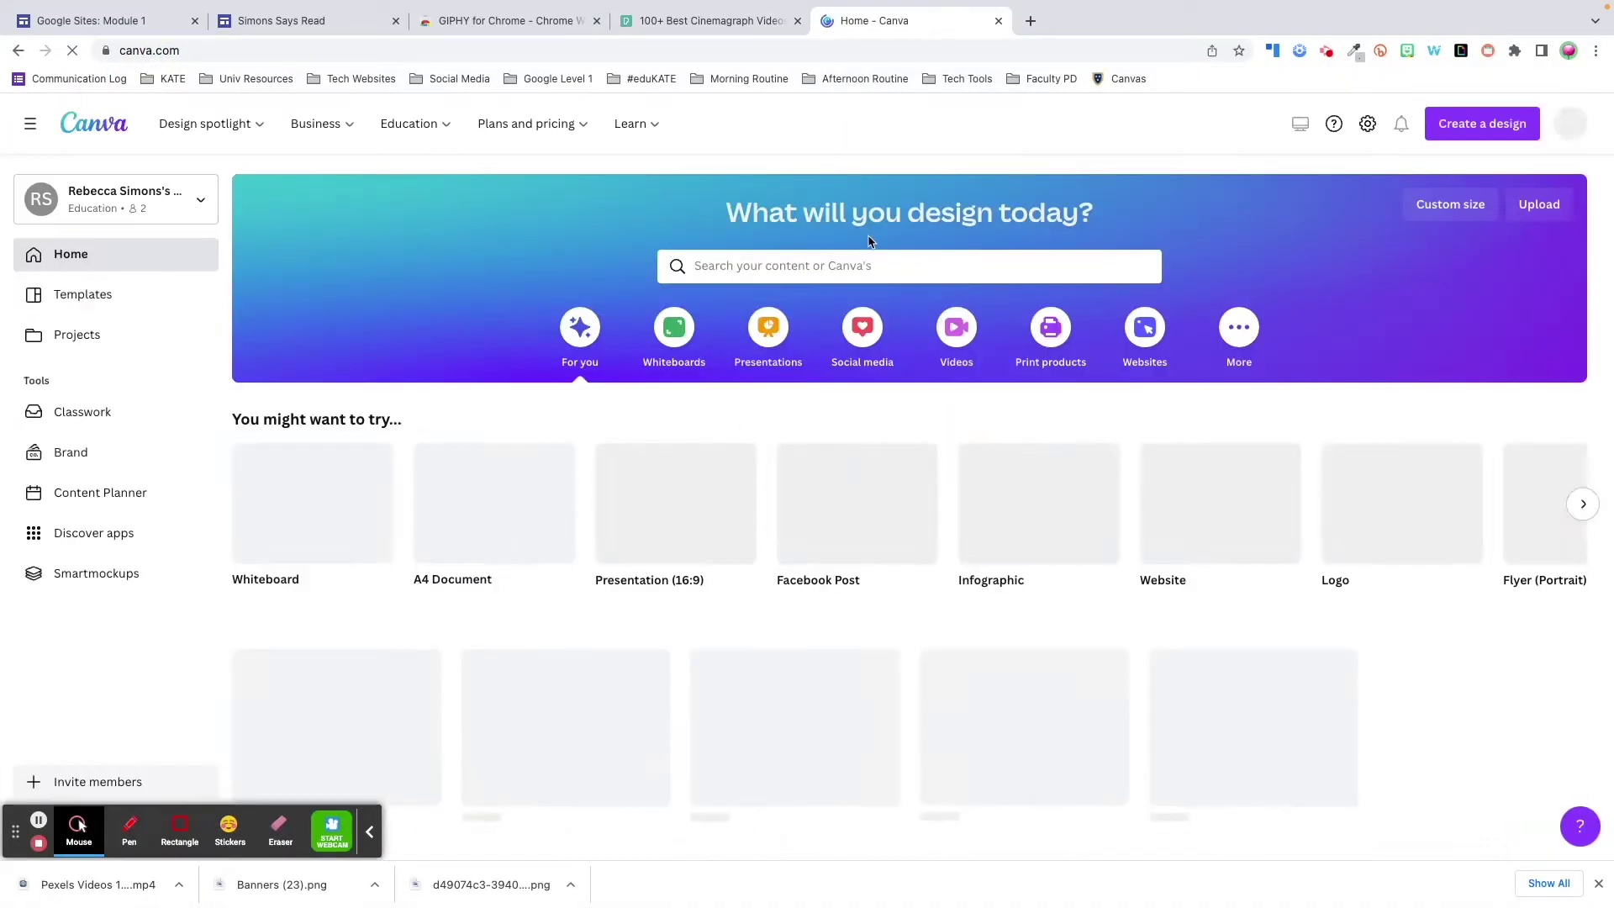
{"action": "left_click", "coordinate": [866, 260]}
{"action": "type", "text": "y"}
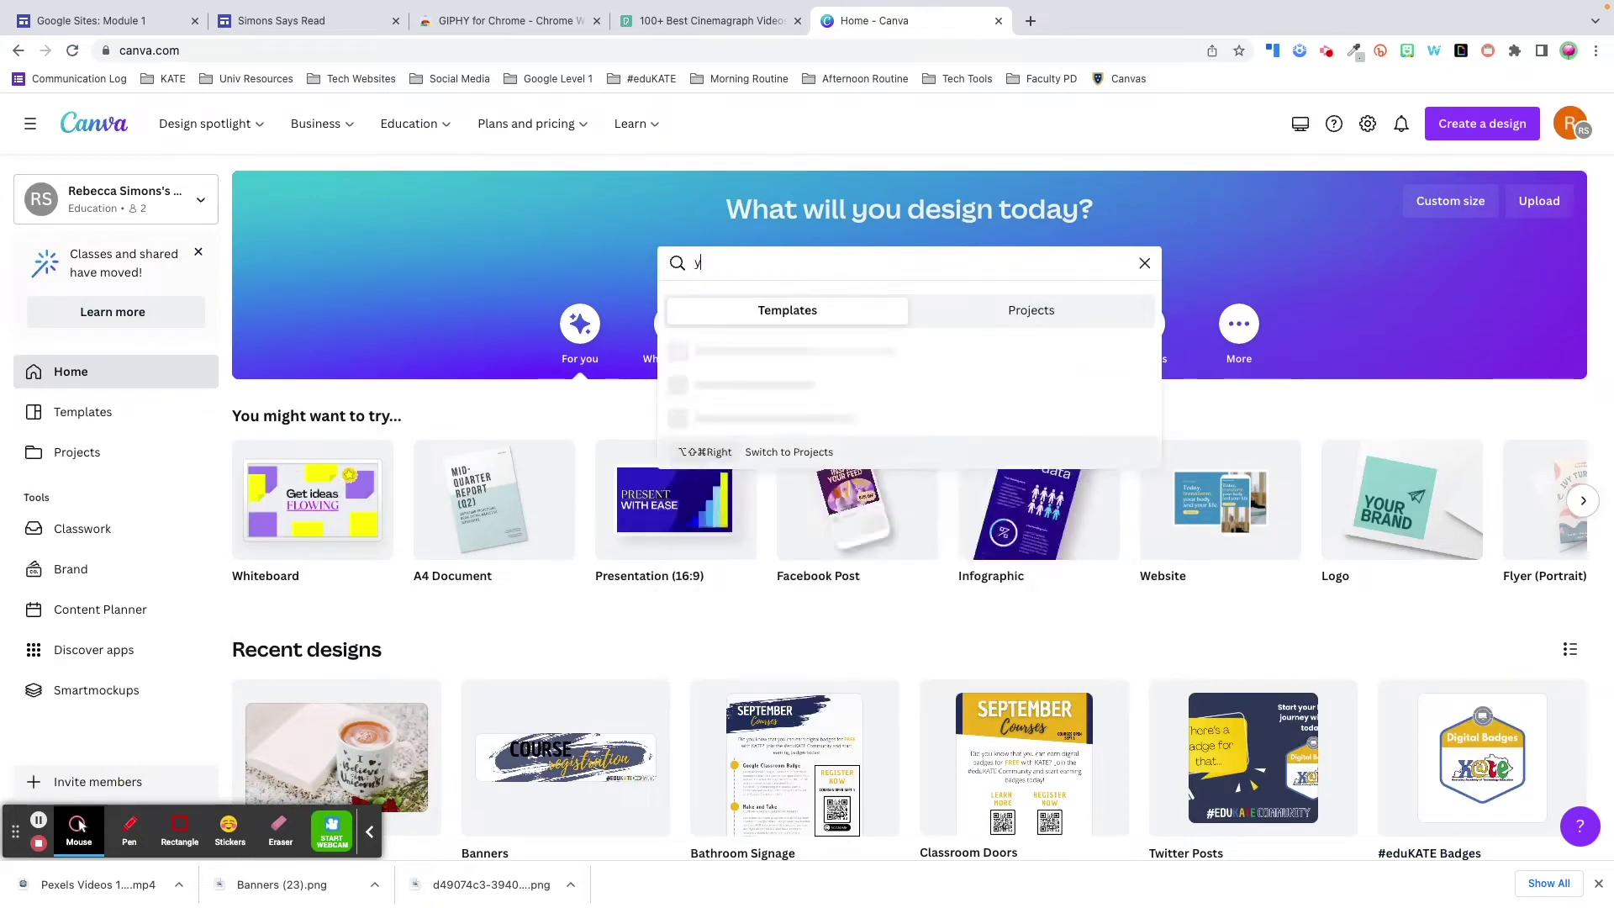
{"action": "type", "text": "outube thum"}
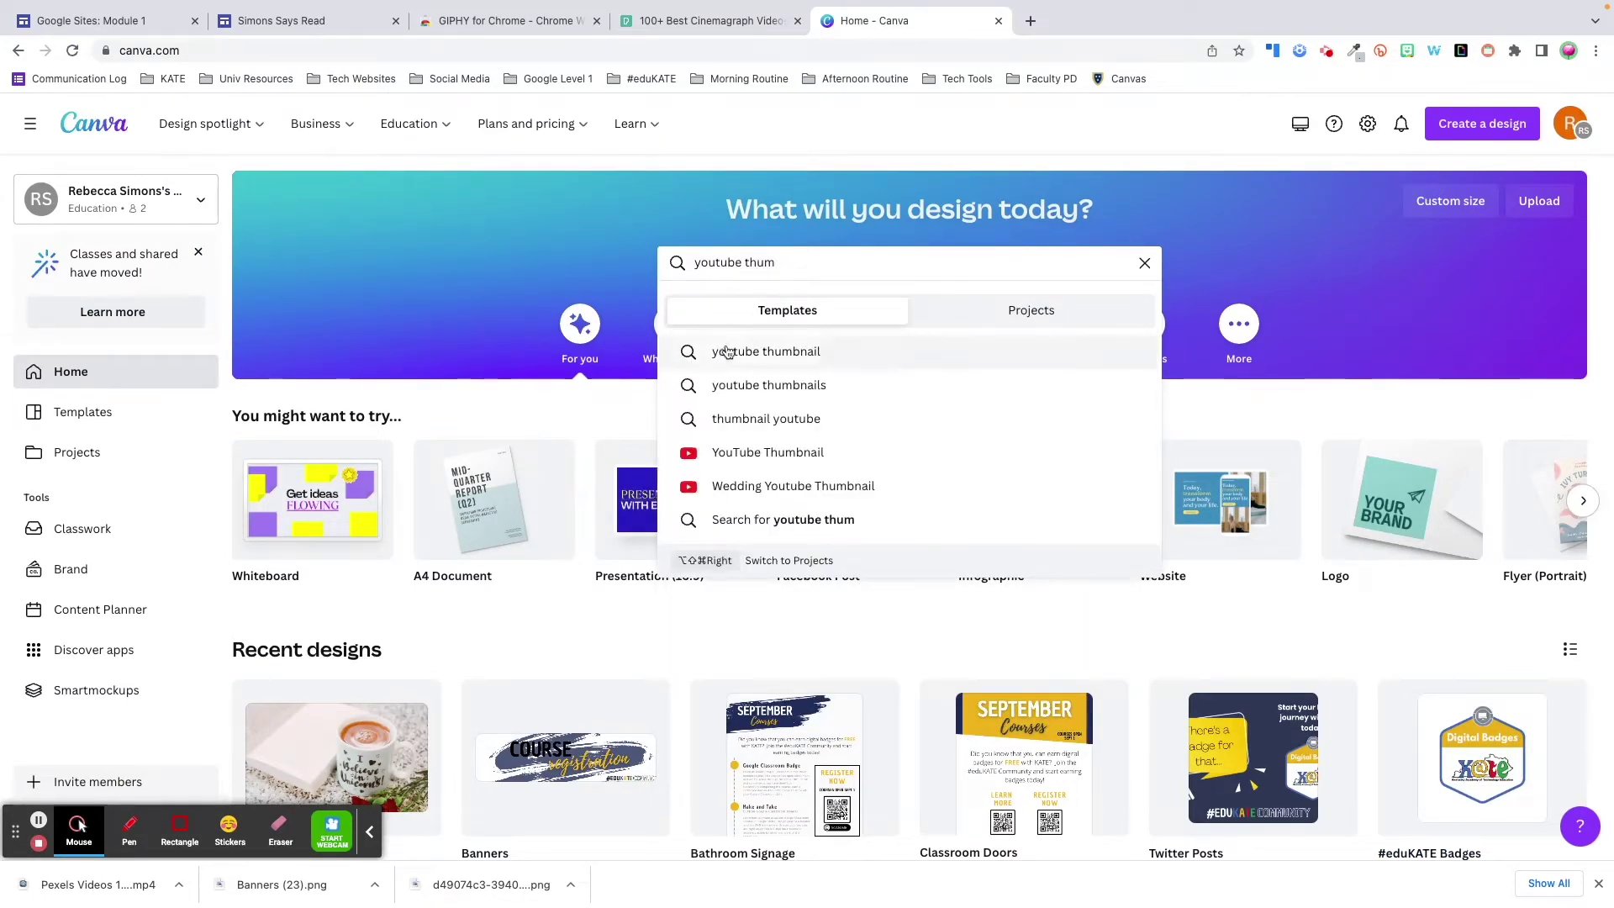
{"action": "left_click", "coordinate": [732, 351]}
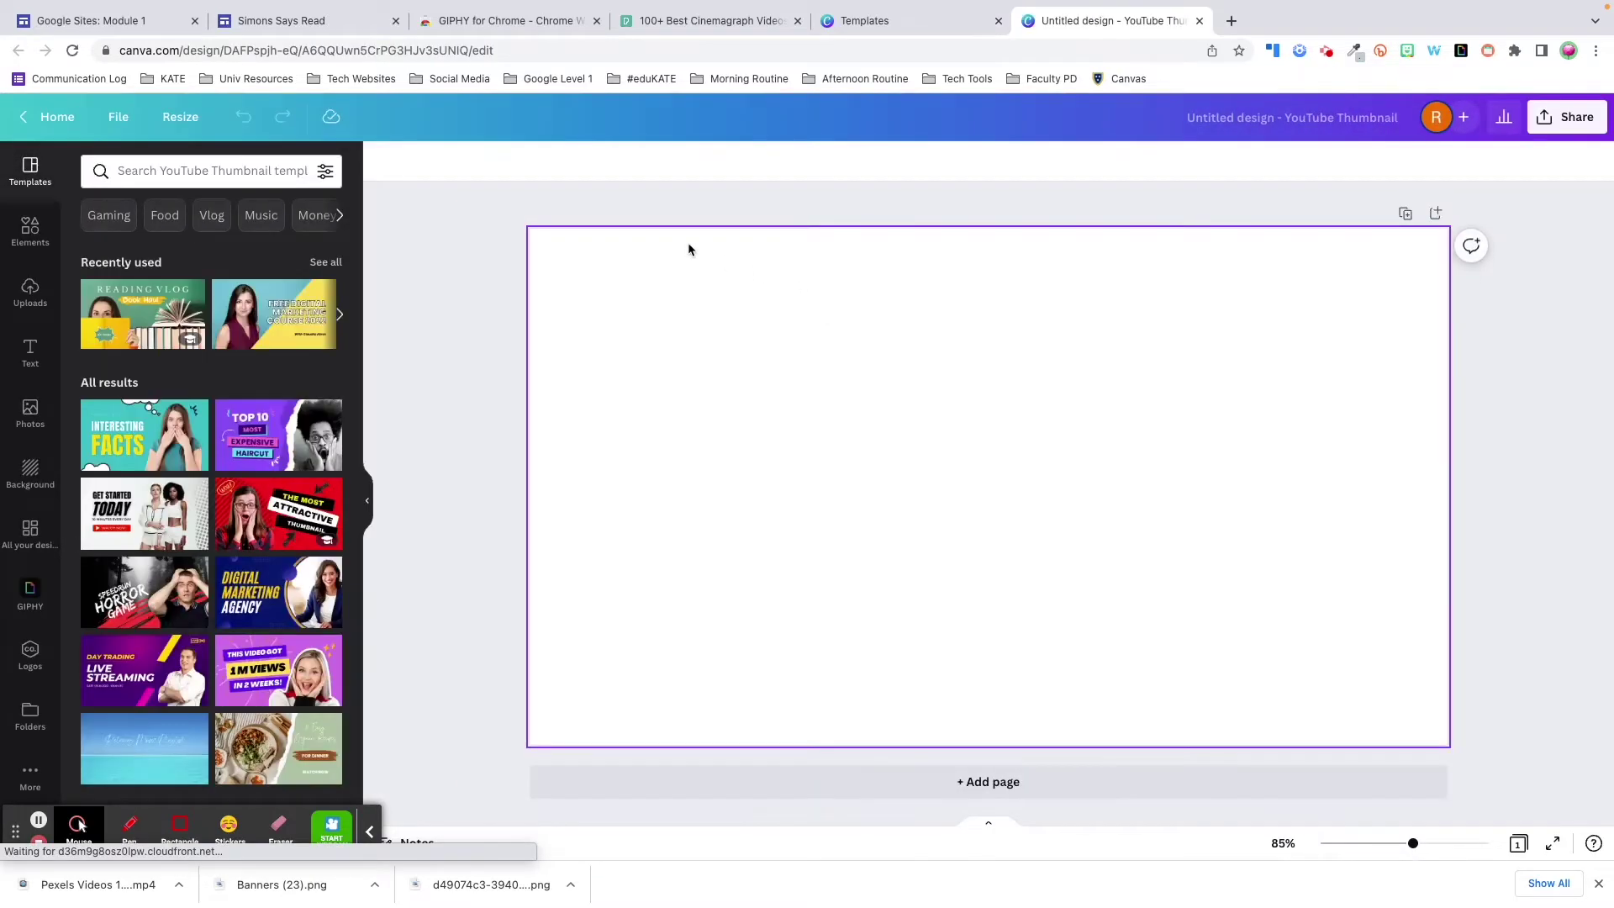
{"action": "left_click", "coordinate": [26, 294]}
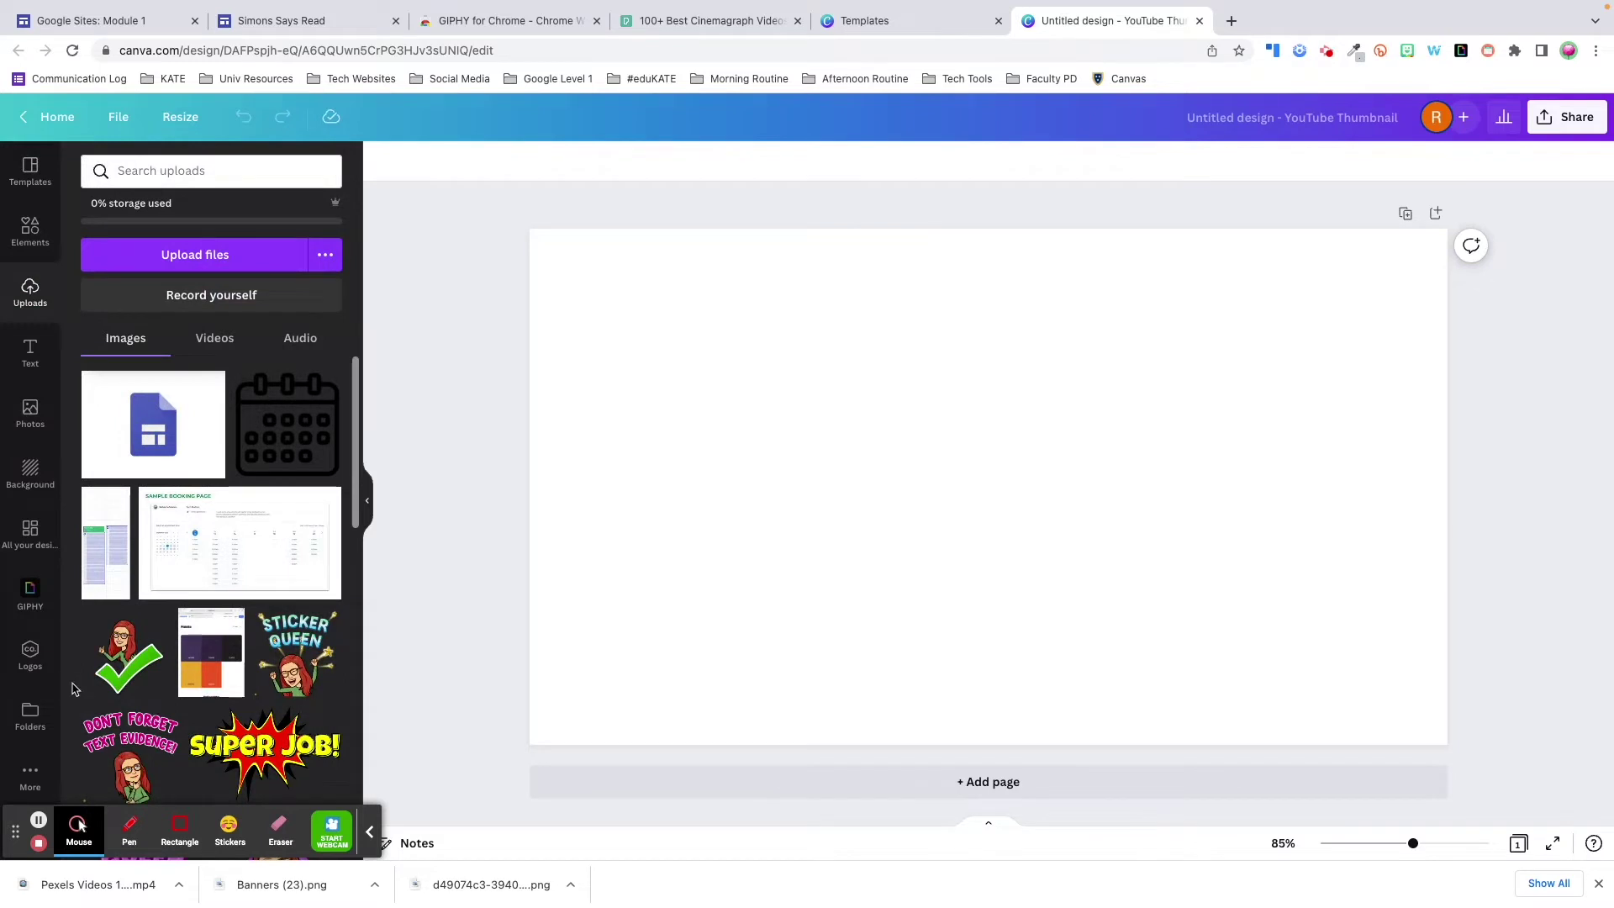
{"action": "left_click_drag", "start_coordinate": [98, 885], "coordinate": [767, 422]}
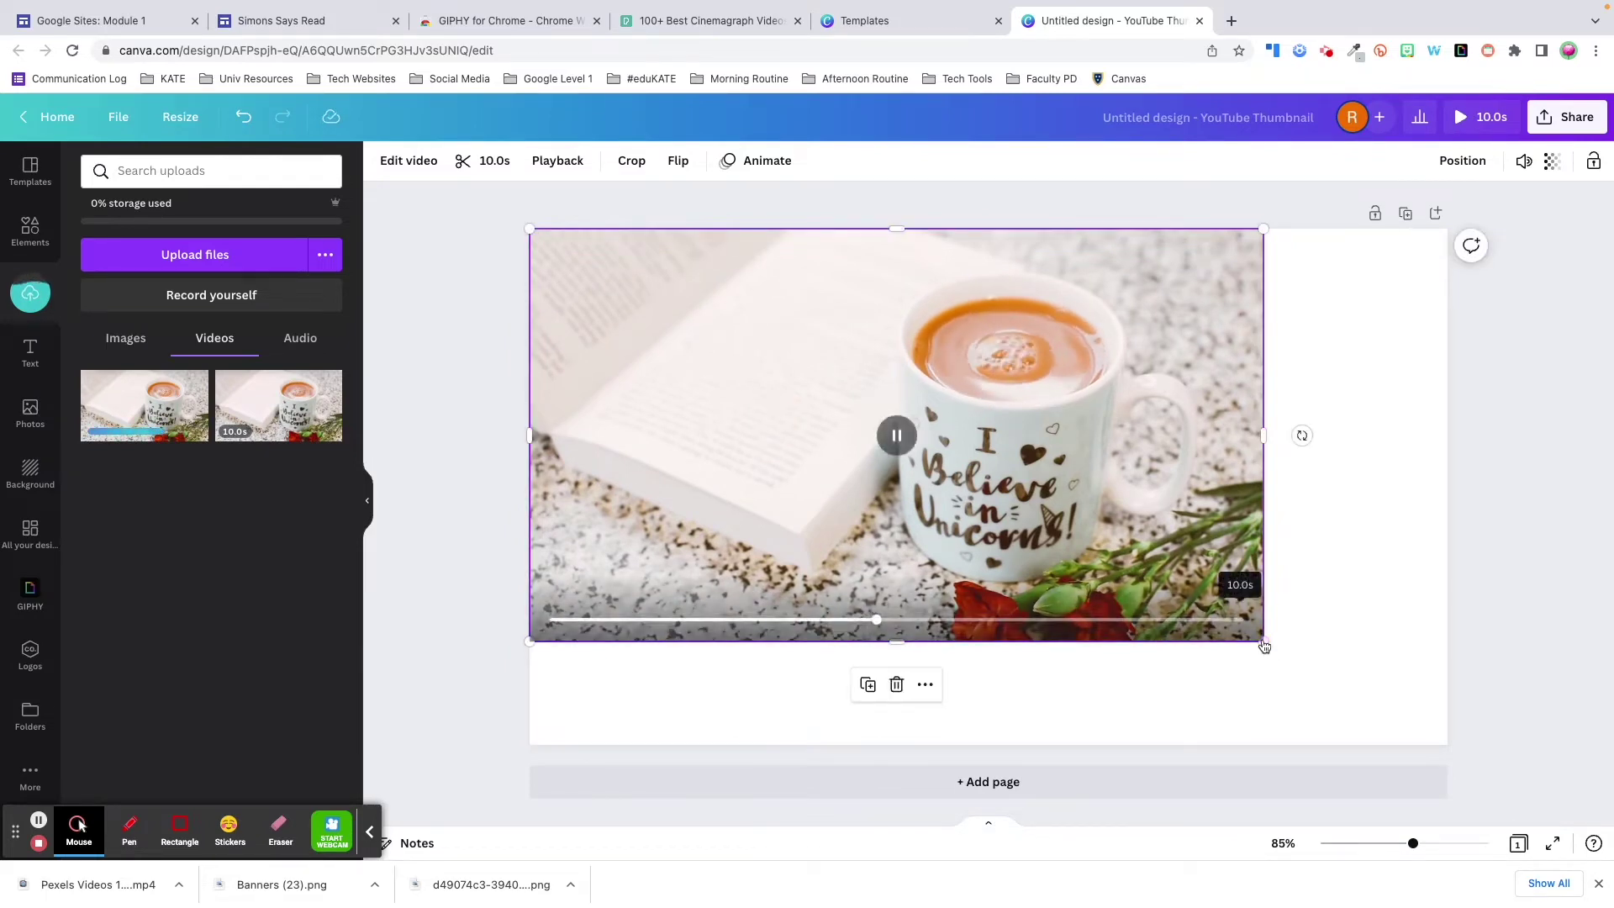
{"action": "left_click_drag", "start_coordinate": [1264, 641], "coordinate": [1450, 745]}
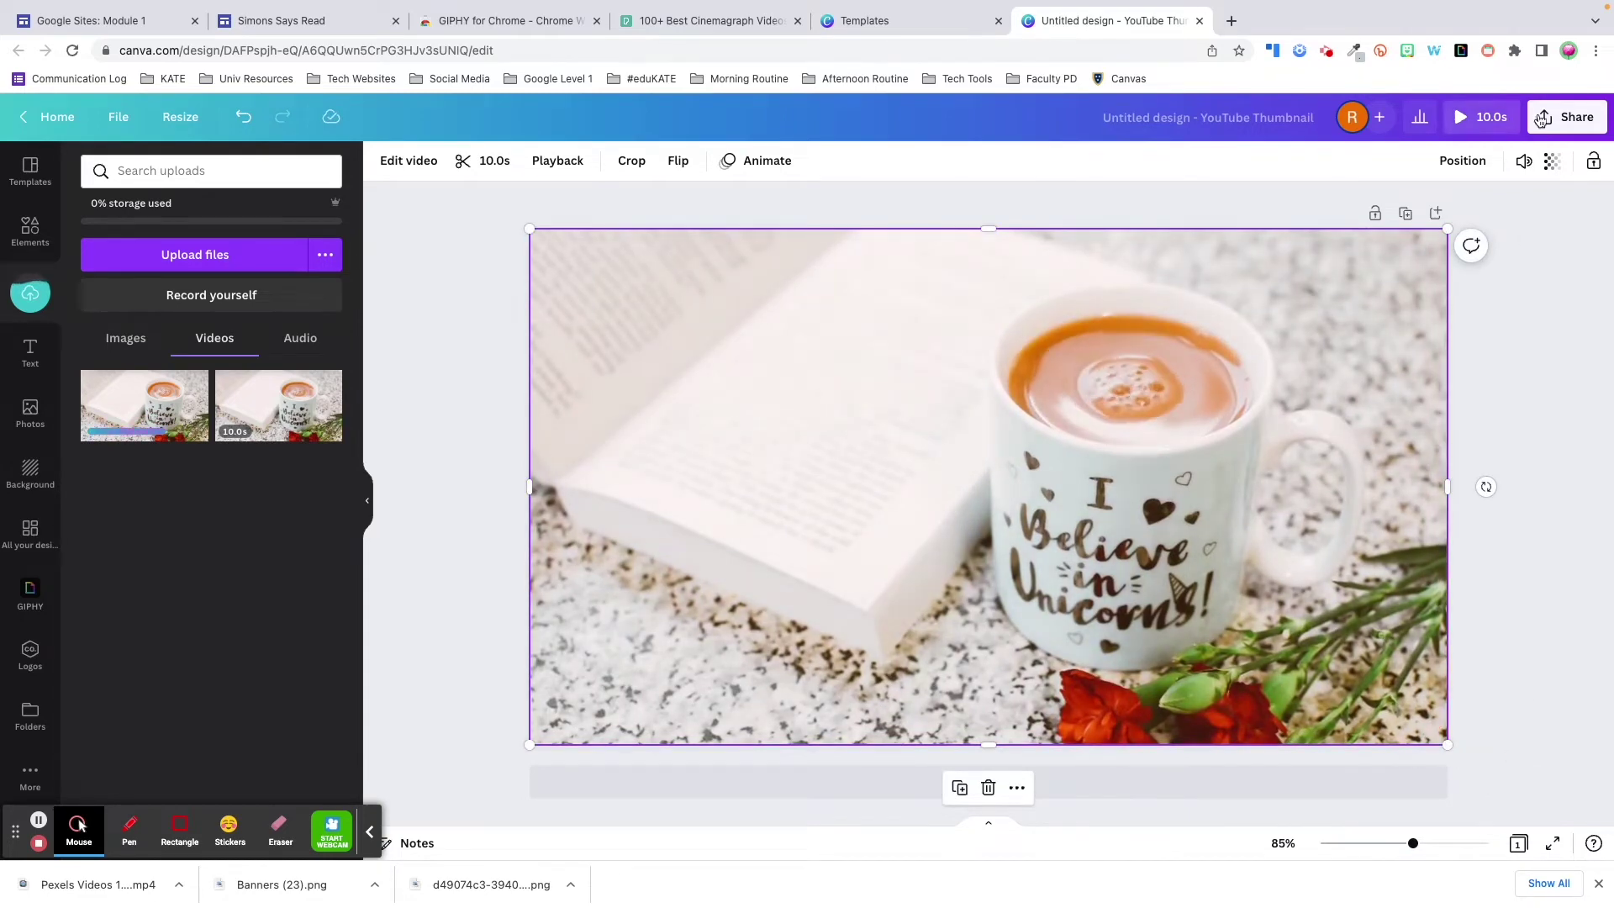
- Download the design with the file type set to GIF
{"action": "left_click", "coordinate": [1543, 119]}
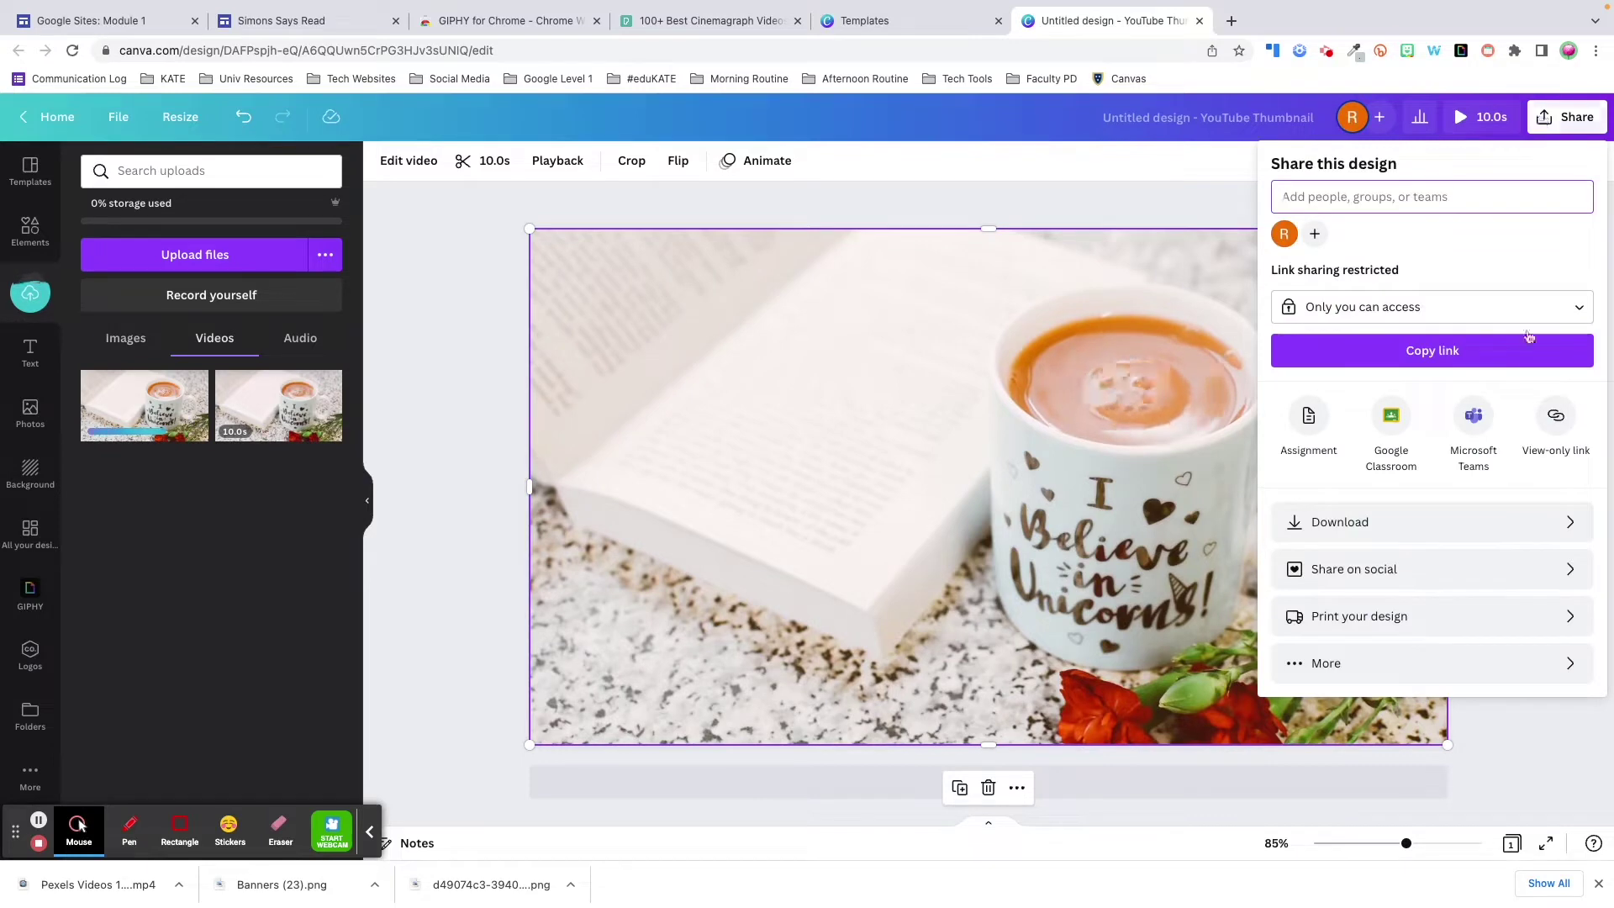
{"action": "left_click", "coordinate": [1564, 523]}
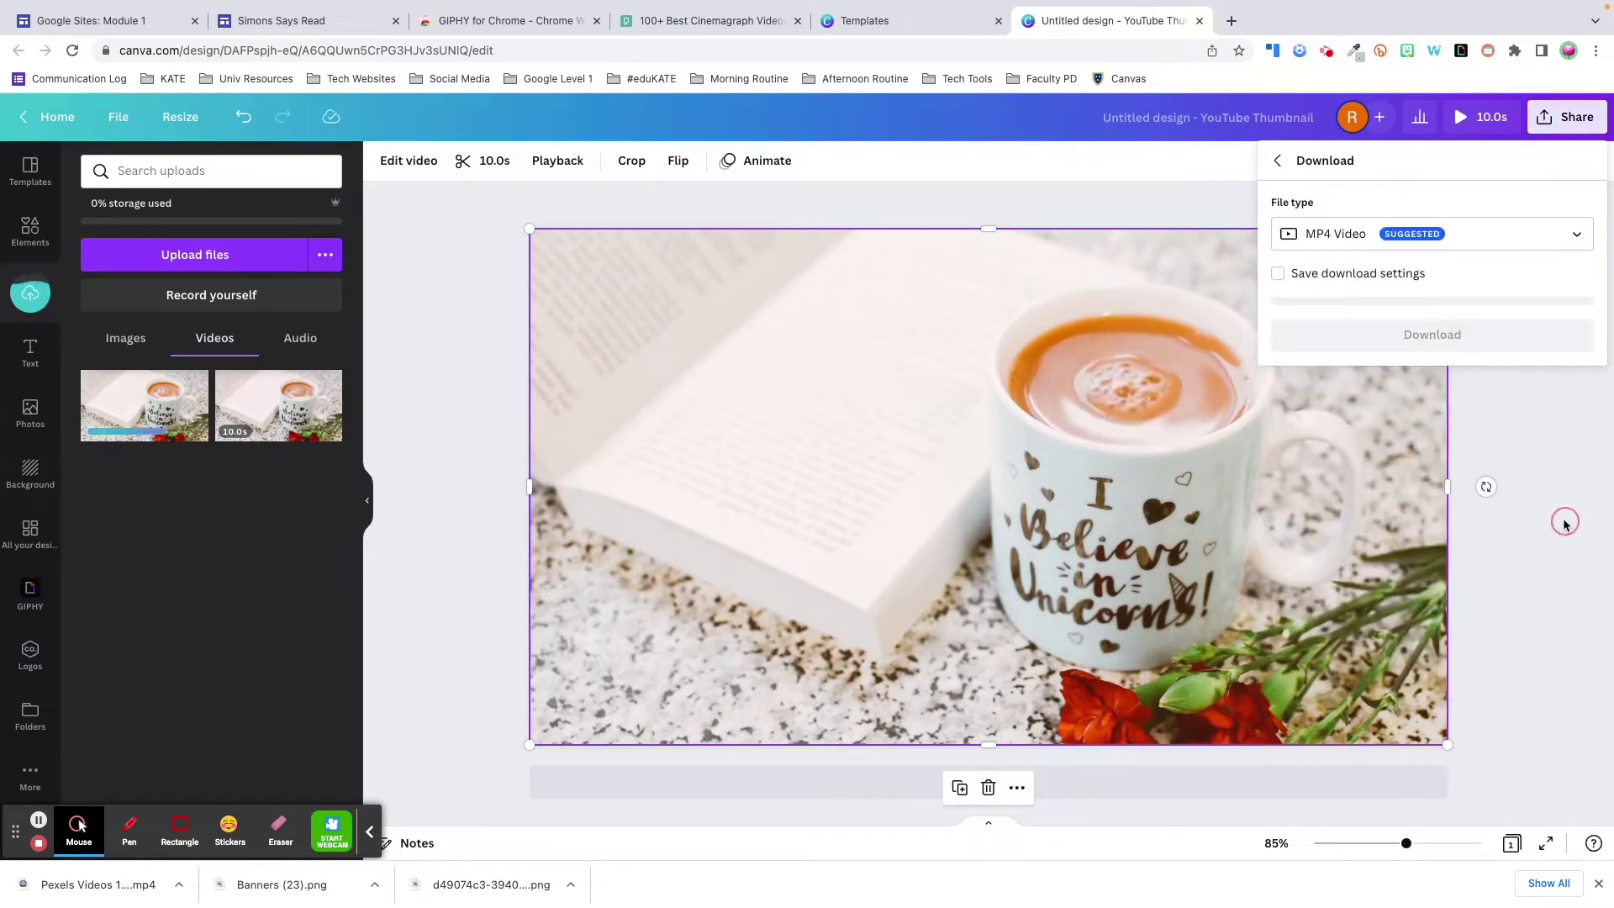
{"action": "left_click", "coordinate": [1573, 235]}
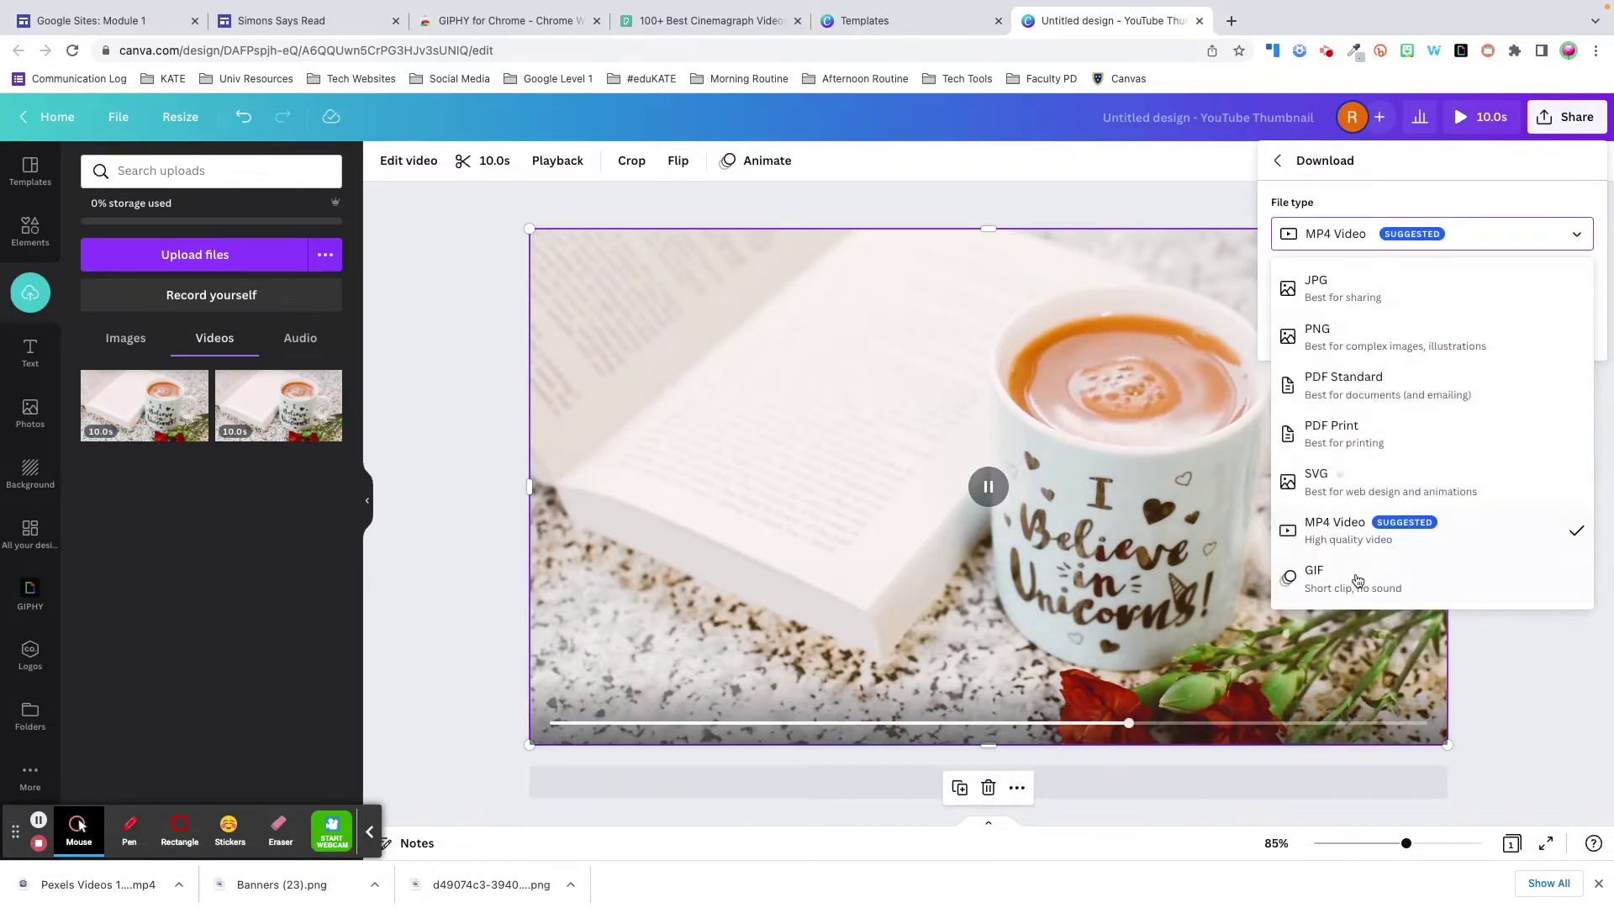
{"action": "left_click", "coordinate": [1426, 580]}
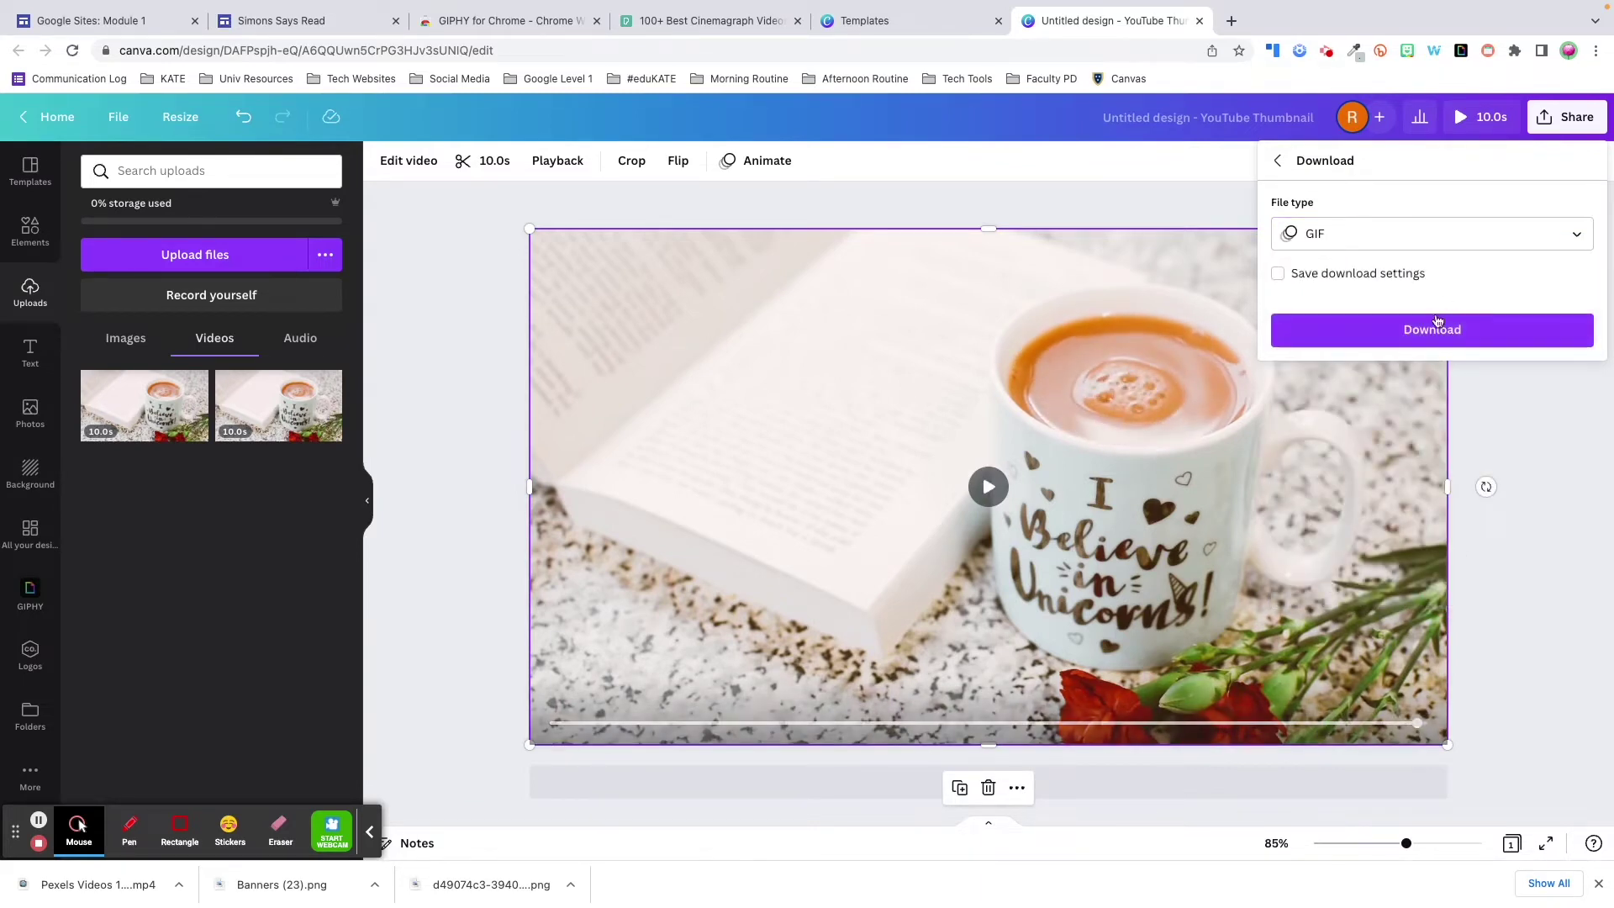
{"action": "left_click", "coordinate": [1432, 328]}
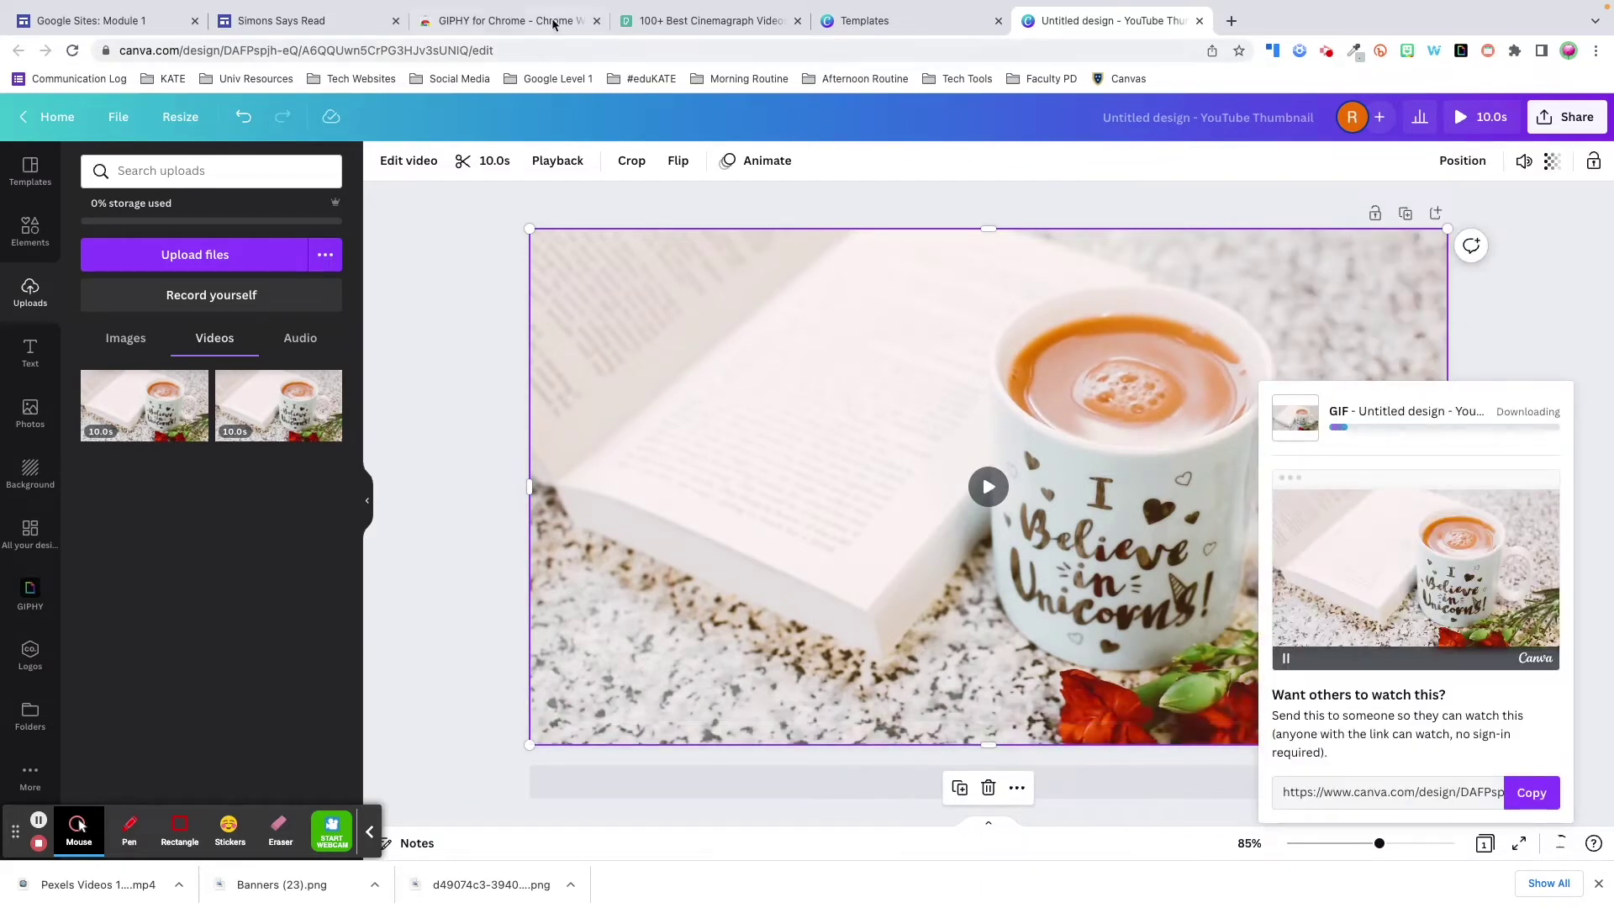
- Replace the WEEK 1 header image with the coffee-mug photo from Drive's Sites Resources folder
{"action": "left_click", "coordinate": [328, 21]}
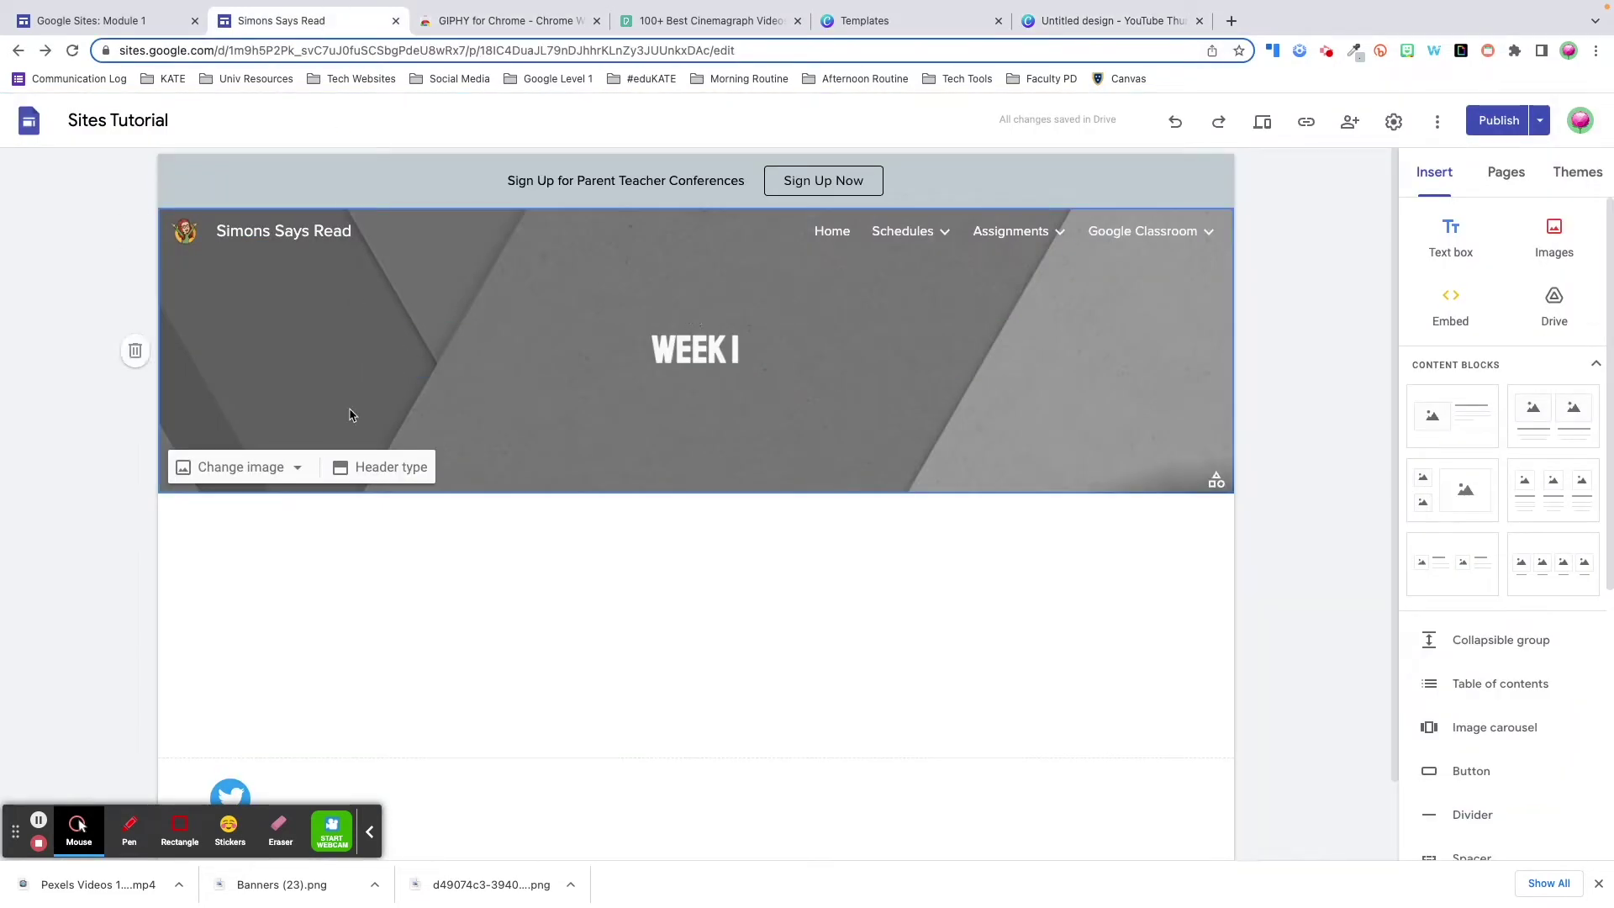
{"action": "left_click", "coordinate": [299, 469]}
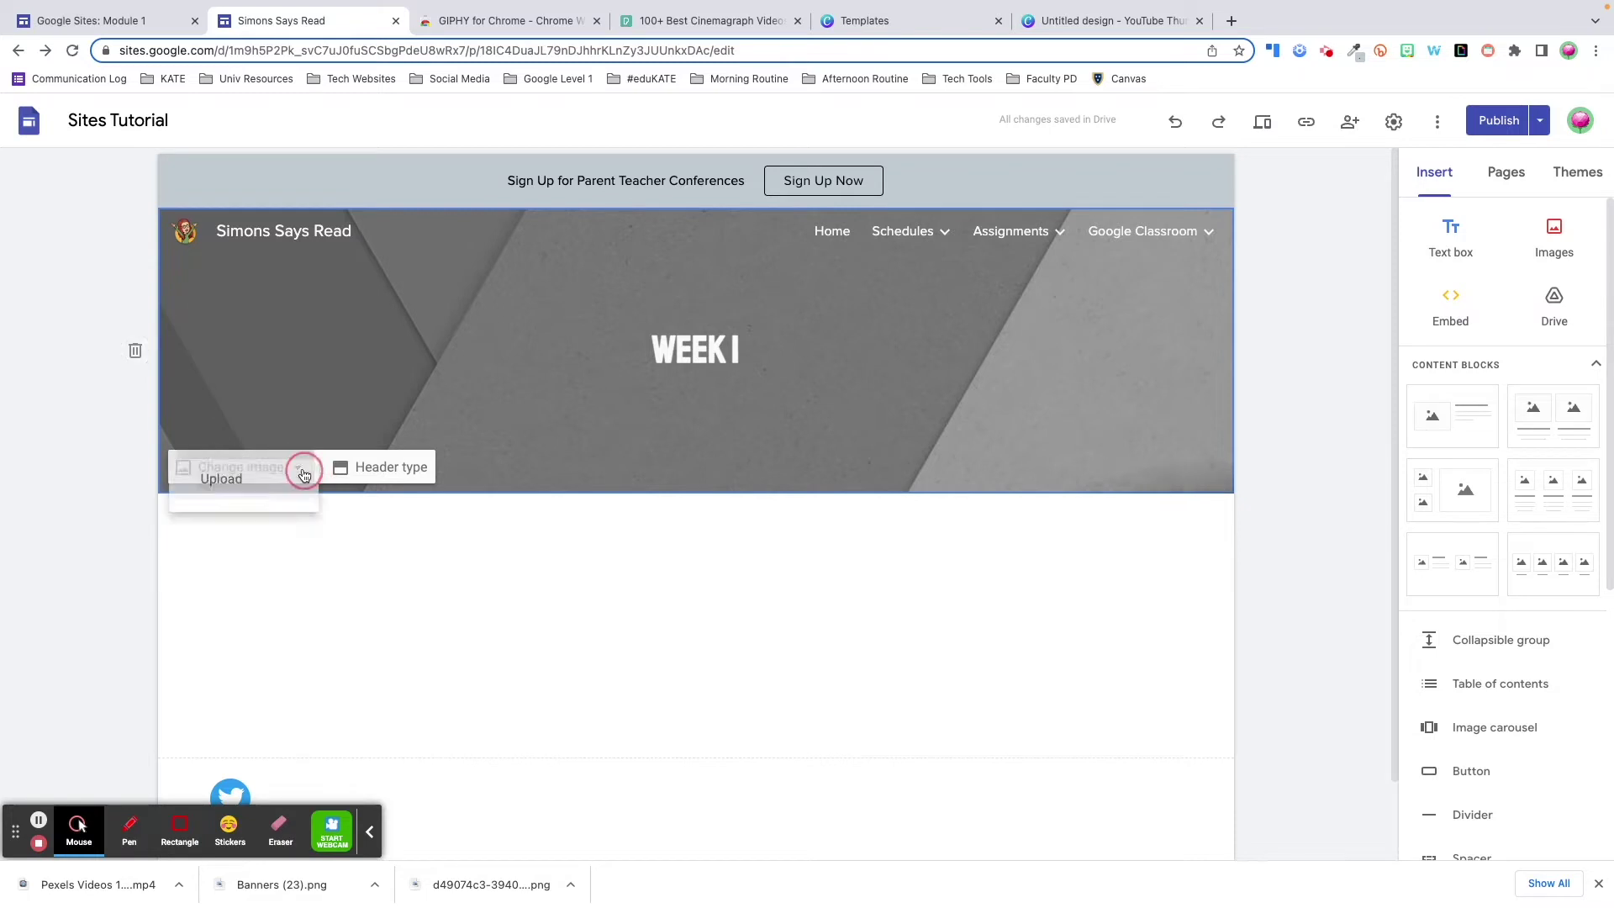
{"action": "left_click", "coordinate": [299, 560]}
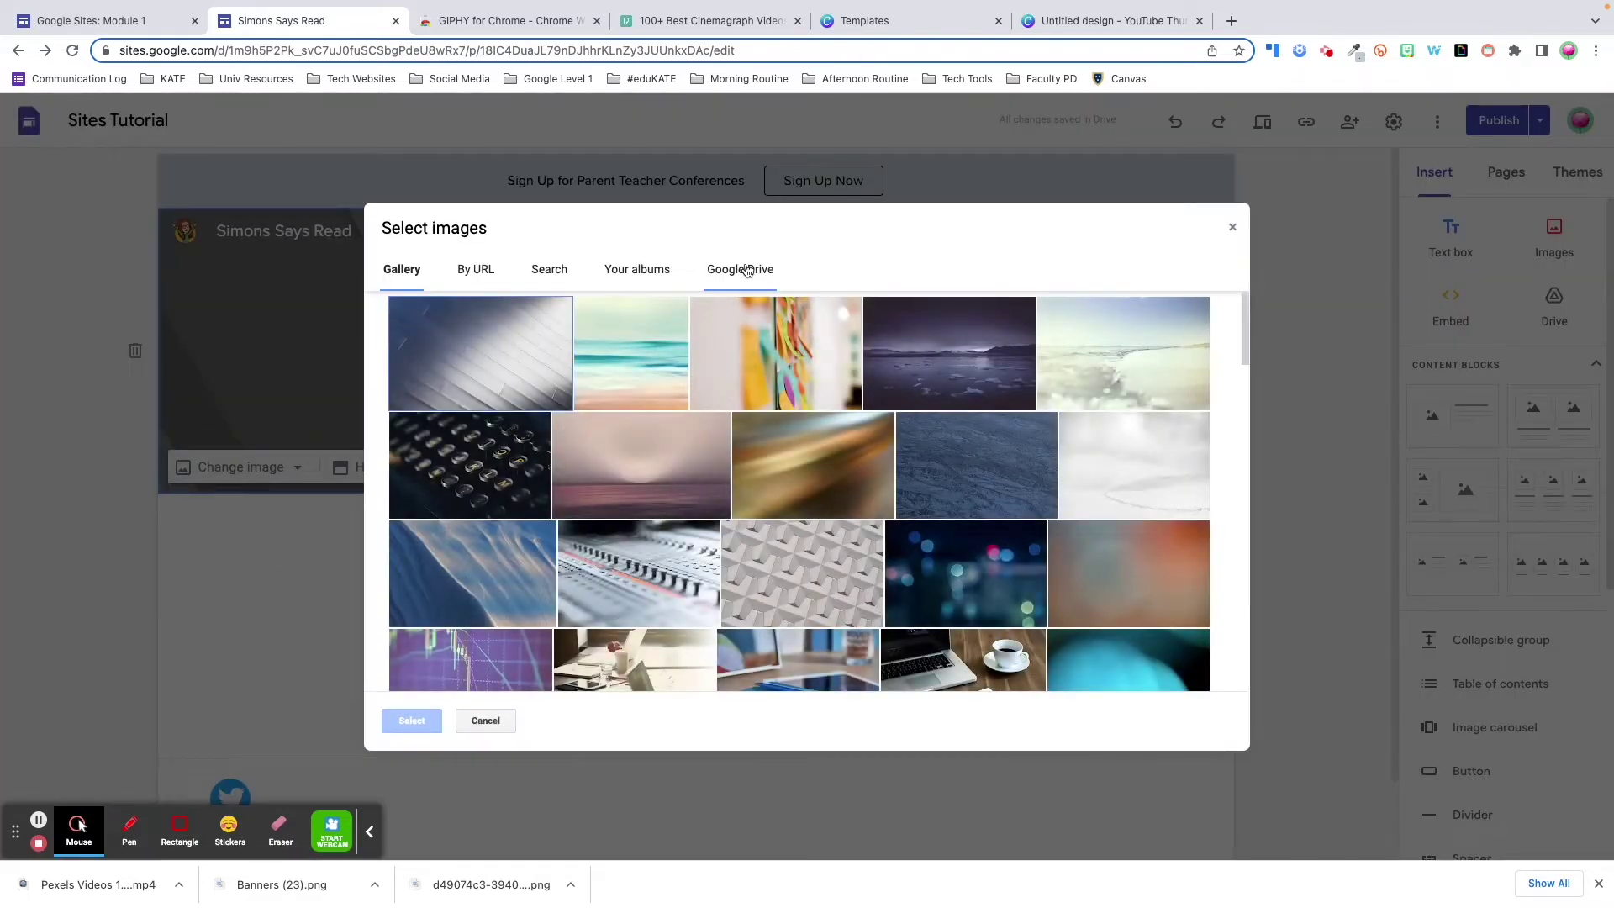
{"action": "left_click", "coordinate": [747, 270]}
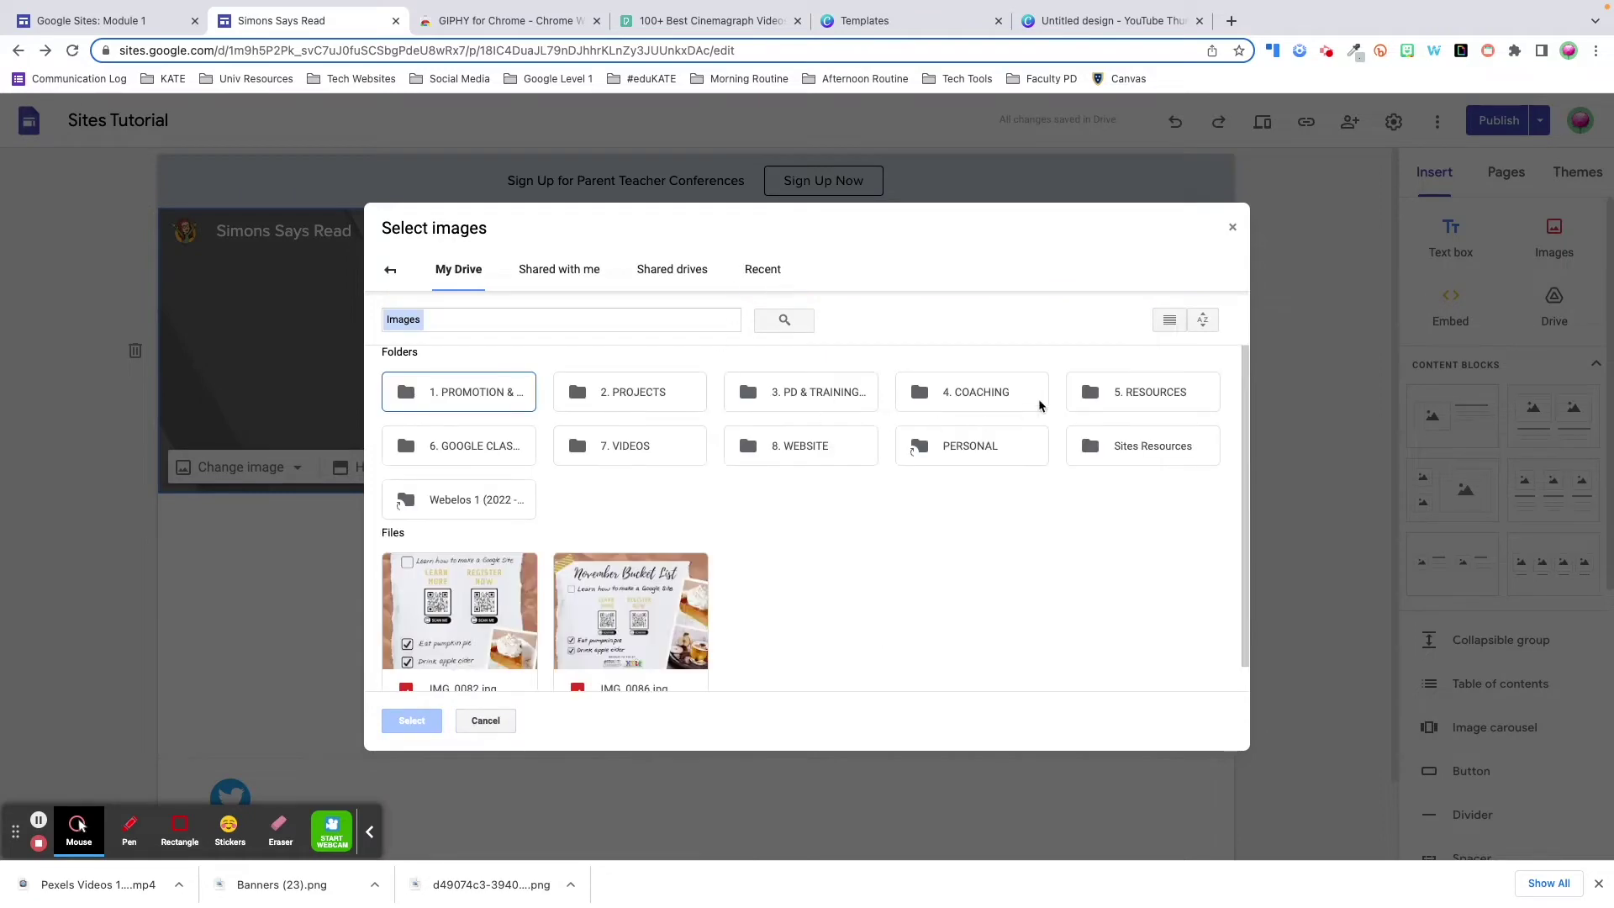
{"action": "double_click", "coordinate": [1139, 443]}
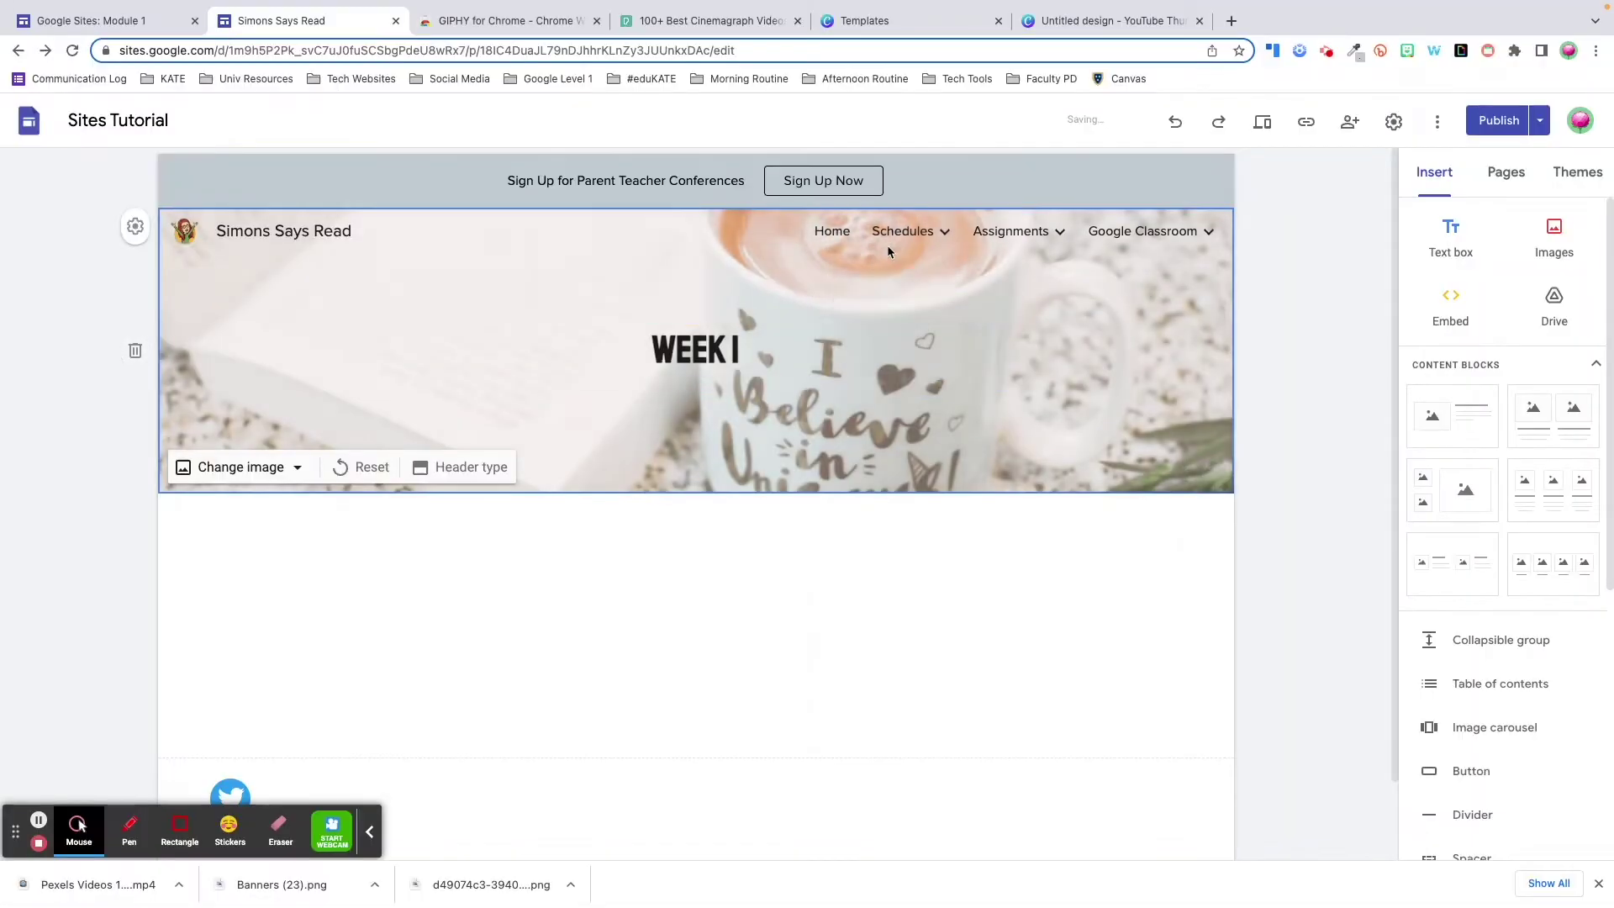
{"action": "mouse_move", "coordinate": [890, 245]}
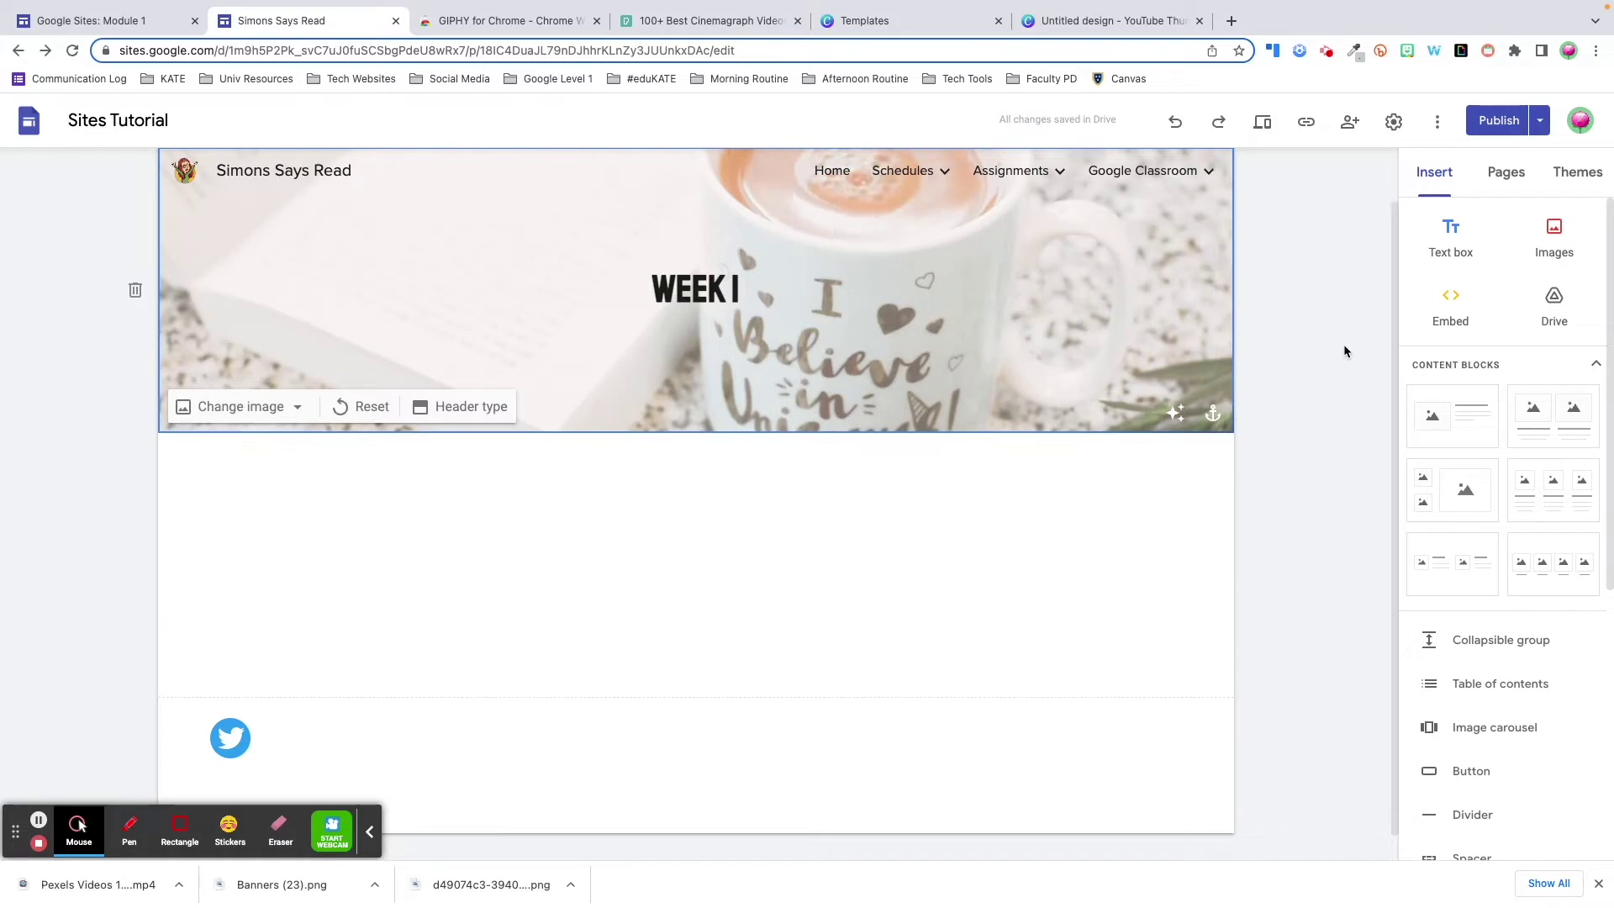
- Delete the header, paste the coffee-mug image, and stretch it into a wide, tall banner
{"action": "left_click", "coordinate": [136, 292]}
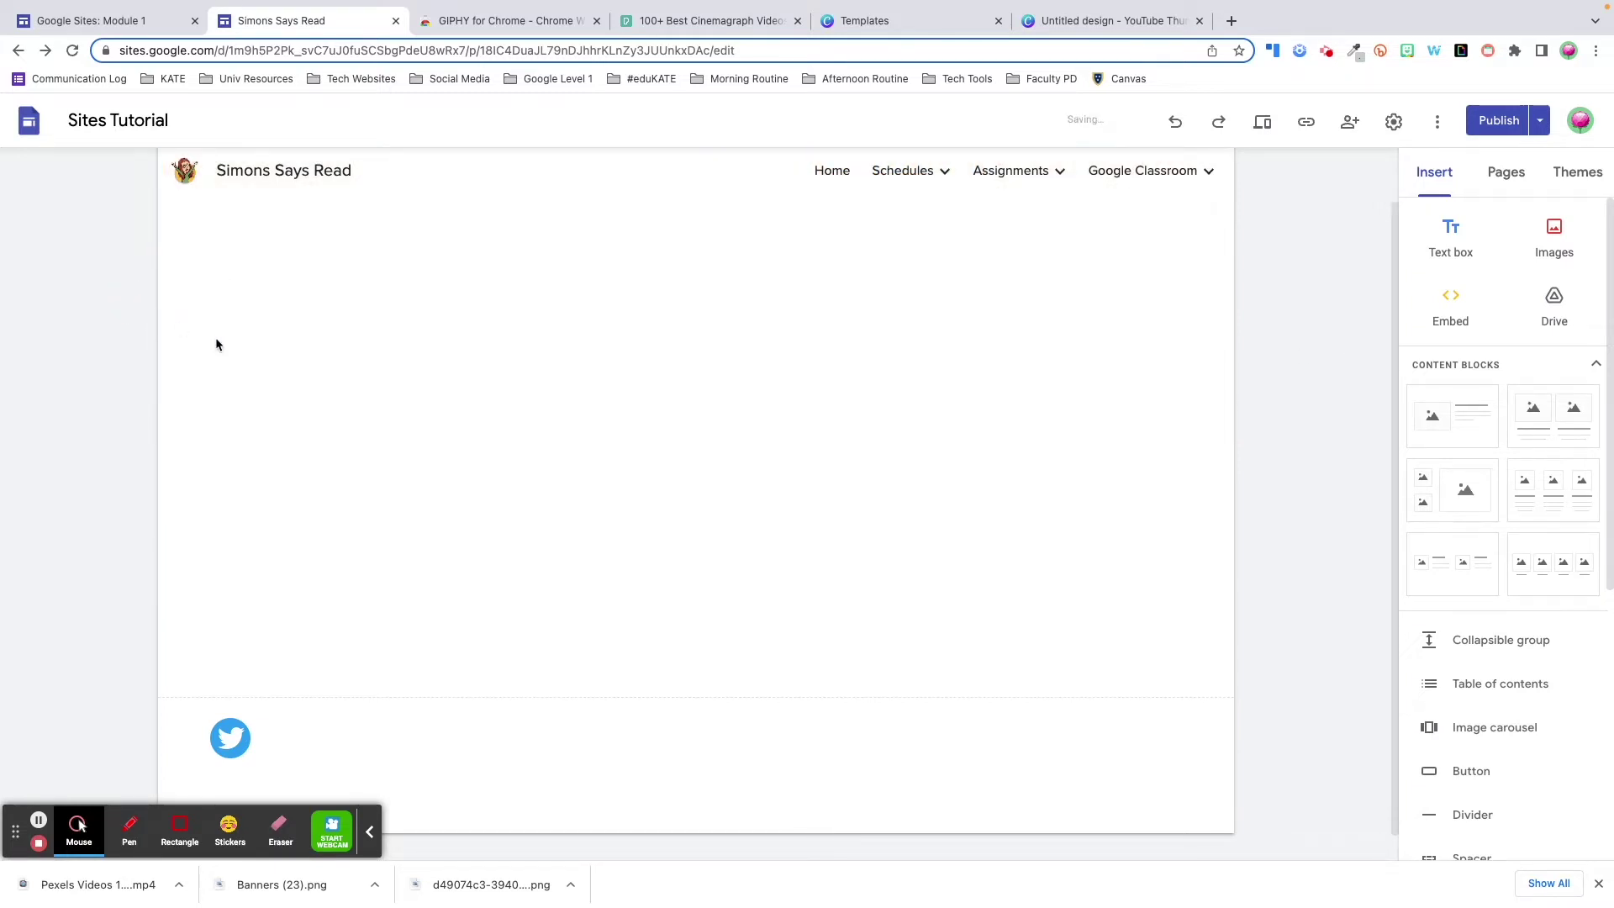
{"action": "key", "text": "ctrl+v"}
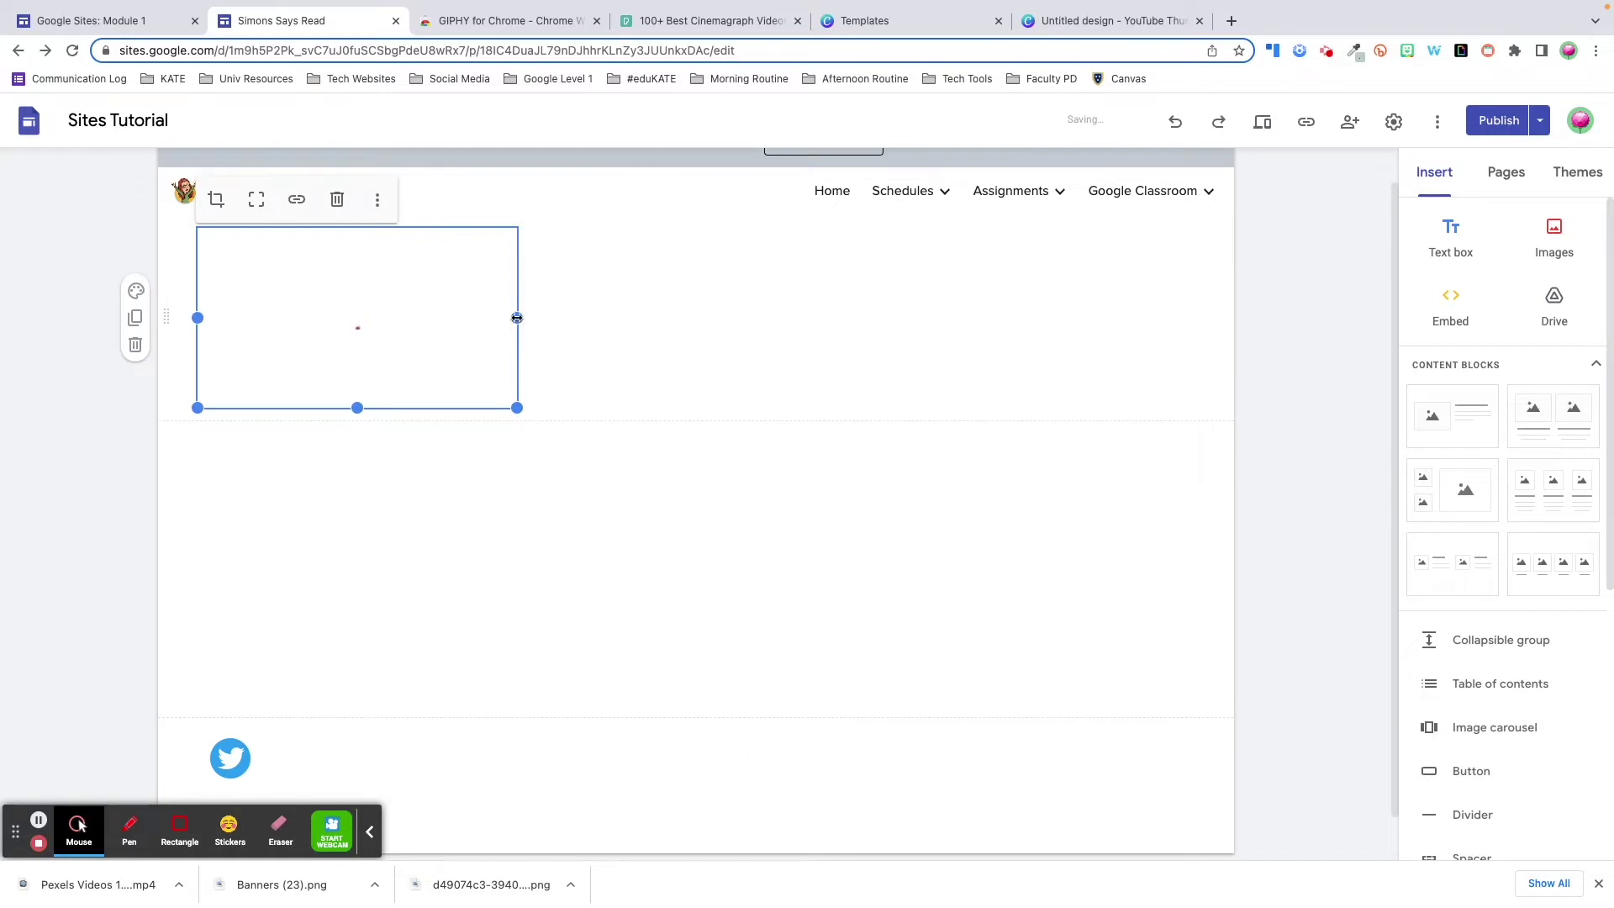
{"action": "left_click_drag", "start_coordinate": [517, 318], "coordinate": [1194, 317]}
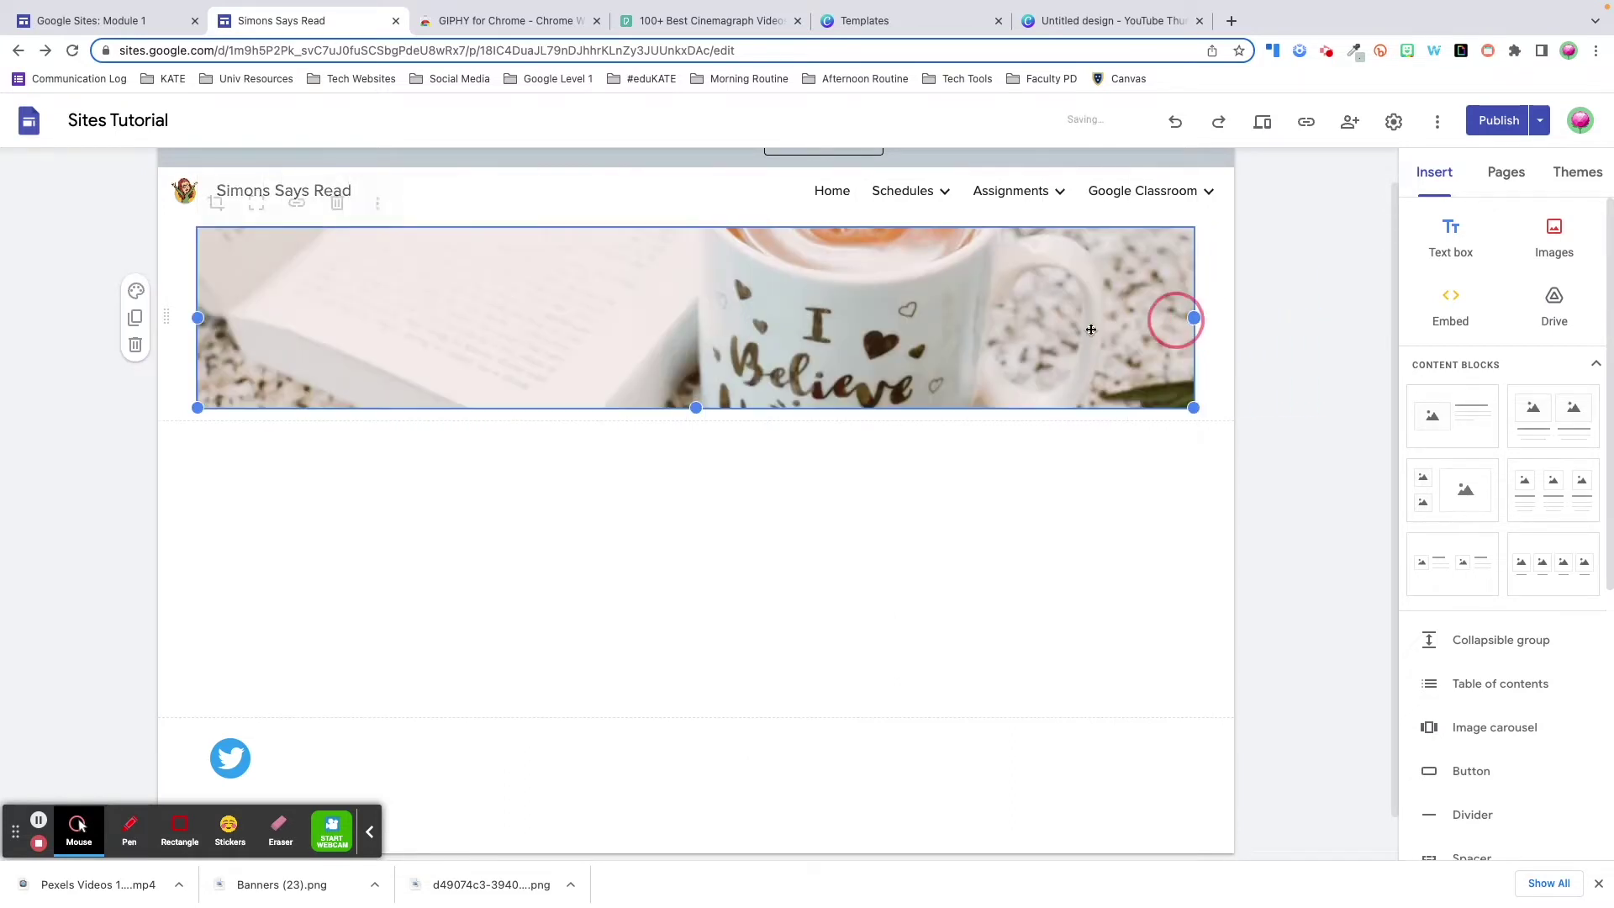
{"action": "left_click_drag", "start_coordinate": [696, 408], "coordinate": [700, 648]}
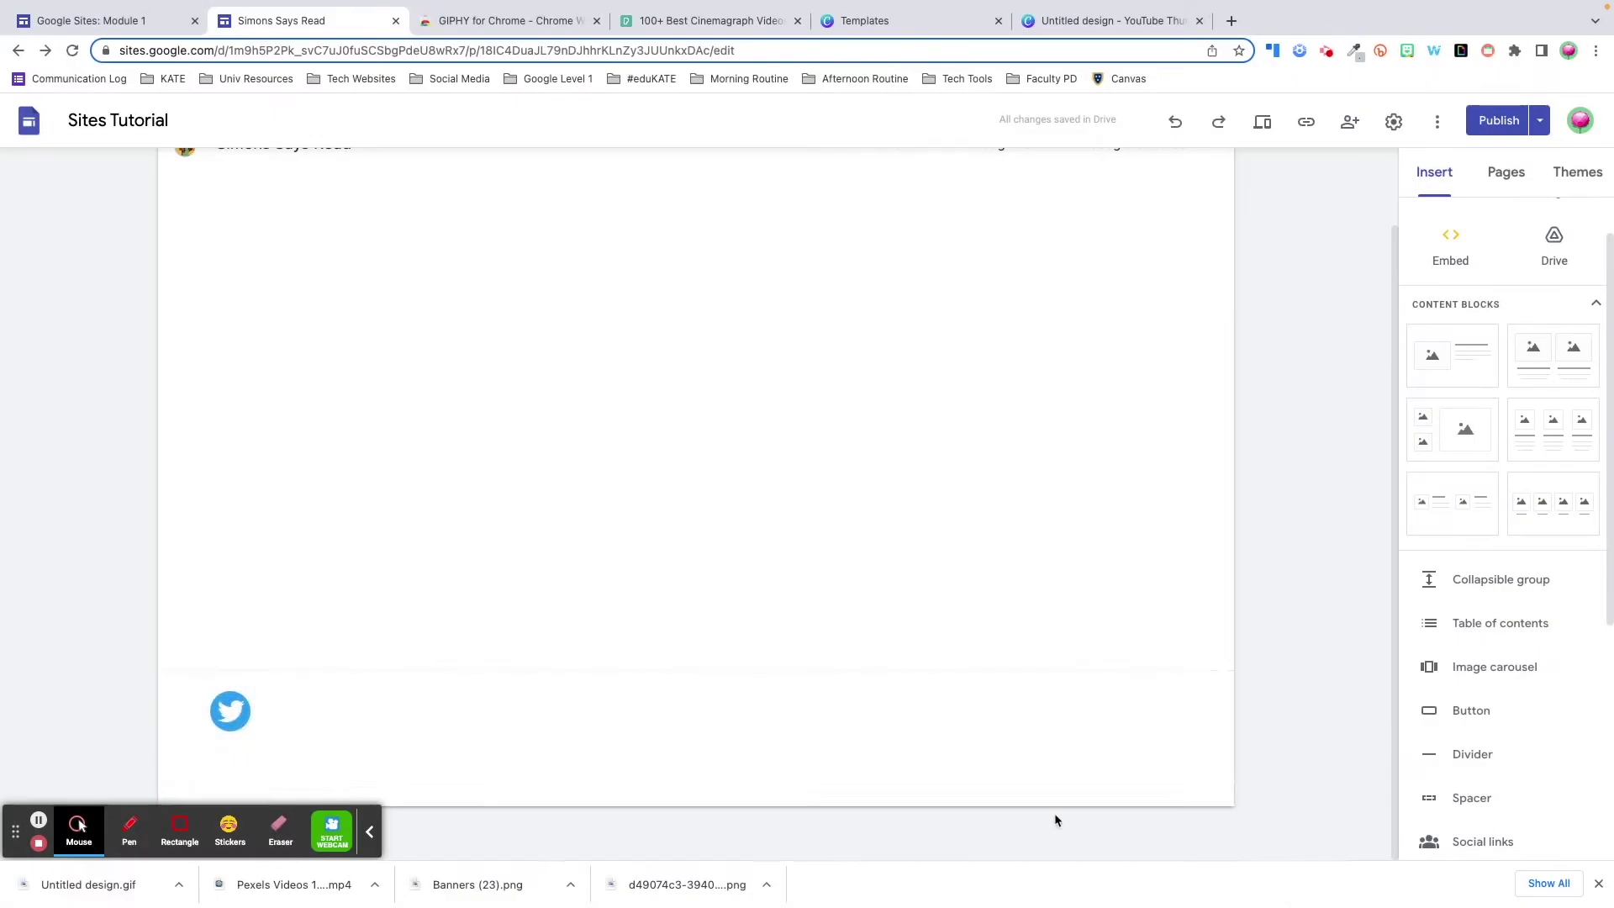
- Add a footer button and start its link as a mailto: to the teacher's e-mail address
{"action": "left_click", "coordinate": [991, 764]}
{"action": "left_click", "coordinate": [1480, 711]}
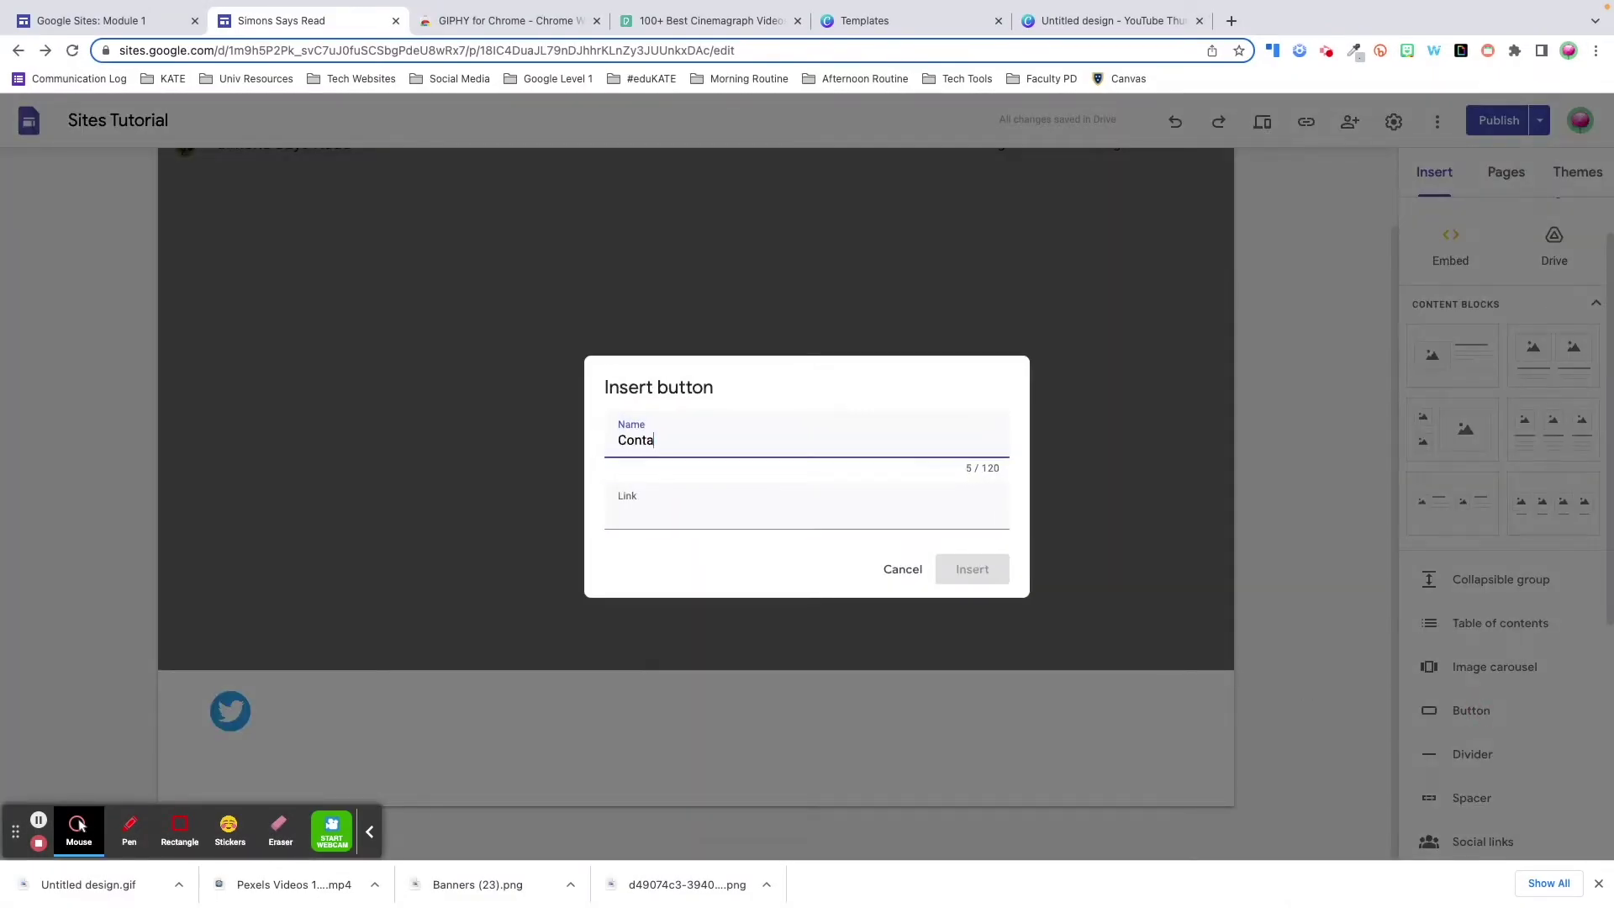
{"action": "left_click", "coordinate": [775, 504]}
{"action": "type", "text": "mailto:"}
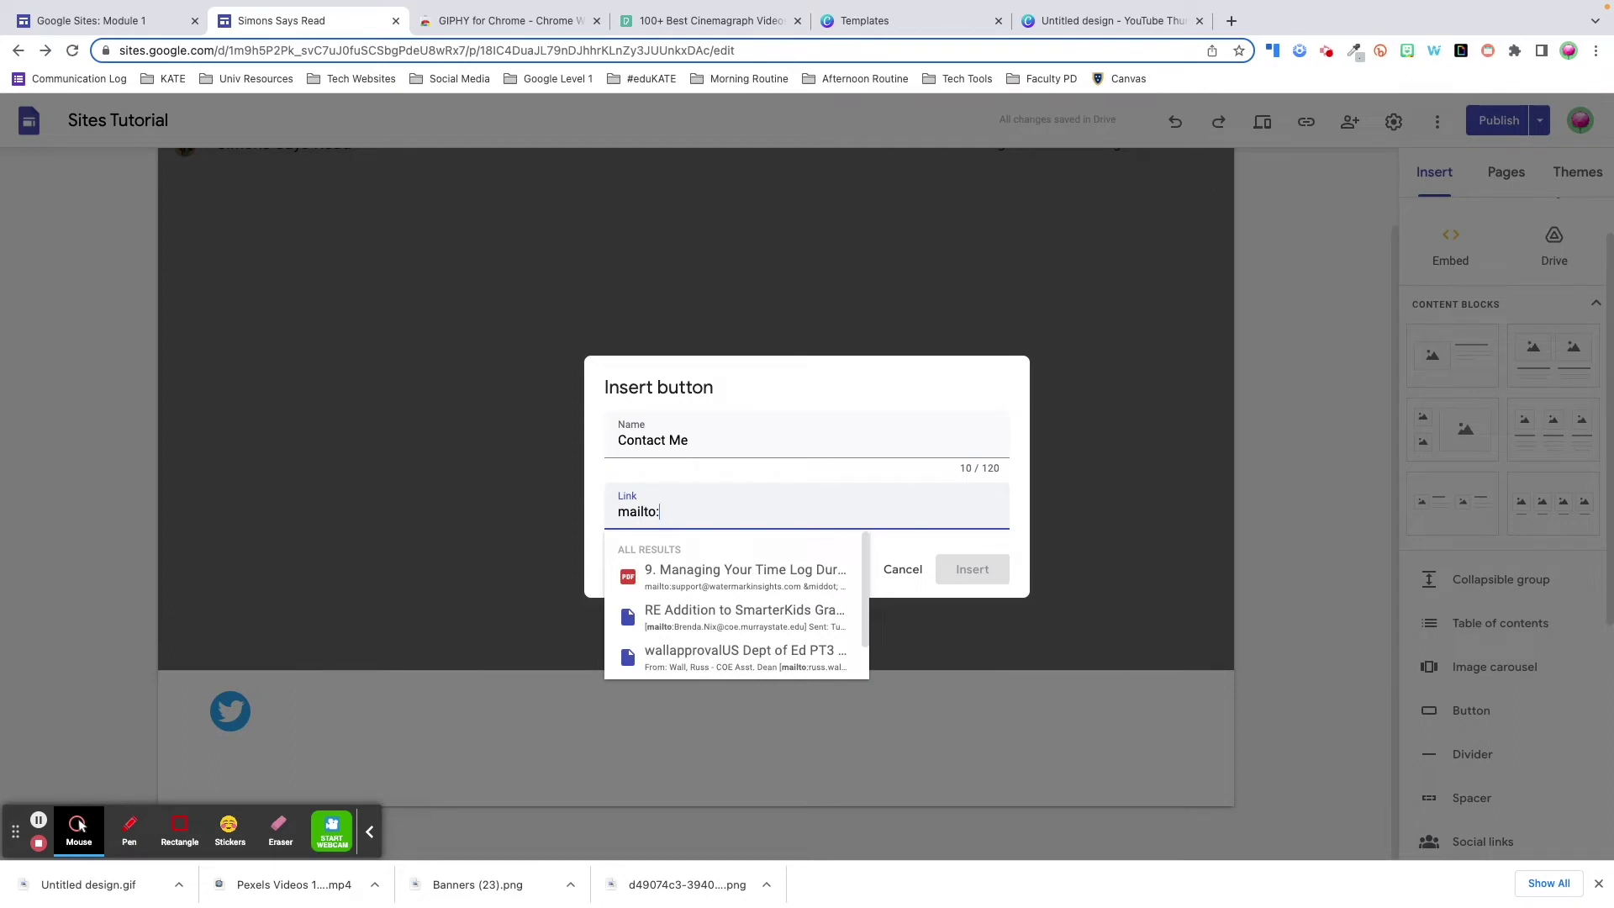
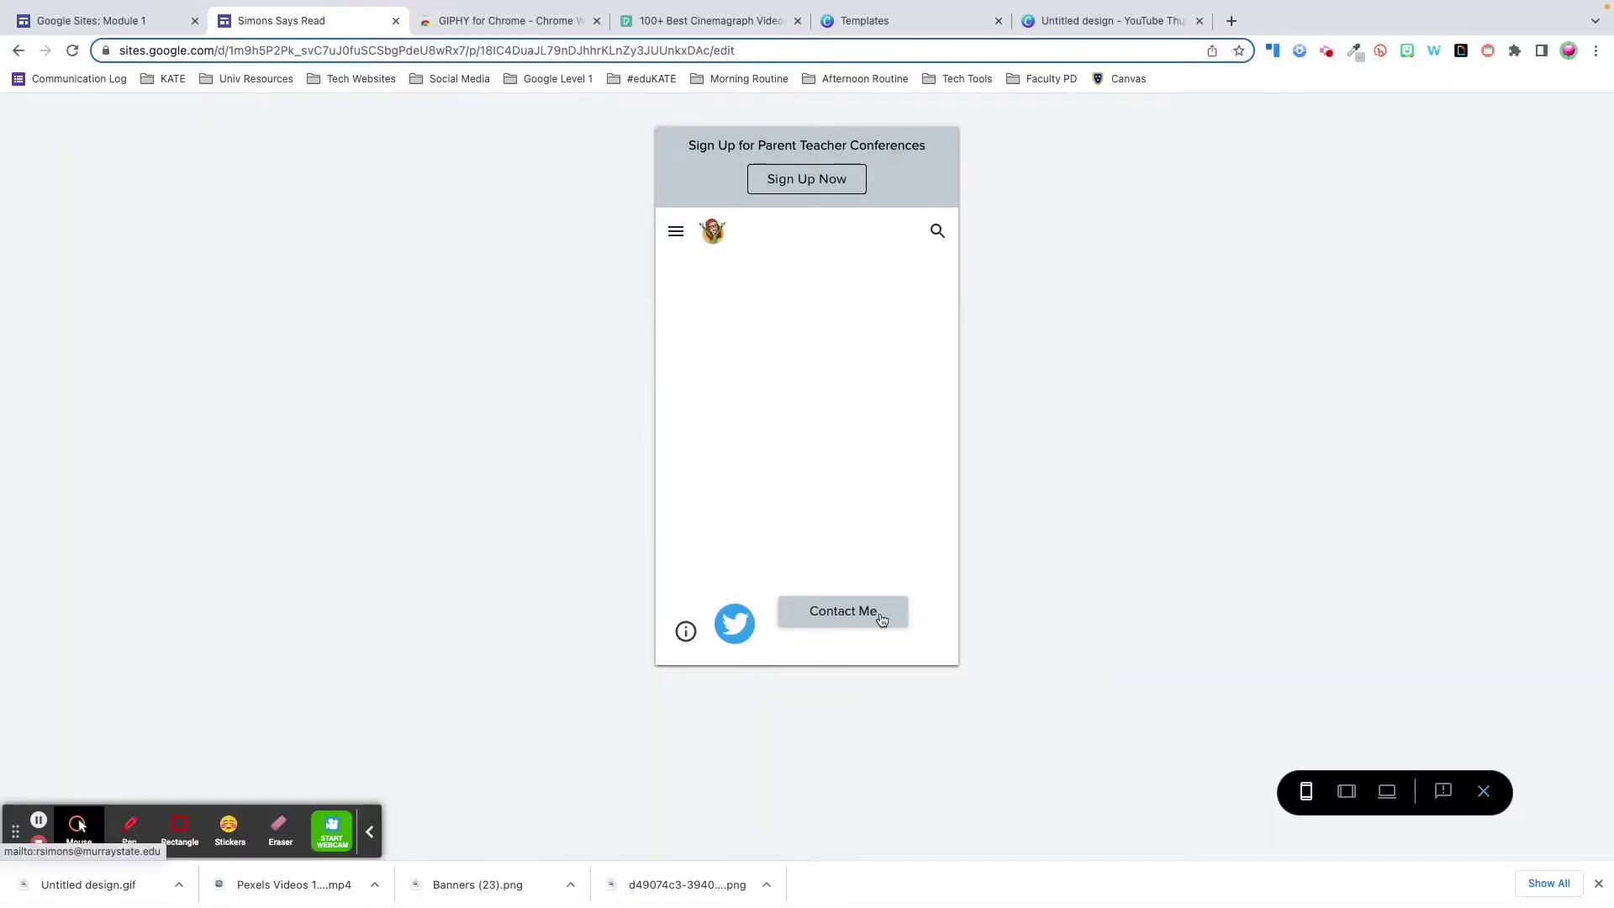
- Test the Contact Me button's e-mail link in the site preview
{"action": "left_click", "coordinate": [882, 620]}
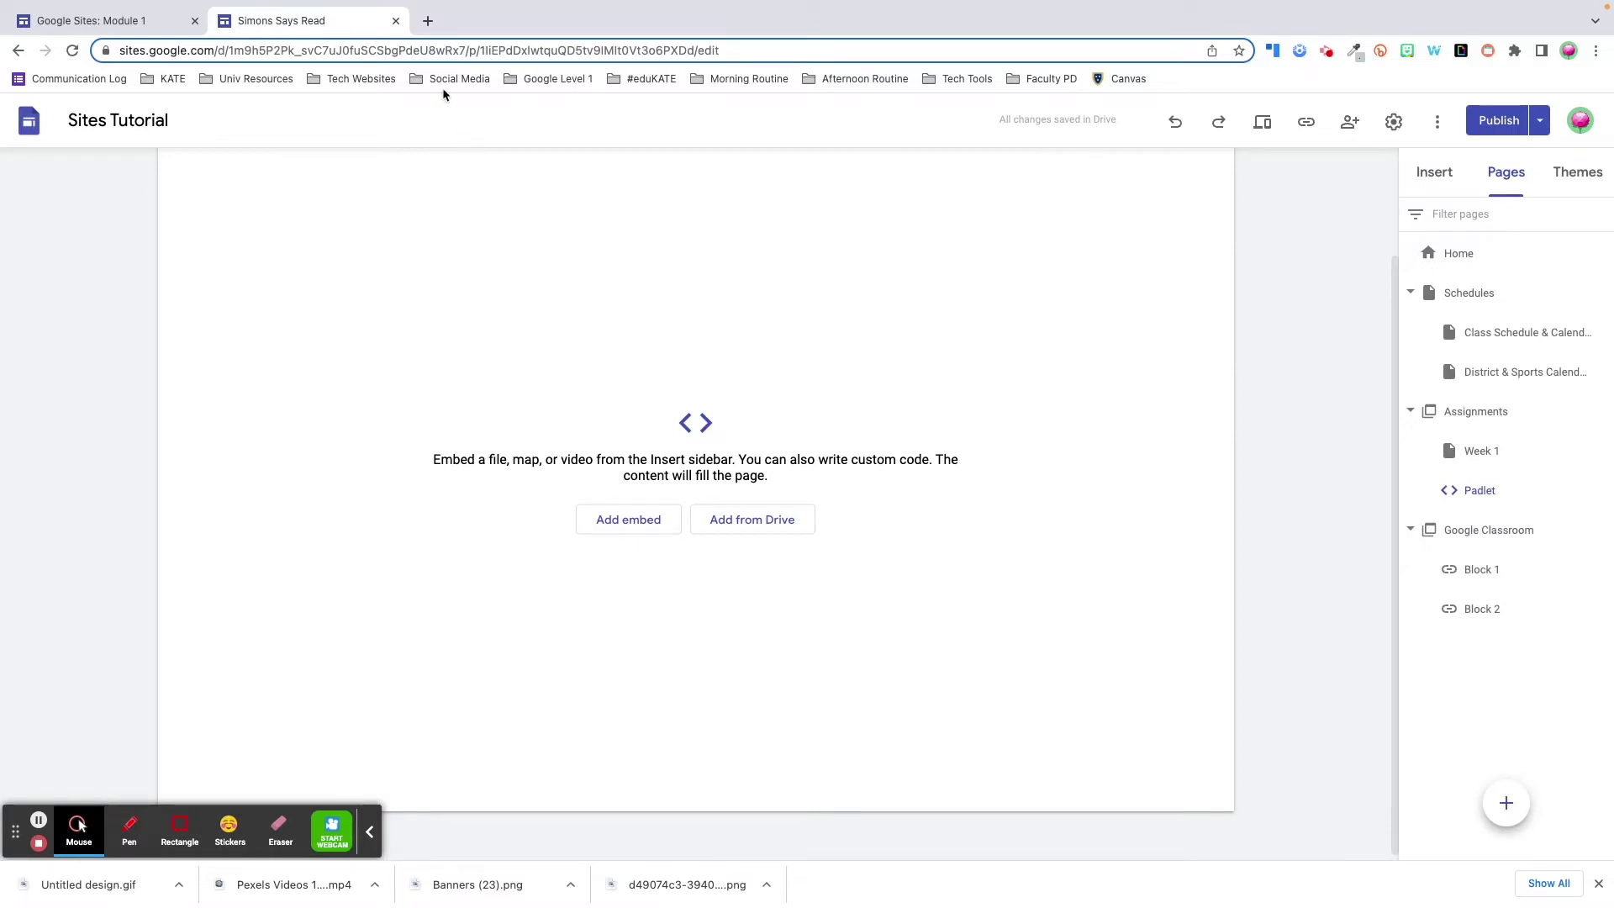
- Load the Class Share padlet from its pasted URL and copy its 'Embed in your blog or website' code
{"action": "left_click", "coordinate": [426, 21]}
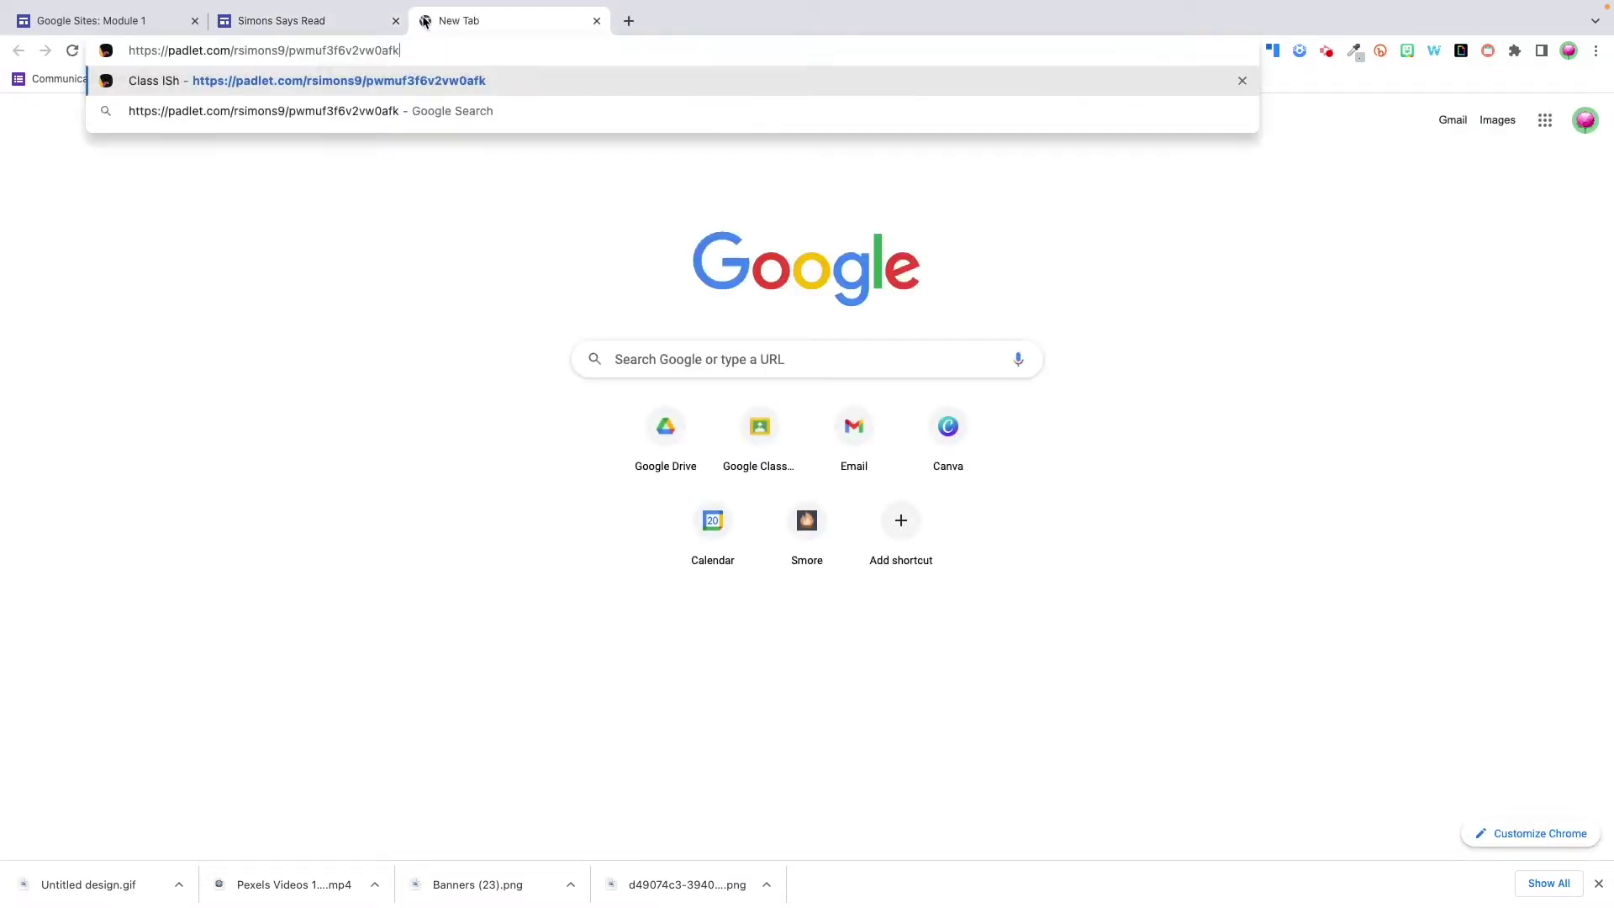
{"action": "key", "text": "Return"}
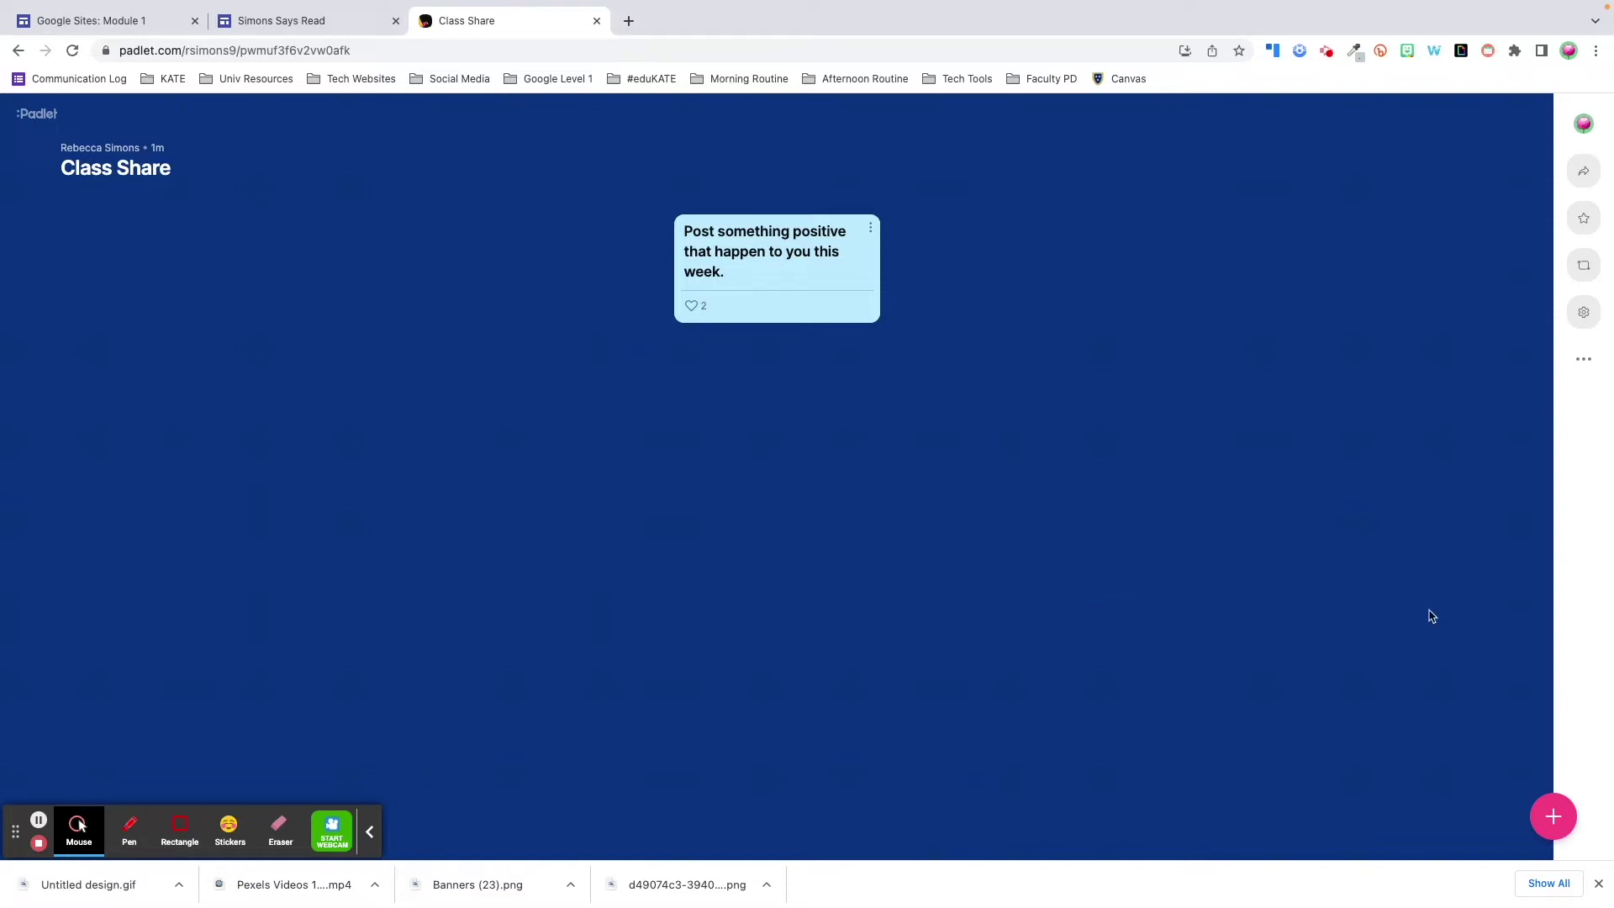
{"action": "left_click", "coordinate": [1584, 359]}
{"action": "left_click", "coordinate": [1480, 403]}
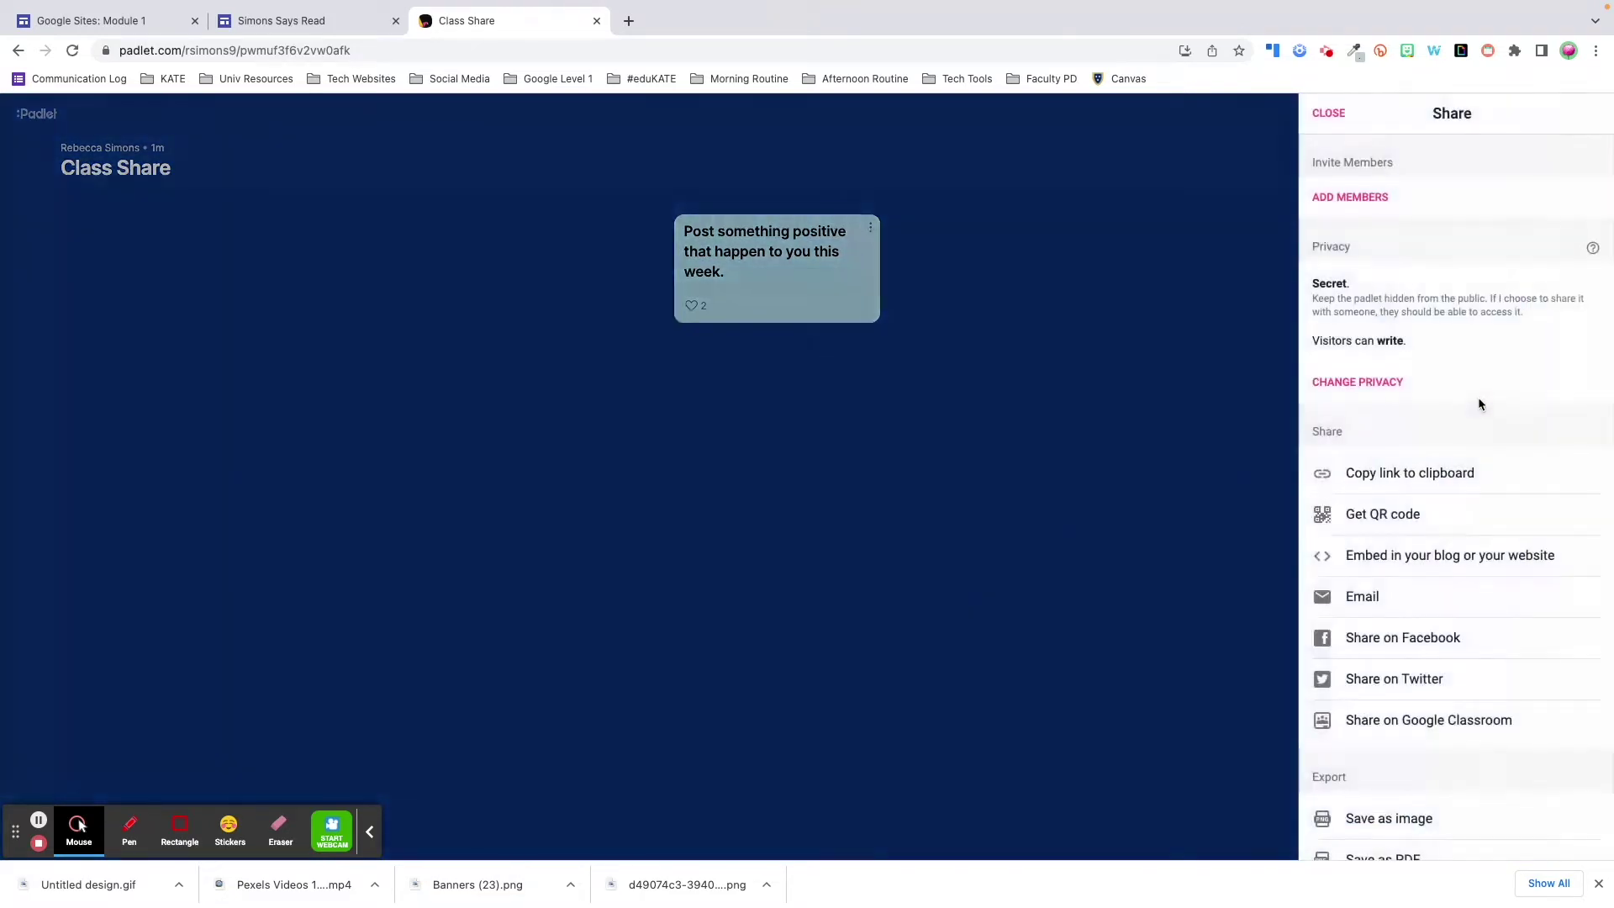
{"action": "left_click", "coordinate": [1419, 557]}
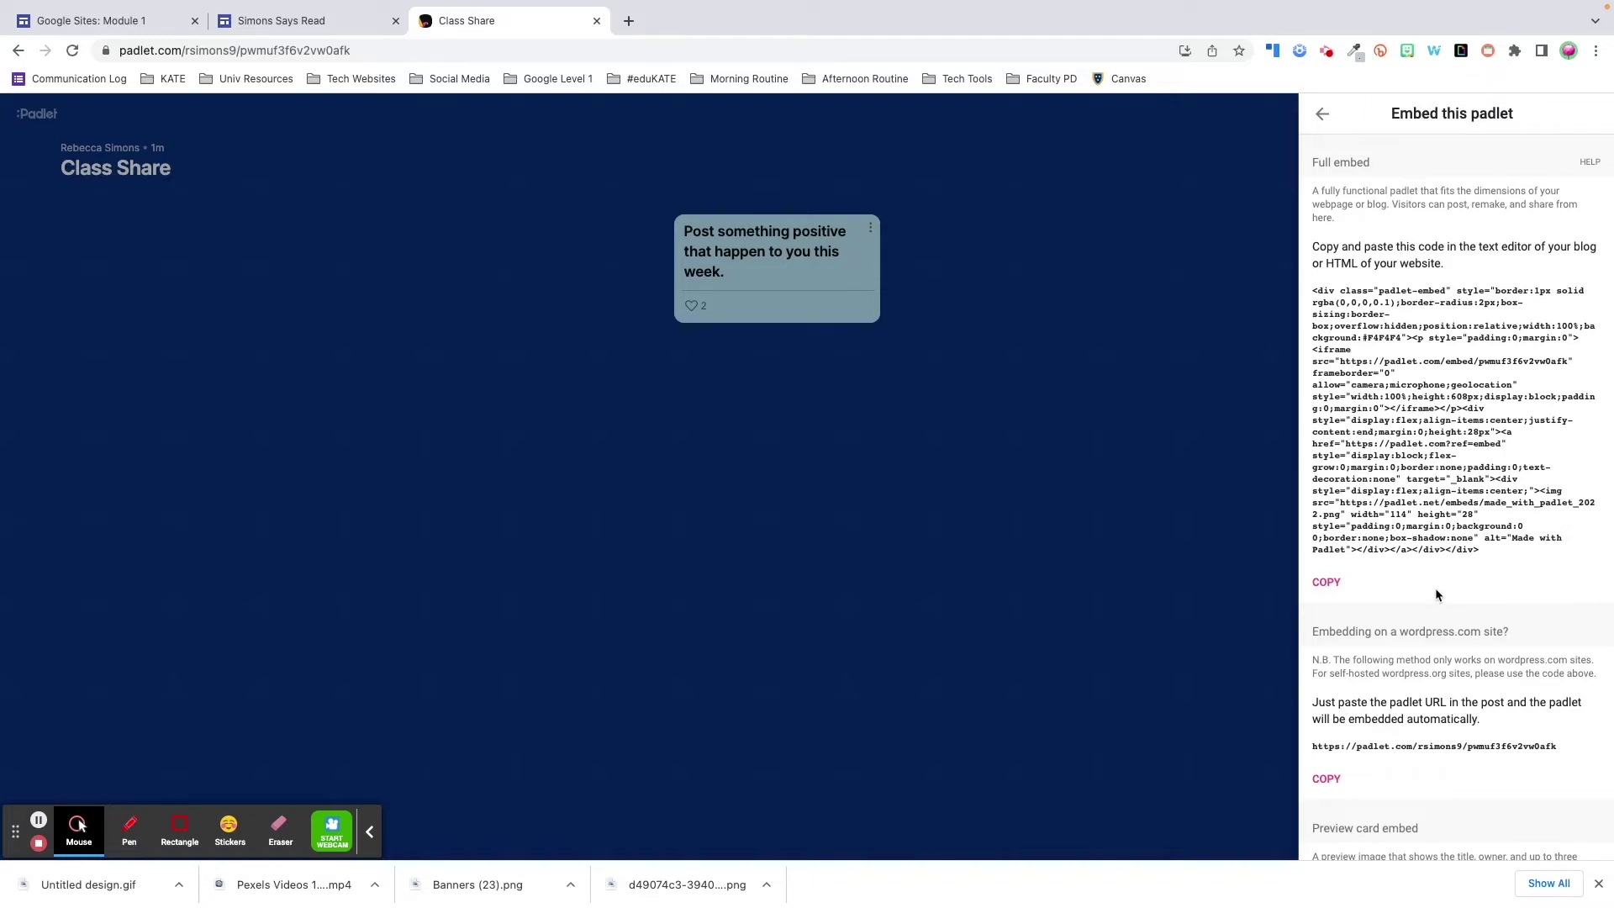
{"action": "left_click", "coordinate": [1322, 585]}
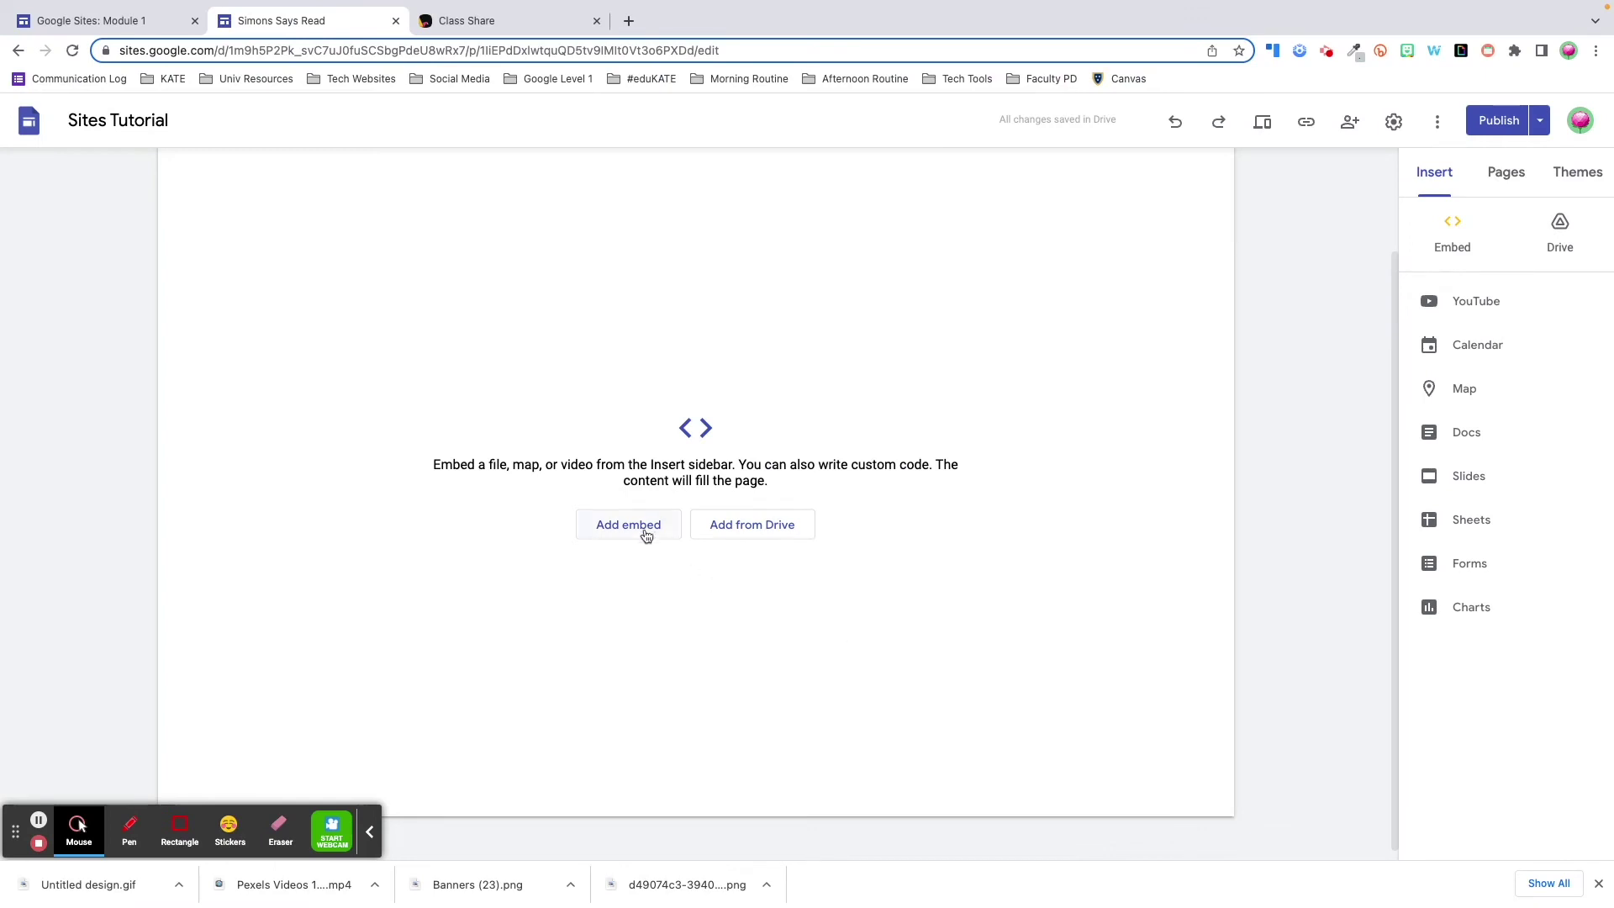
- Paste the Padlet code into an Embed code block and insert the Class Share board
{"action": "left_click", "coordinate": [626, 532]}
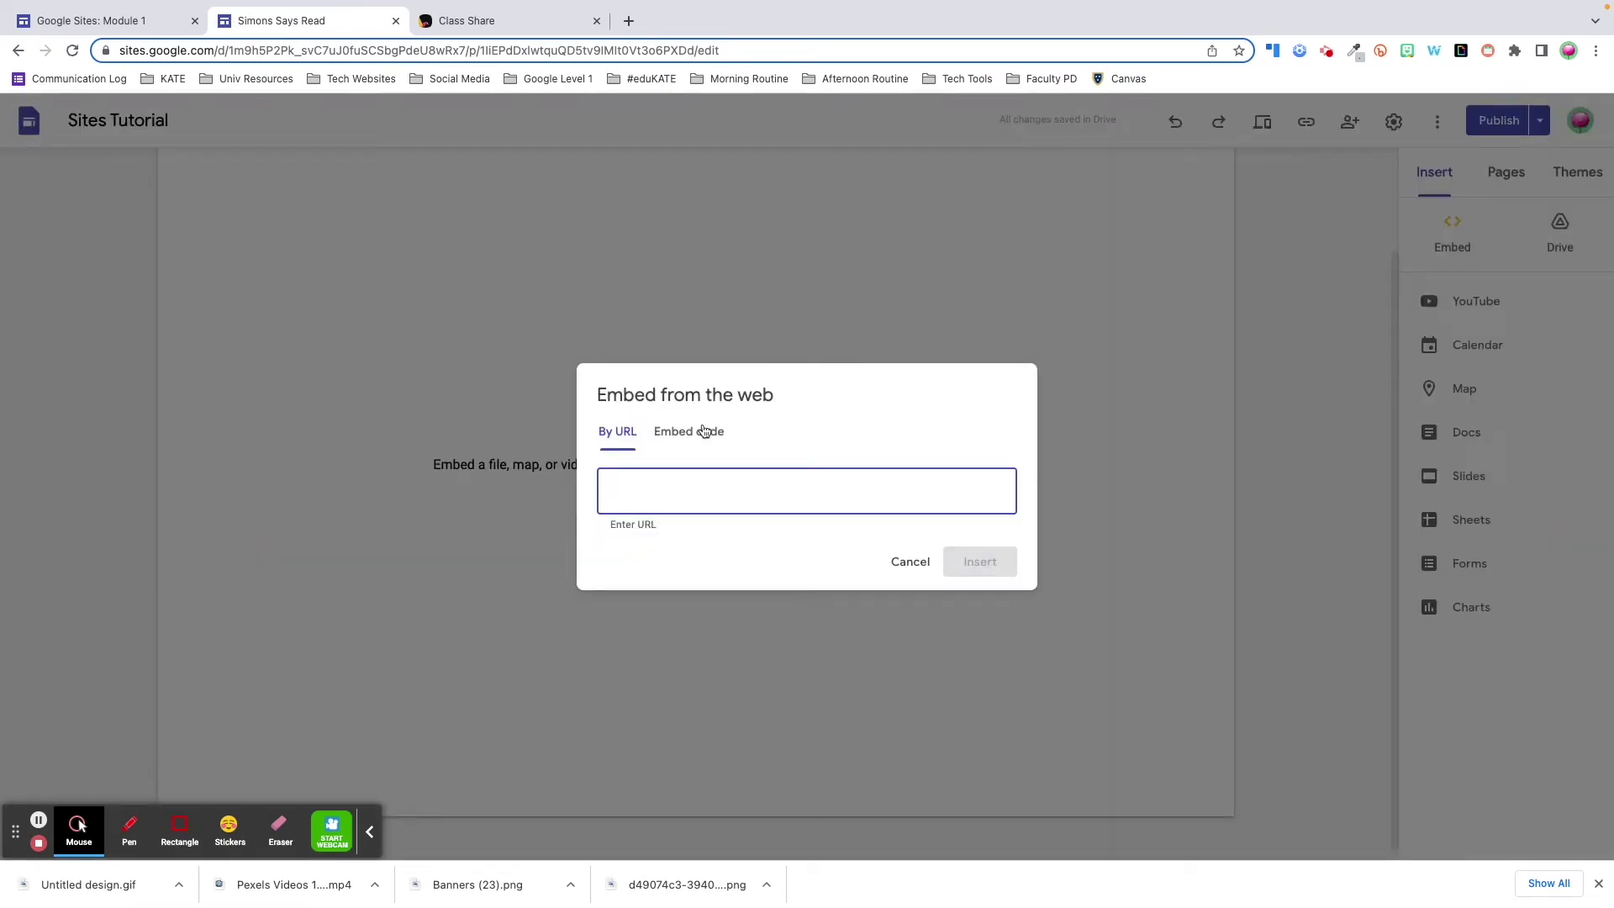
{"action": "left_click", "coordinate": [705, 432]}
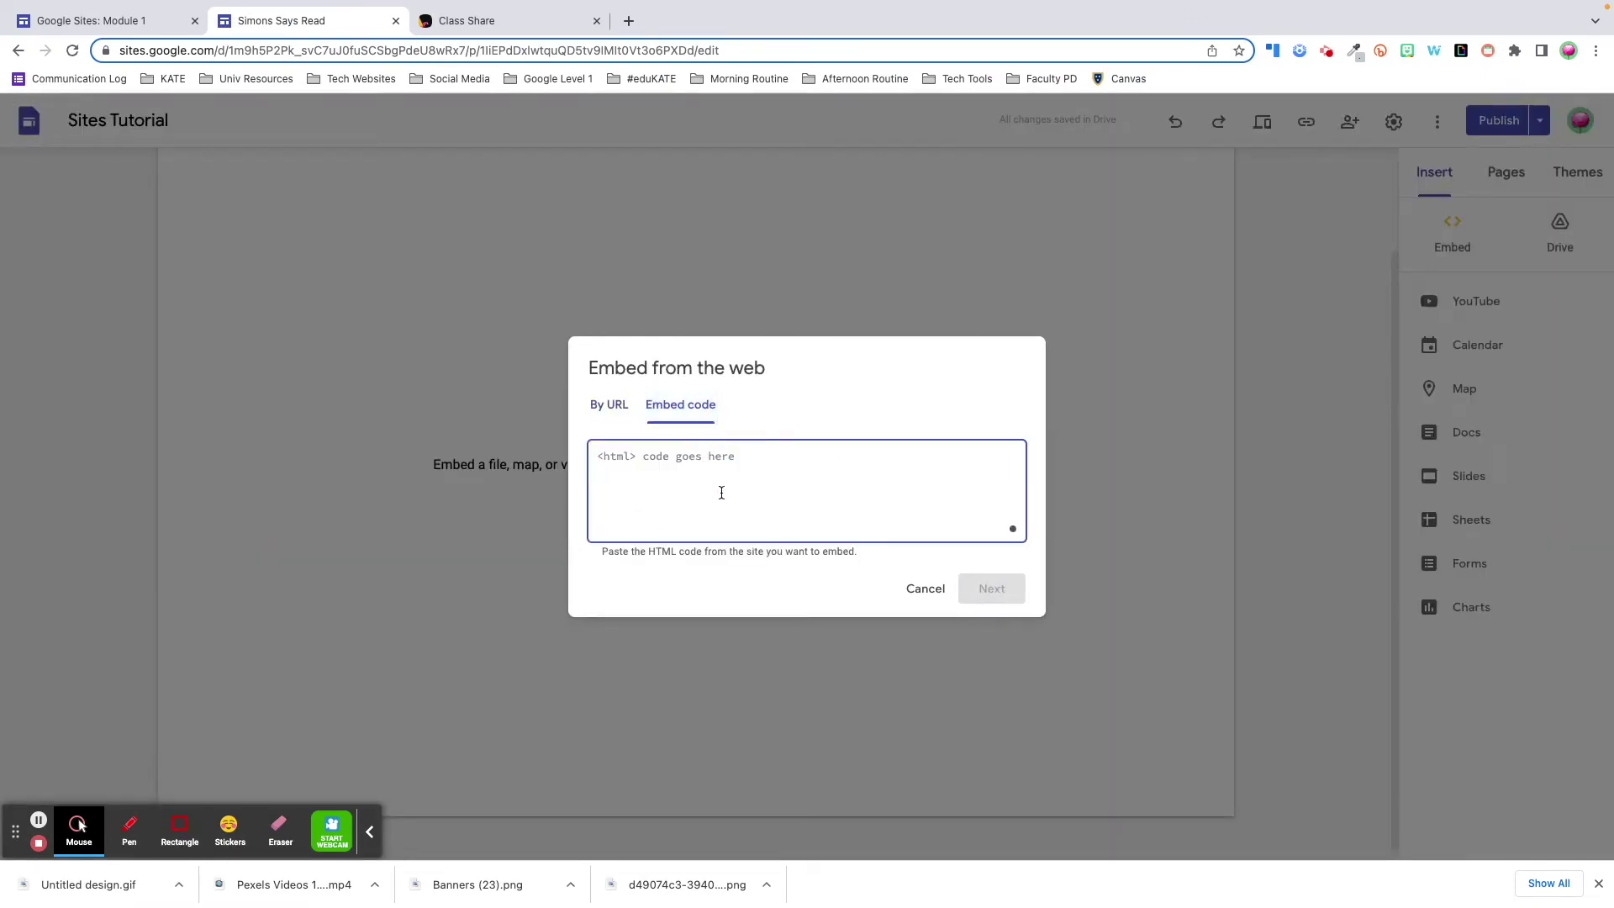
{"action": "key", "text": "ctrl+v"}
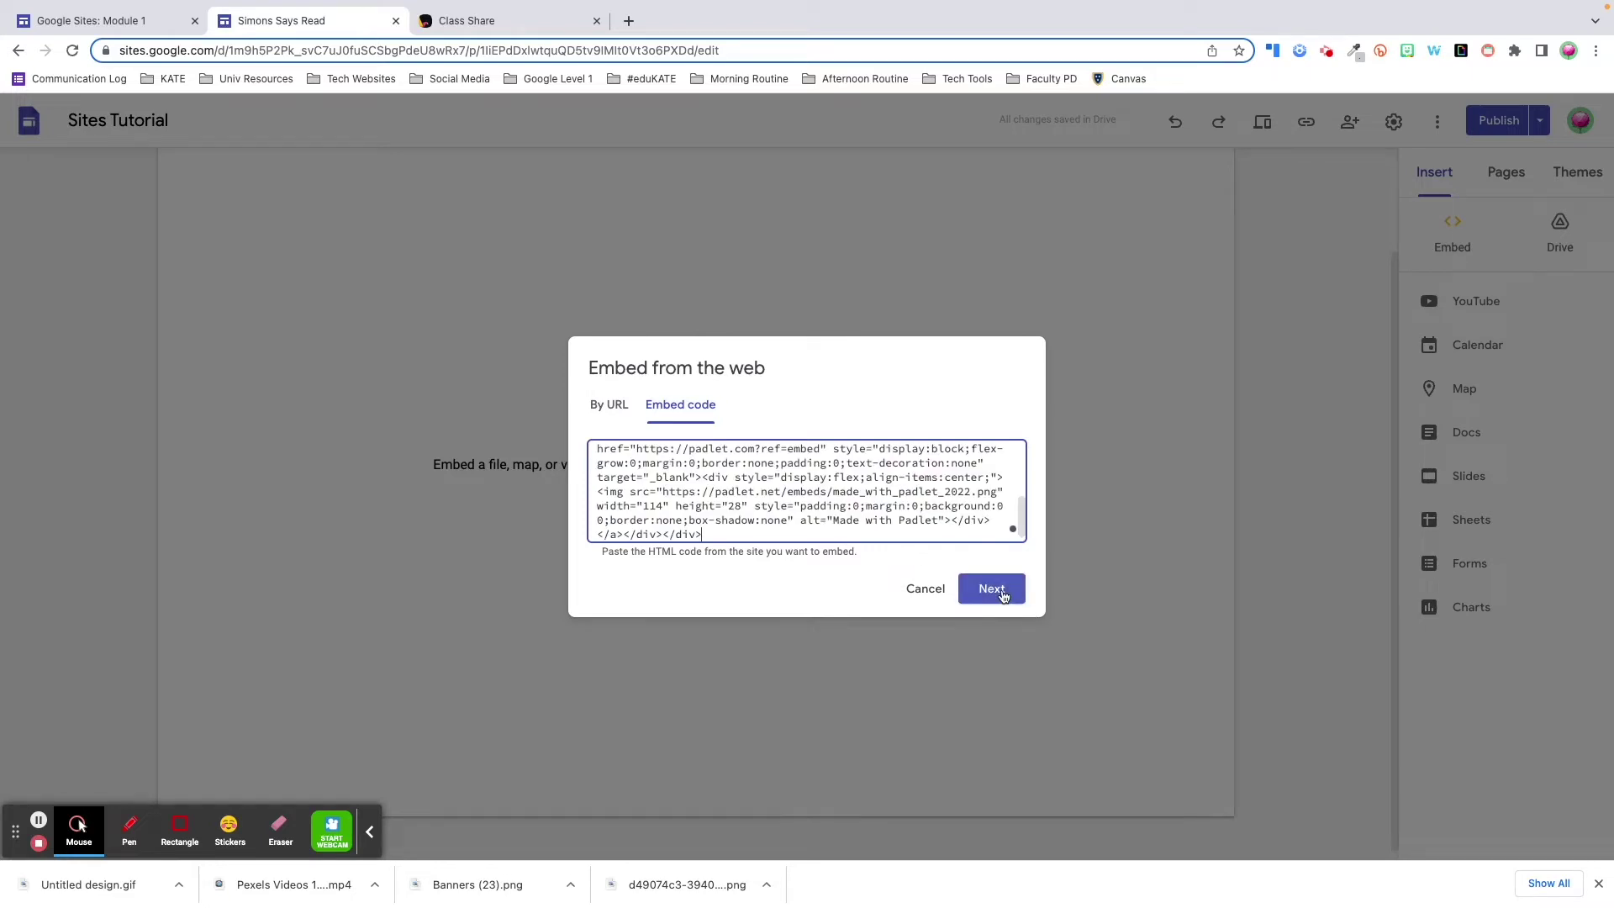
{"action": "left_click", "coordinate": [1001, 591]}
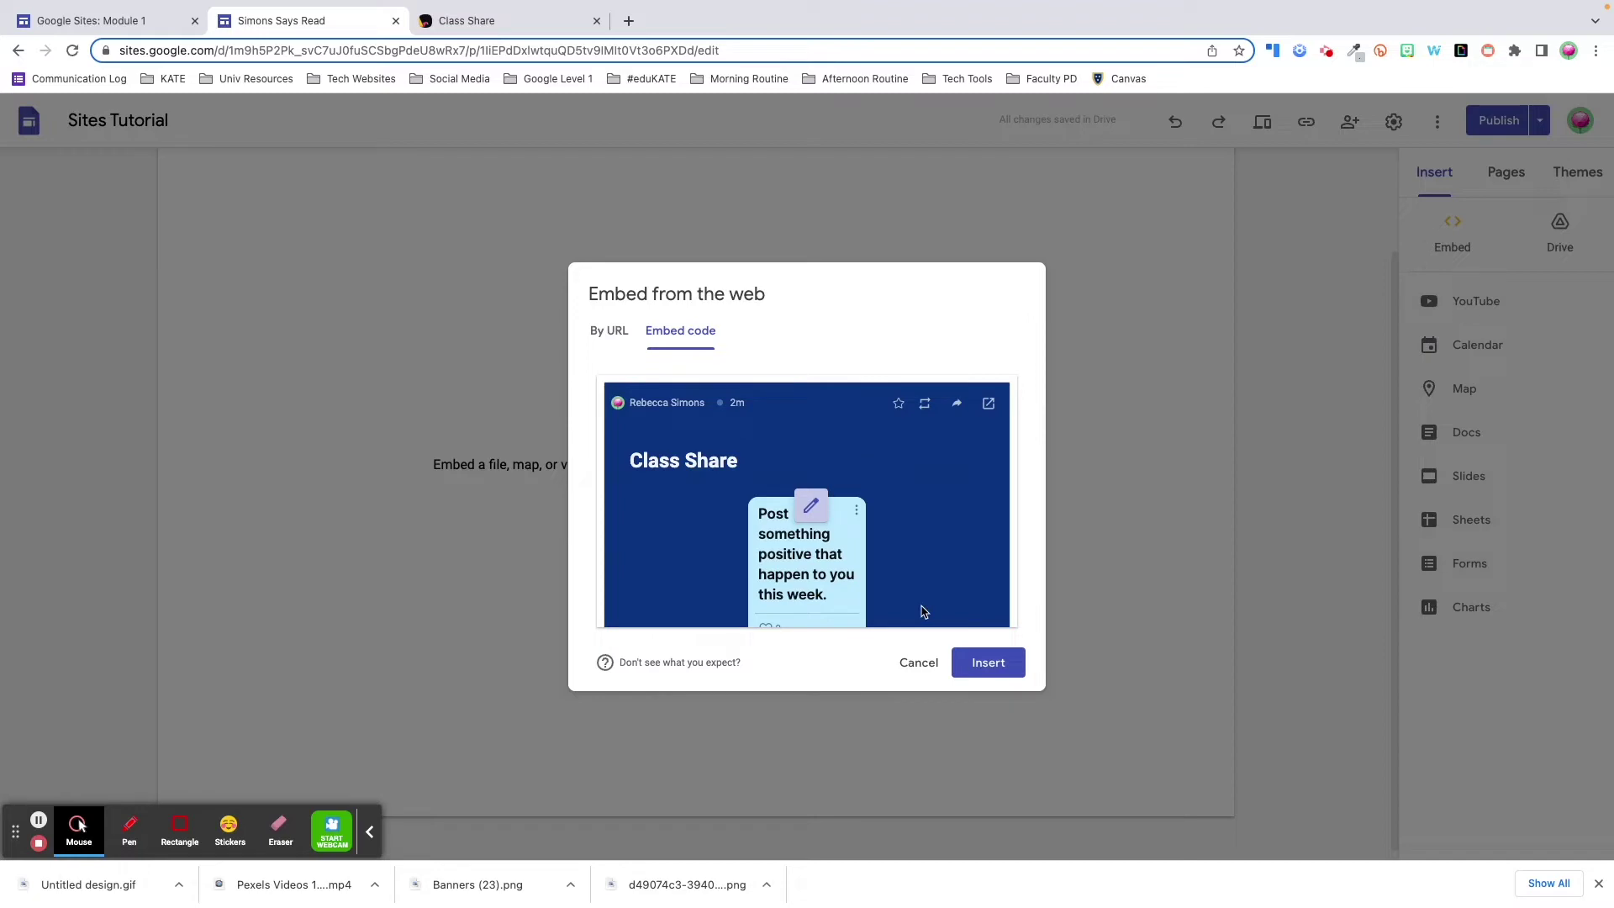
{"action": "left_click", "coordinate": [977, 663]}
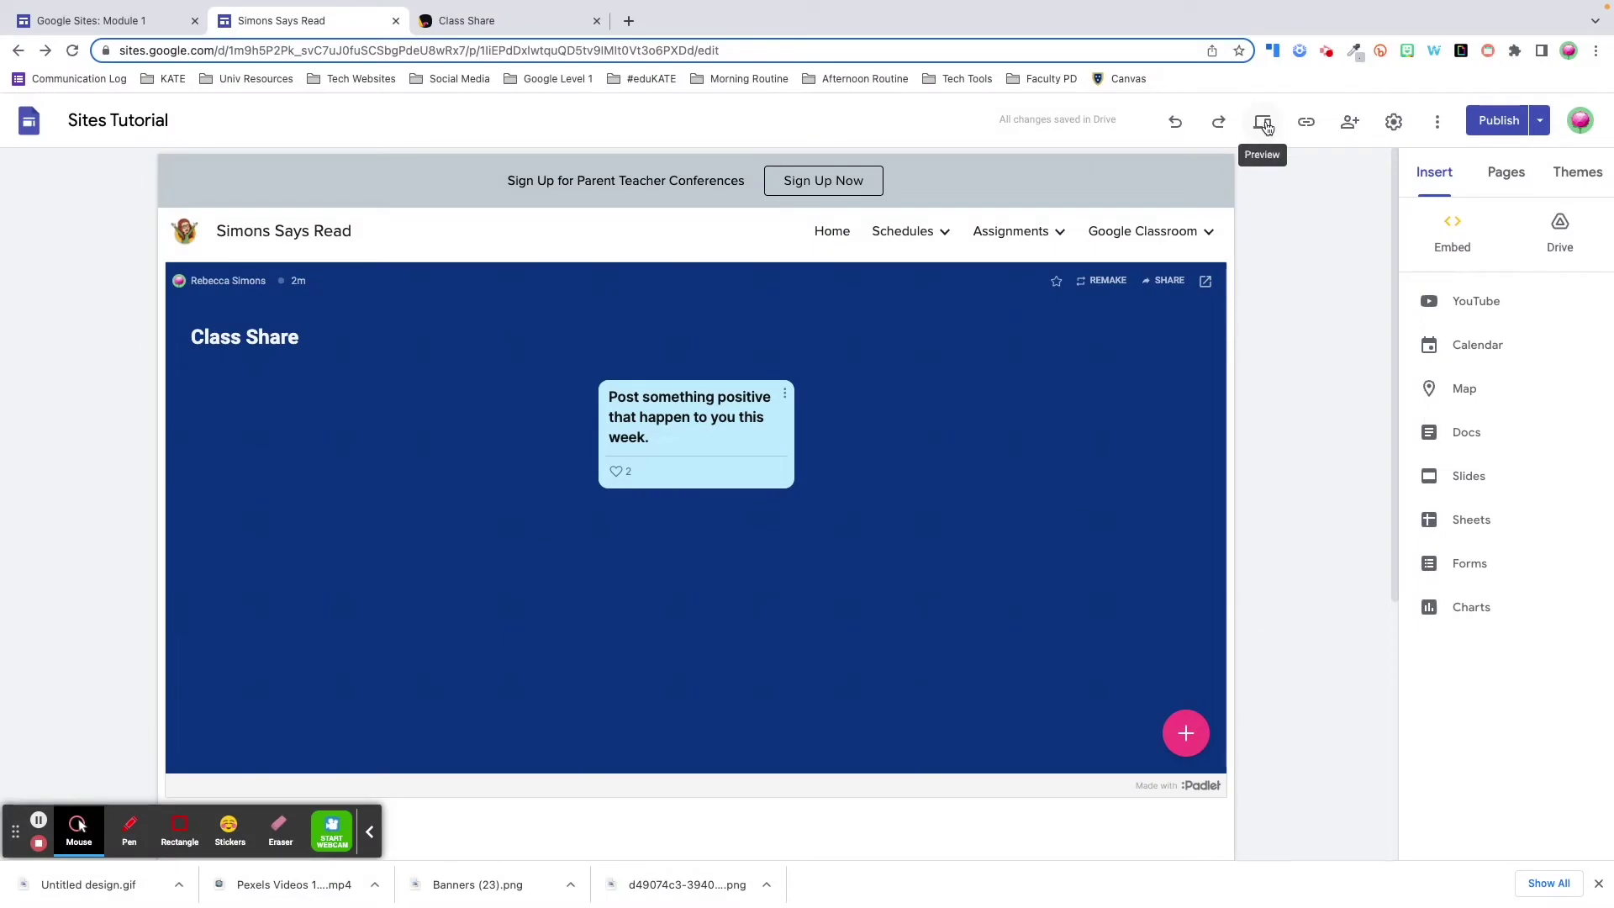
- In preview, publish a 'This is so cool!' post on the Class Share wall and like it
{"action": "left_click", "coordinate": [1267, 125]}
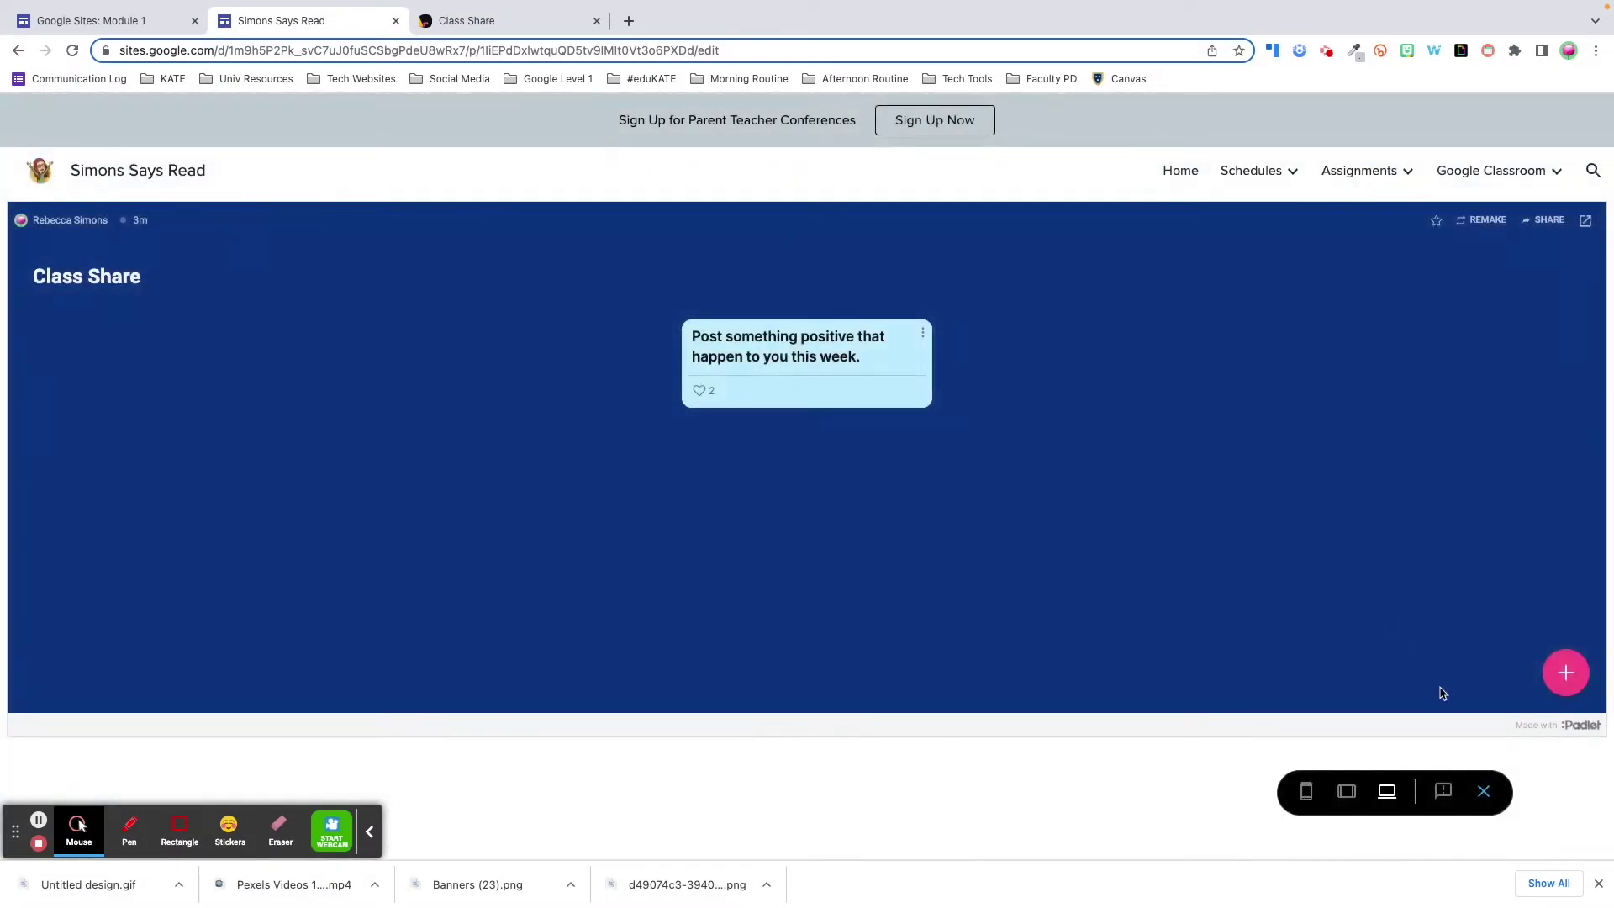
{"action": "left_click", "coordinate": [1560, 675]}
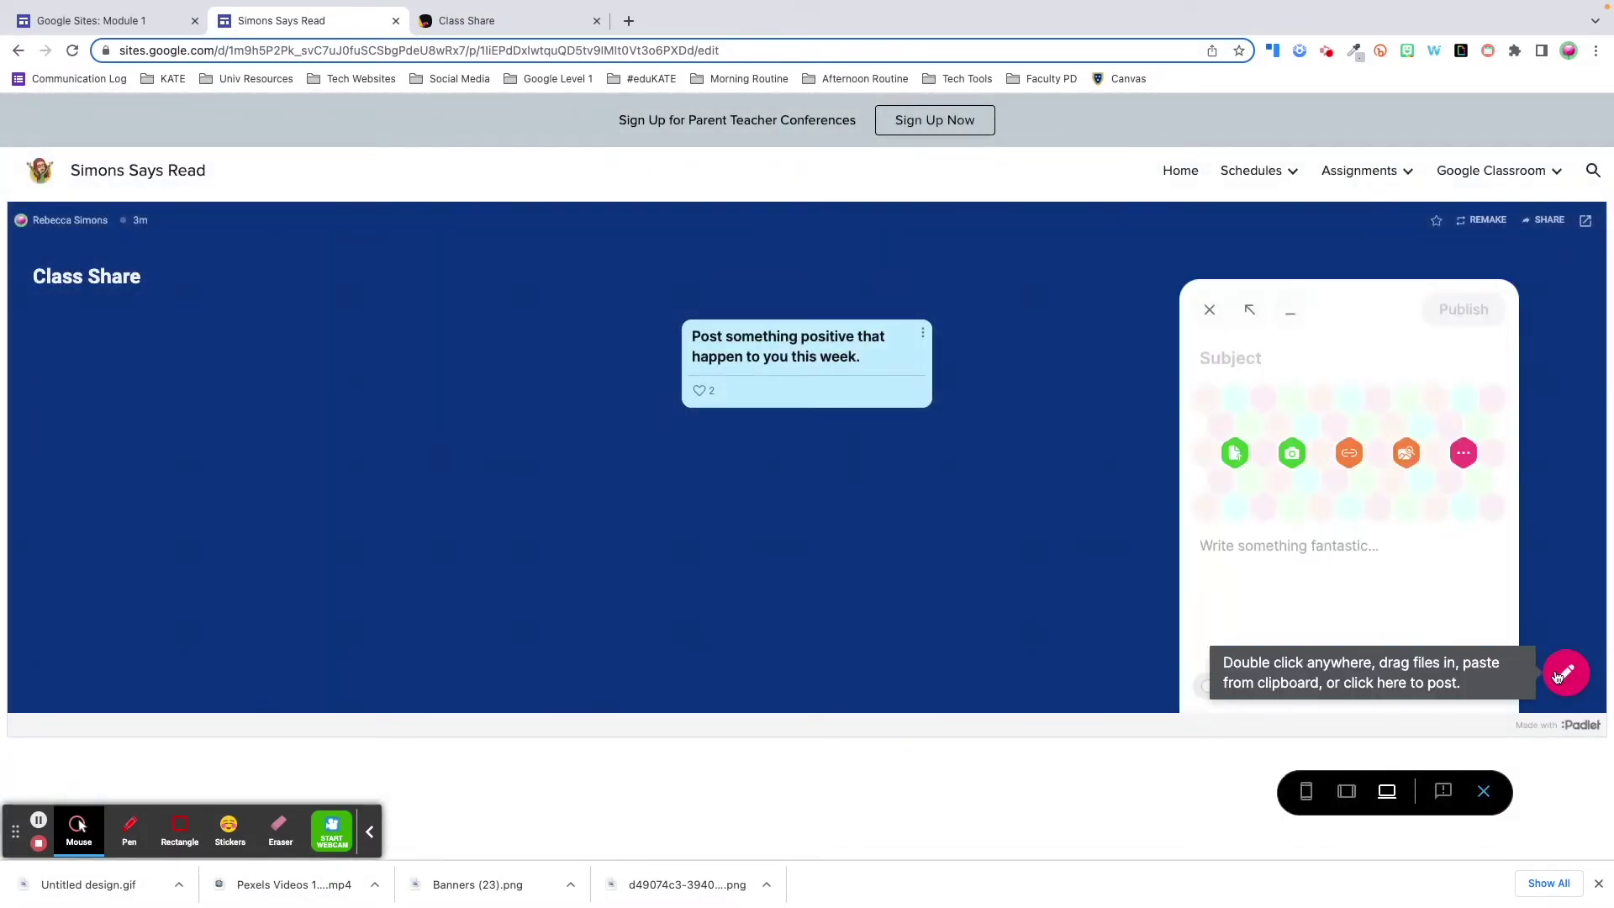
{"action": "type", "text": "This is"}
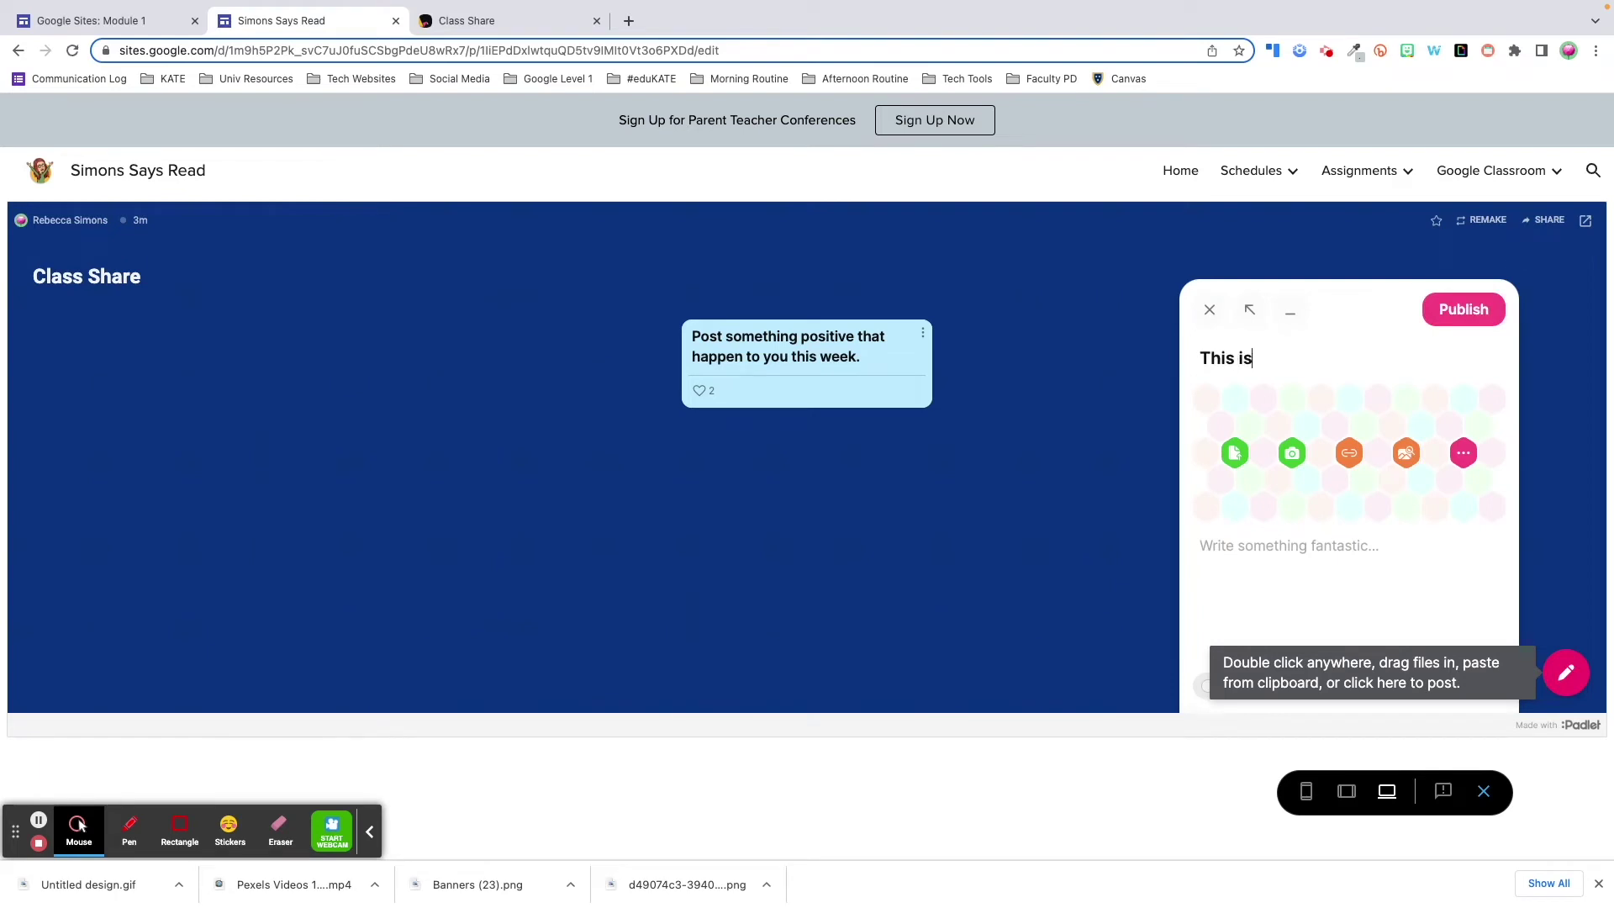
{"action": "type", "text": " so cool!"}
{"action": "left_click", "coordinate": [1438, 310]}
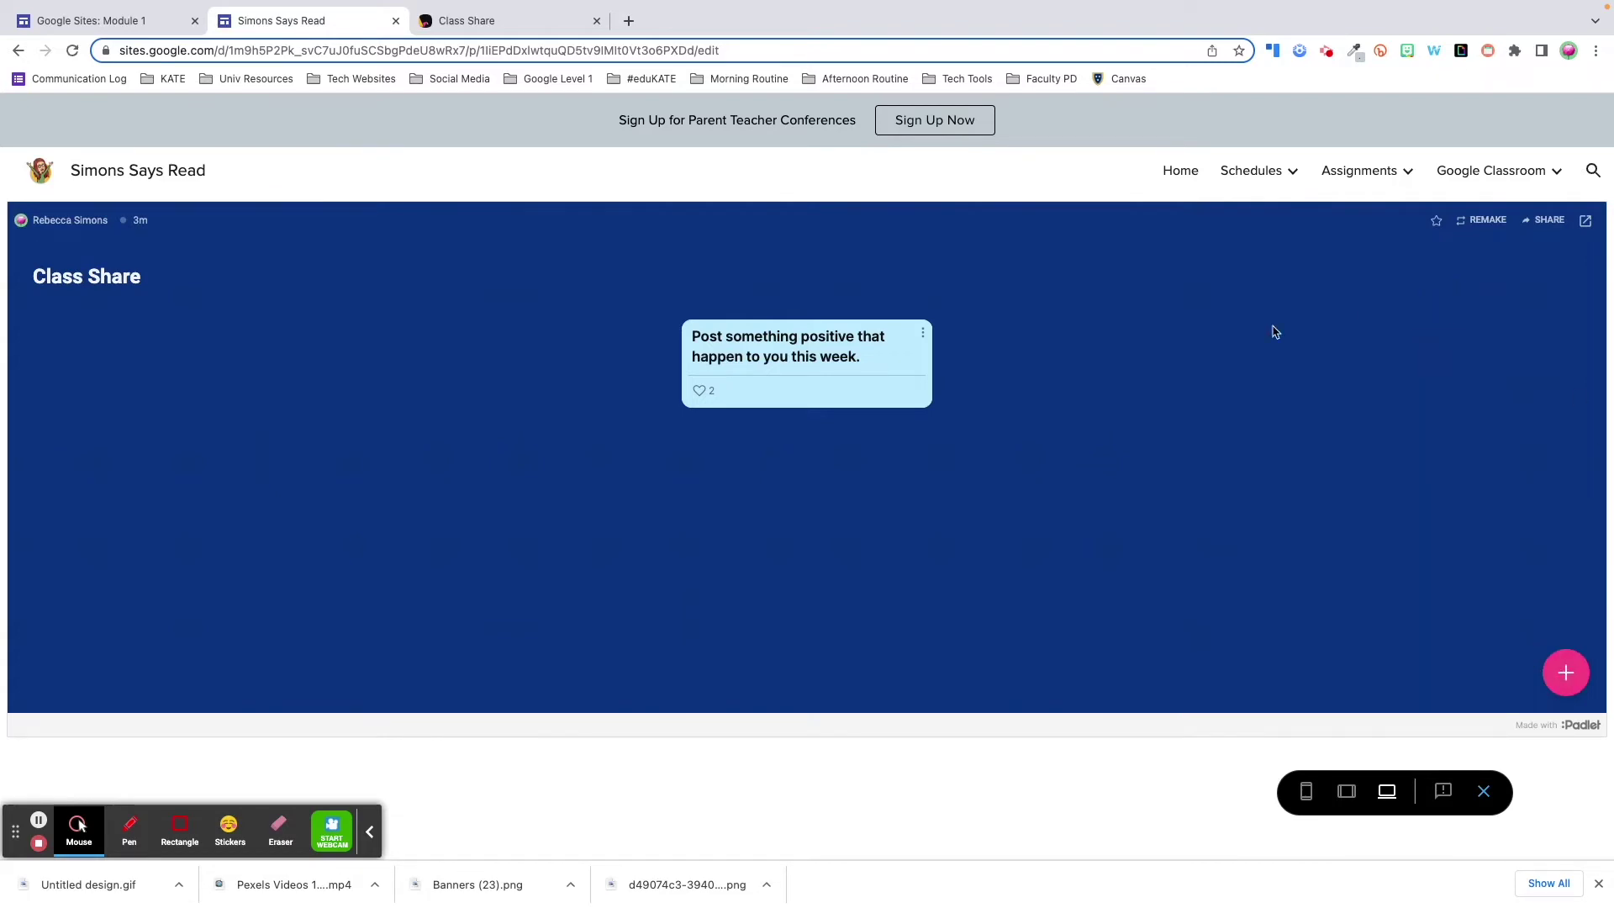
{"action": "left_click", "coordinate": [567, 370]}
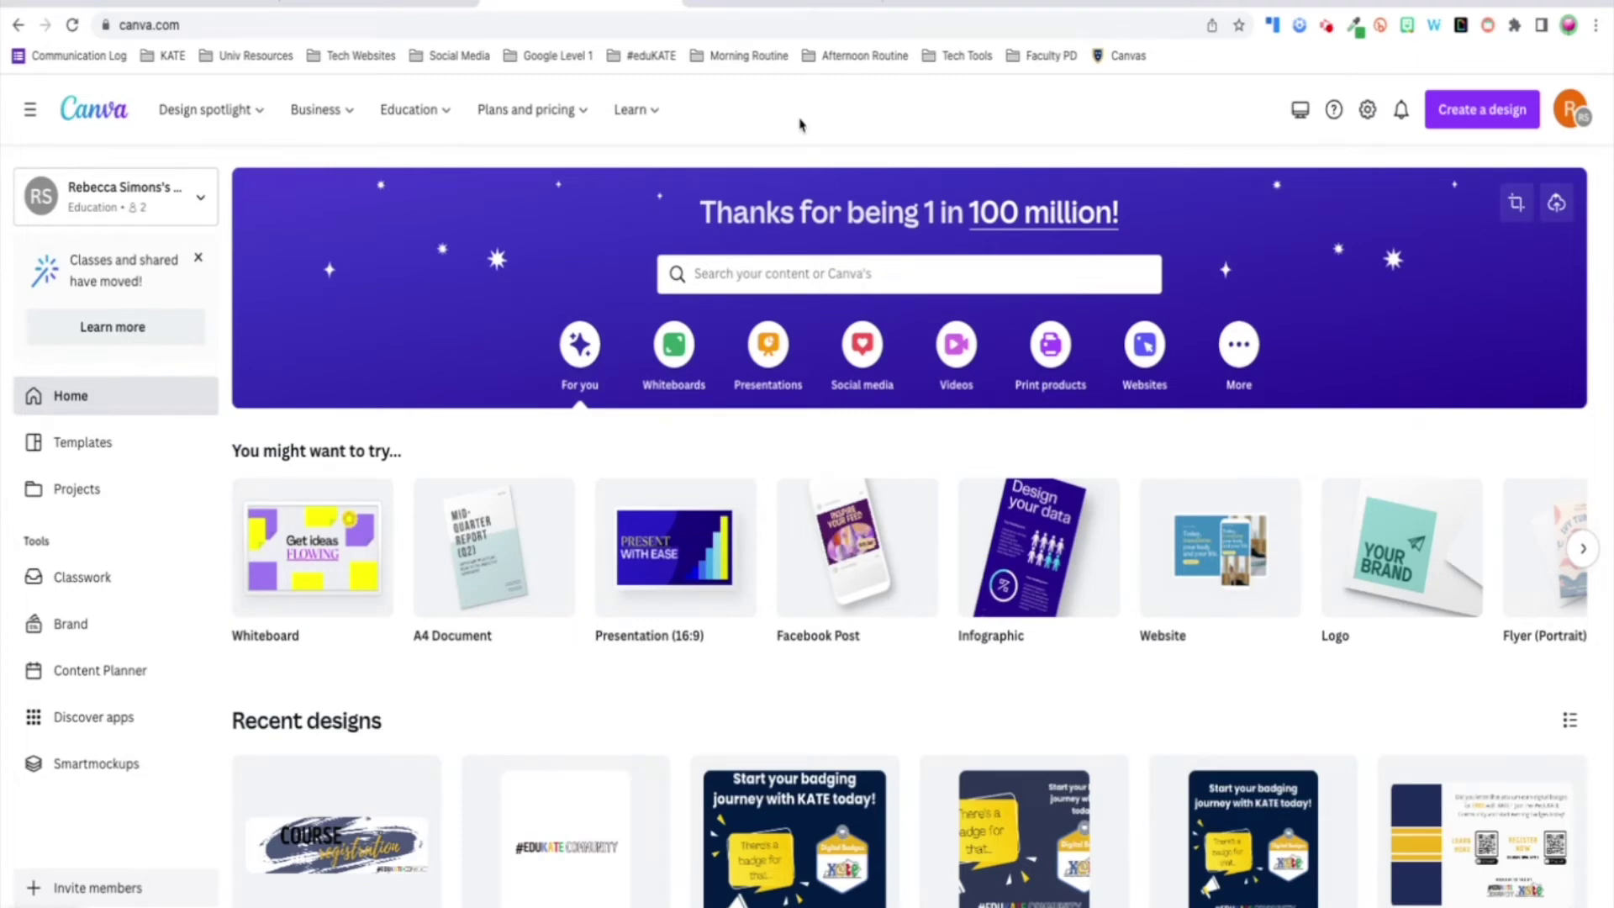
- Start a custom-size design, then compare Rectangle and Round Website Buttons designs, settling on Round
{"action": "left_click", "coordinate": [1467, 137]}
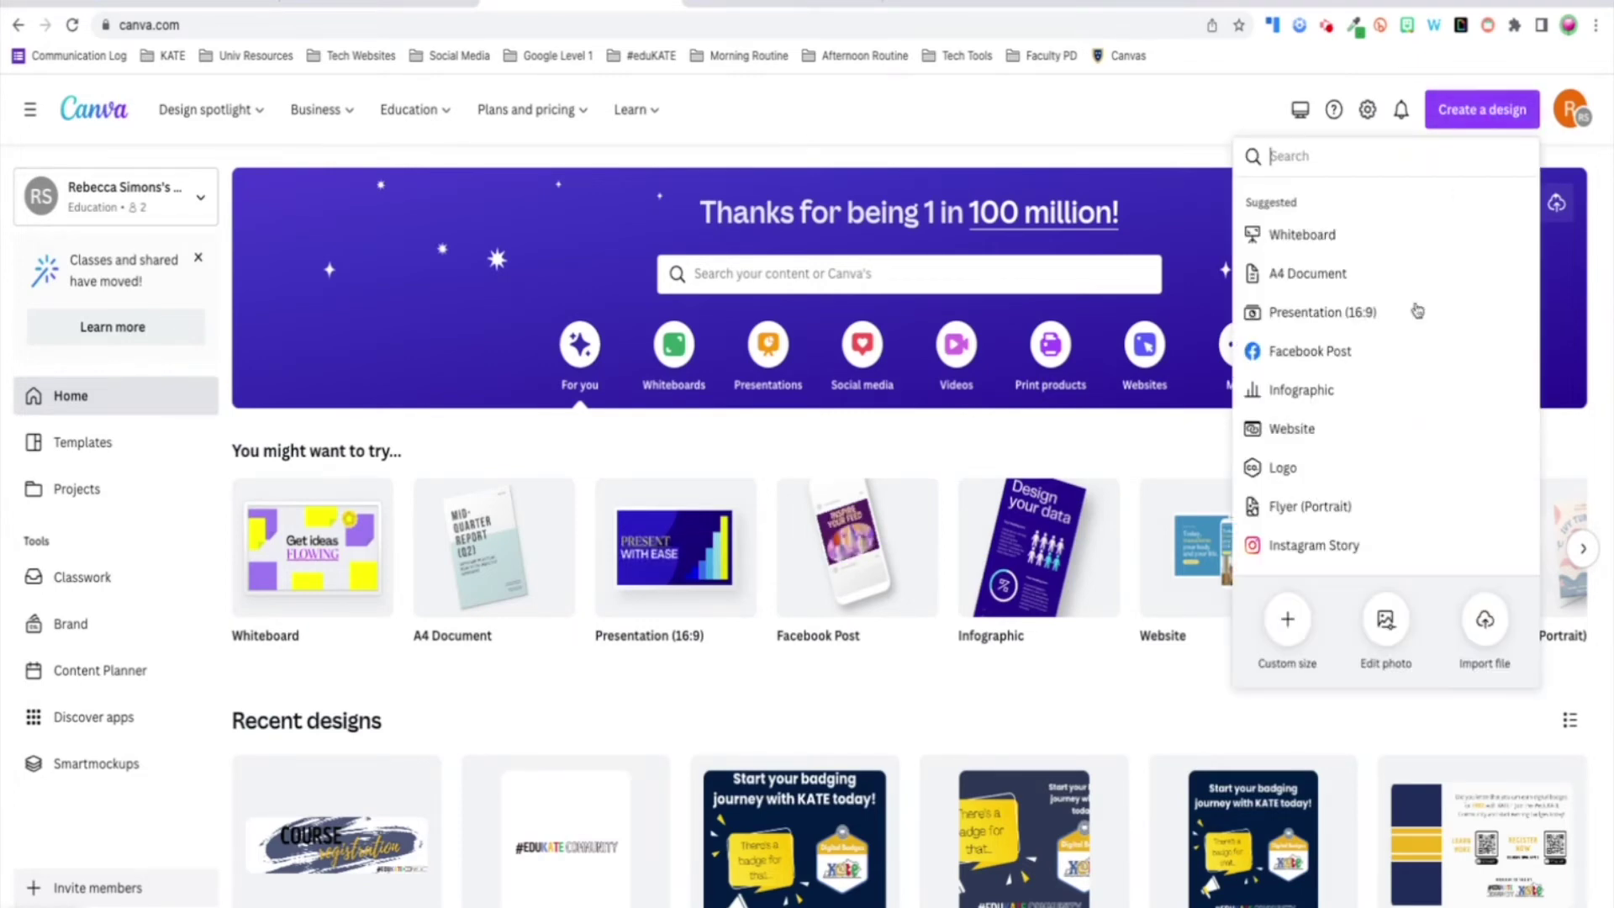
{"action": "left_click", "coordinate": [1302, 619]}
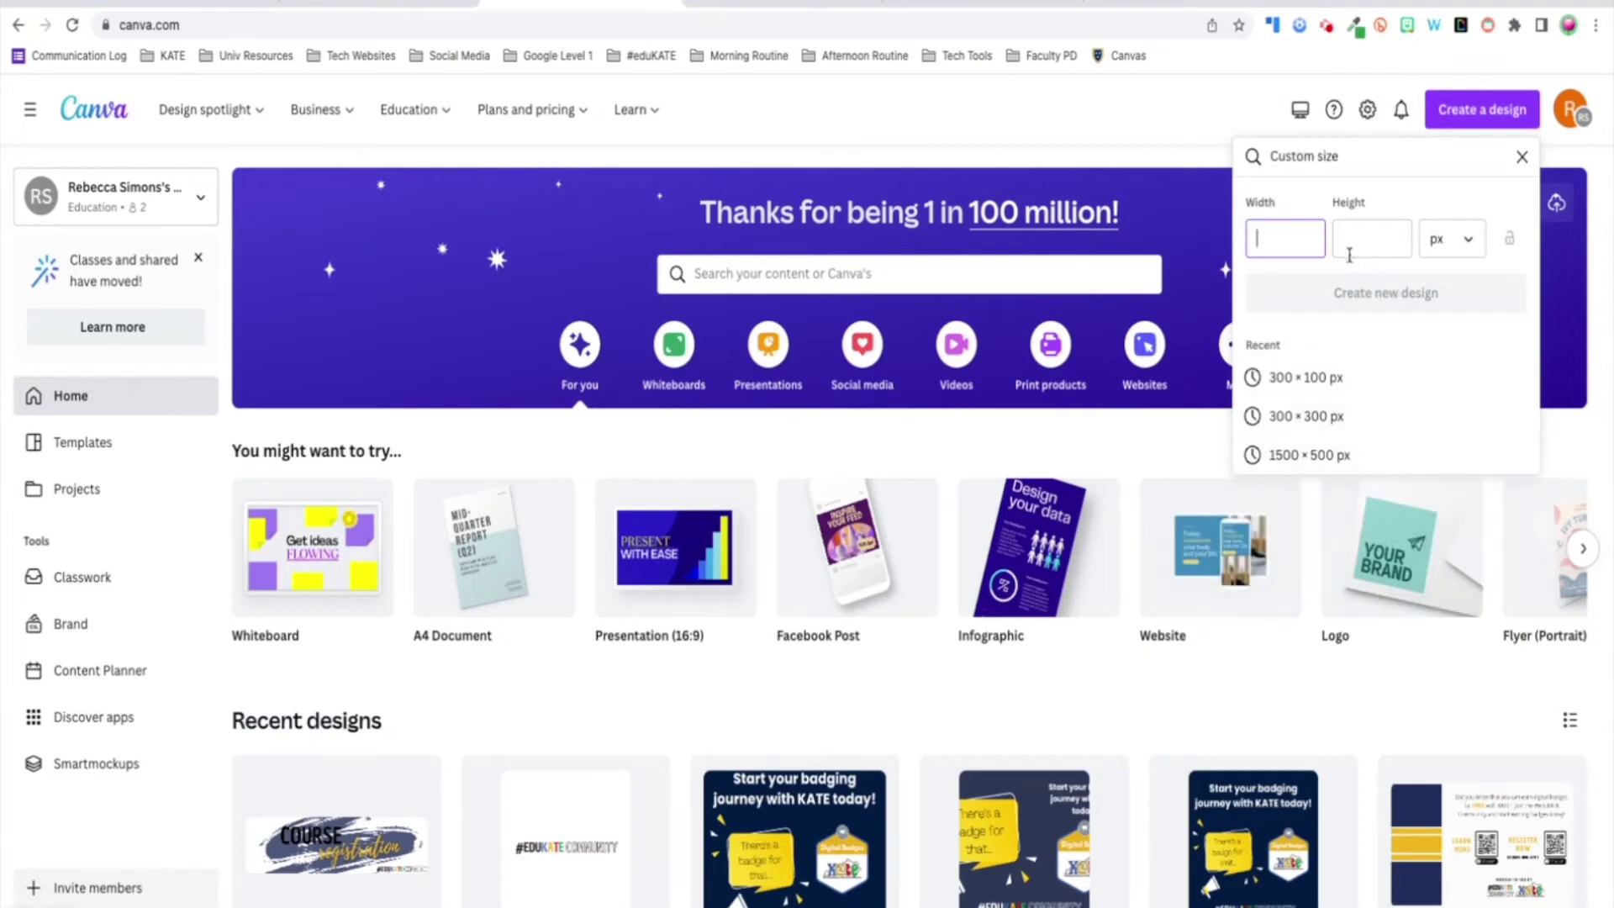
{"action": "left_click", "coordinate": [794, 4]}
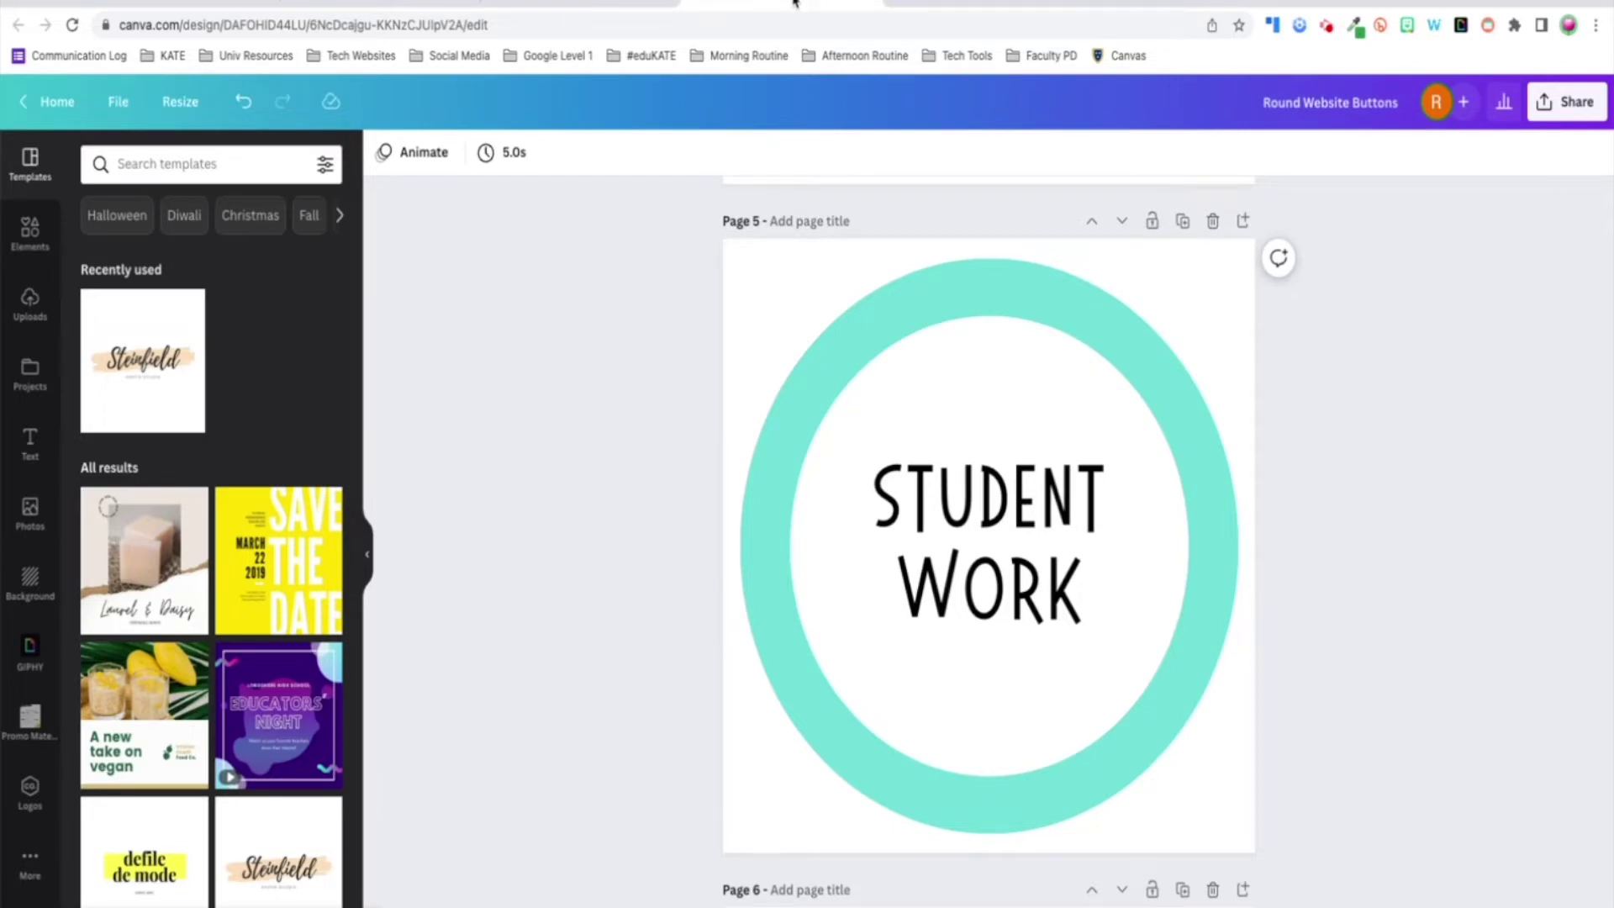
{"action": "left_click", "coordinate": [1053, 10]}
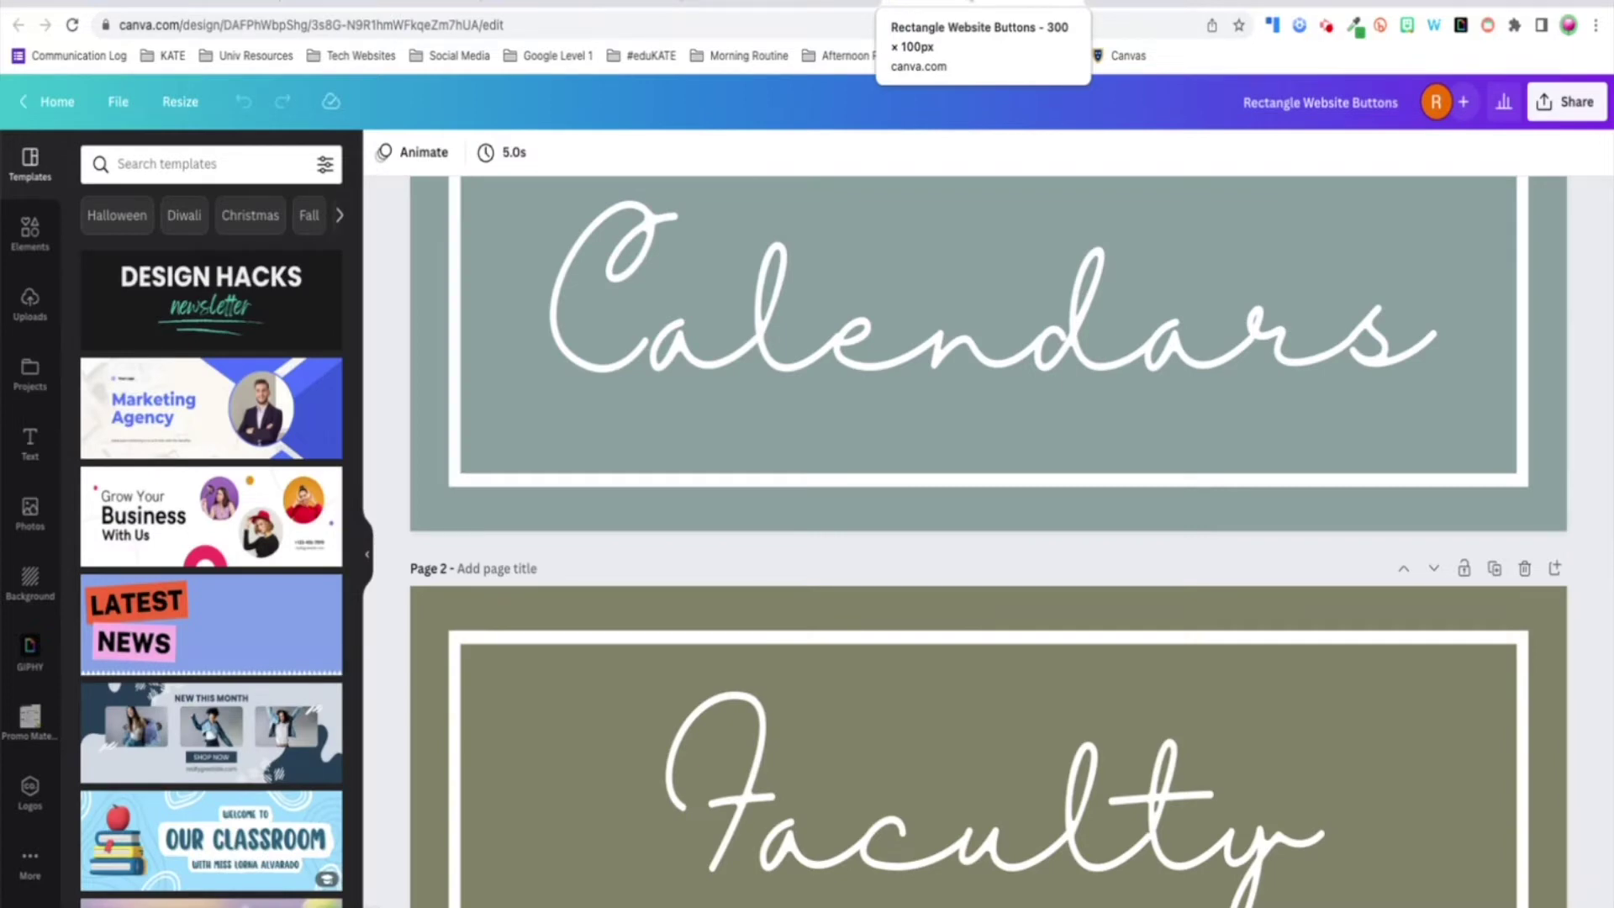
{"action": "left_click", "coordinate": [782, 8]}
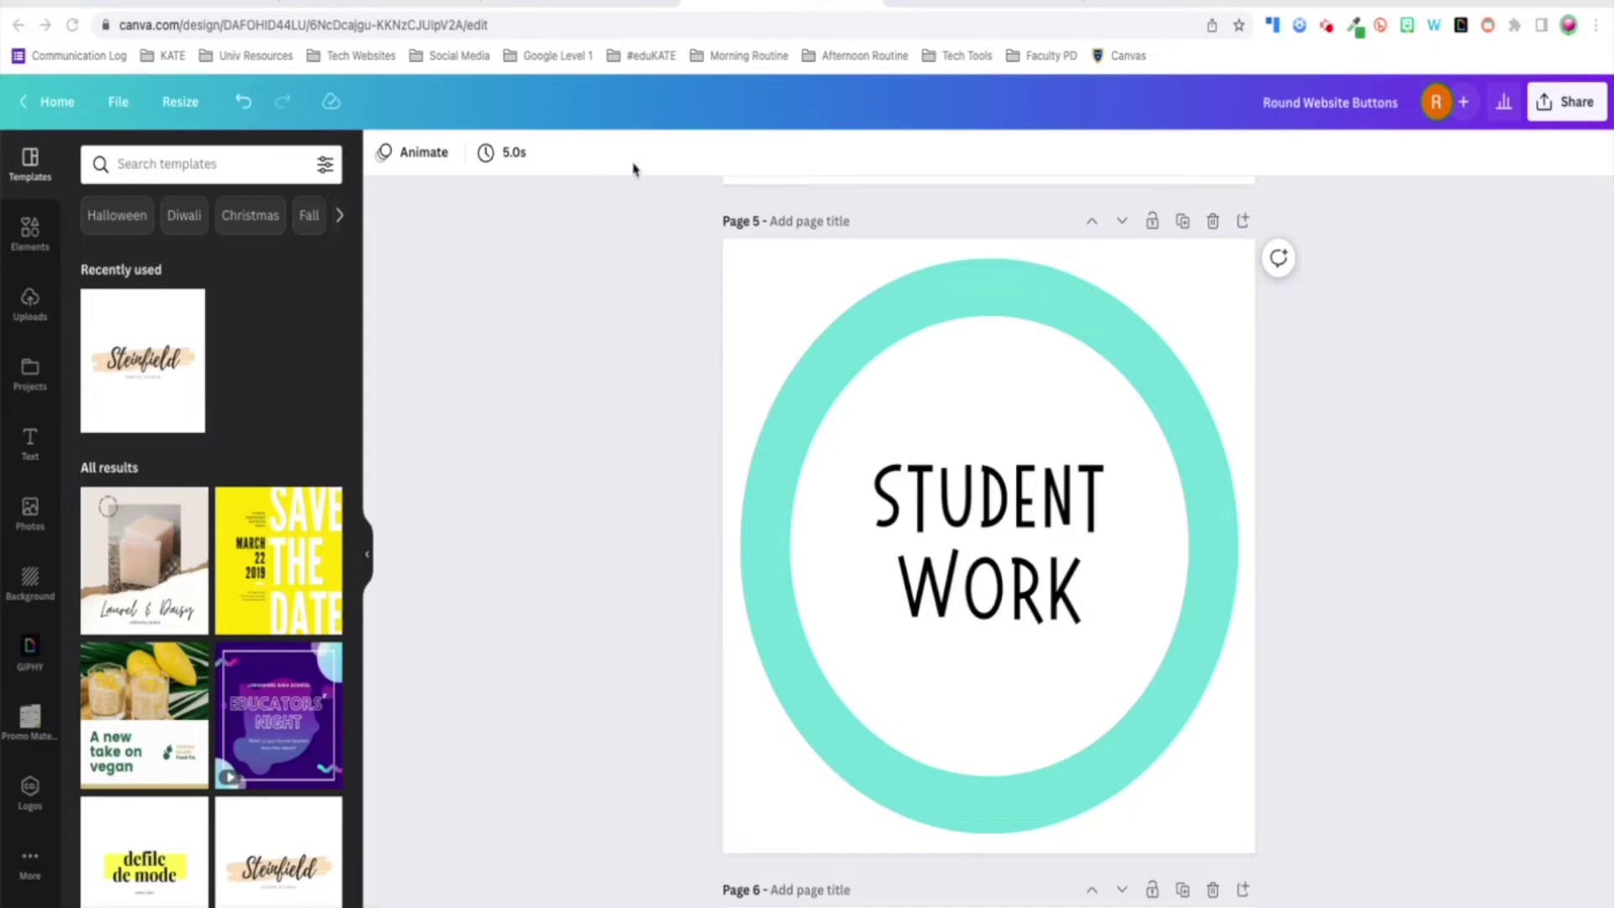
{"action": "scroll", "coordinate": [1091, 479], "scroll_direction": "up", "scroll_amount": 7}
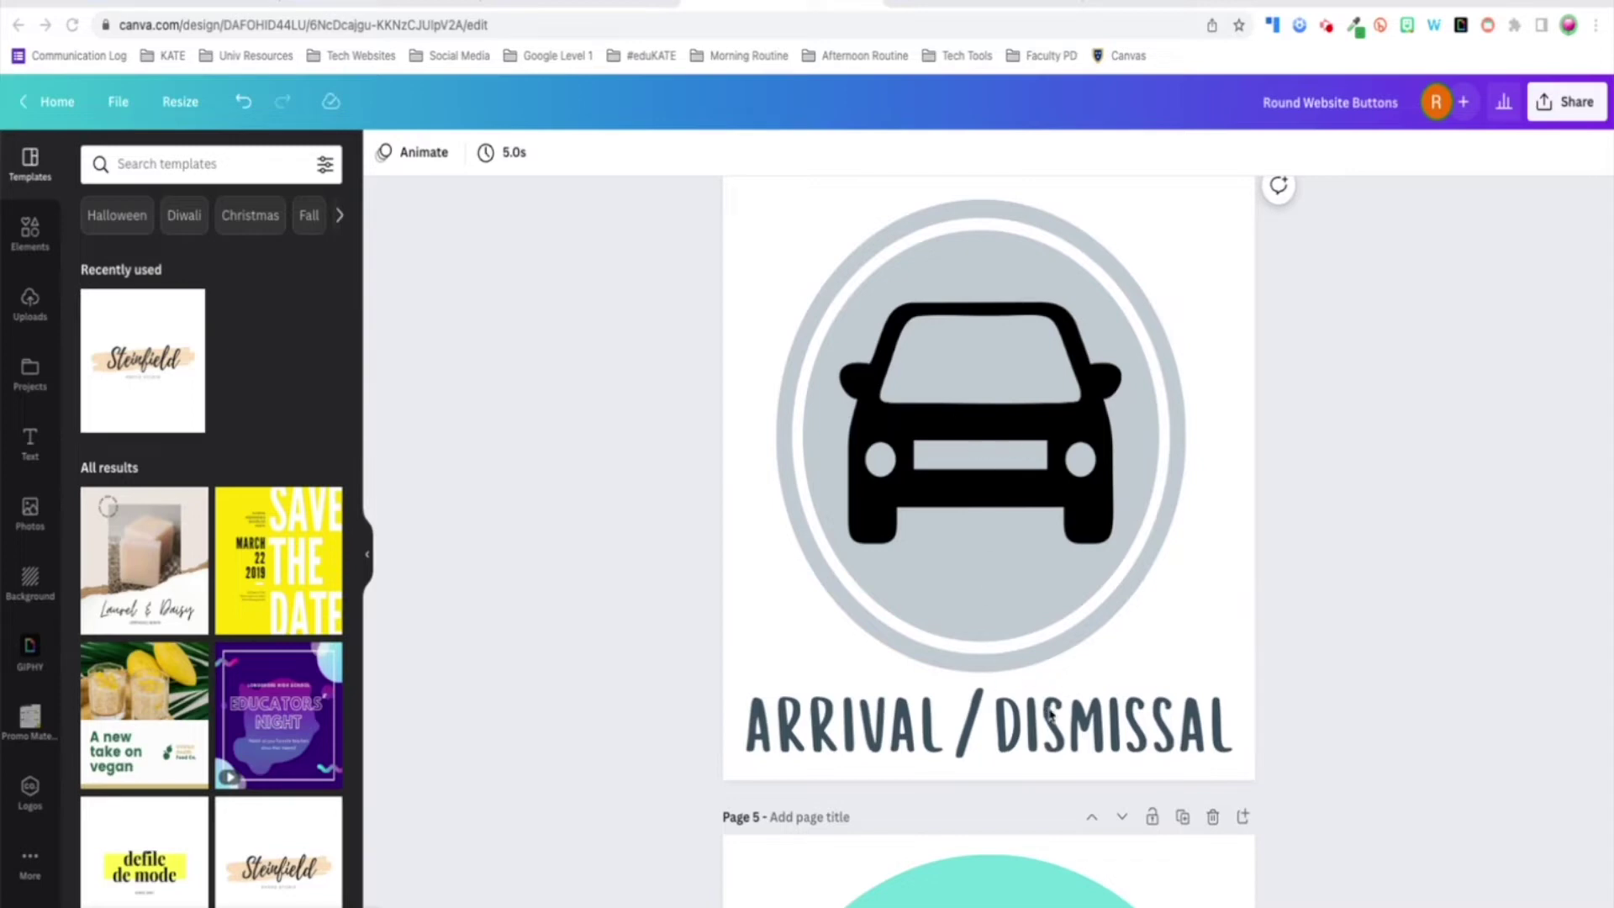
- Download all round button pages as PNGs with a transparent background
{"action": "left_click", "coordinate": [1547, 106]}
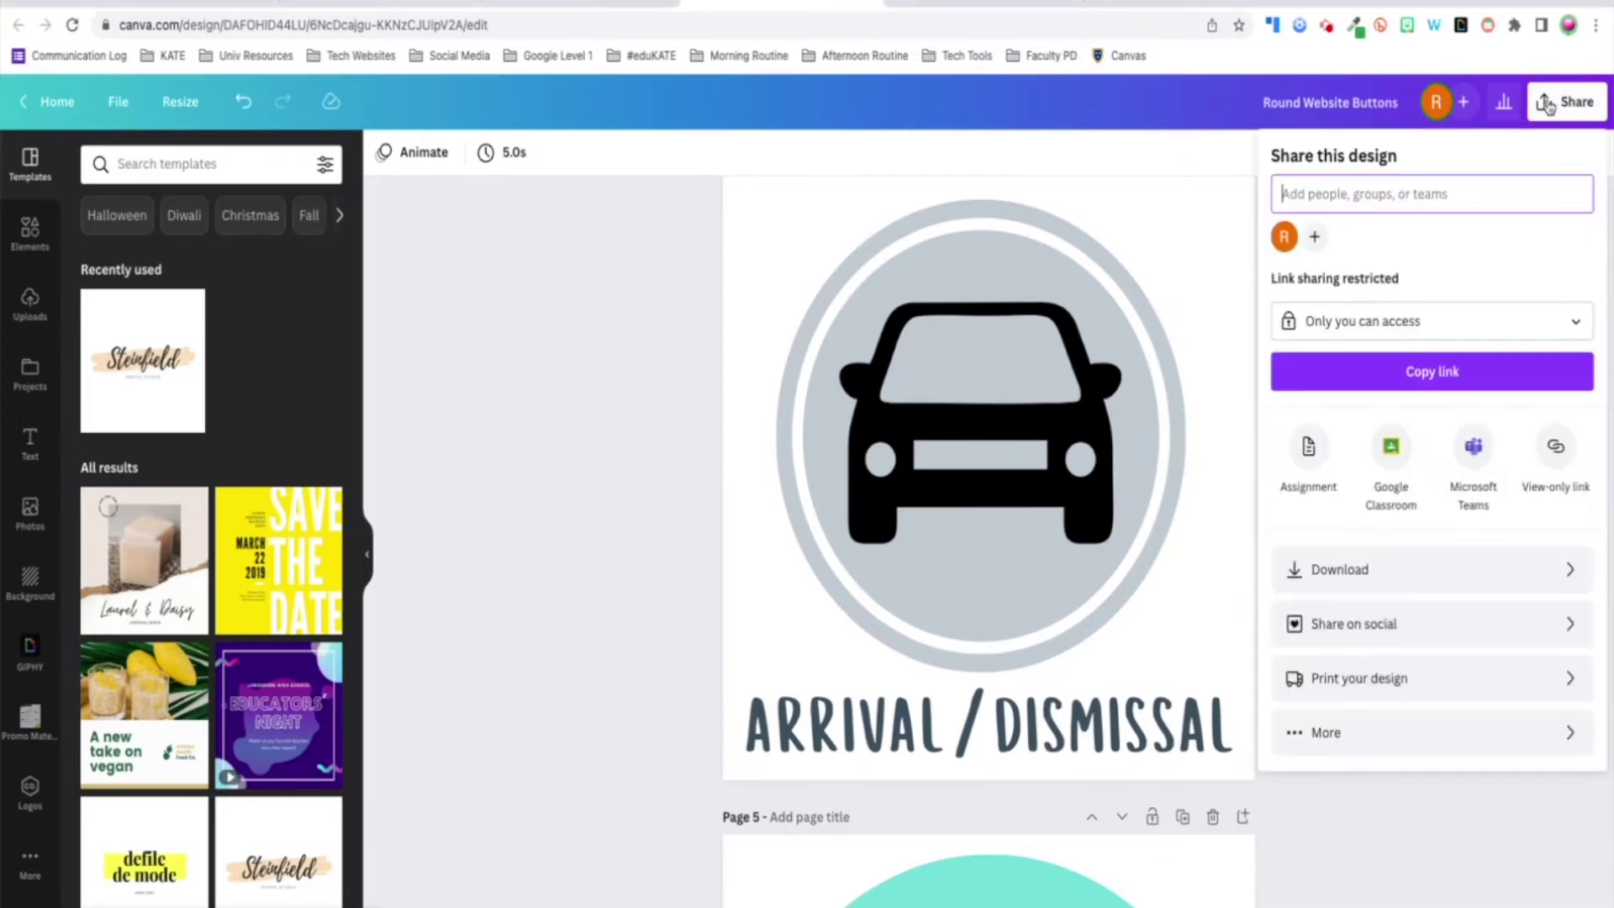
{"action": "left_click", "coordinate": [1485, 574]}
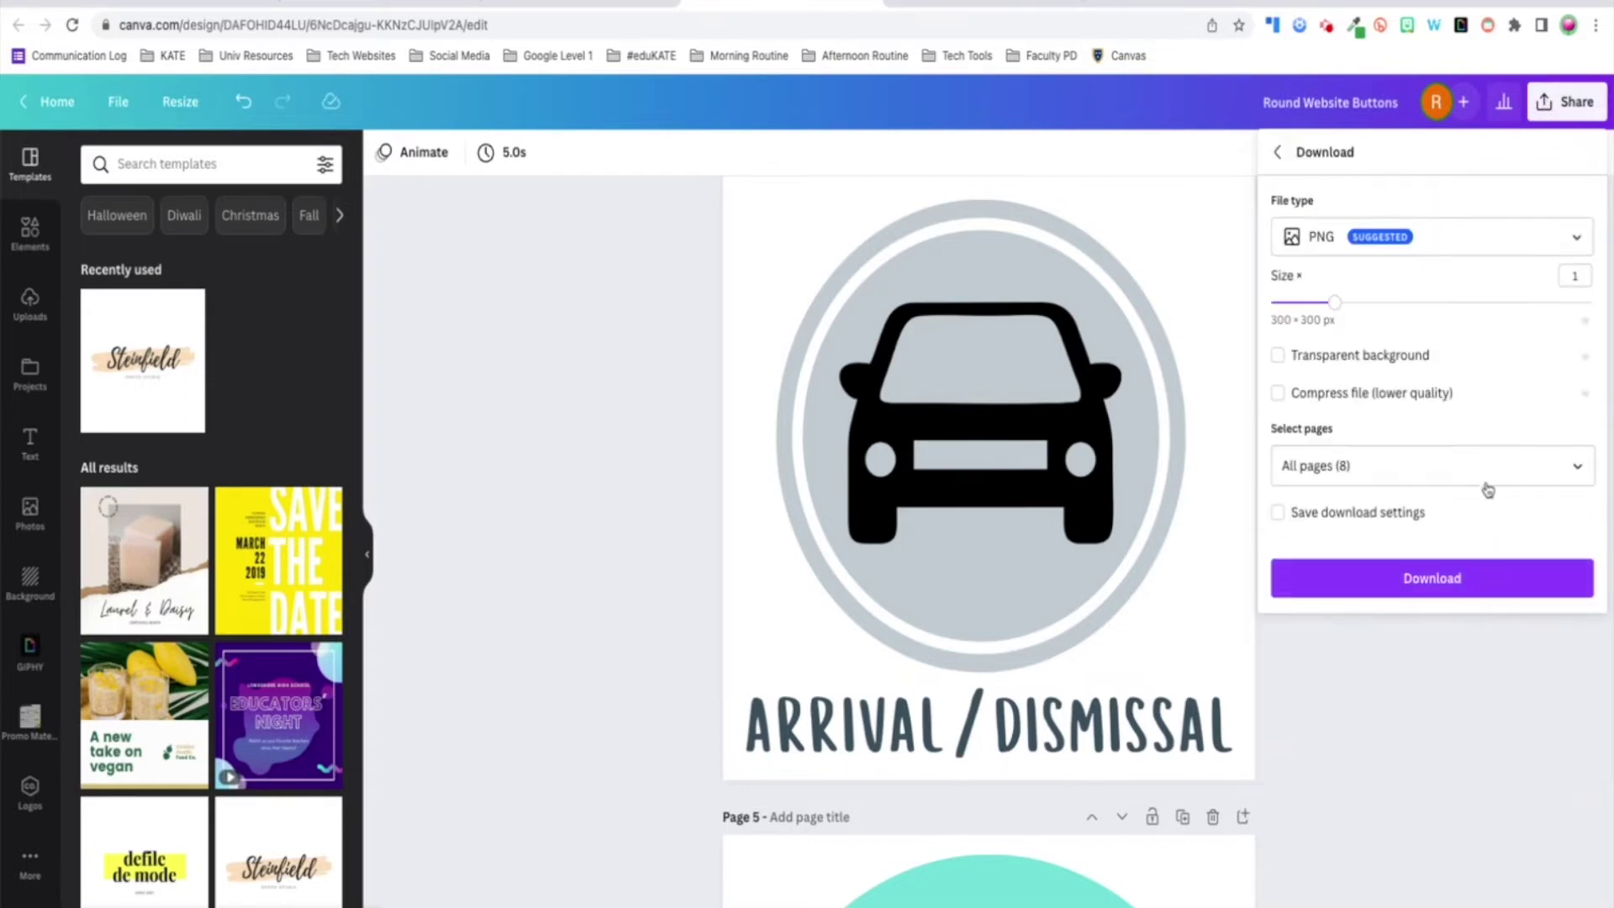
{"action": "left_click", "coordinate": [1277, 360]}
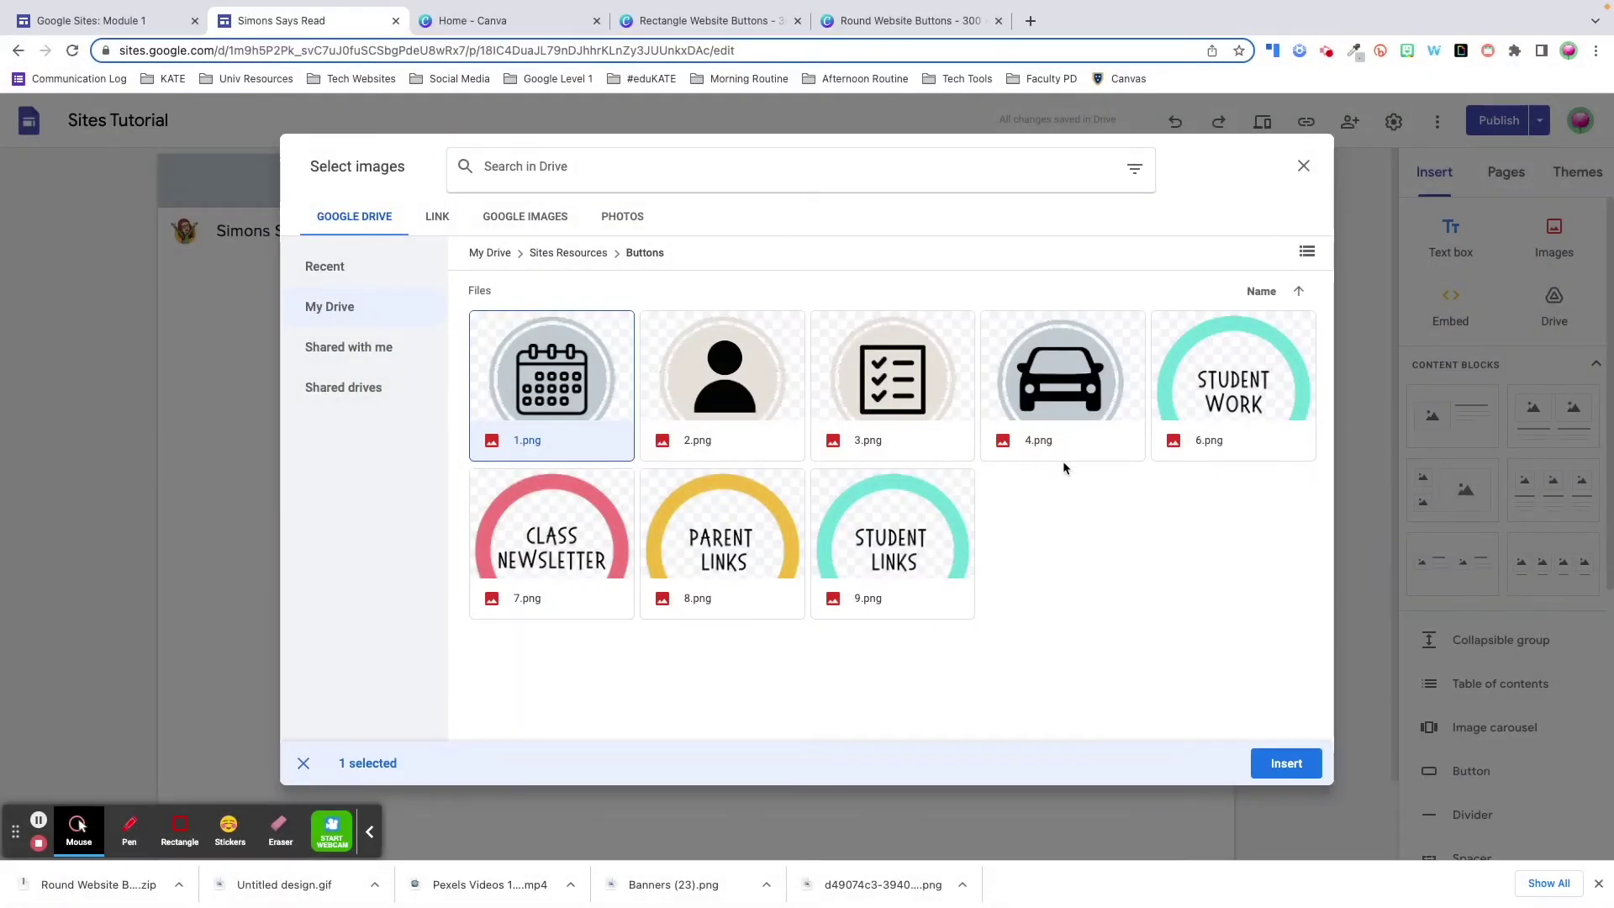
- Insert the button PNGs from Drive, shrink them, and arrange them in one row
{"action": "left_click", "coordinate": [1063, 420]}
{"action": "left_click", "coordinate": [1284, 764]}
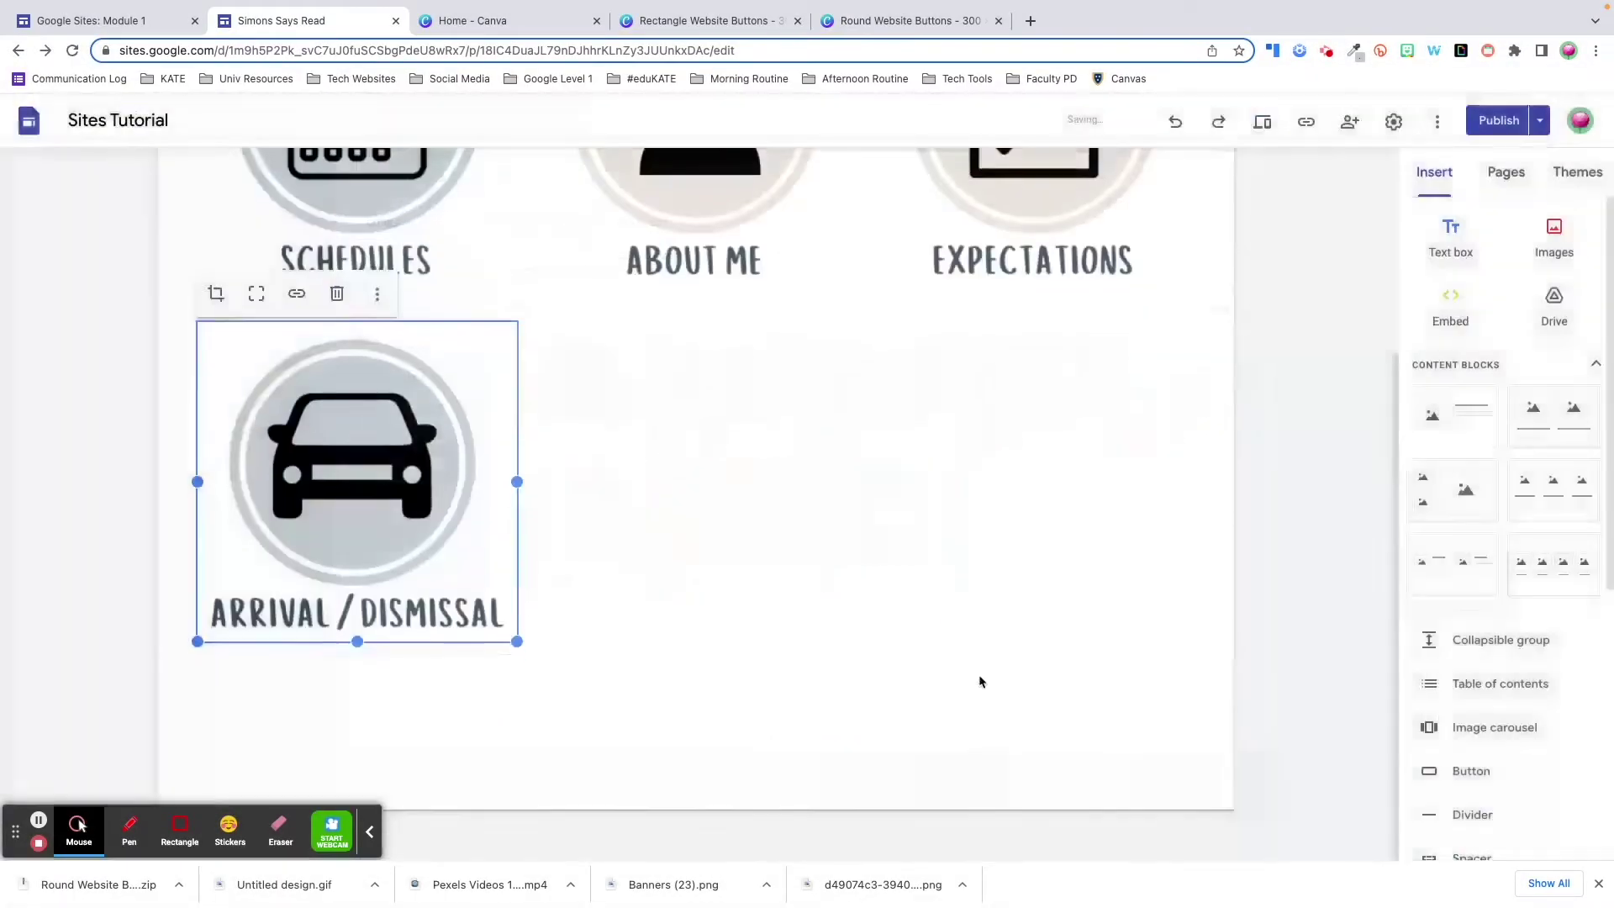
{"action": "left_click", "coordinate": [465, 414]}
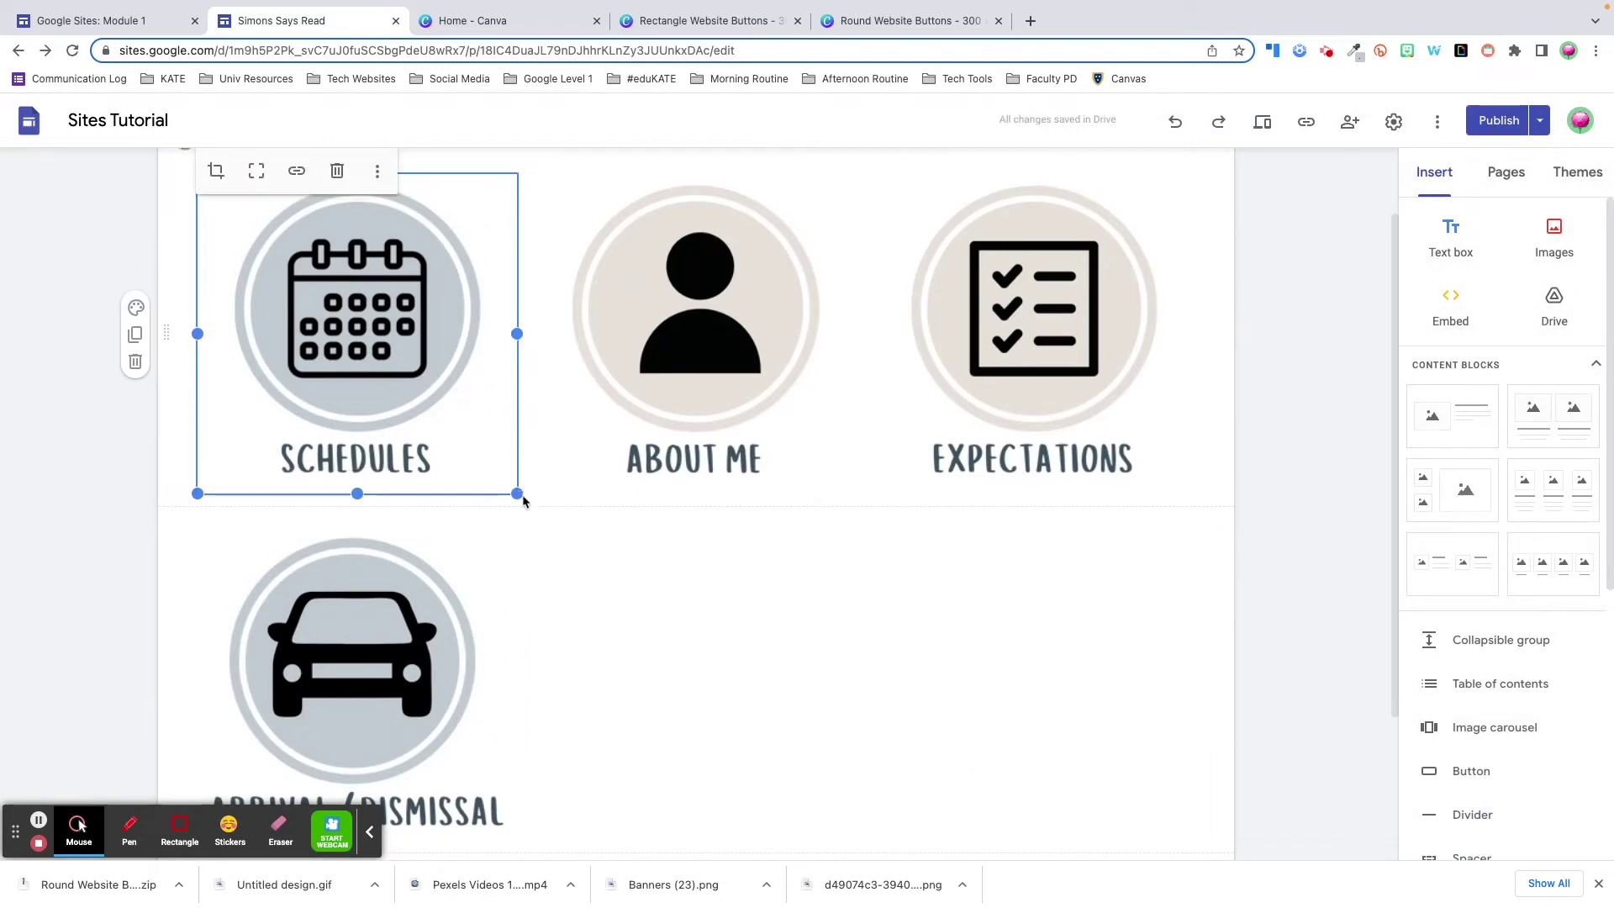
{"action": "left_click_drag", "start_coordinate": [519, 494], "coordinate": [357, 329]}
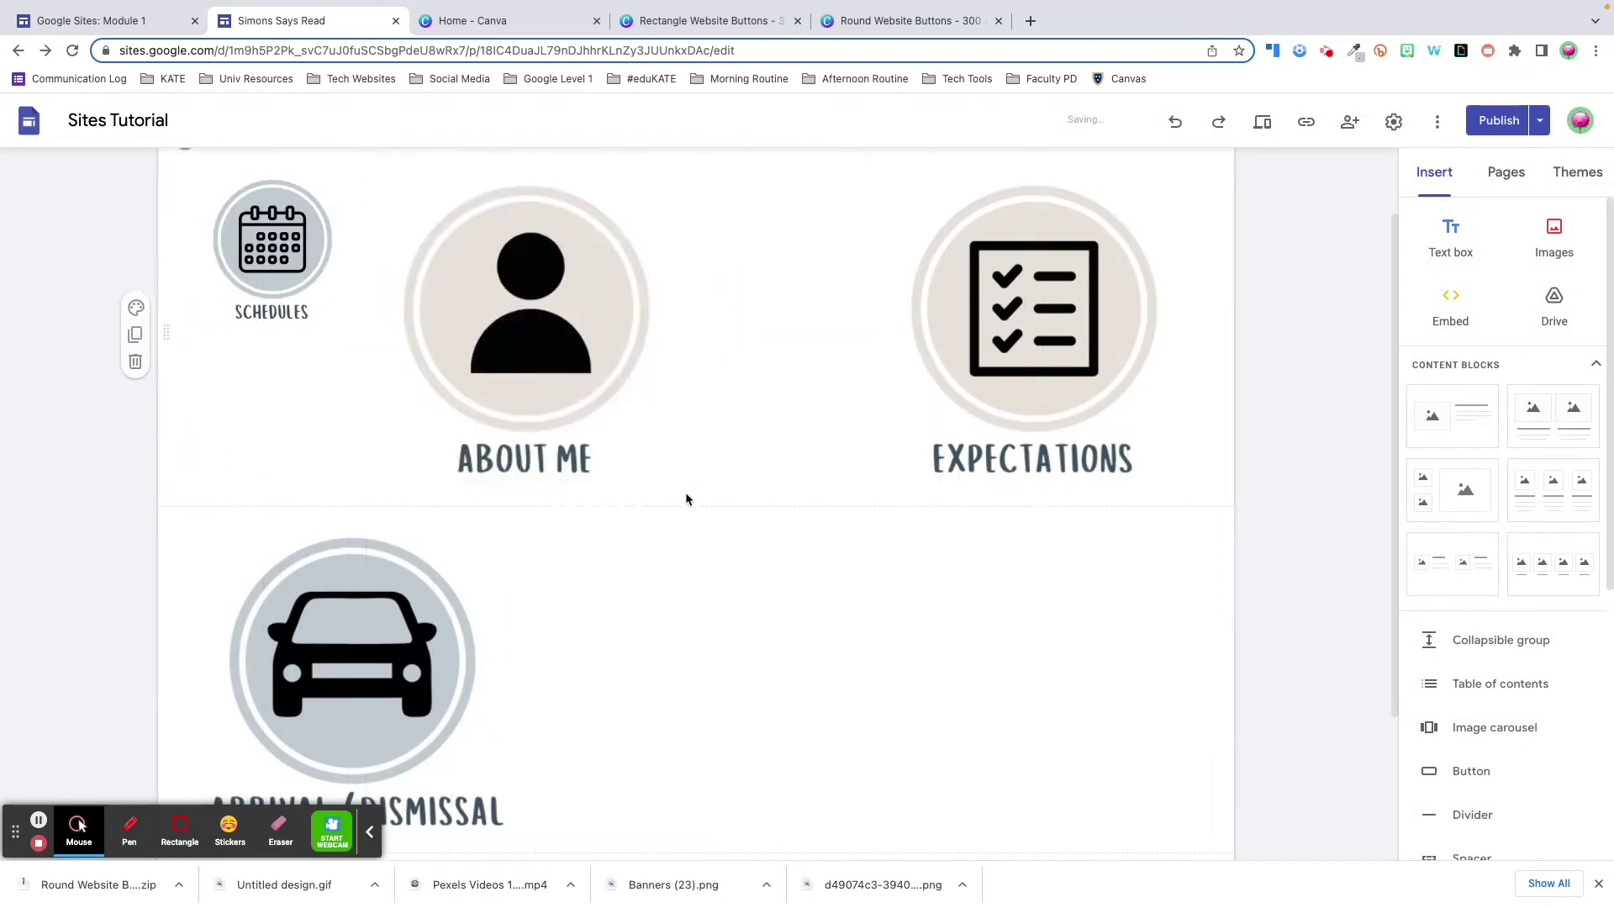
{"action": "left_click_drag", "start_coordinate": [656, 473], "coordinate": [505, 362]}
{"action": "left_click", "coordinate": [840, 378]}
{"action": "left_click_drag", "start_coordinate": [840, 482], "coordinate": [673, 323]}
{"action": "left_click", "coordinate": [504, 656]}
{"action": "left_click_drag", "start_coordinate": [515, 675], "coordinate": [830, 371]}
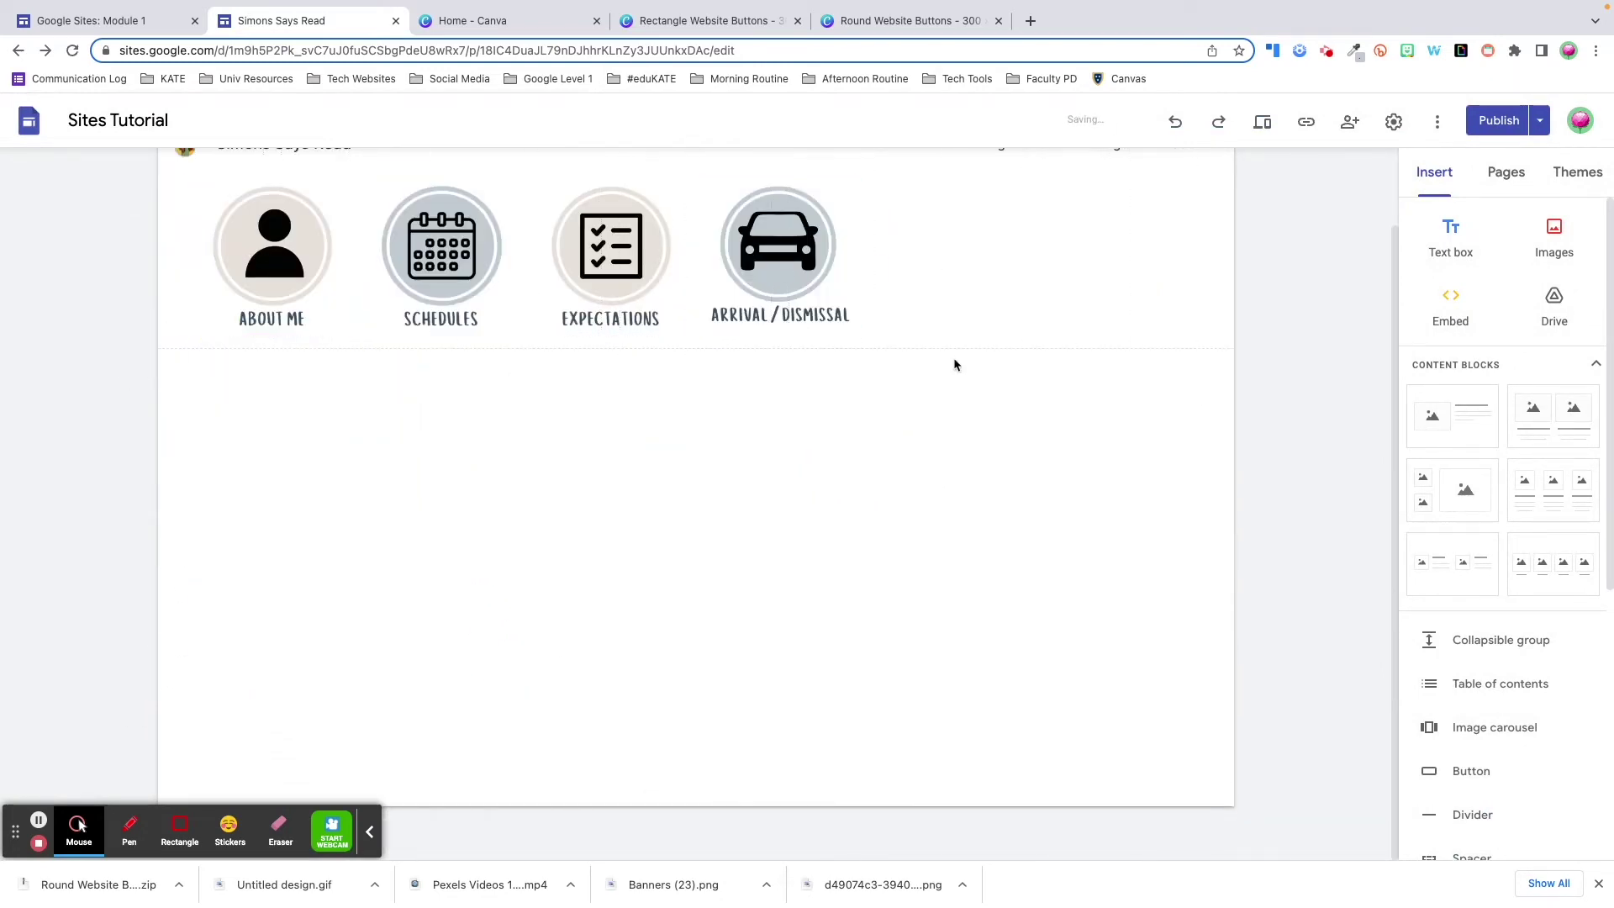
{"action": "left_click", "coordinate": [865, 252]}
{"action": "left_click_drag", "start_coordinate": [444, 252], "coordinate": [630, 327]}
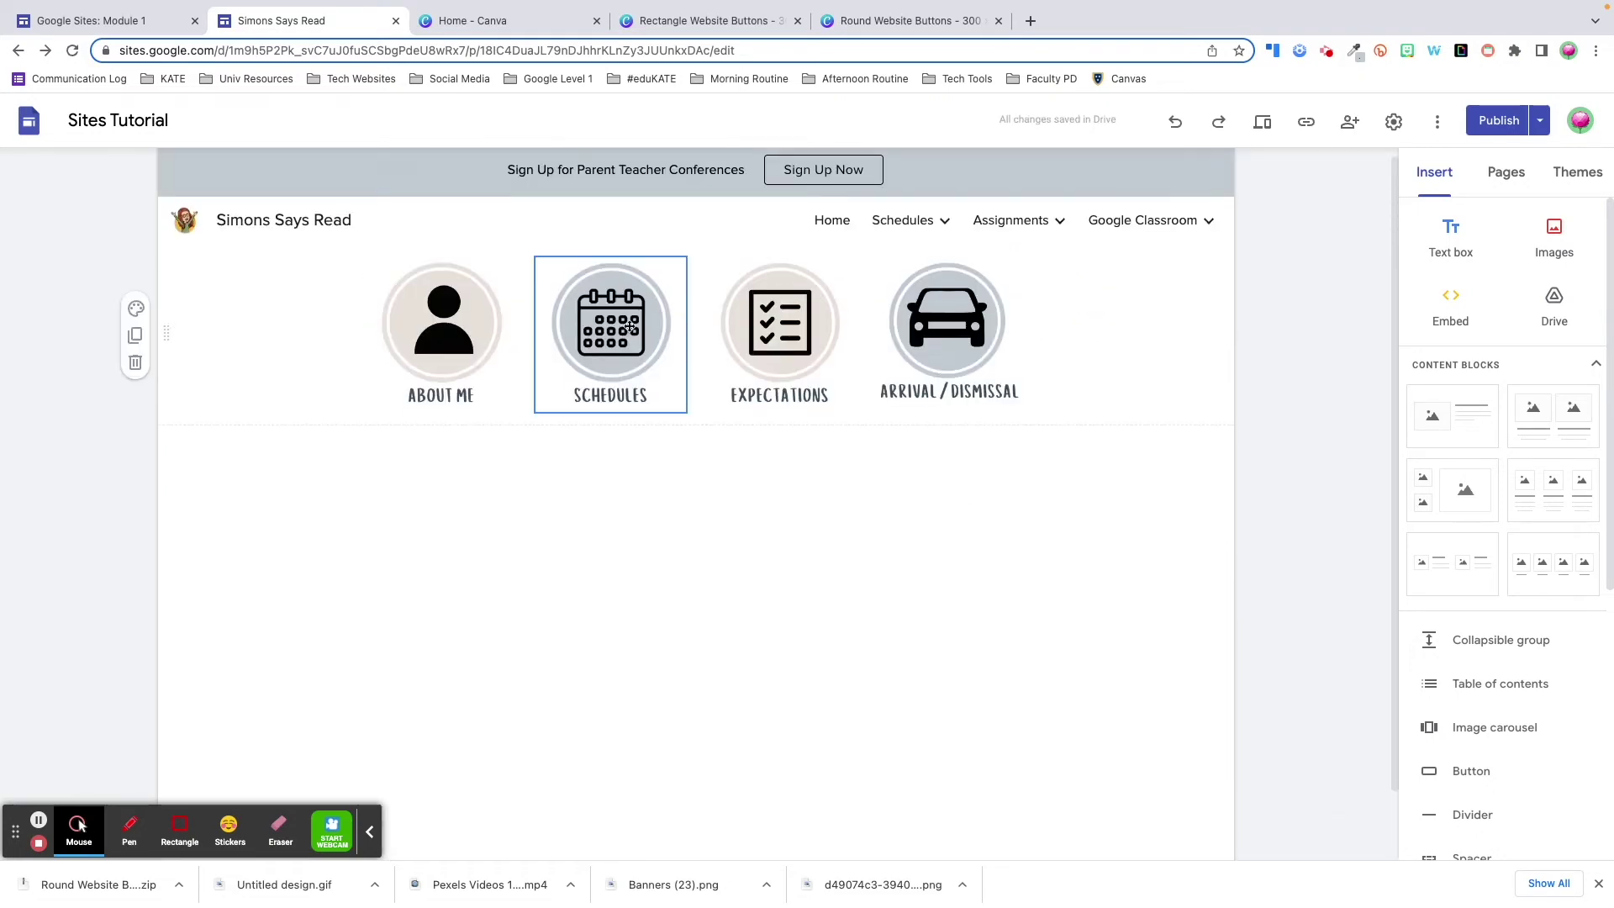
- Link the Schedules button to the Class Schedule & Calendar page and test it in preview
{"action": "left_click", "coordinate": [630, 327]}
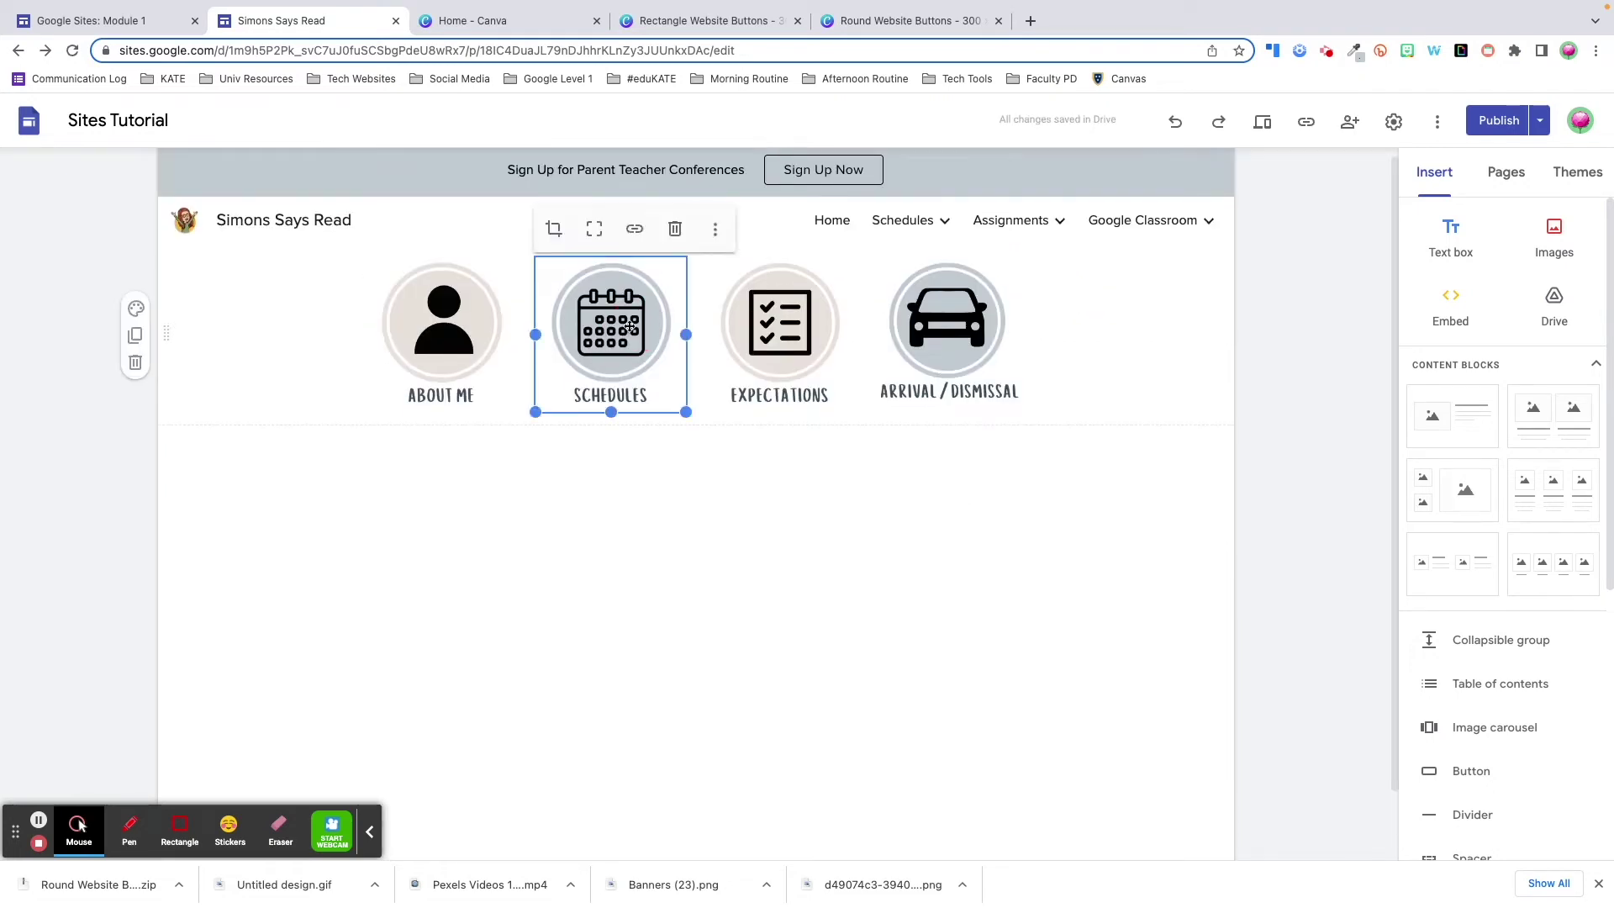
{"action": "left_click", "coordinate": [637, 237]}
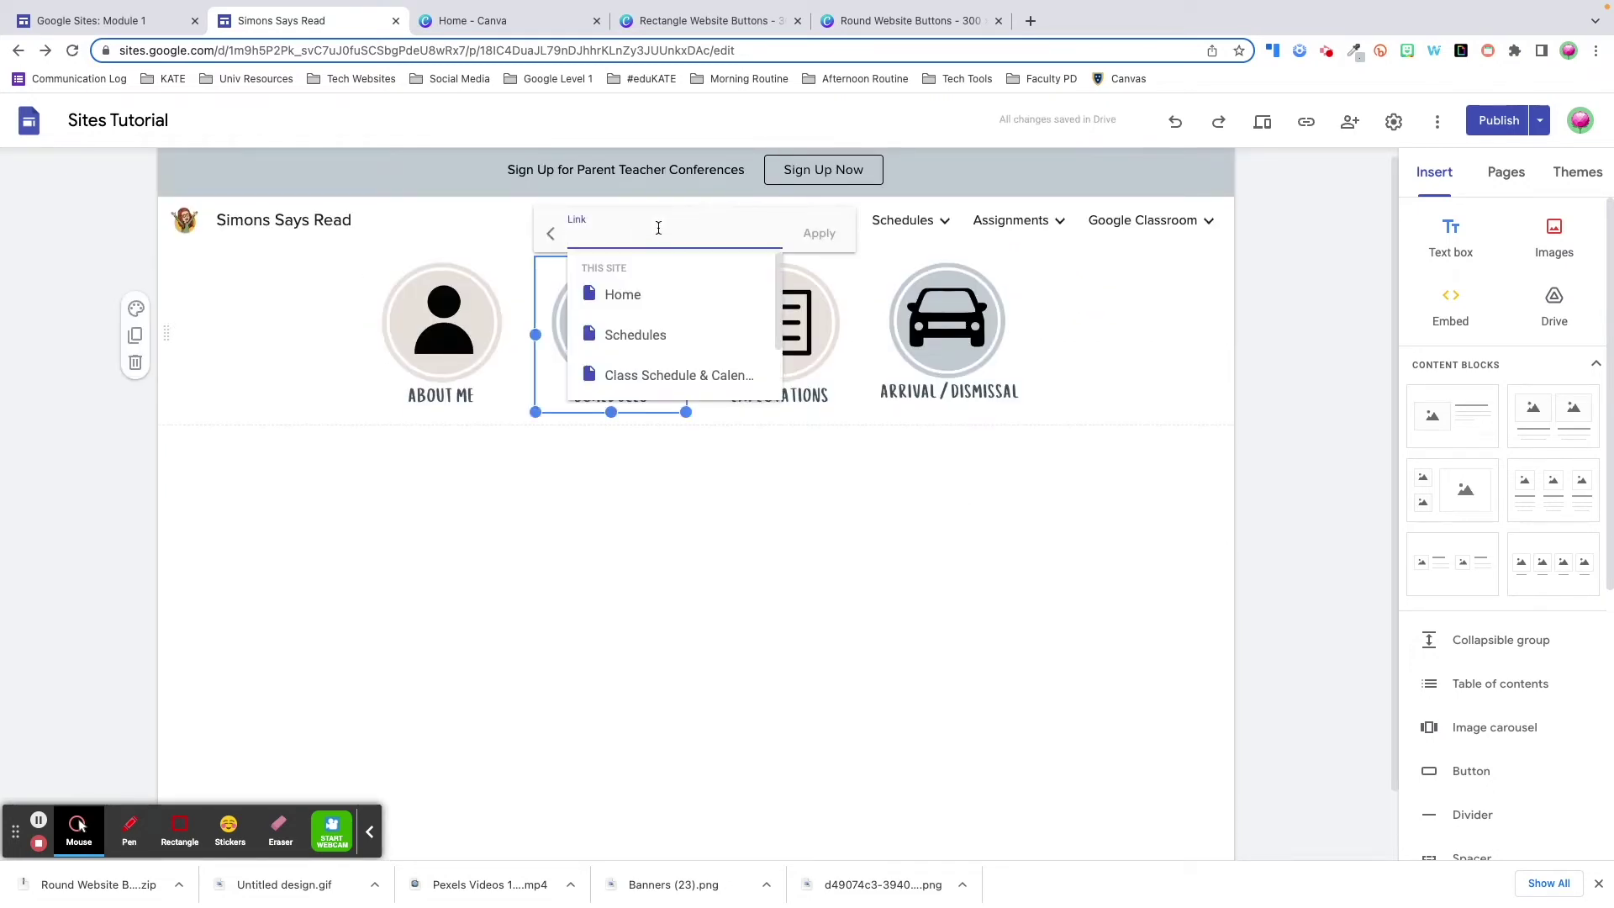
{"action": "left_click", "coordinate": [656, 375]}
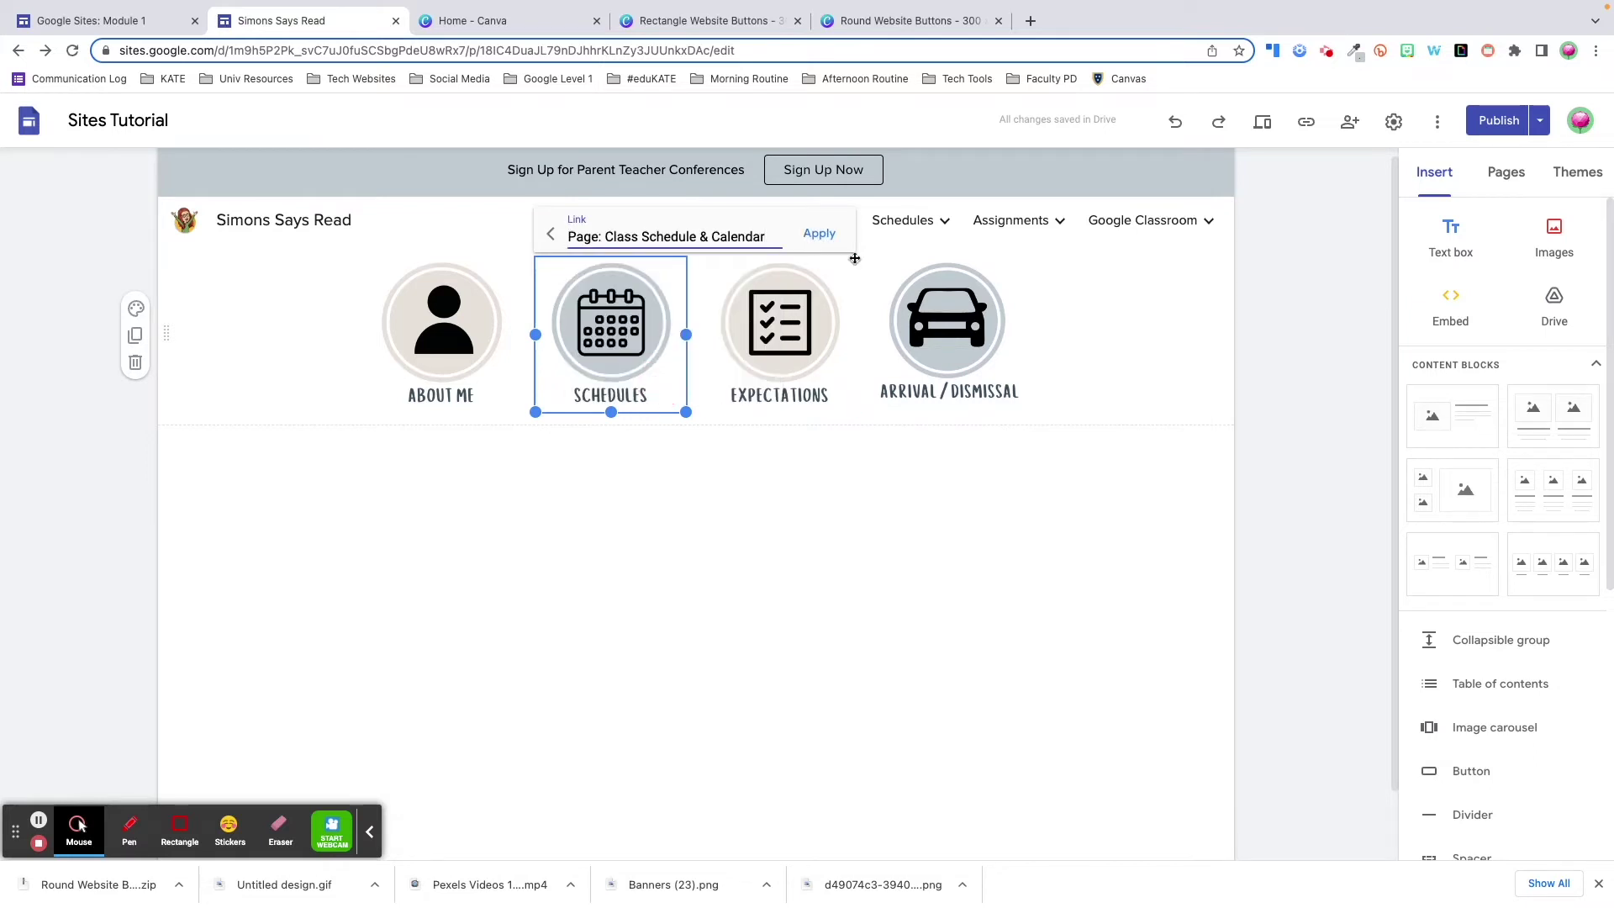
{"action": "left_click", "coordinate": [821, 237]}
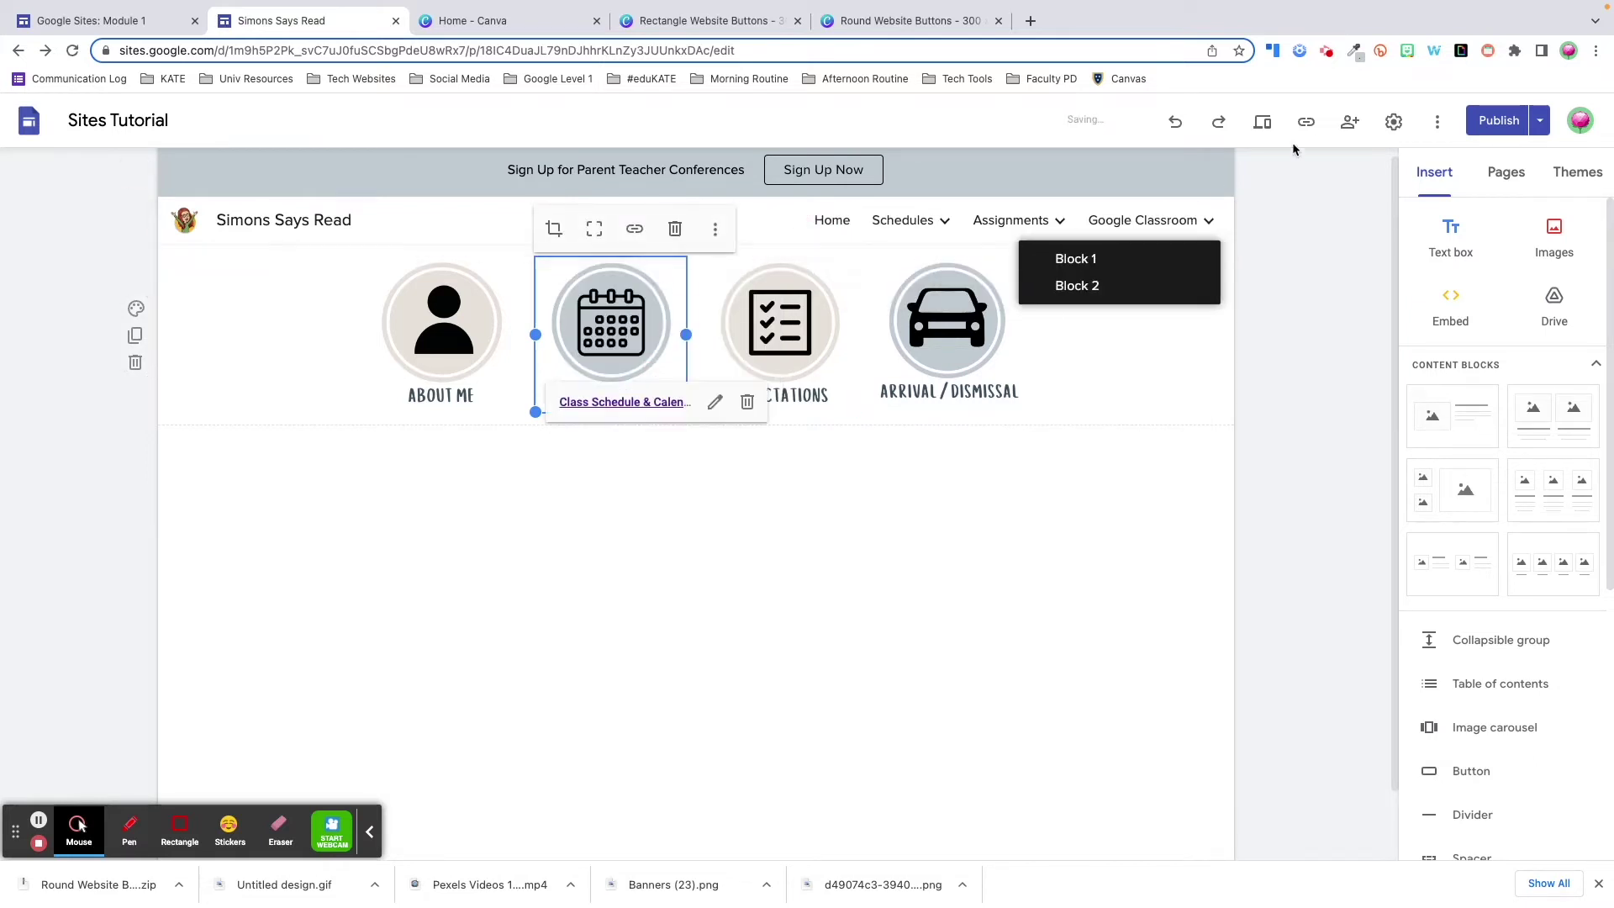
{"action": "left_click", "coordinate": [1266, 122]}
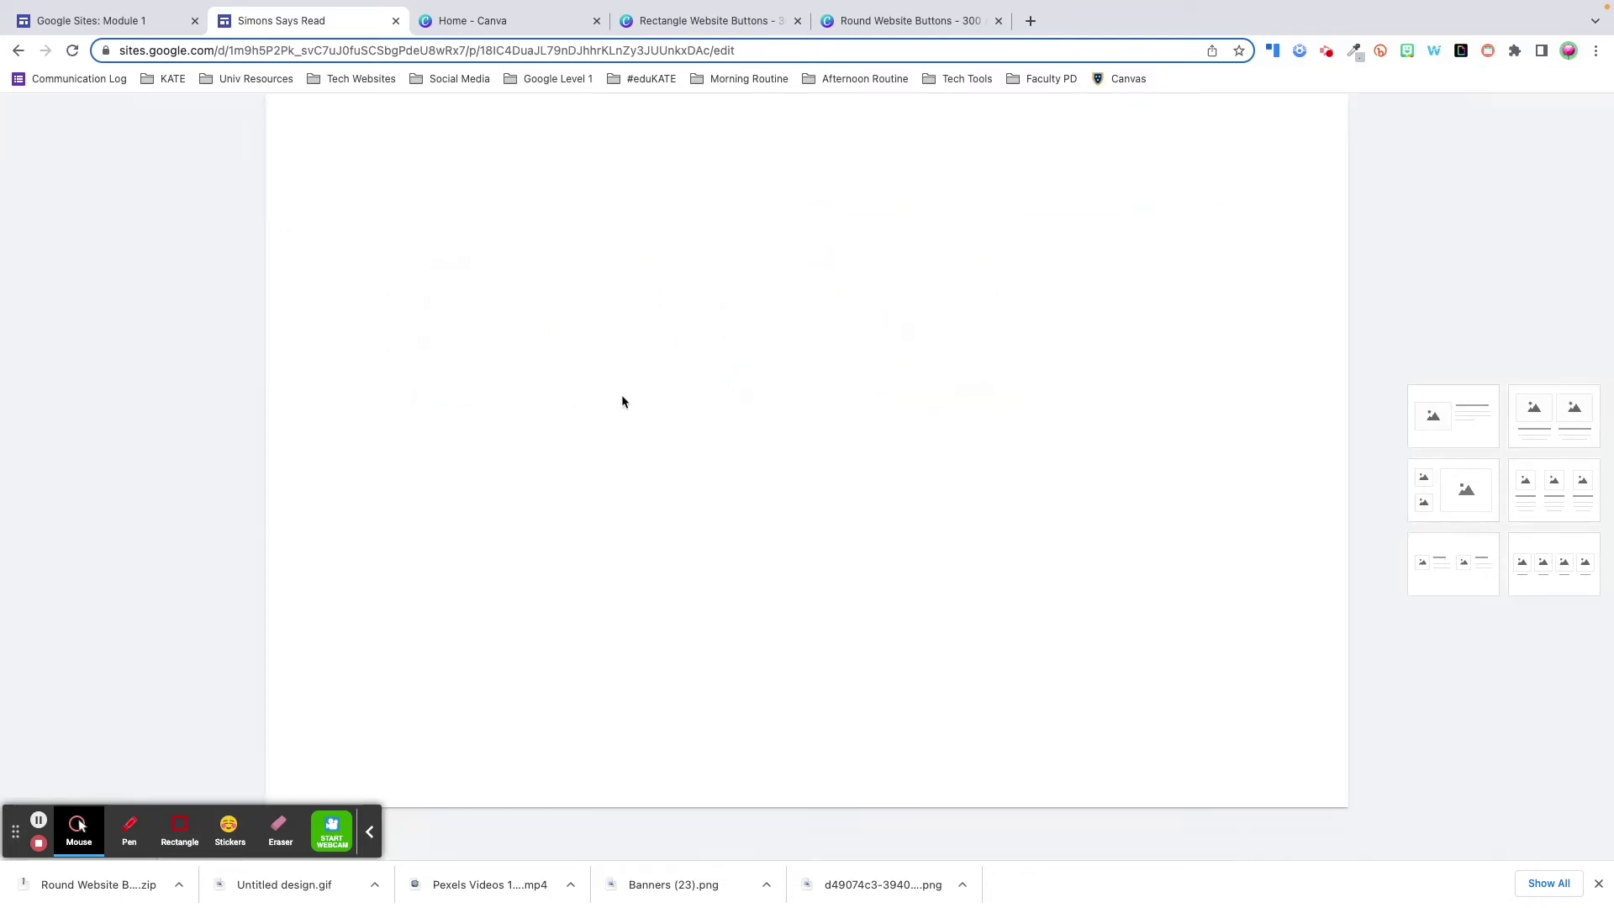
{"action": "left_click", "coordinate": [723, 290]}
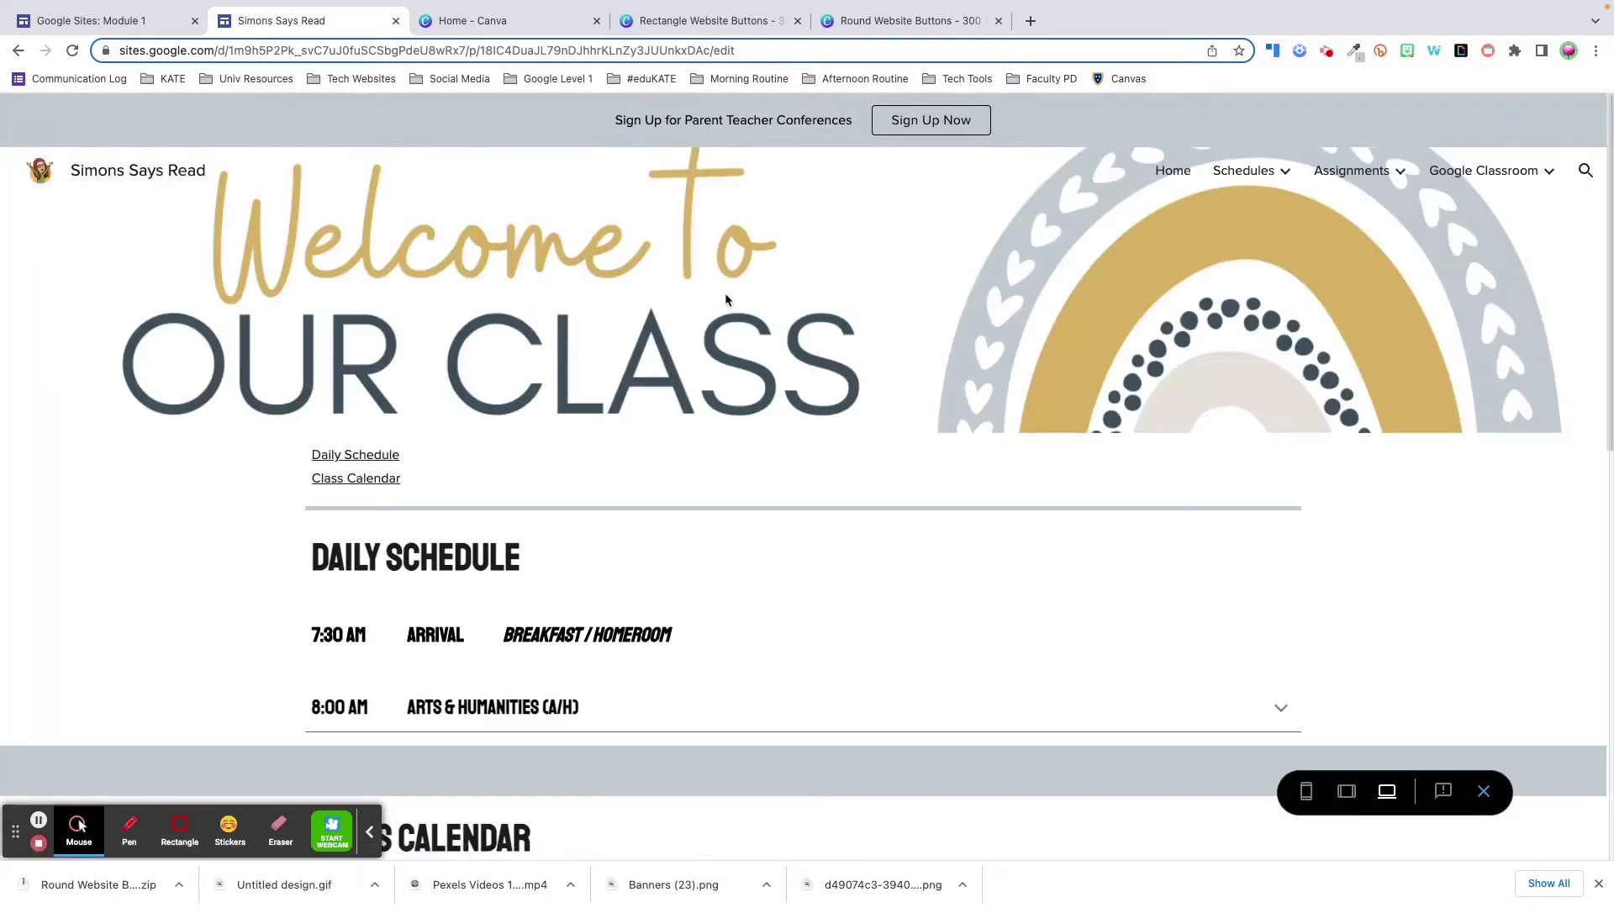
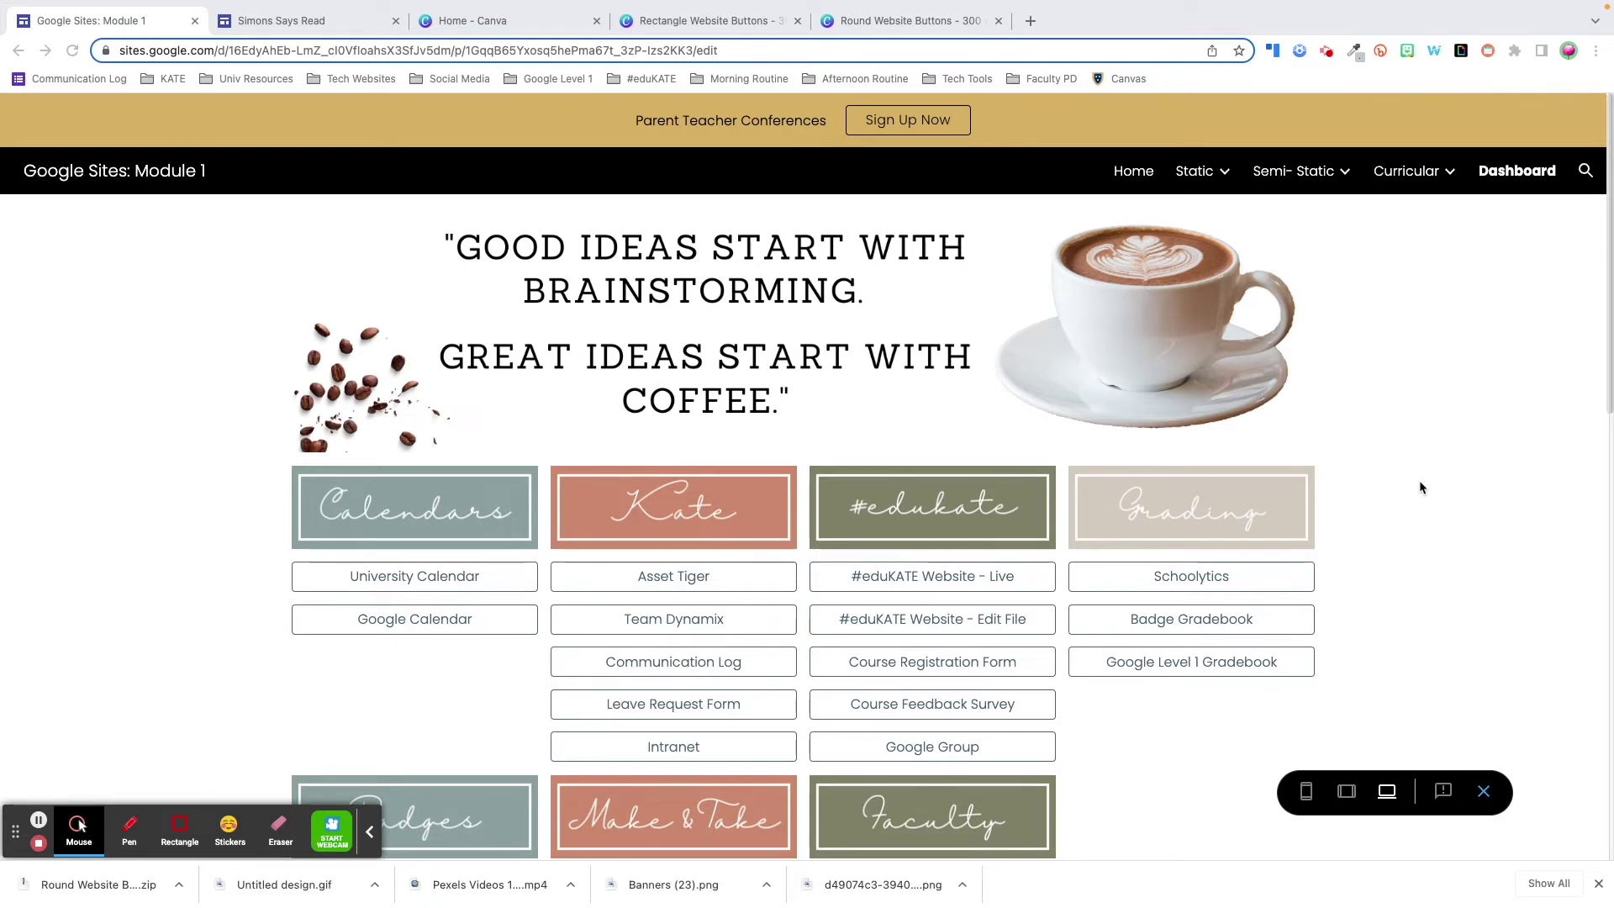
- Scroll down the Module 1 page to the Badges, Make & Take and Faculty Drive folder lists
{"action": "scroll", "coordinate": [1420, 488], "scroll_direction": "down", "scroll_amount": 5}
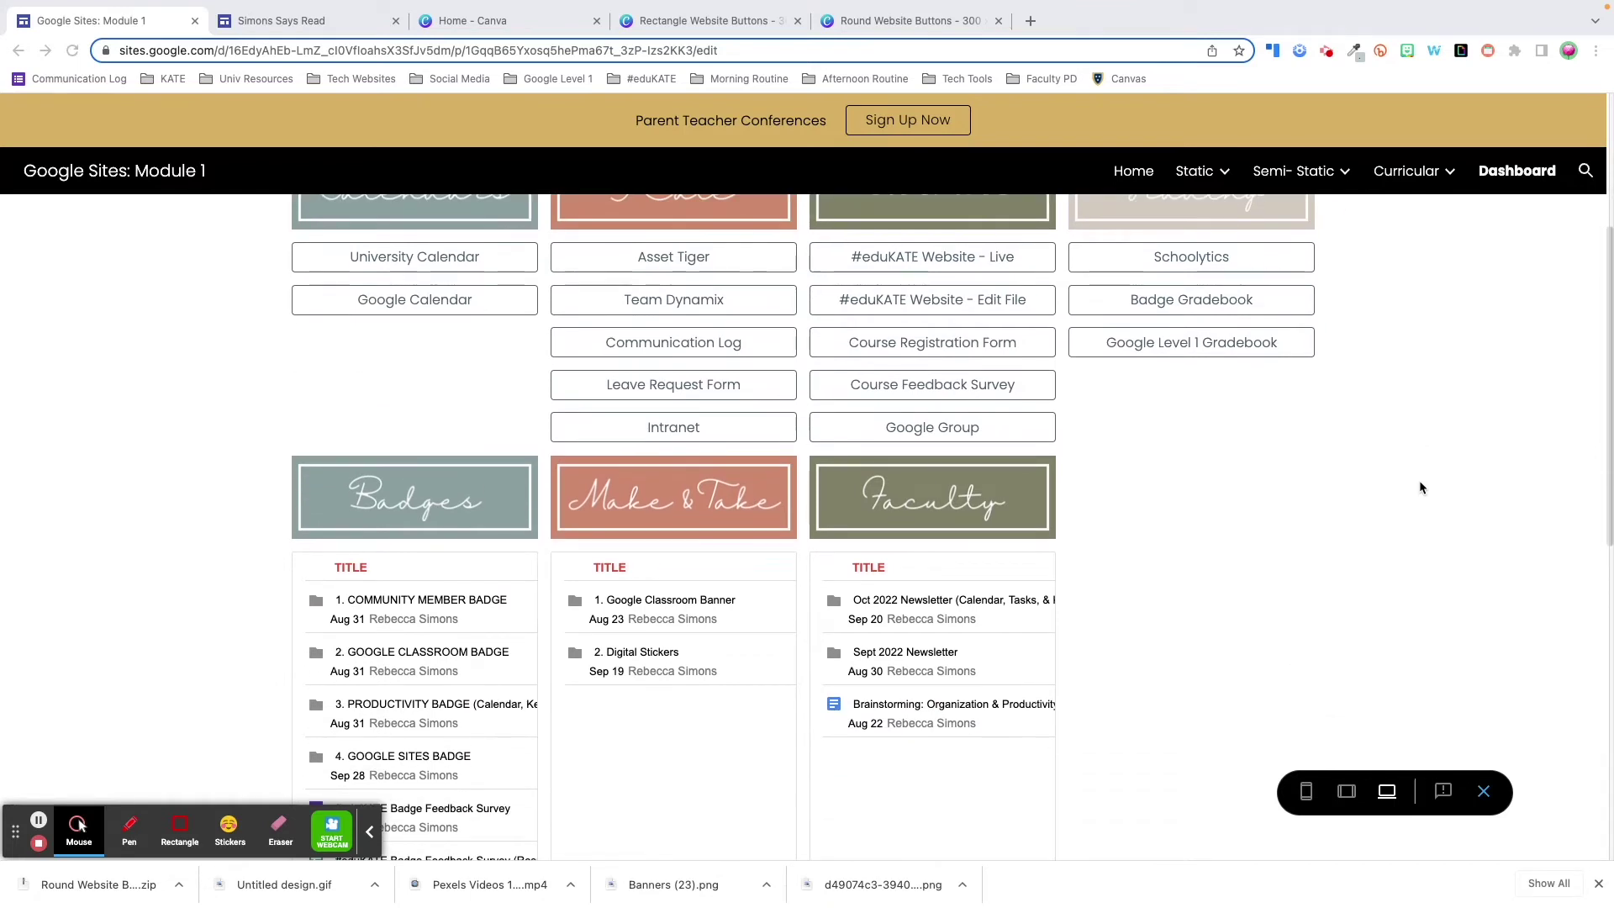
{"action": "scroll", "coordinate": [1396, 494], "scroll_direction": "down", "scroll_amount": 1}
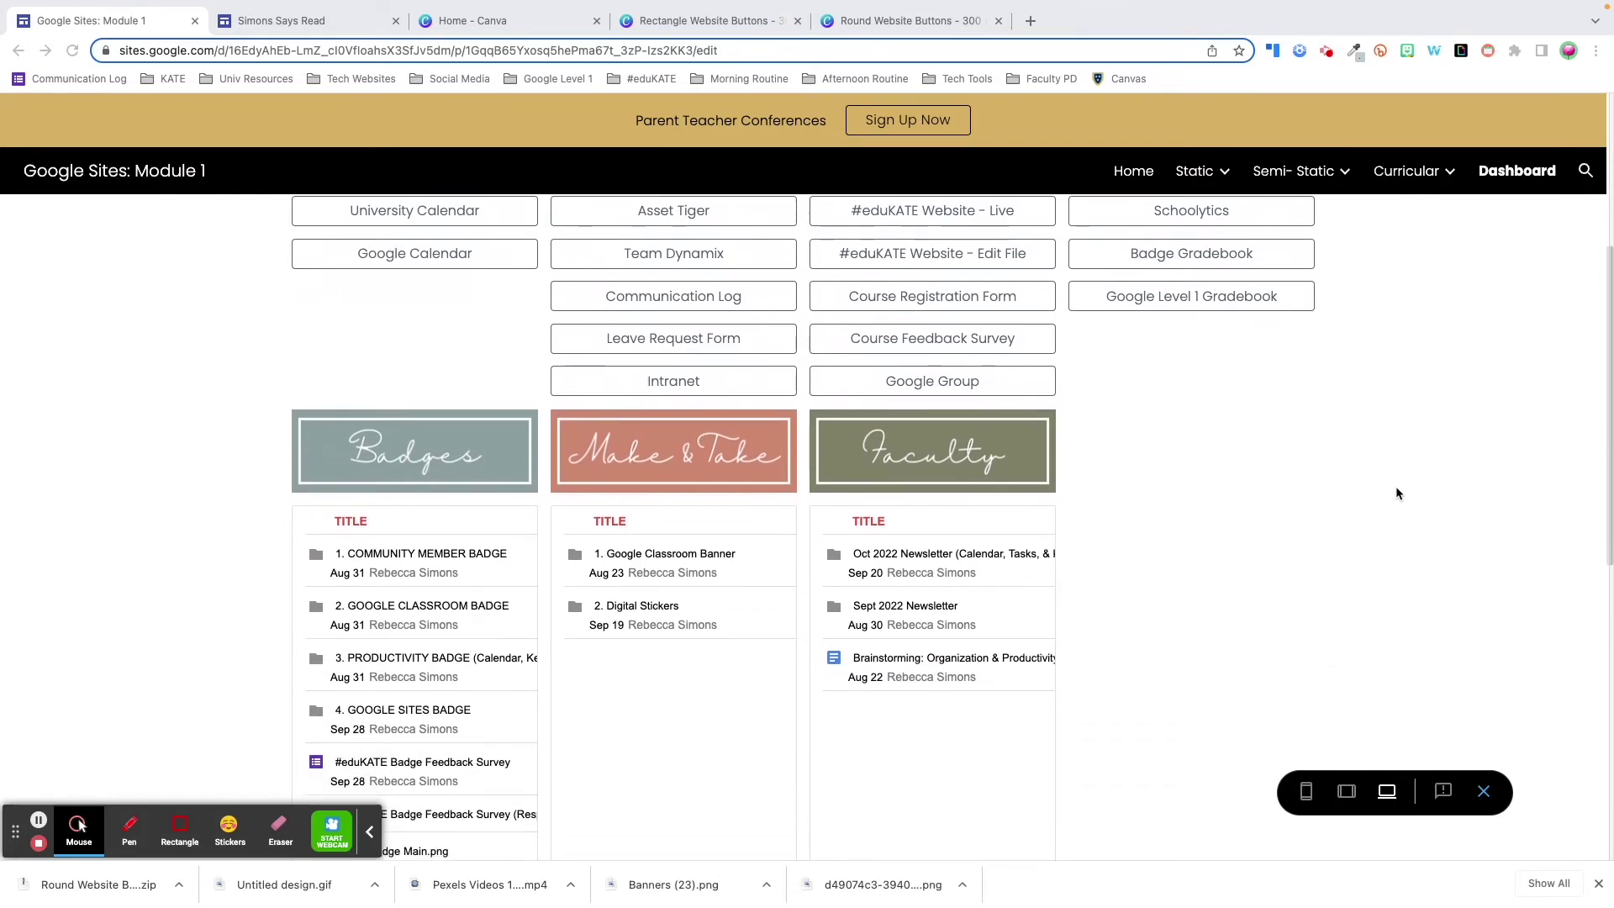
{"action": "scroll", "coordinate": [1398, 494], "scroll_direction": "down", "scroll_amount": 1}
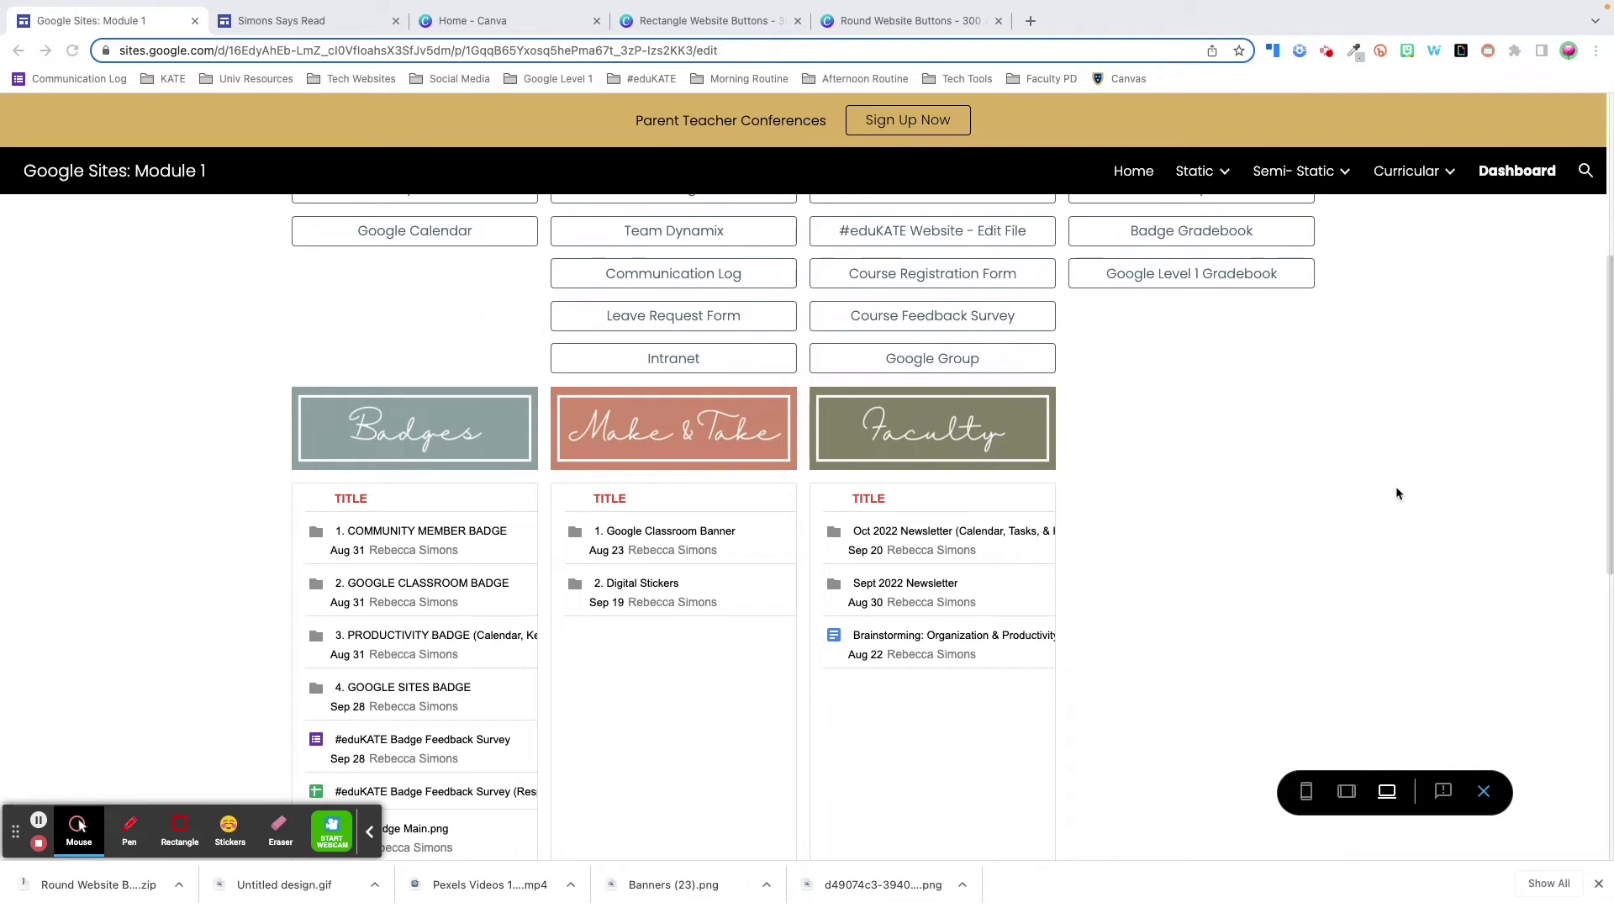
{"action": "scroll", "coordinate": [1397, 493], "scroll_direction": "down", "scroll_amount": 1}
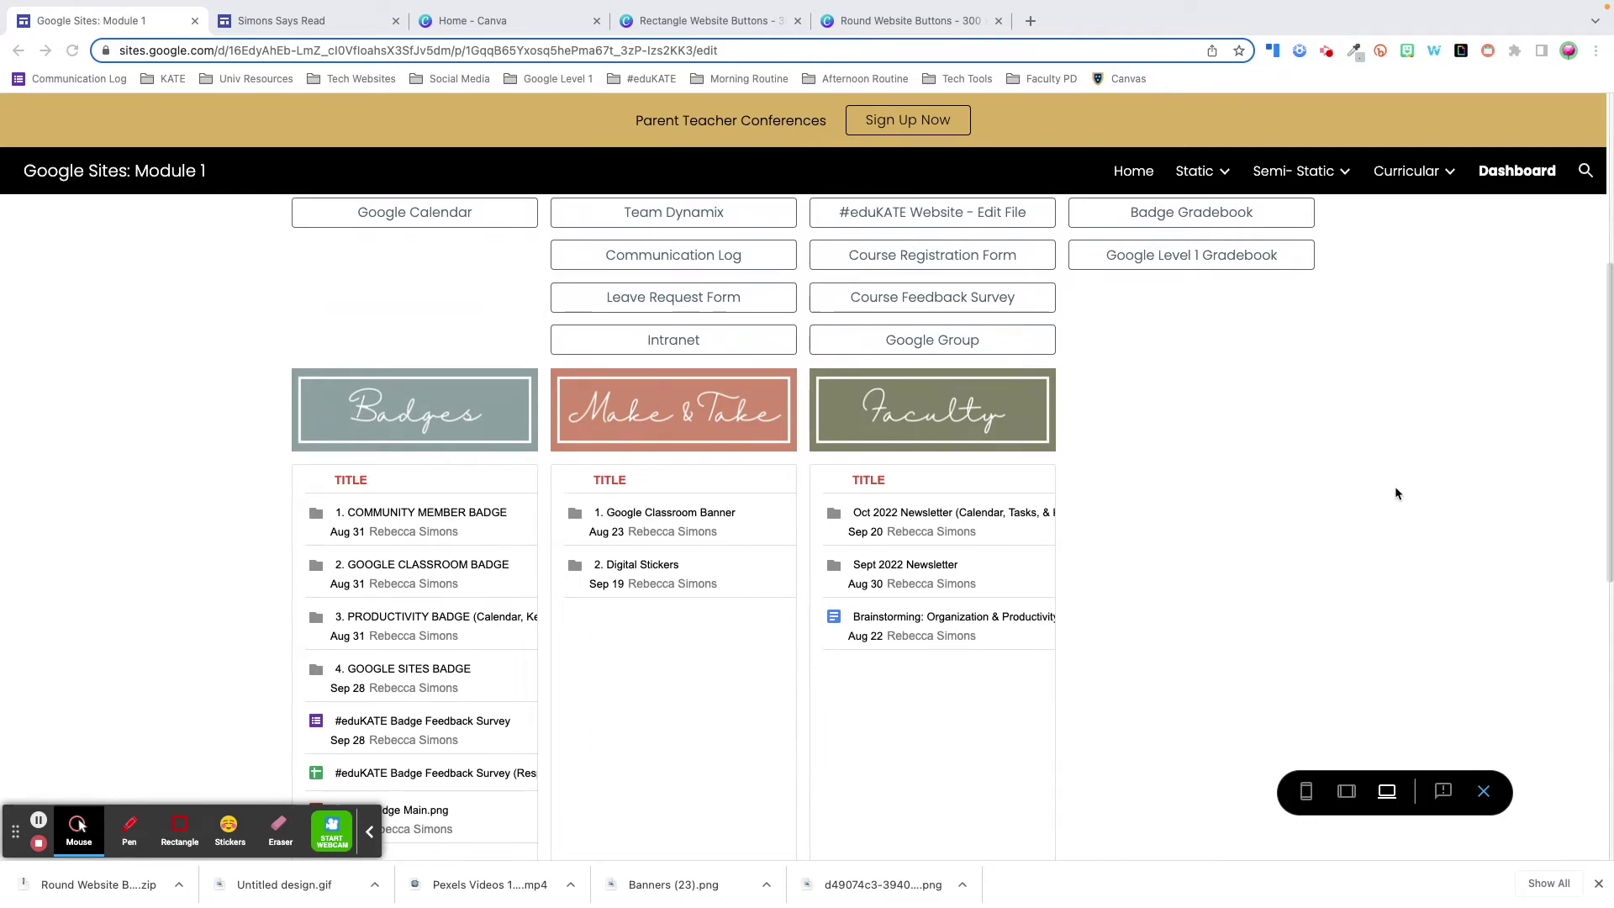
{"action": "scroll", "coordinate": [1397, 493], "scroll_direction": "down", "scroll_amount": 1}
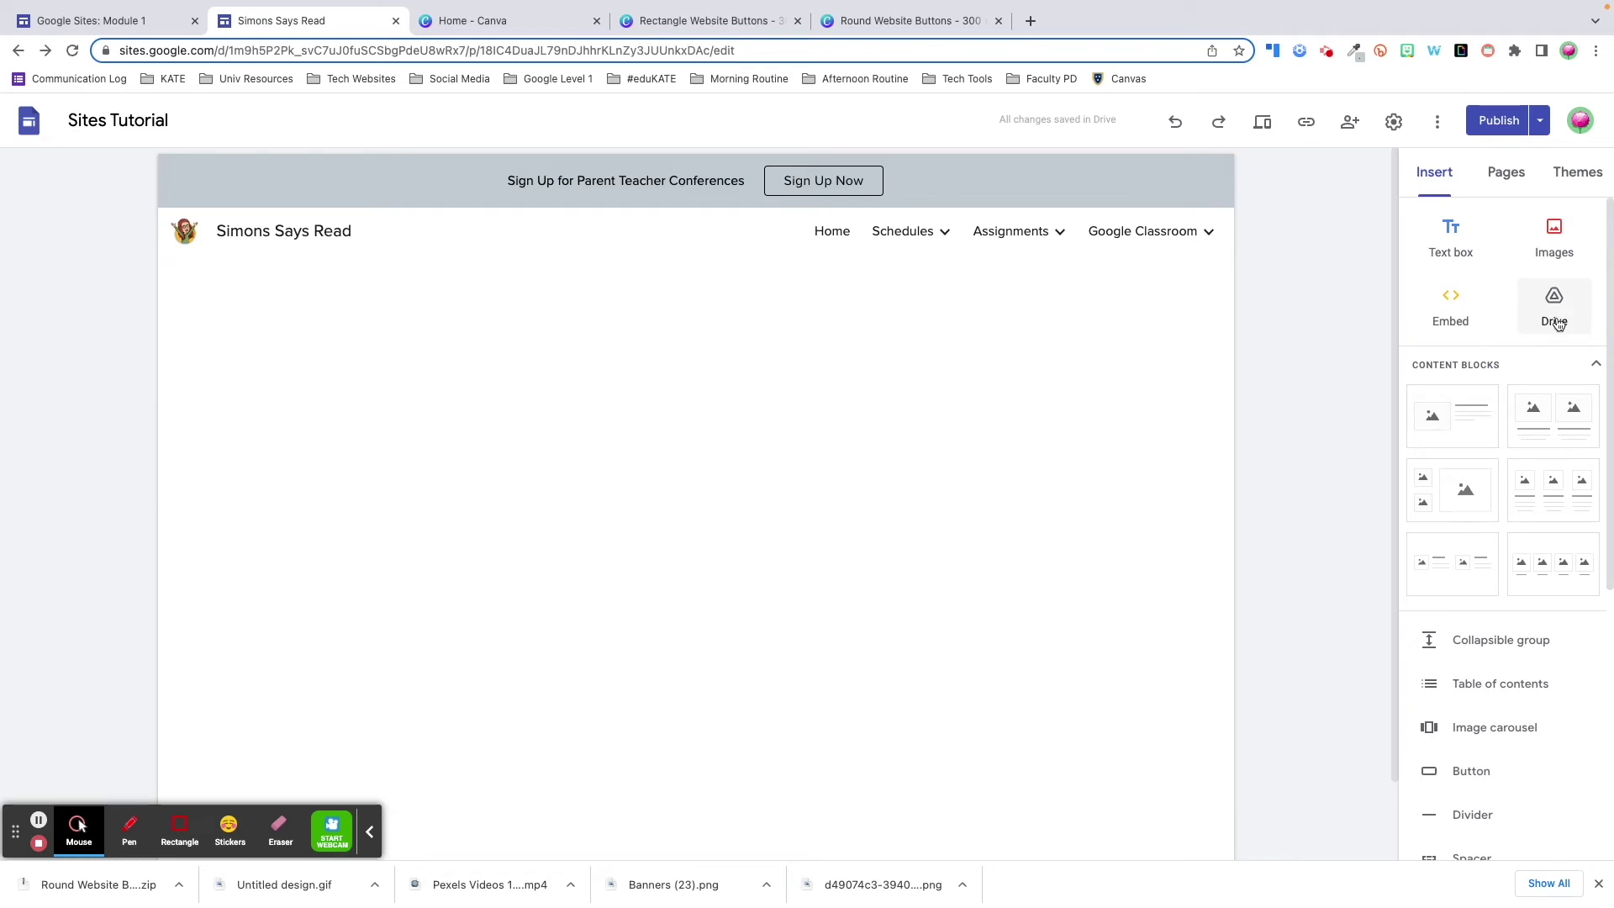
- Embed the 4. GOOGLE SITES BADGE folder from 2. PROJECTS > 4. #eduKATE BADGE PROJECT at half width
{"action": "left_click", "coordinate": [1556, 323]}
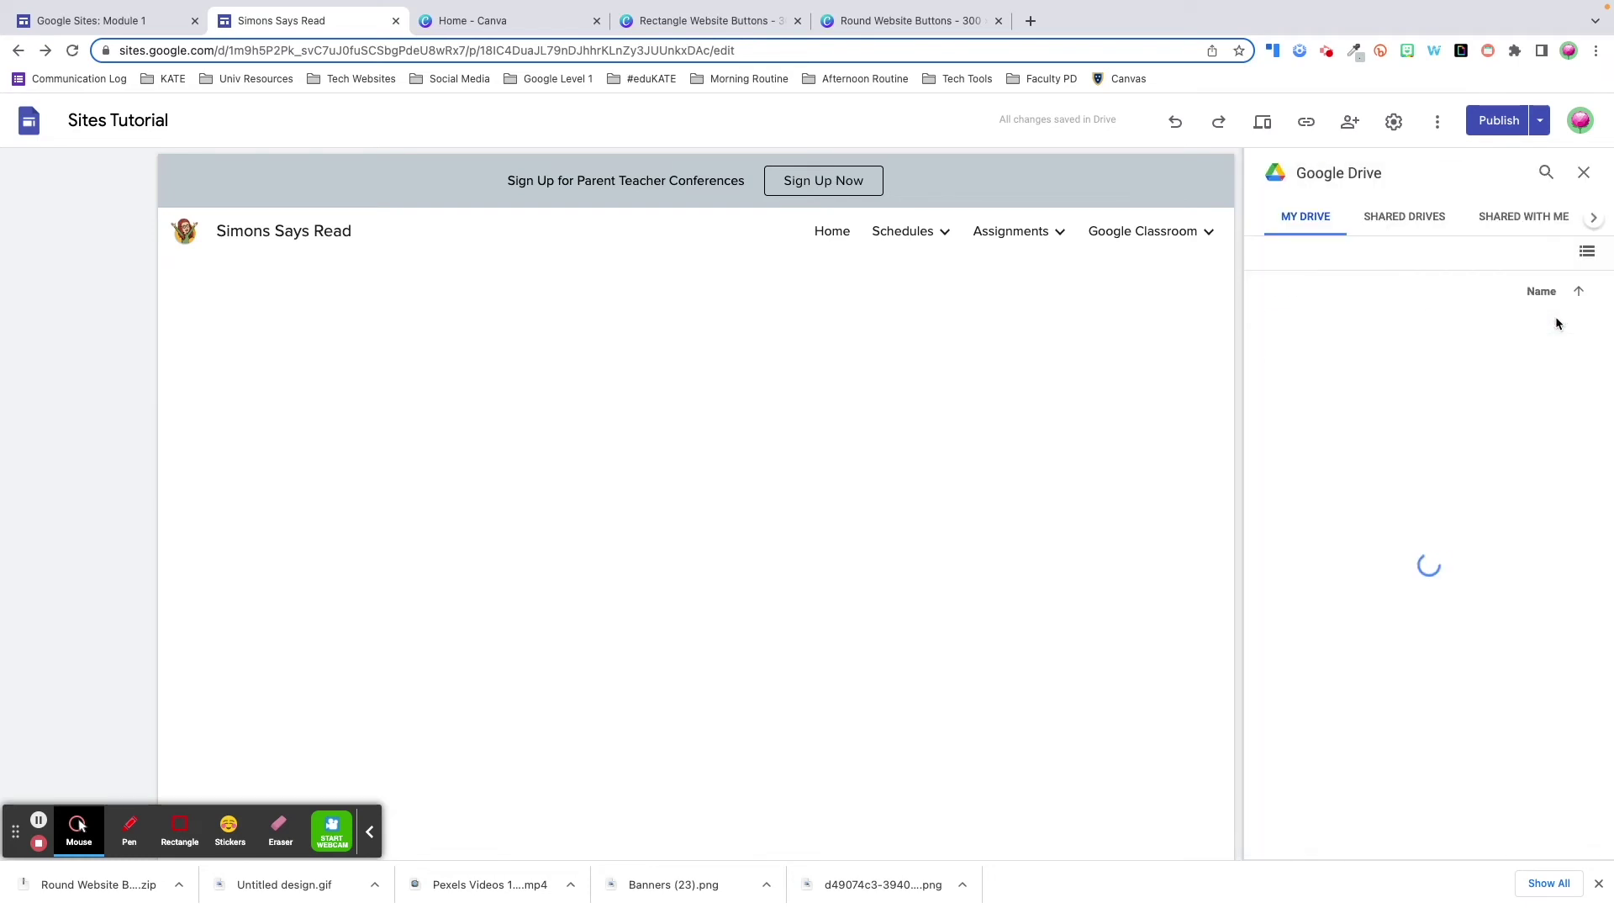
{"action": "double_click", "coordinate": [1532, 338]}
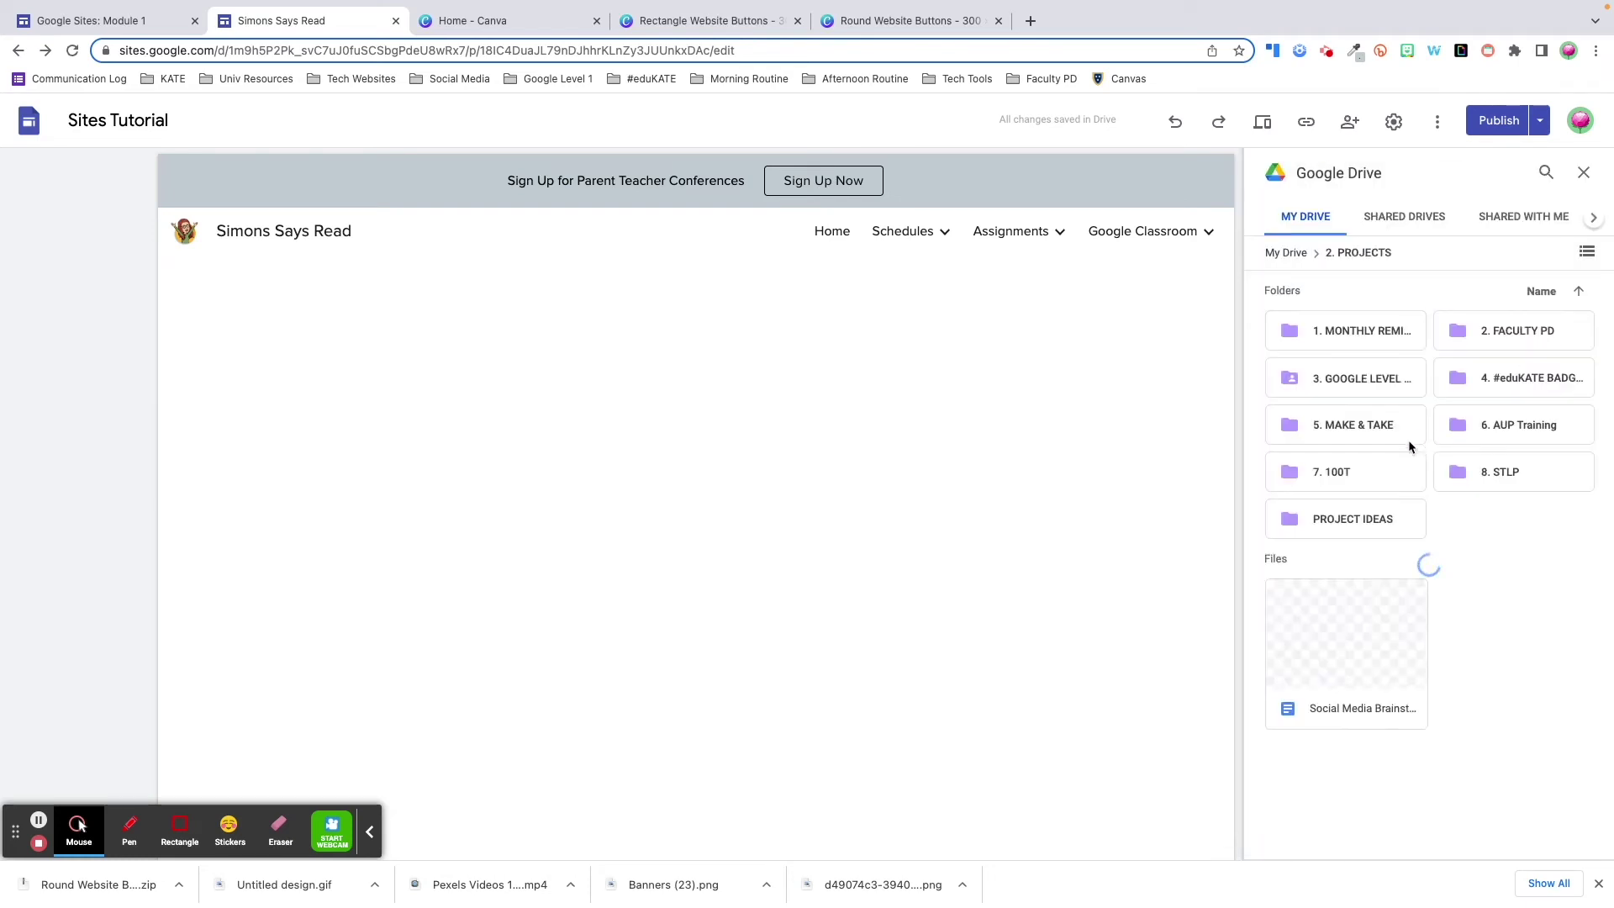
{"action": "double_click", "coordinate": [1507, 381]}
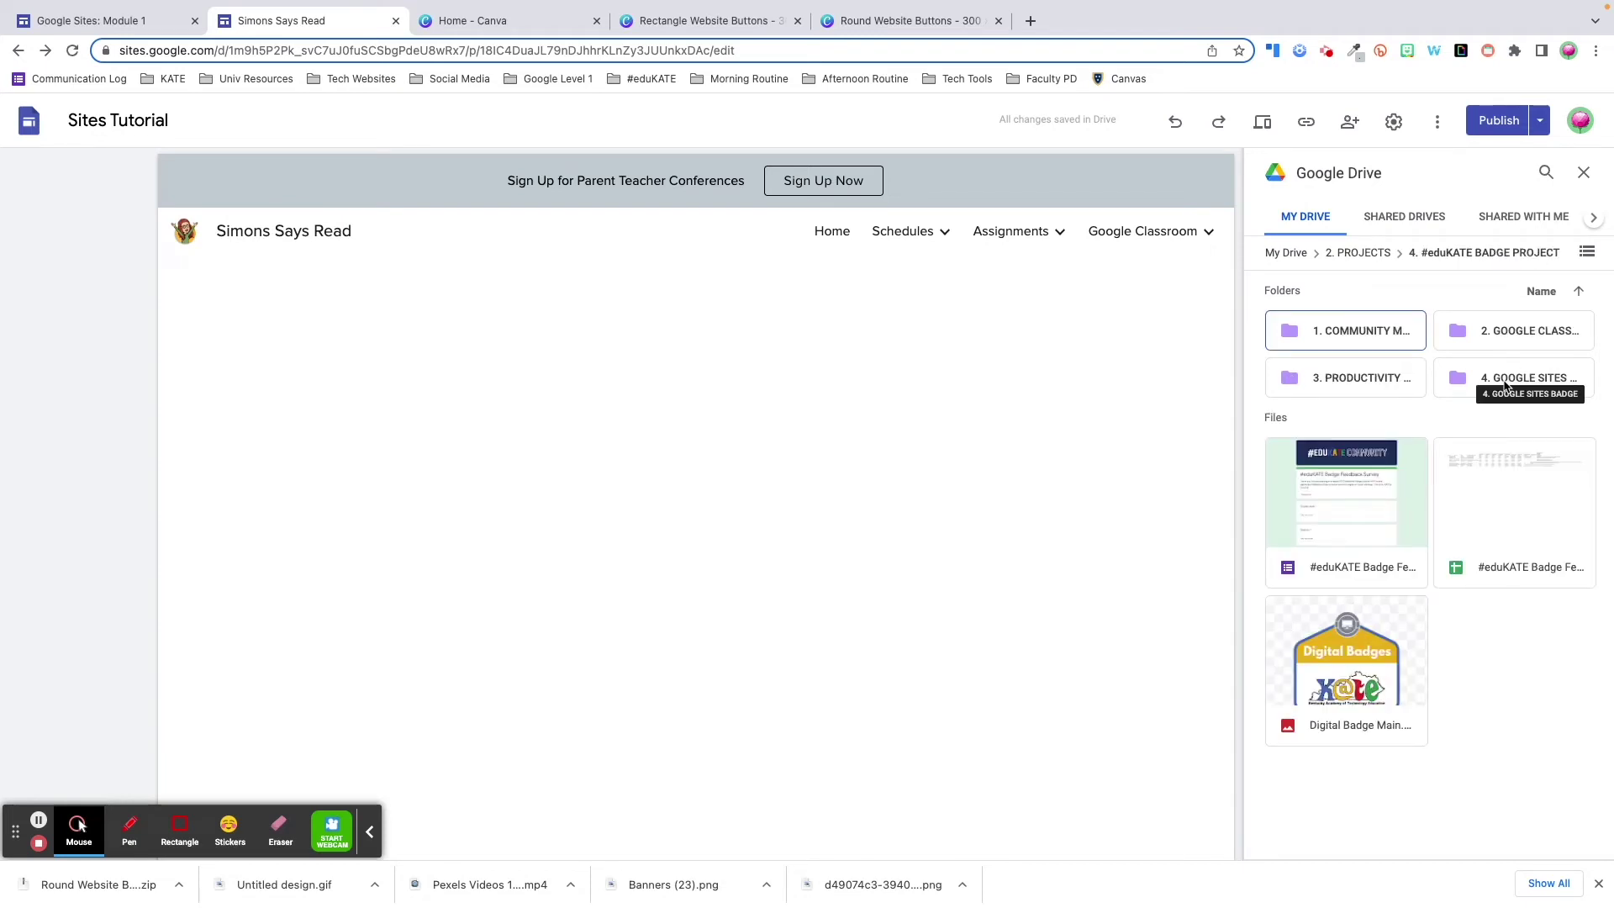
{"action": "left_click", "coordinate": [1505, 385]}
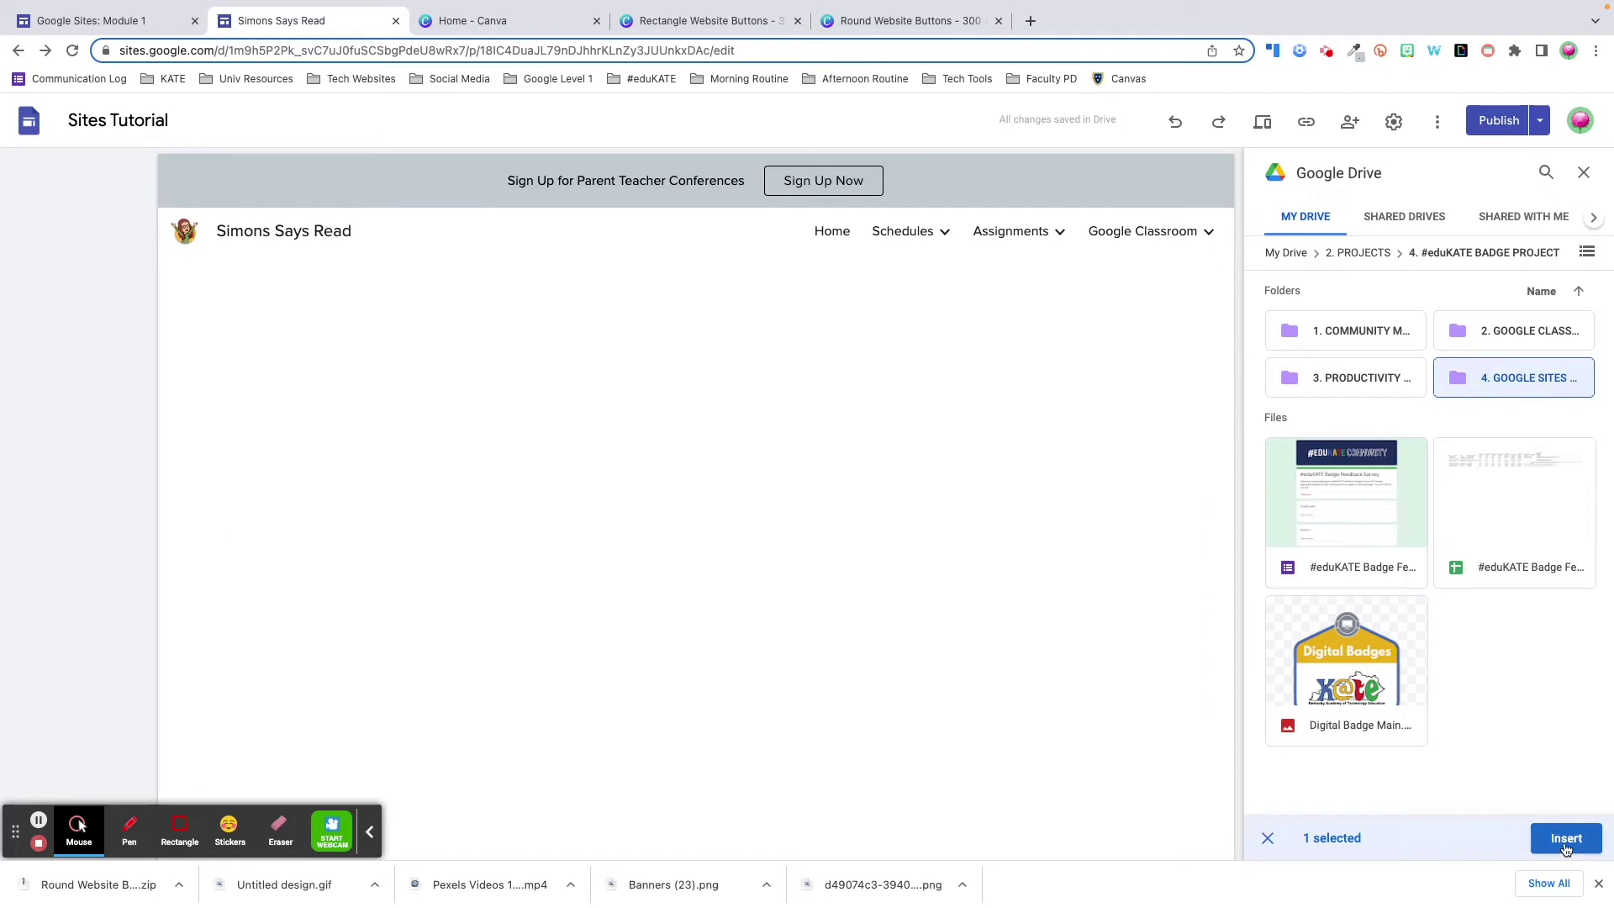
{"action": "left_click", "coordinate": [1566, 839]}
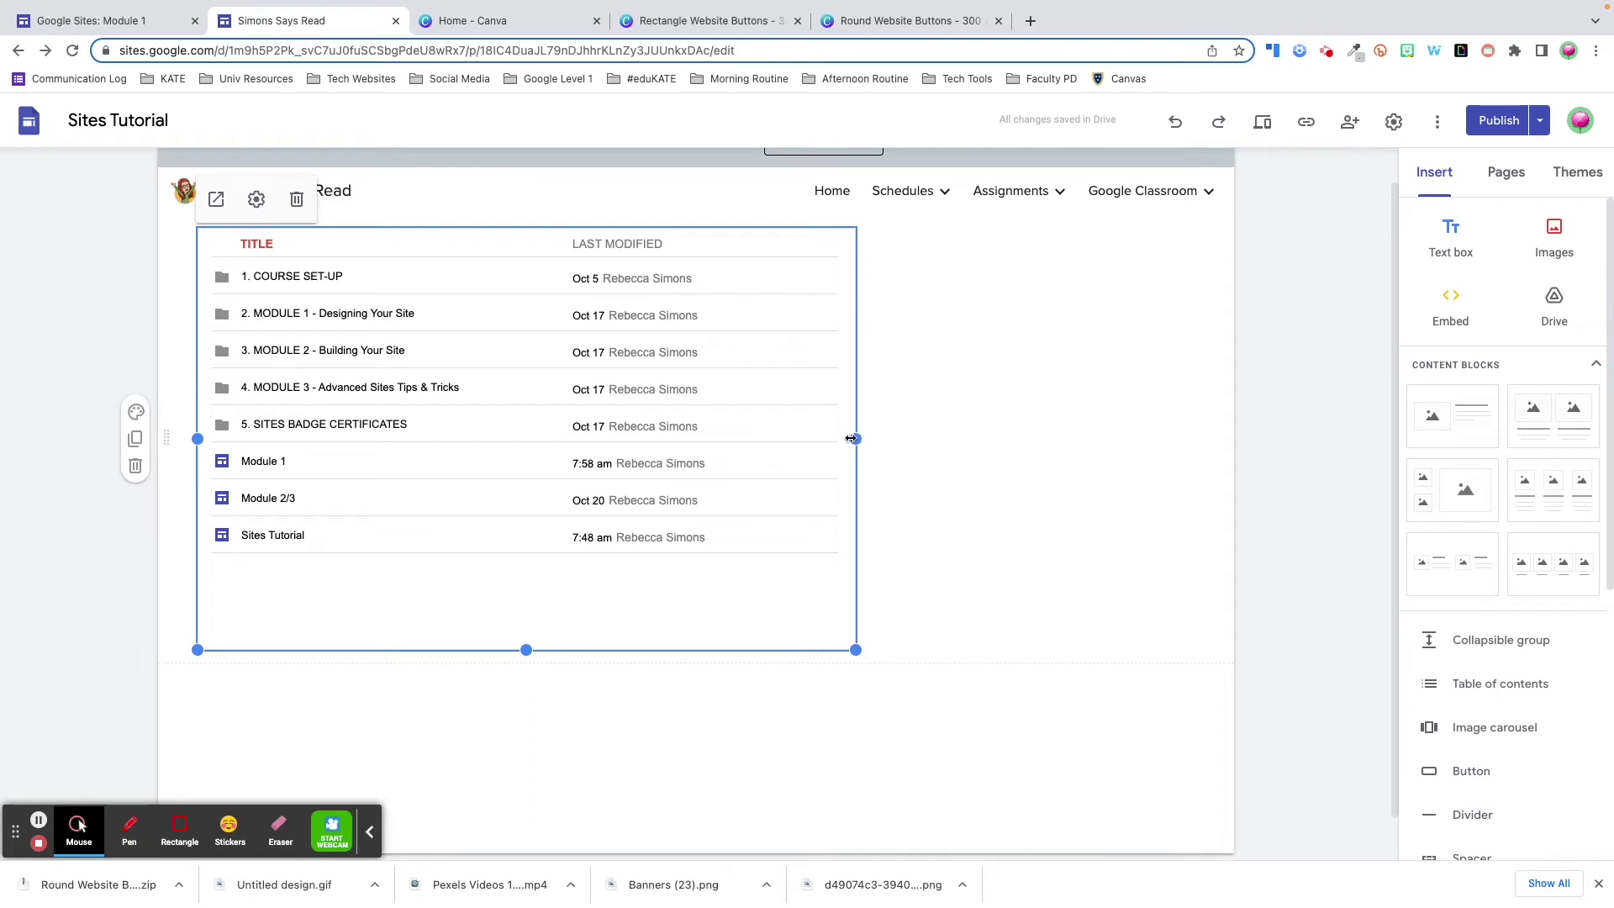
{"action": "left_click_drag", "start_coordinate": [852, 438], "coordinate": [516, 438]}
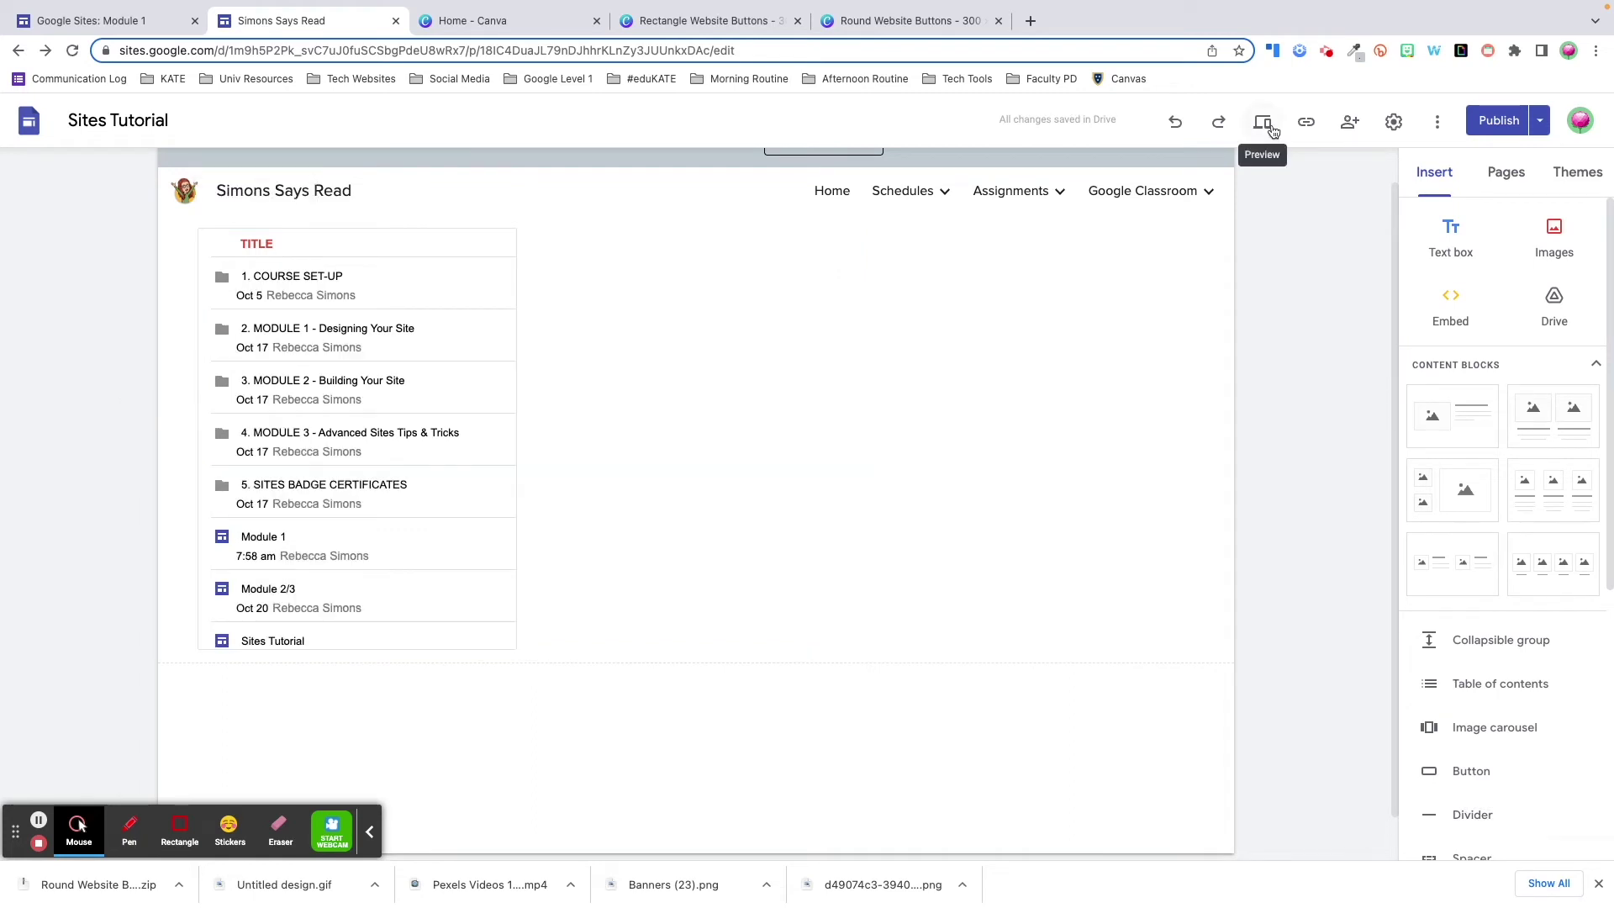
- Preview the page and test a module folder link in the embedded list
{"action": "left_click", "coordinate": [1272, 126]}
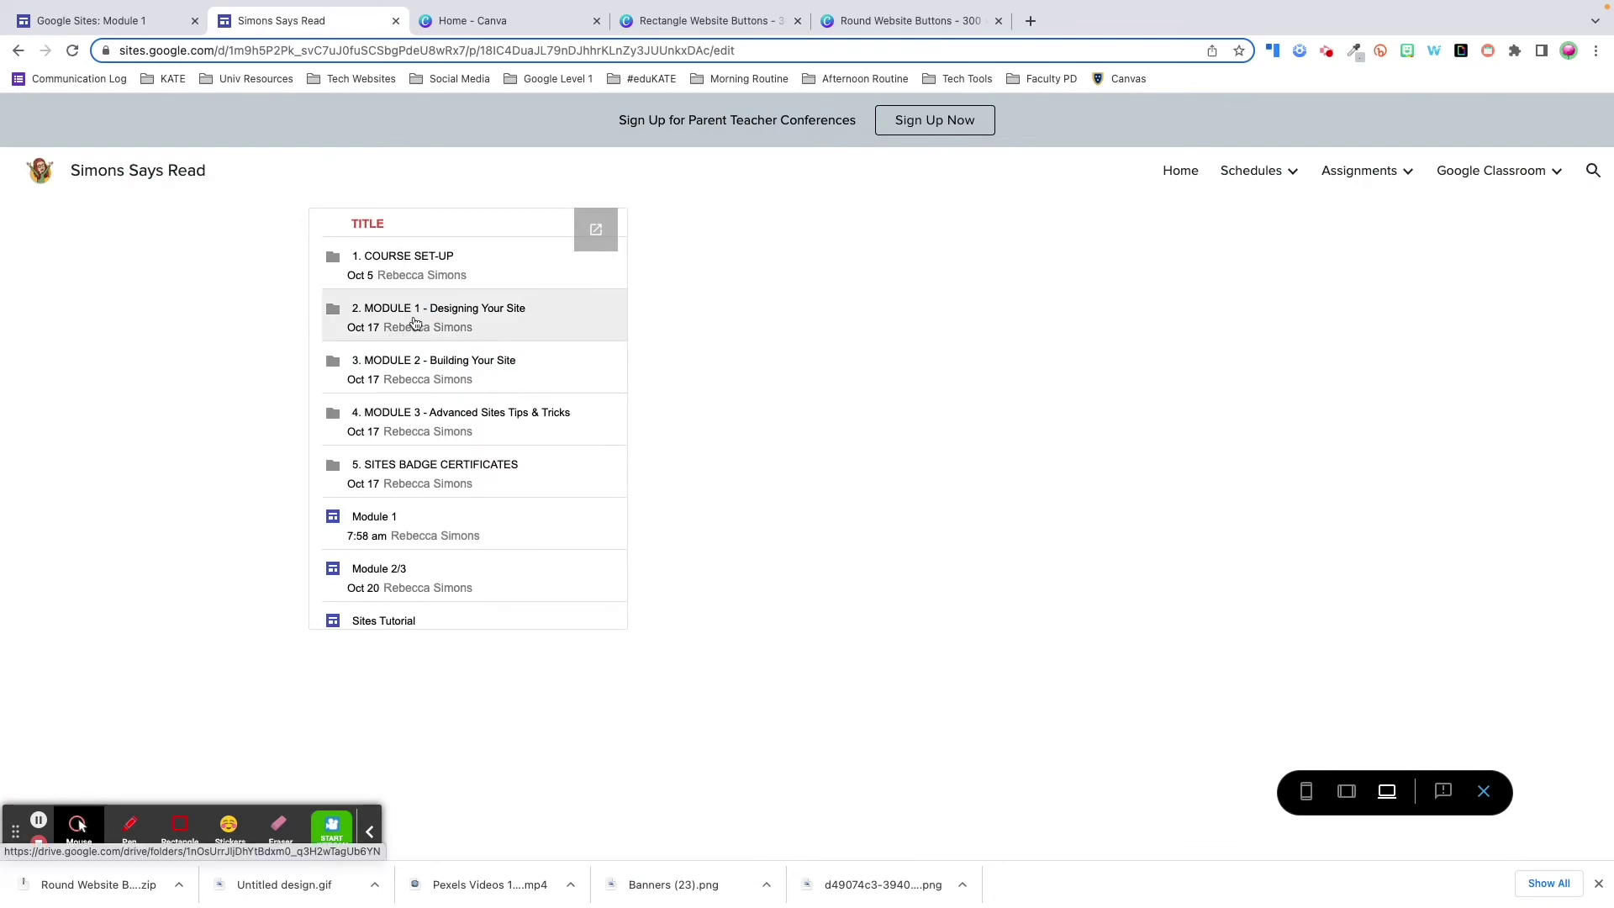
{"action": "left_click", "coordinate": [439, 370]}
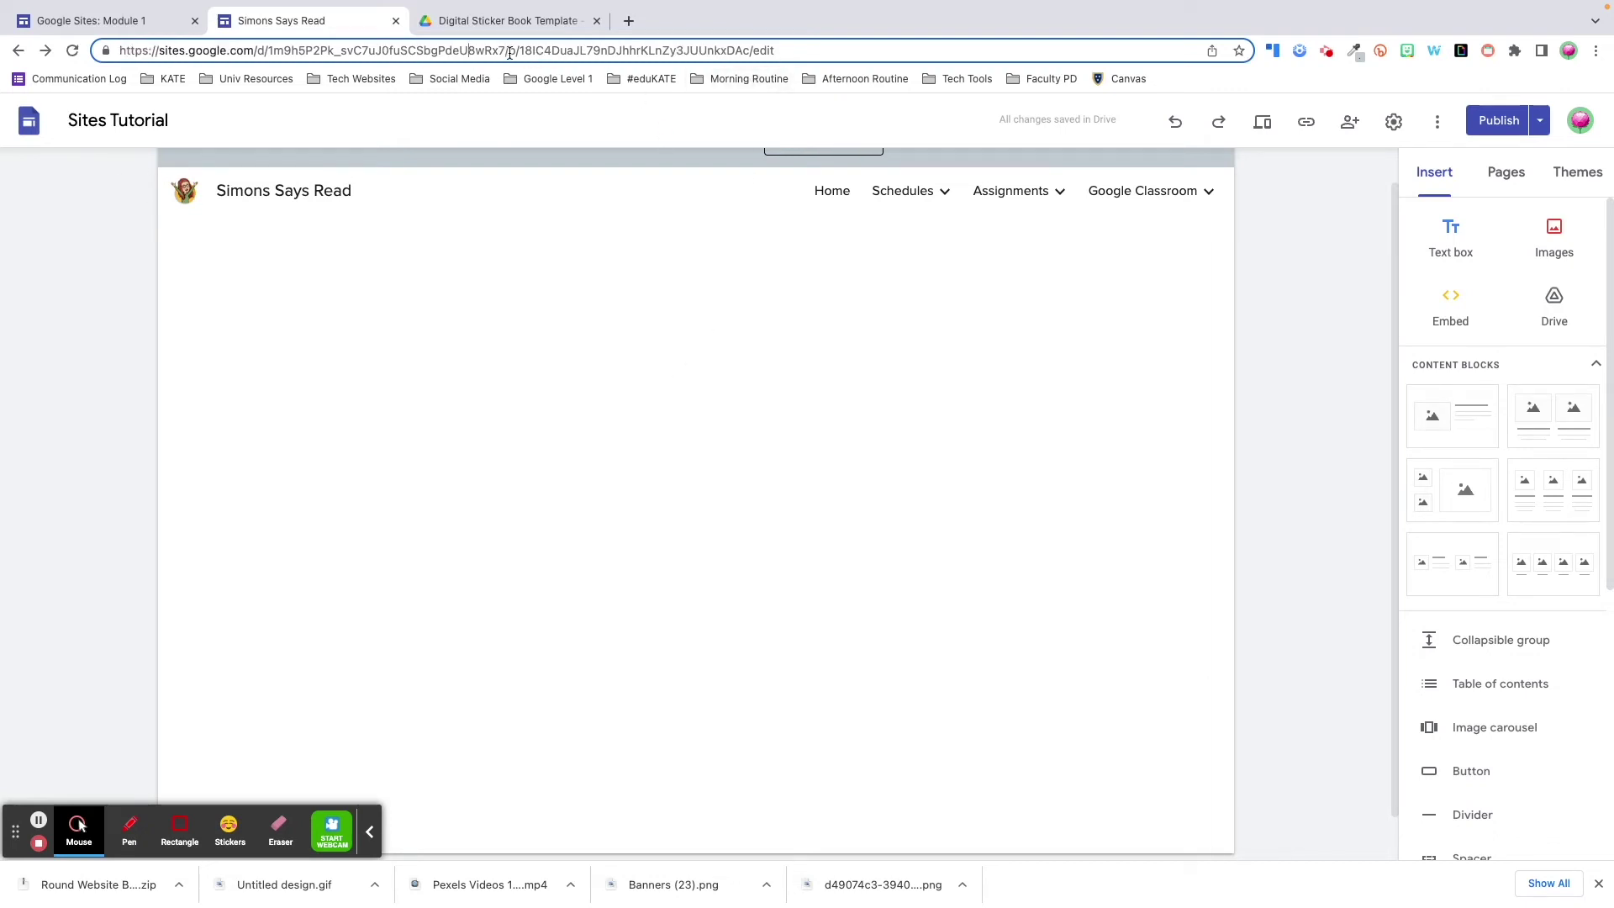
{"action": "left_click_drag", "start_coordinate": [510, 53], "coordinate": [809, 54]}
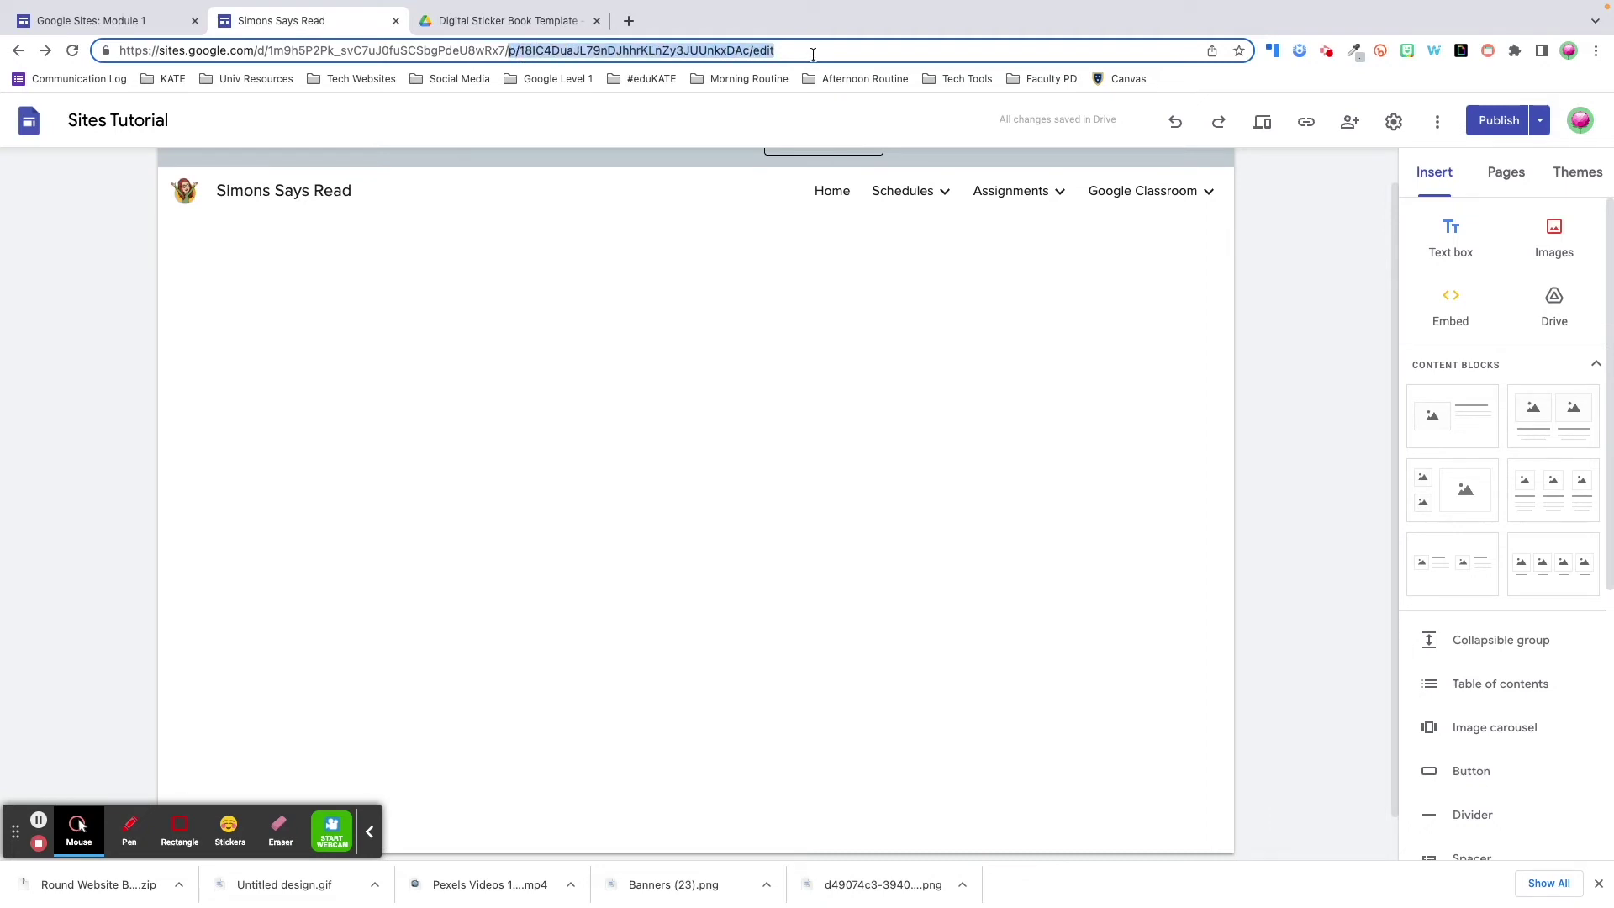
{"action": "key", "text": "BackSpace"}
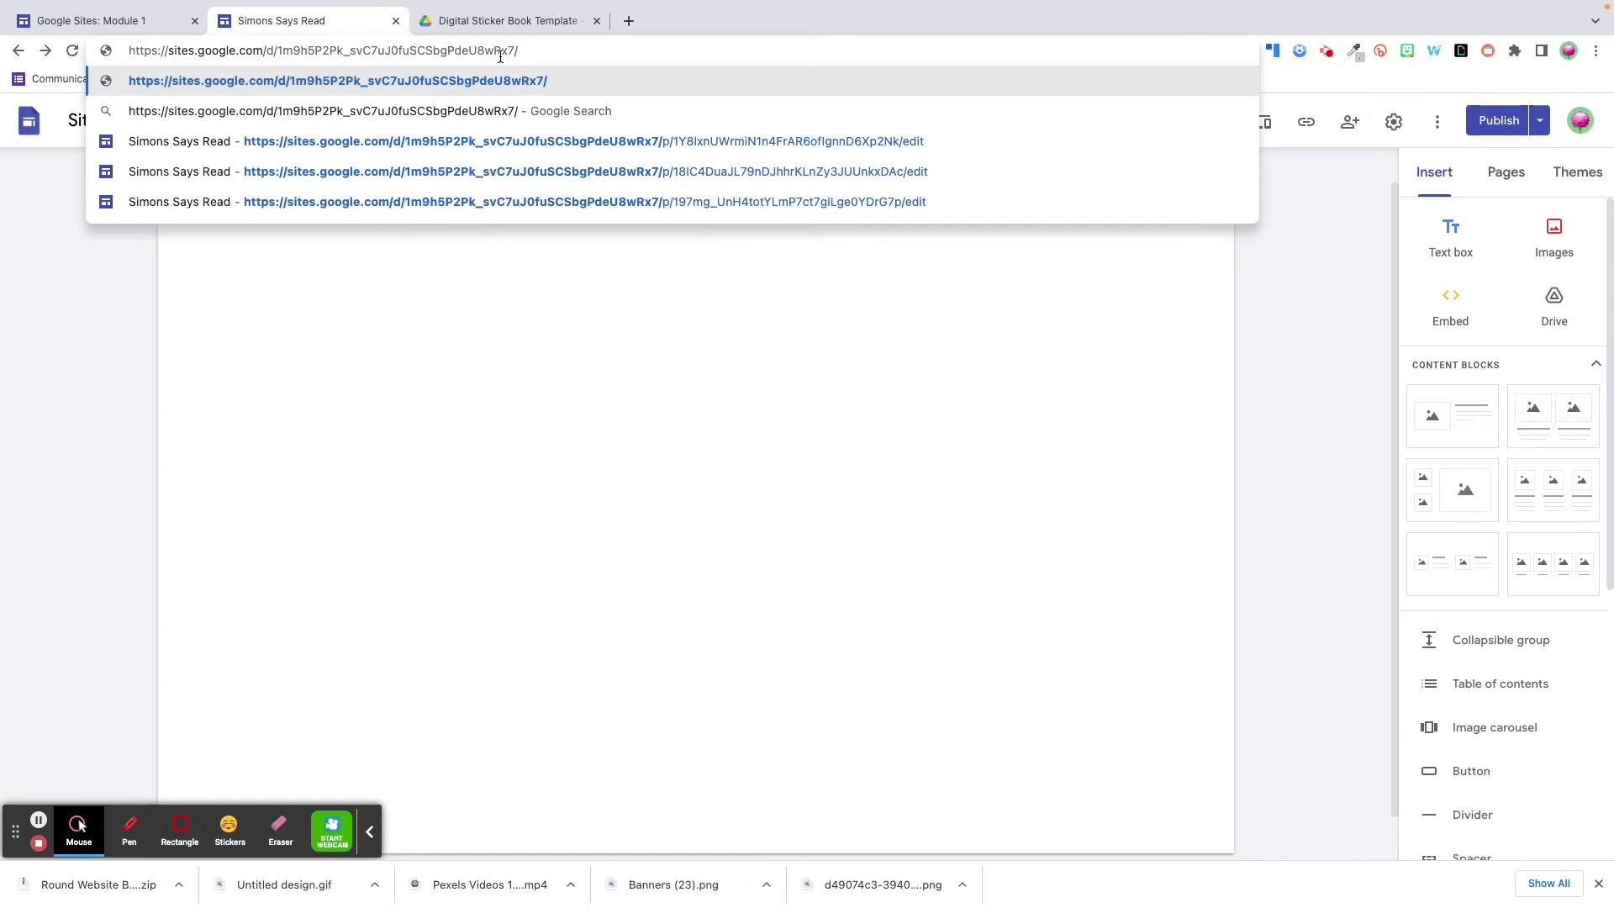
{"action": "type", "text": "t"}
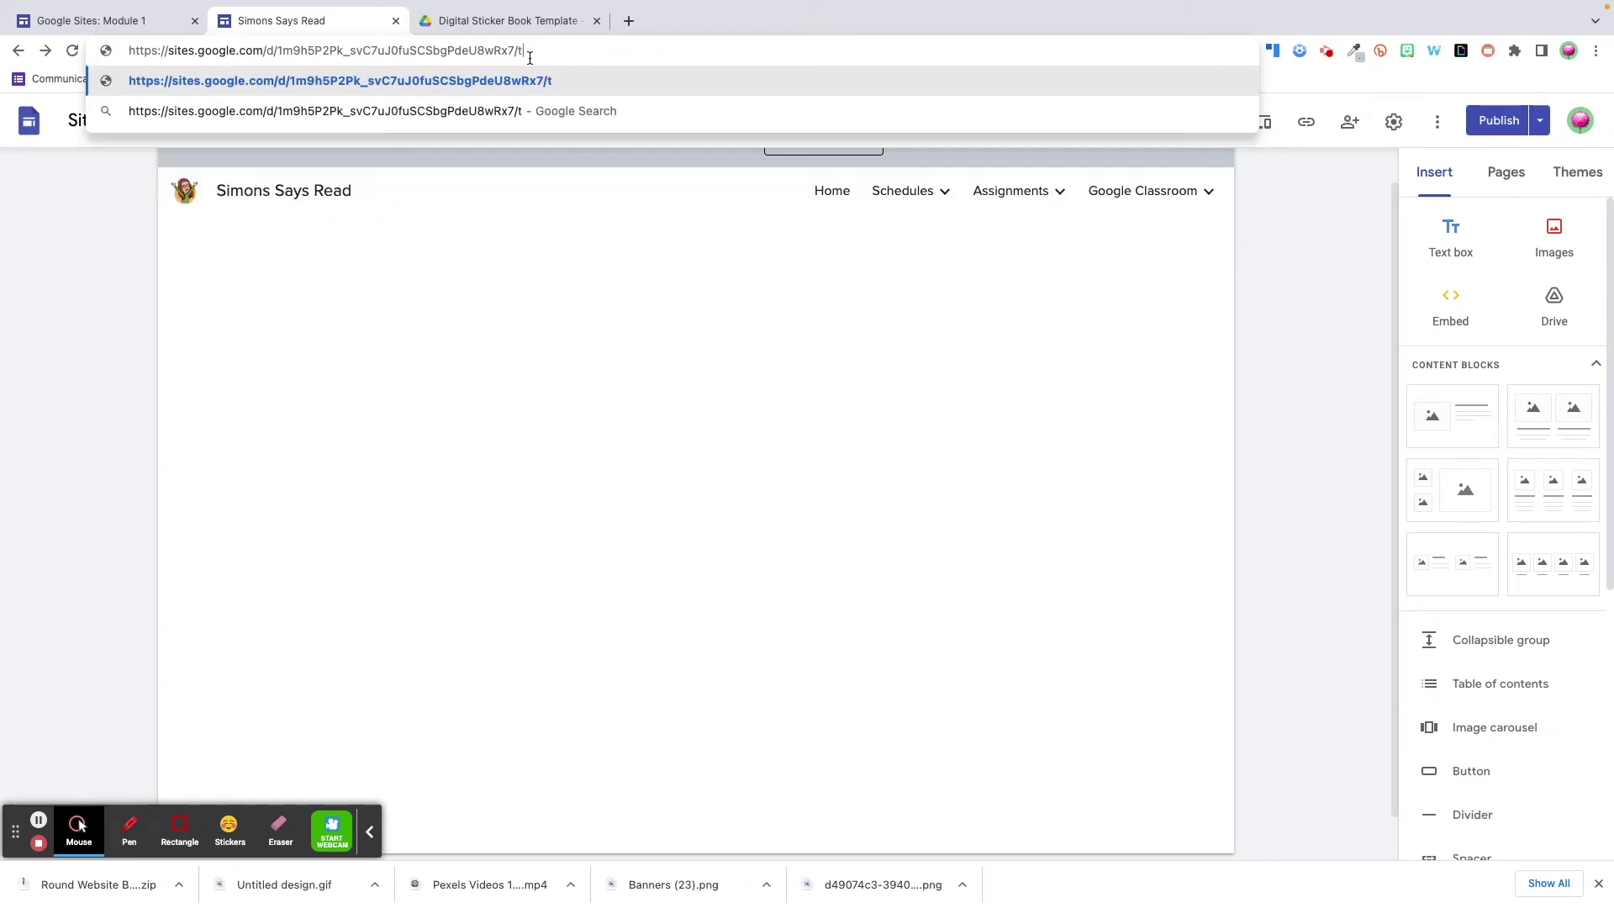
{"action": "type", "text": "emplate/preview"}
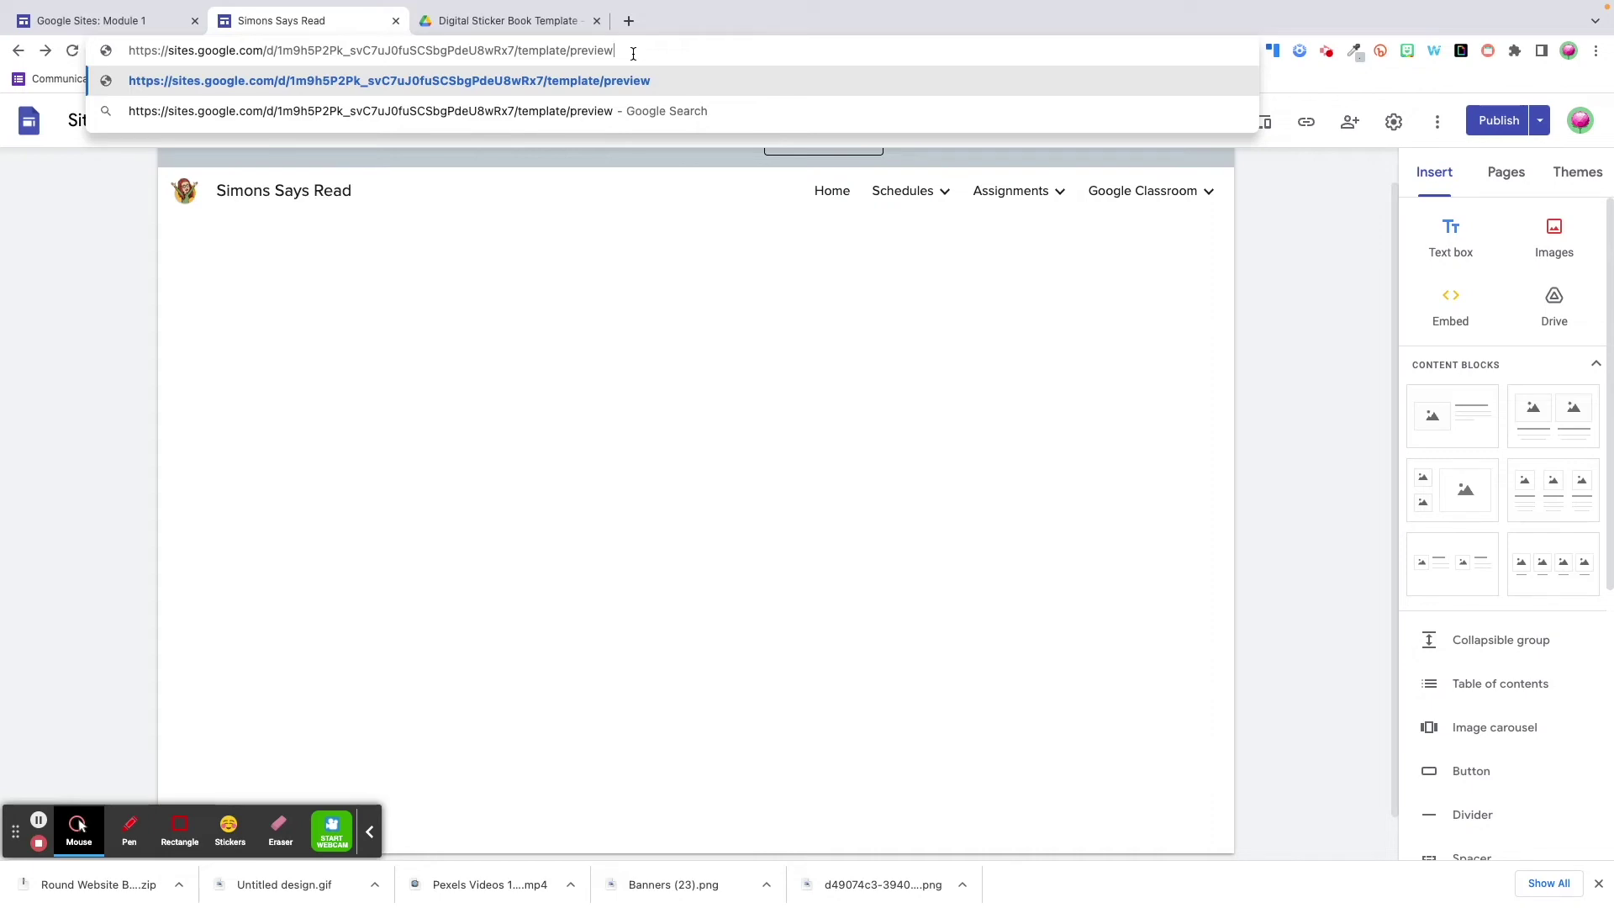
{"action": "key", "text": "Return"}
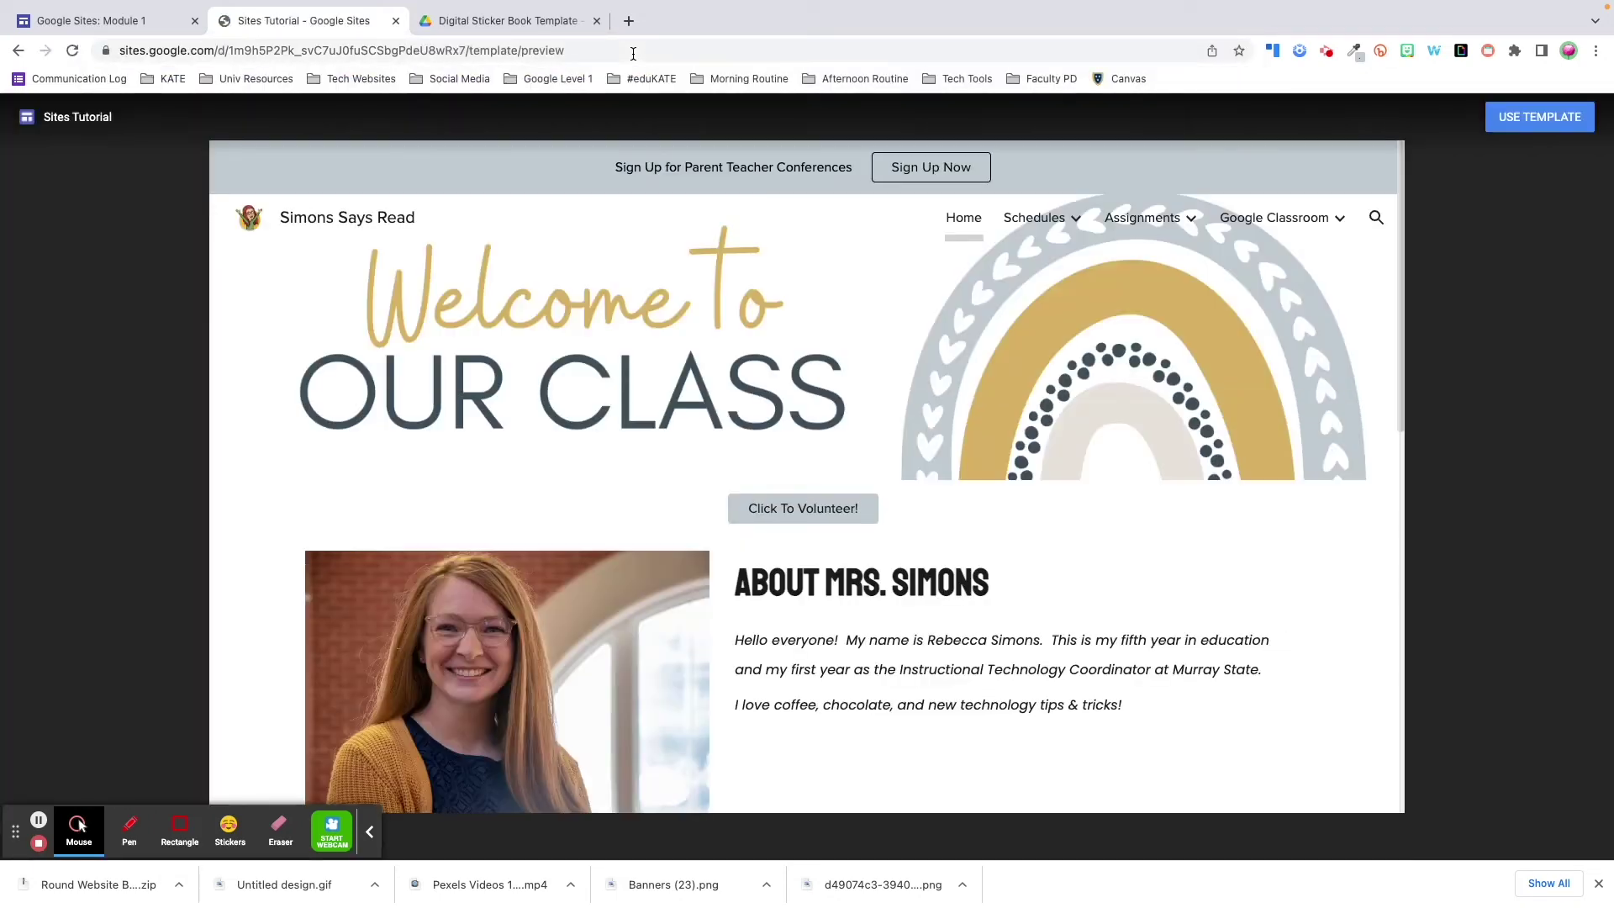
{"action": "scroll", "coordinate": [810, 575], "scroll_direction": "down", "scroll_amount": 10}
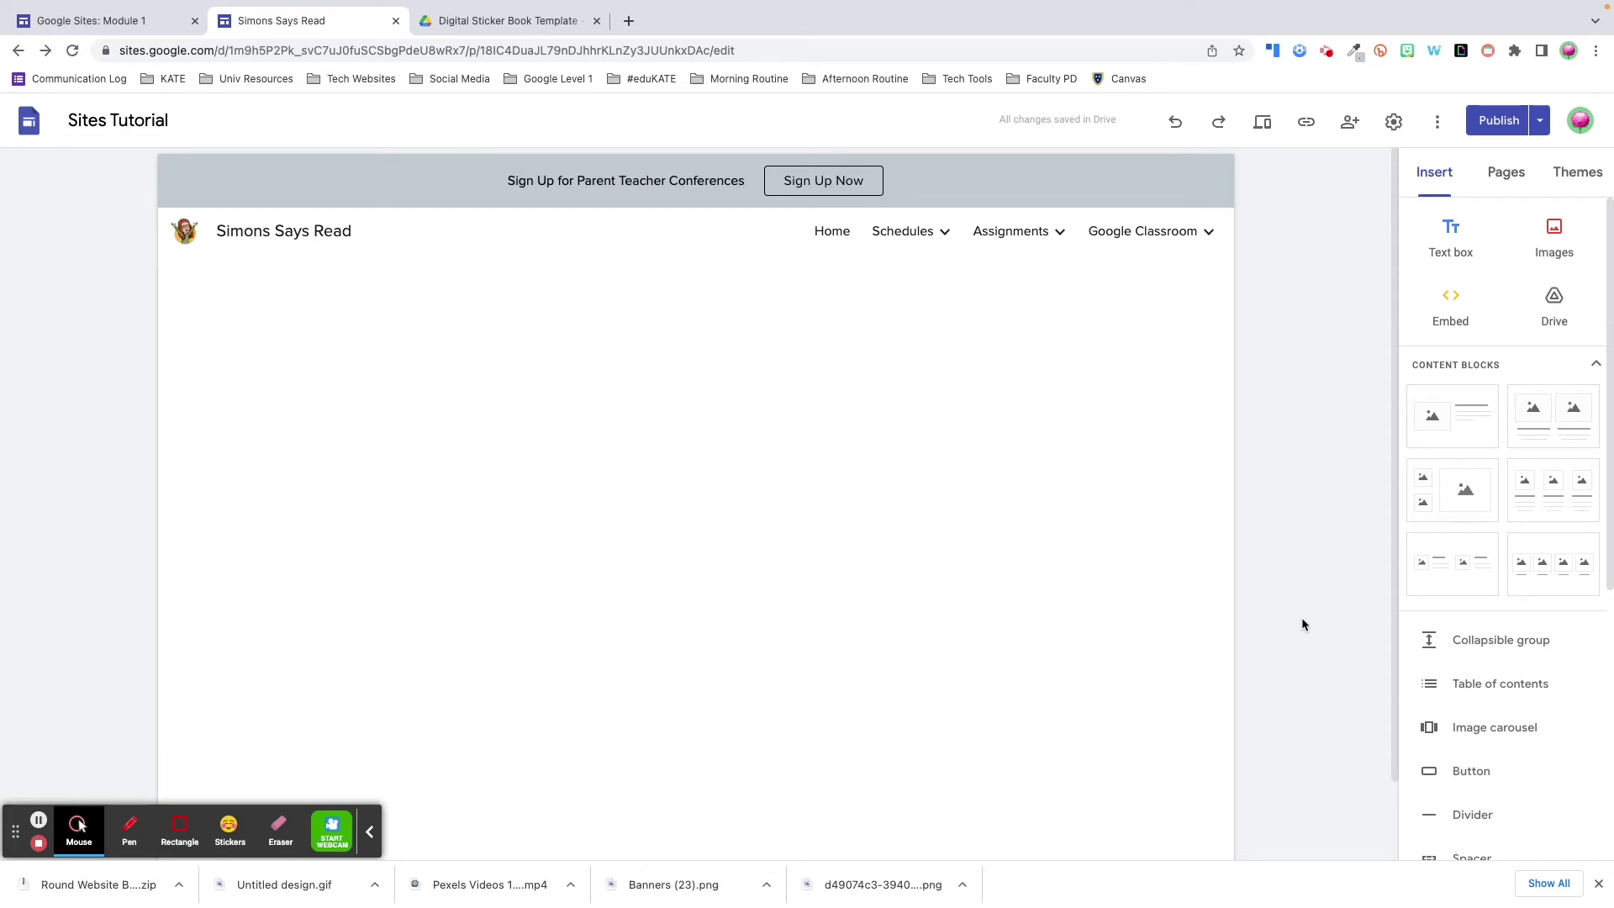
- Copy the published site link and open a Chrome Guest window
{"action": "left_click", "coordinate": [1307, 123]}
{"action": "left_click", "coordinate": [994, 496]}
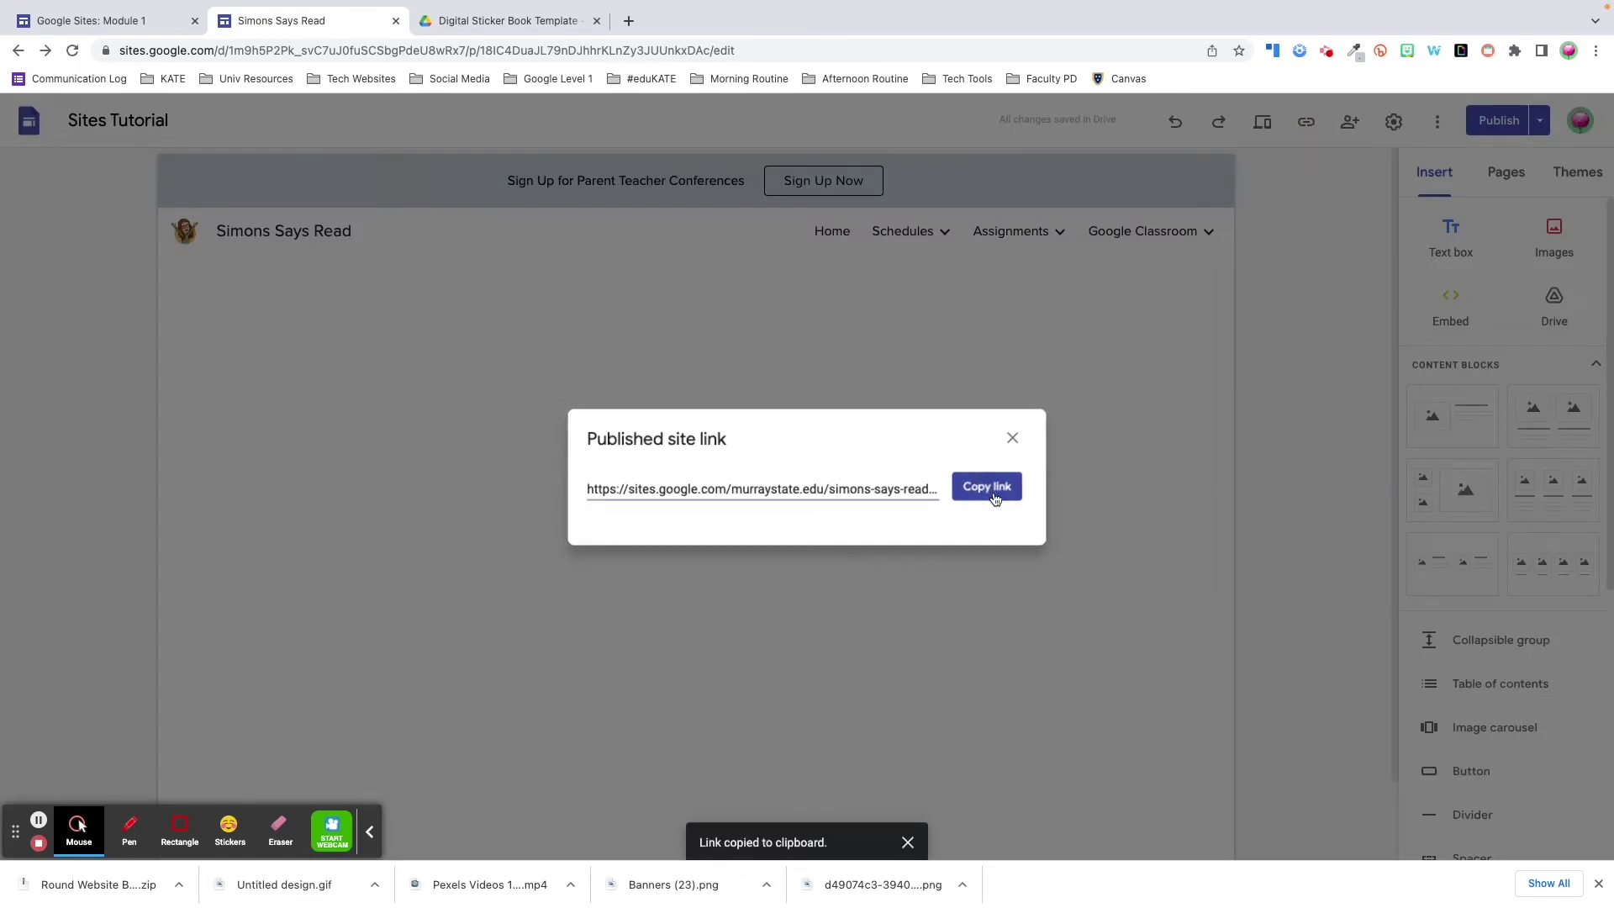
{"action": "left_click", "coordinate": [1568, 51]}
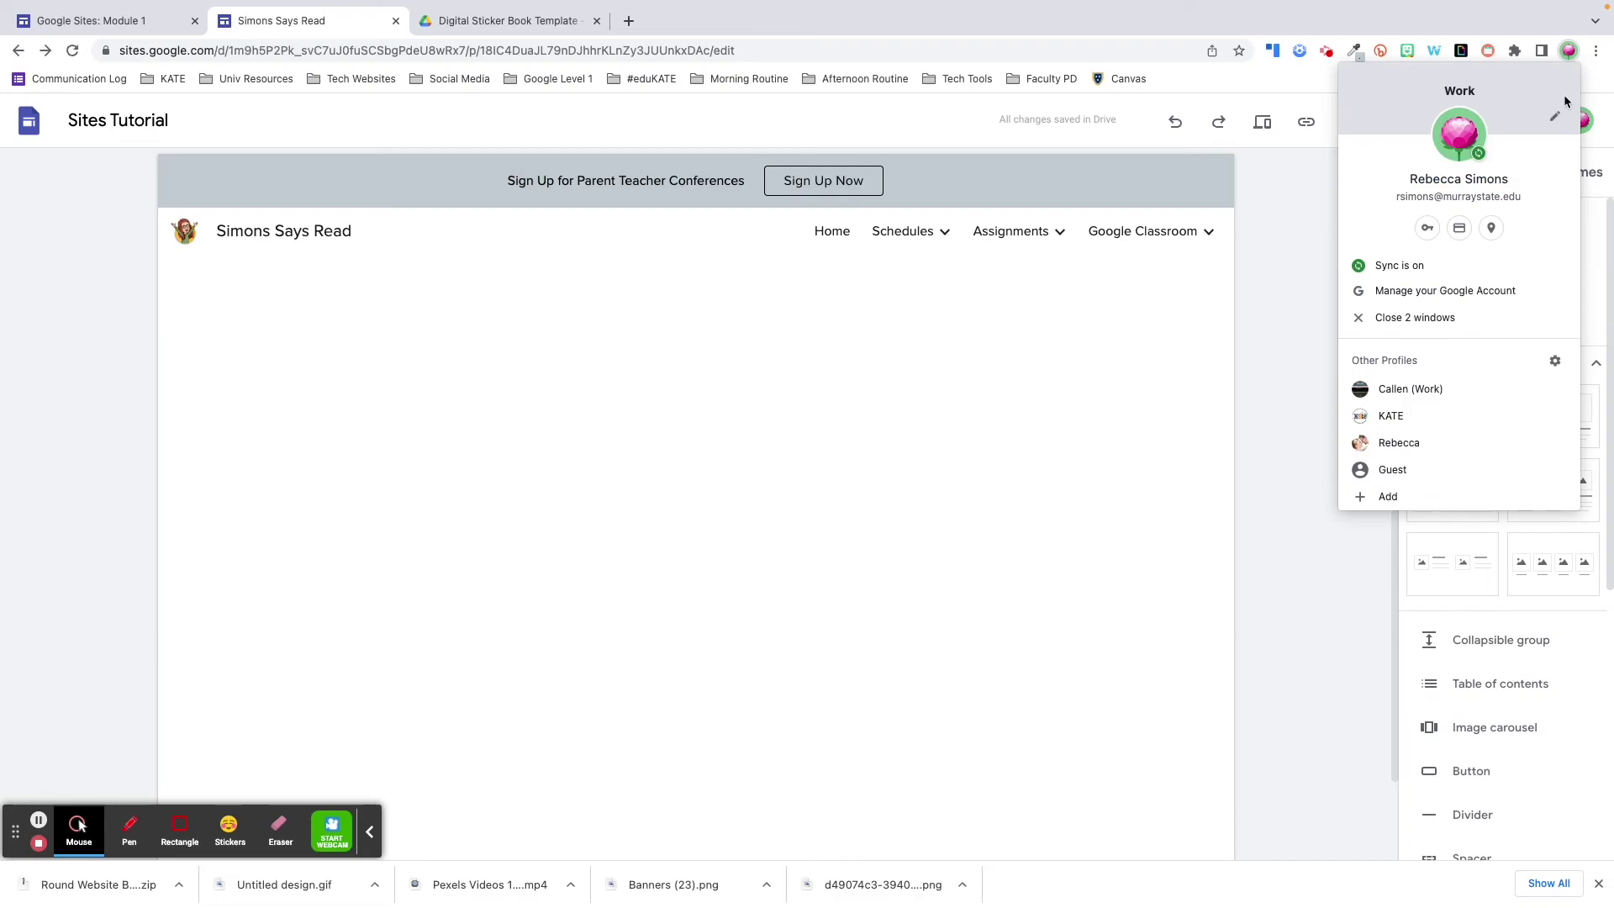
{"action": "left_click", "coordinate": [1436, 471]}
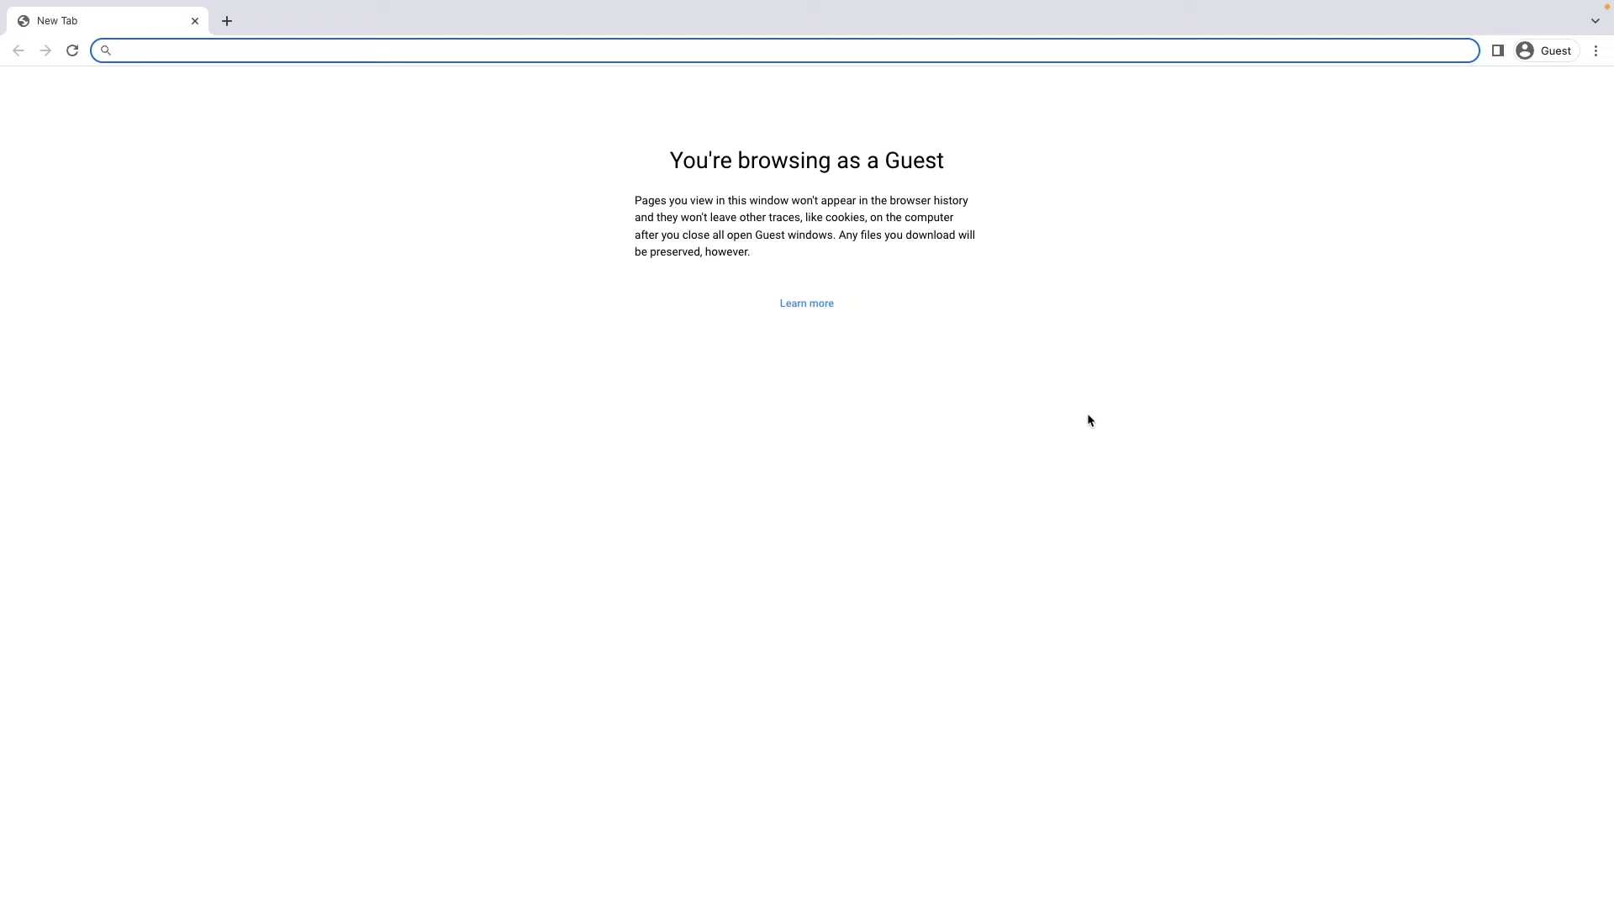
- Load the published site in the Guest window and view the Class Schedule & Calendar page
{"action": "key", "text": "ctrl+v"}
{"action": "key", "text": "Return"}
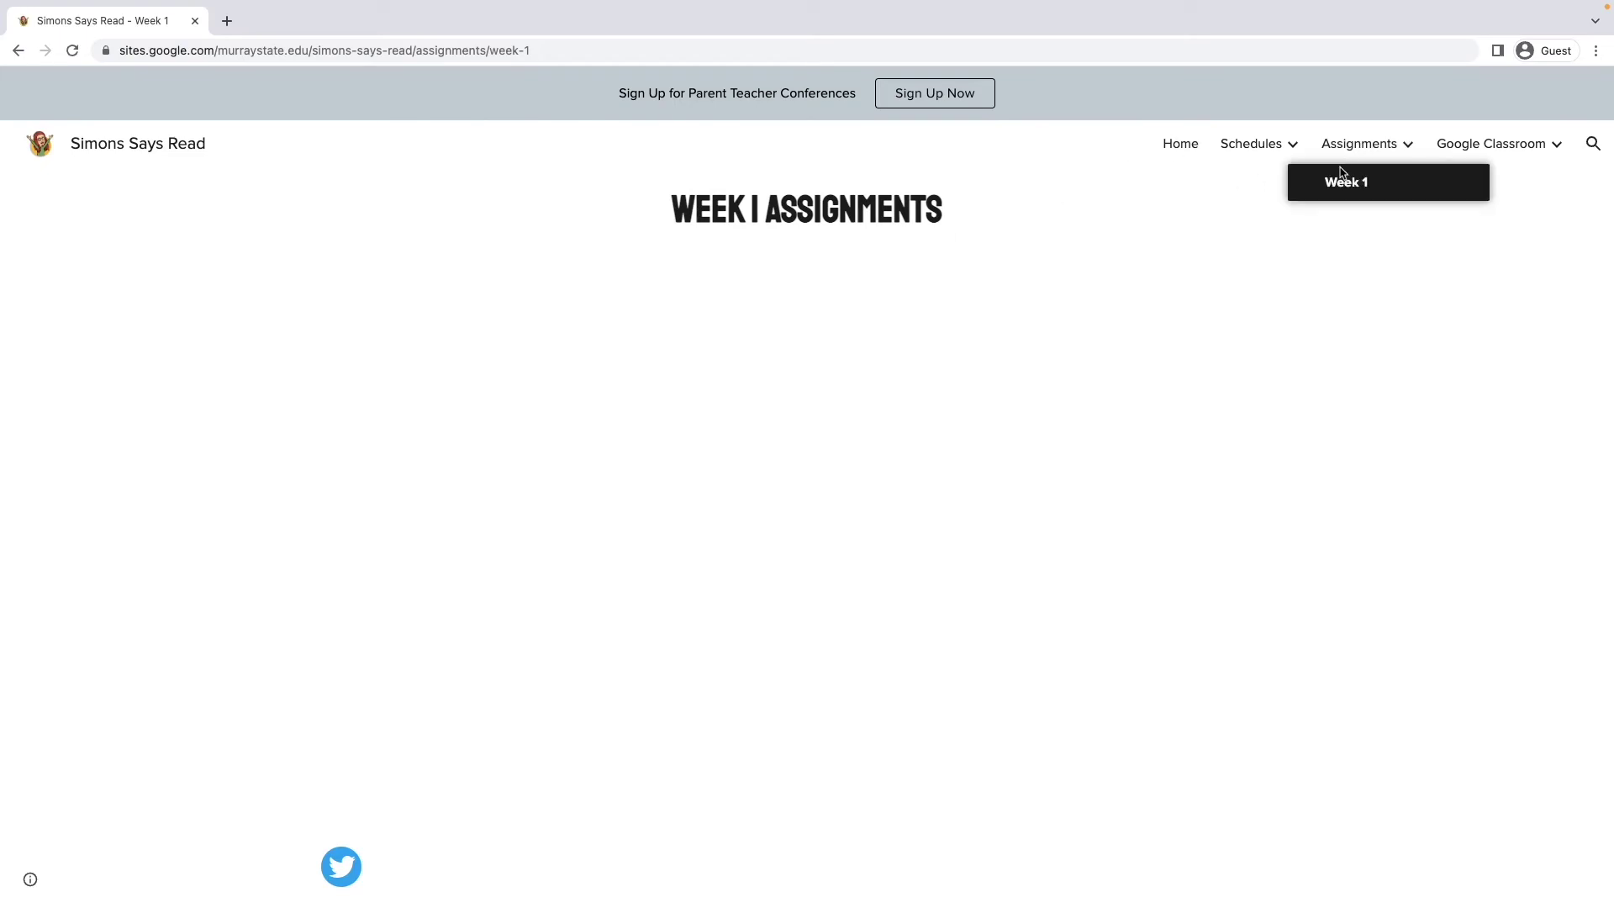
{"action": "mouse_move", "coordinate": [1252, 144]}
{"action": "left_click", "coordinate": [1261, 183]}
{"action": "scroll", "coordinate": [1218, 415], "scroll_direction": "down", "scroll_amount": 10}
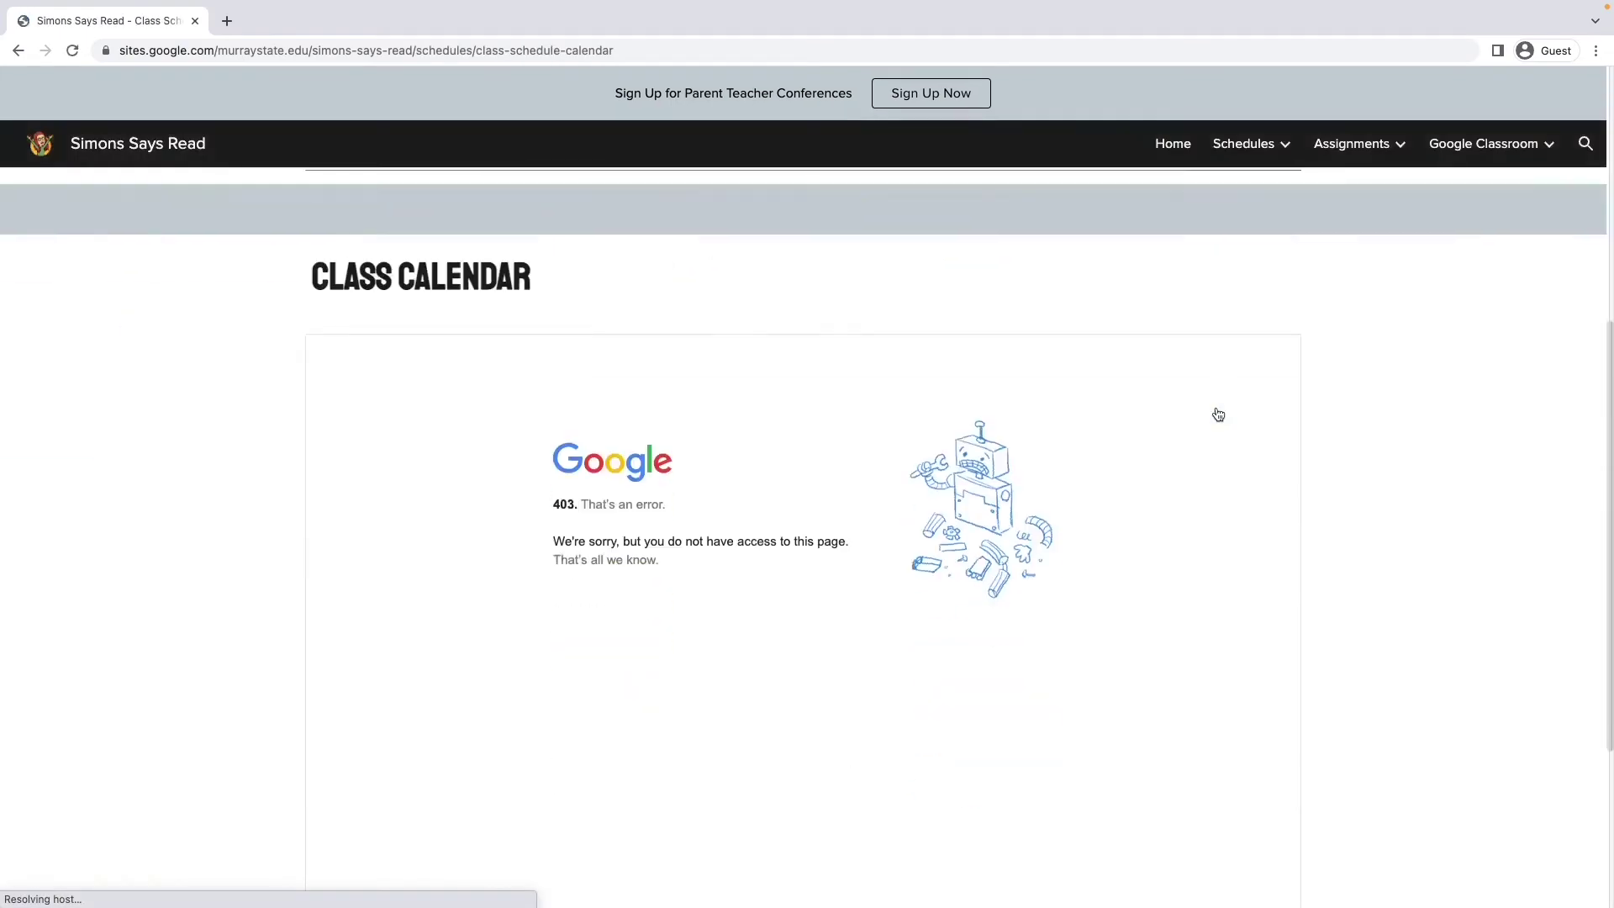
{"action": "scroll", "coordinate": [1399, 391], "scroll_direction": "up", "scroll_amount": 2}
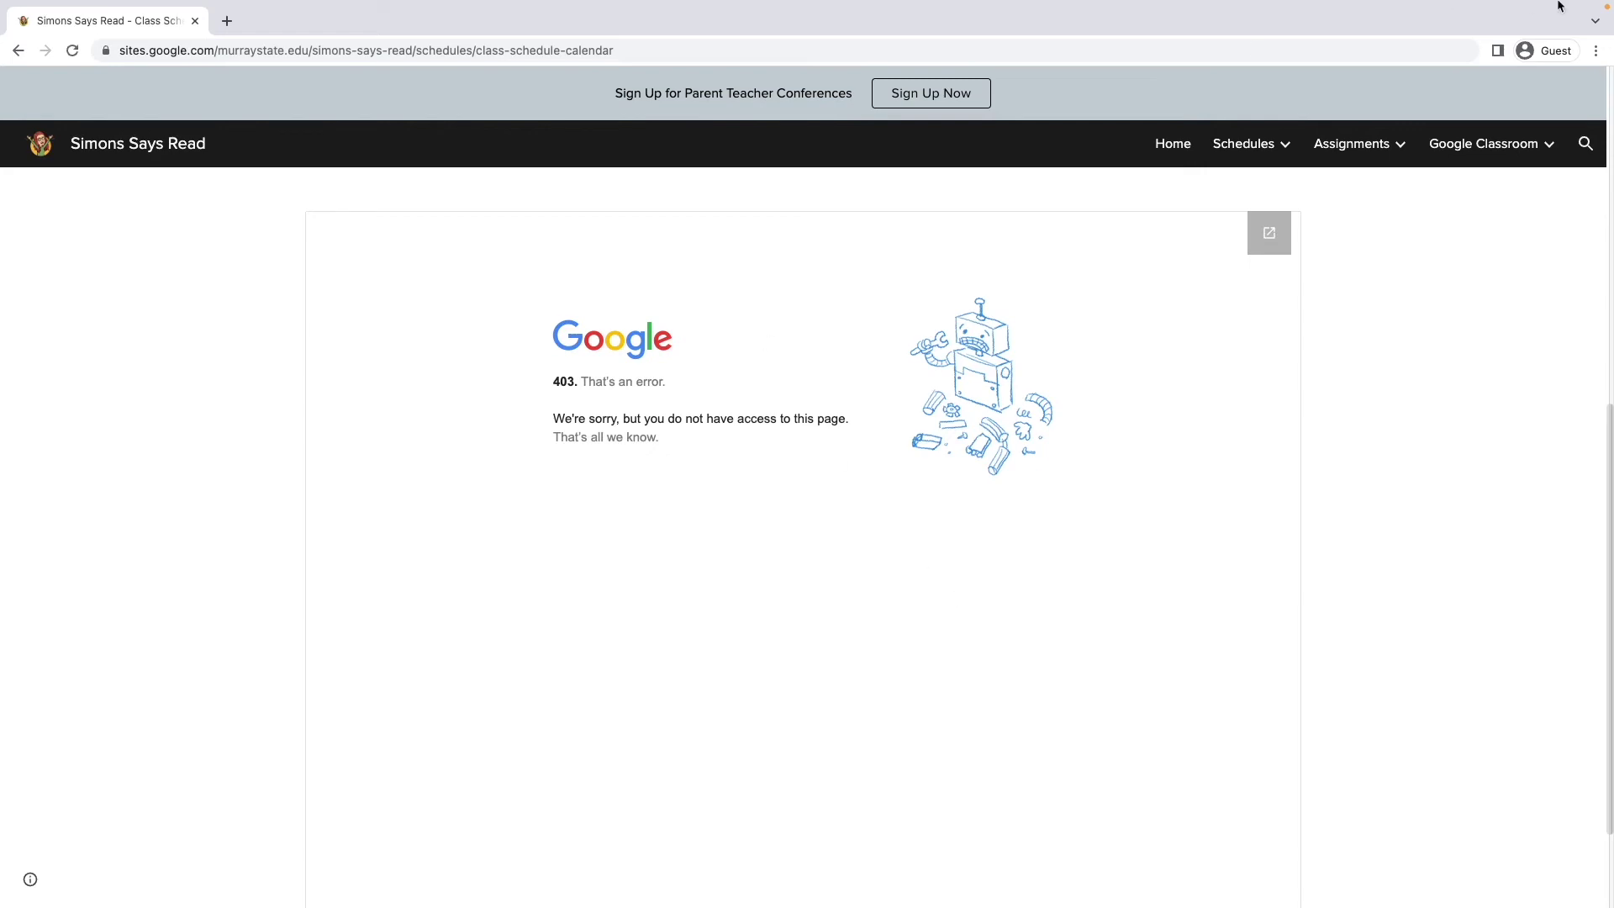
{"action": "mouse_move", "coordinate": [160, 4]}
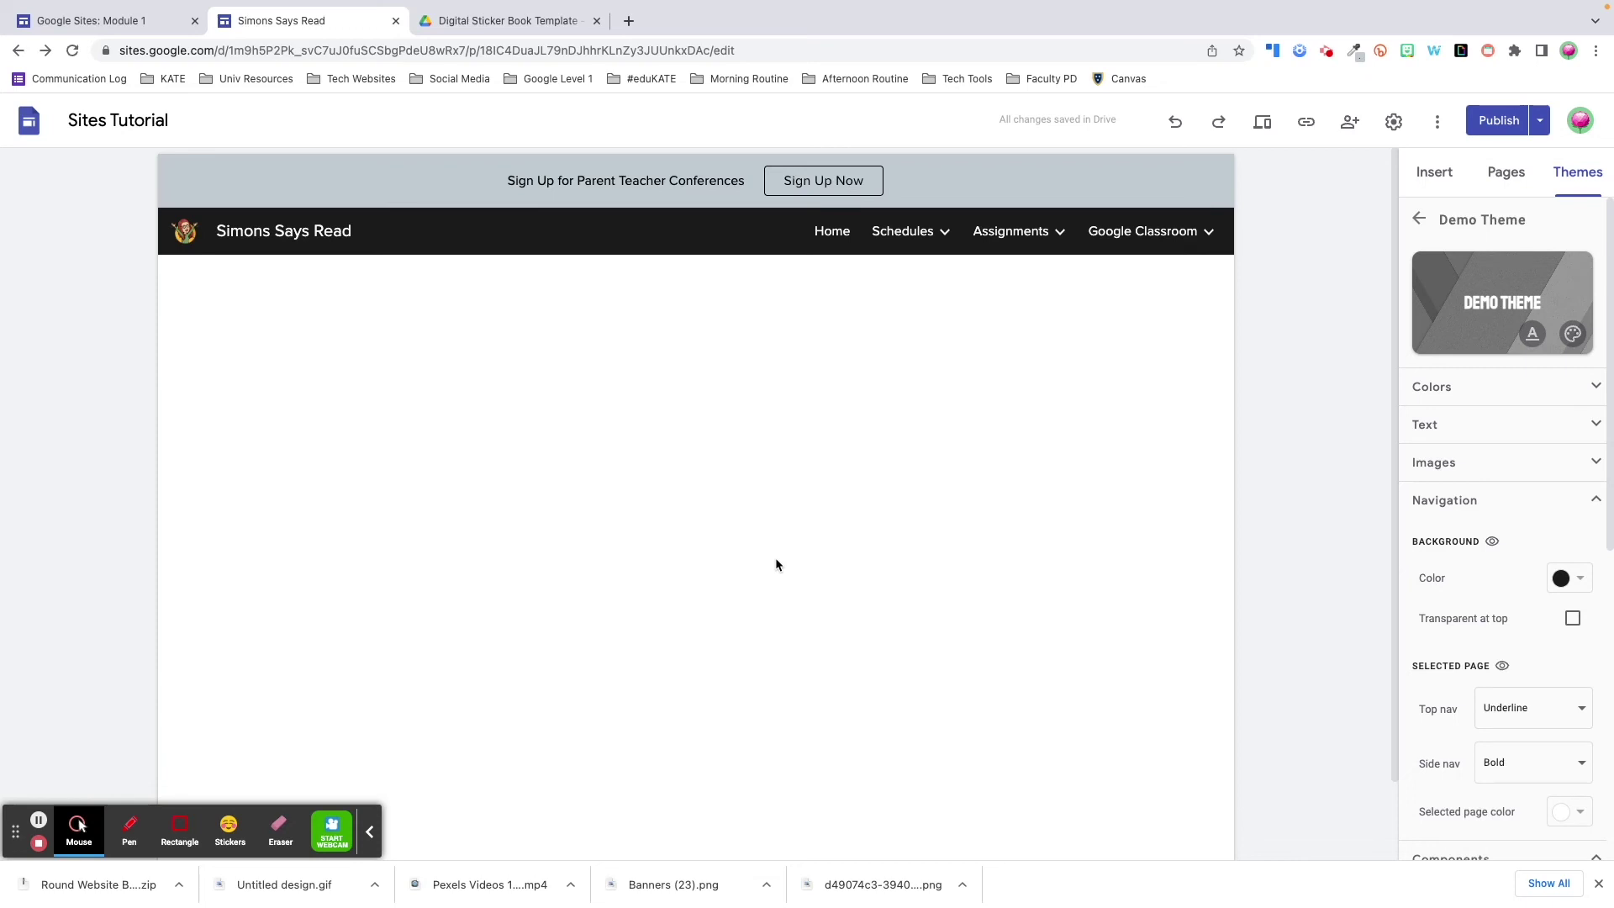
- Start adding a text box for the title at the top of the page
{"action": "mouse_move", "coordinate": [182, 213]}
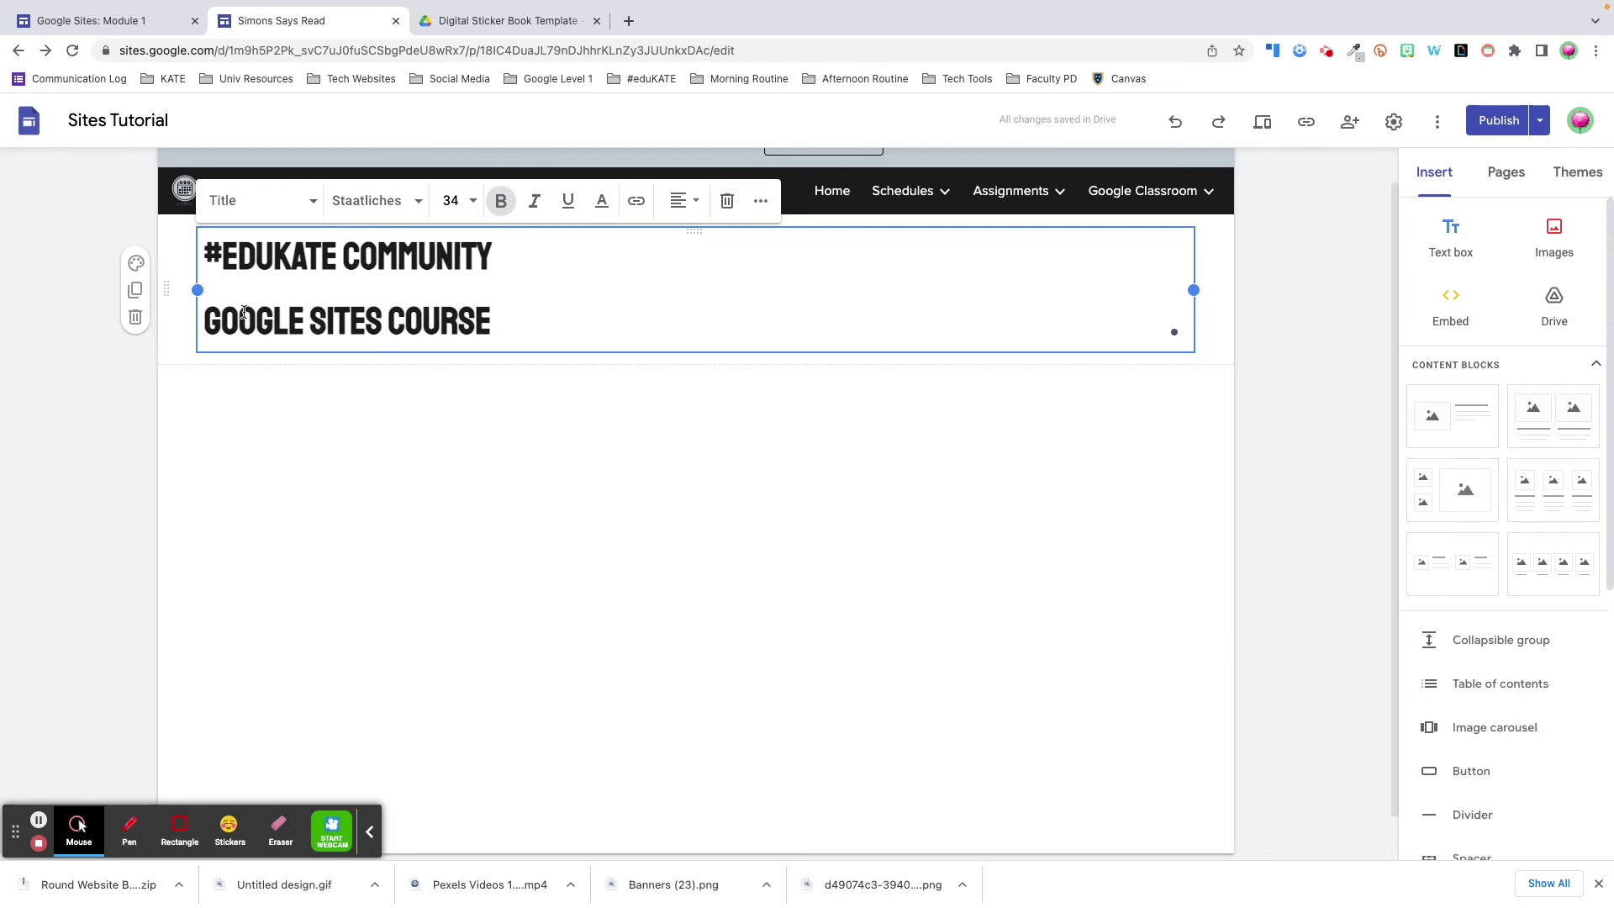
- Fix the title line break, then add bullets 'Number One' and 'Number Two' below it
{"action": "key", "text": "BackSpace"}
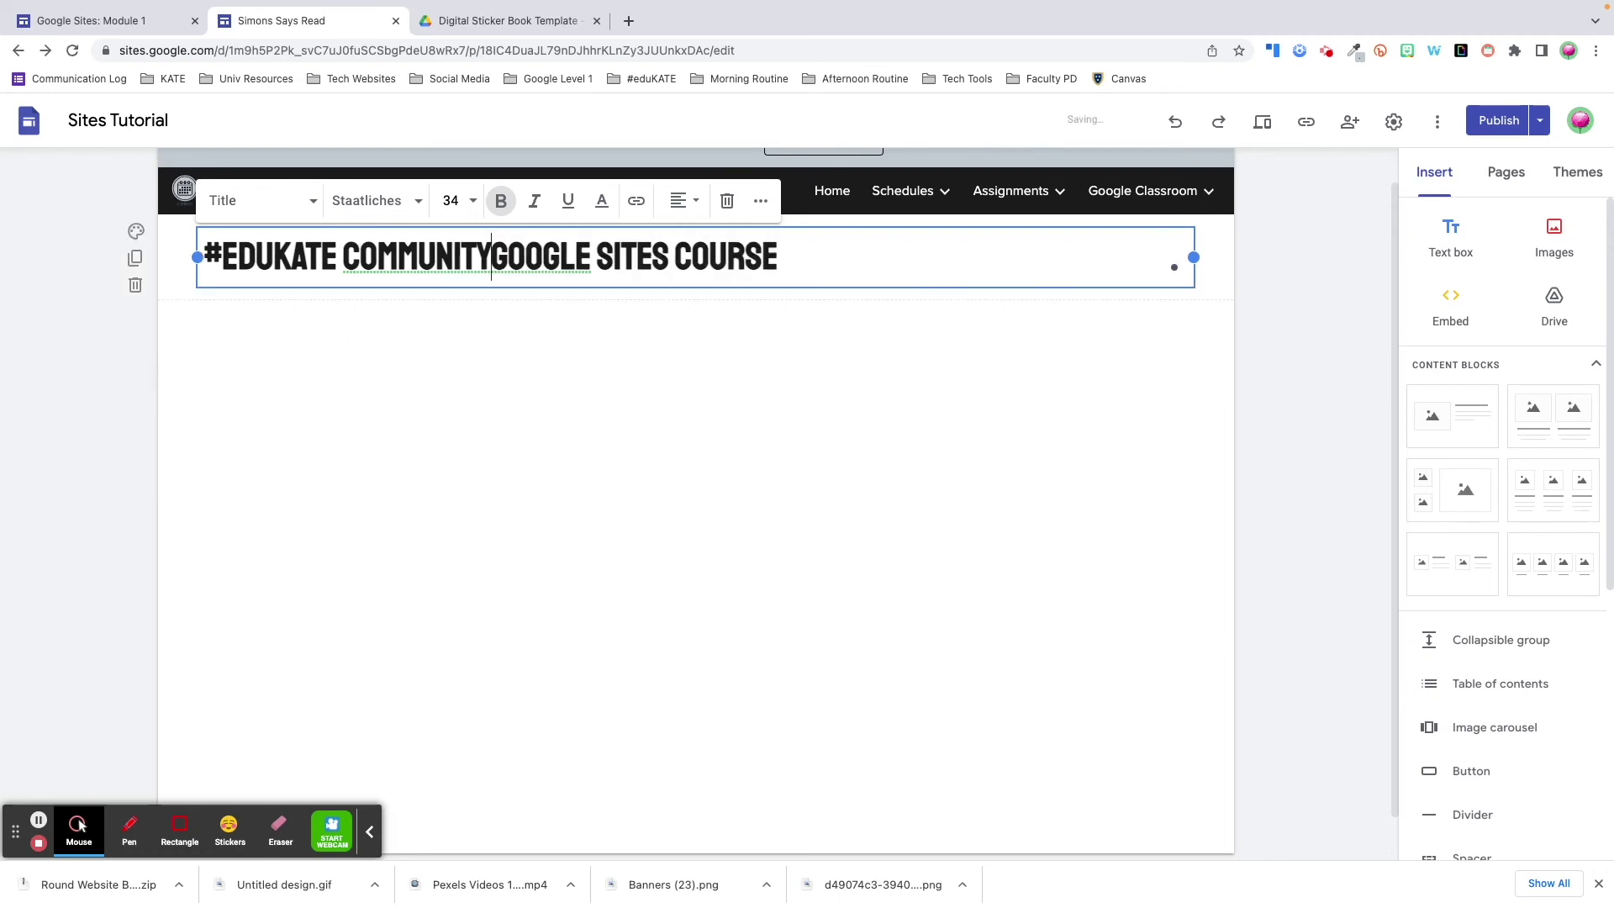
{"action": "key", "text": "Return"}
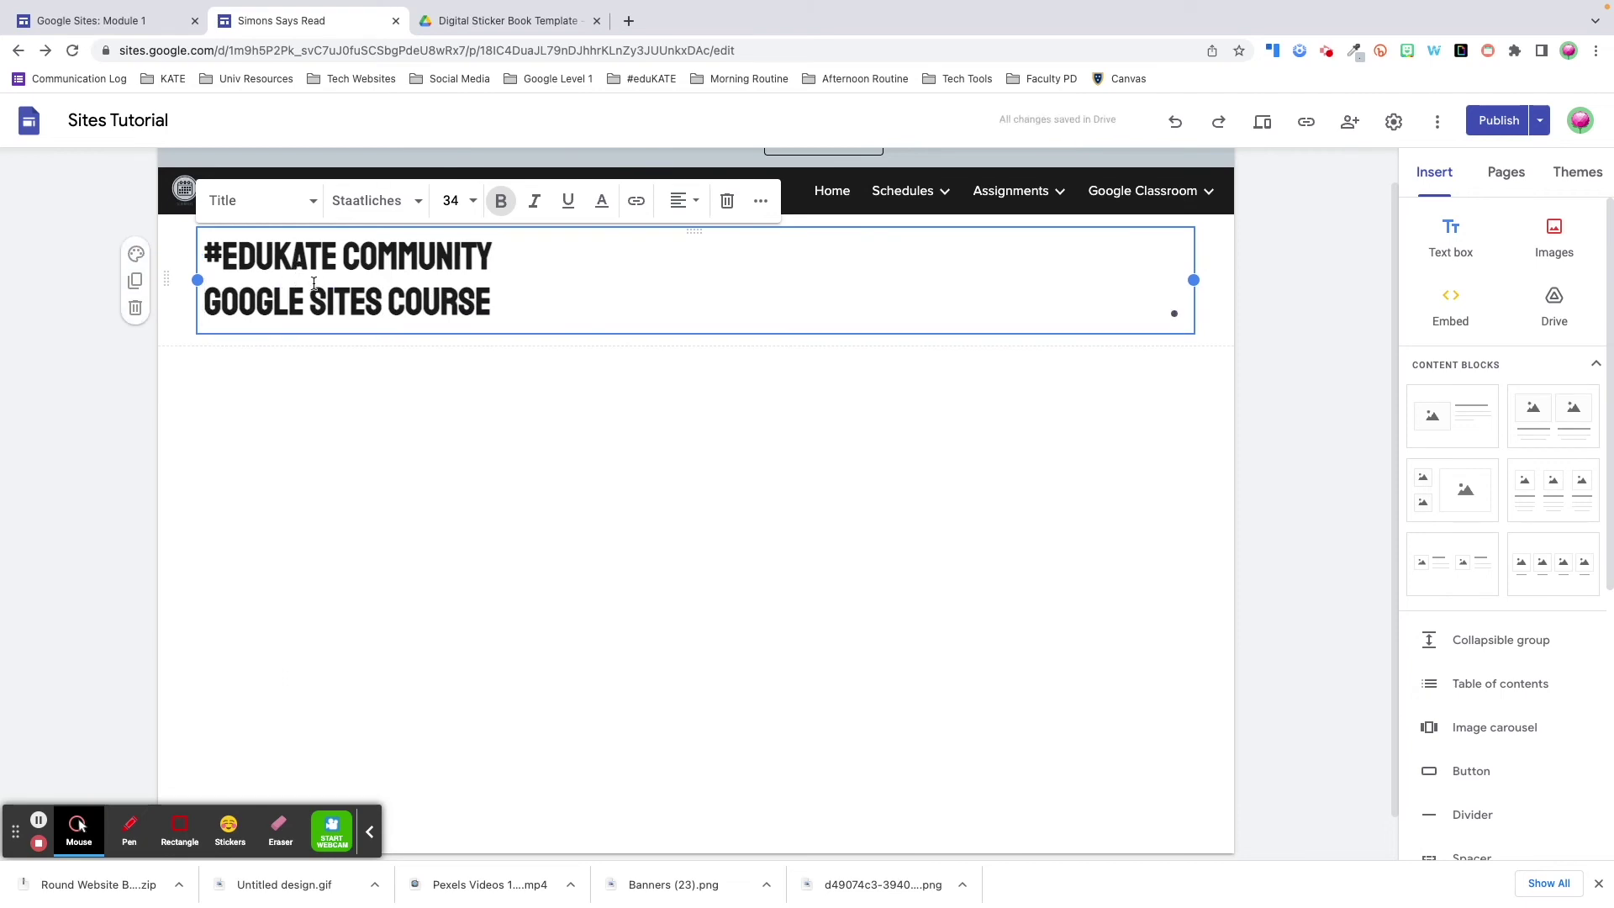
{"action": "left_click", "coordinate": [498, 303]}
{"action": "key", "text": "Return"}
{"action": "key", "text": "ctrl+shift+8"}
{"action": "type", "text": "Number One"}
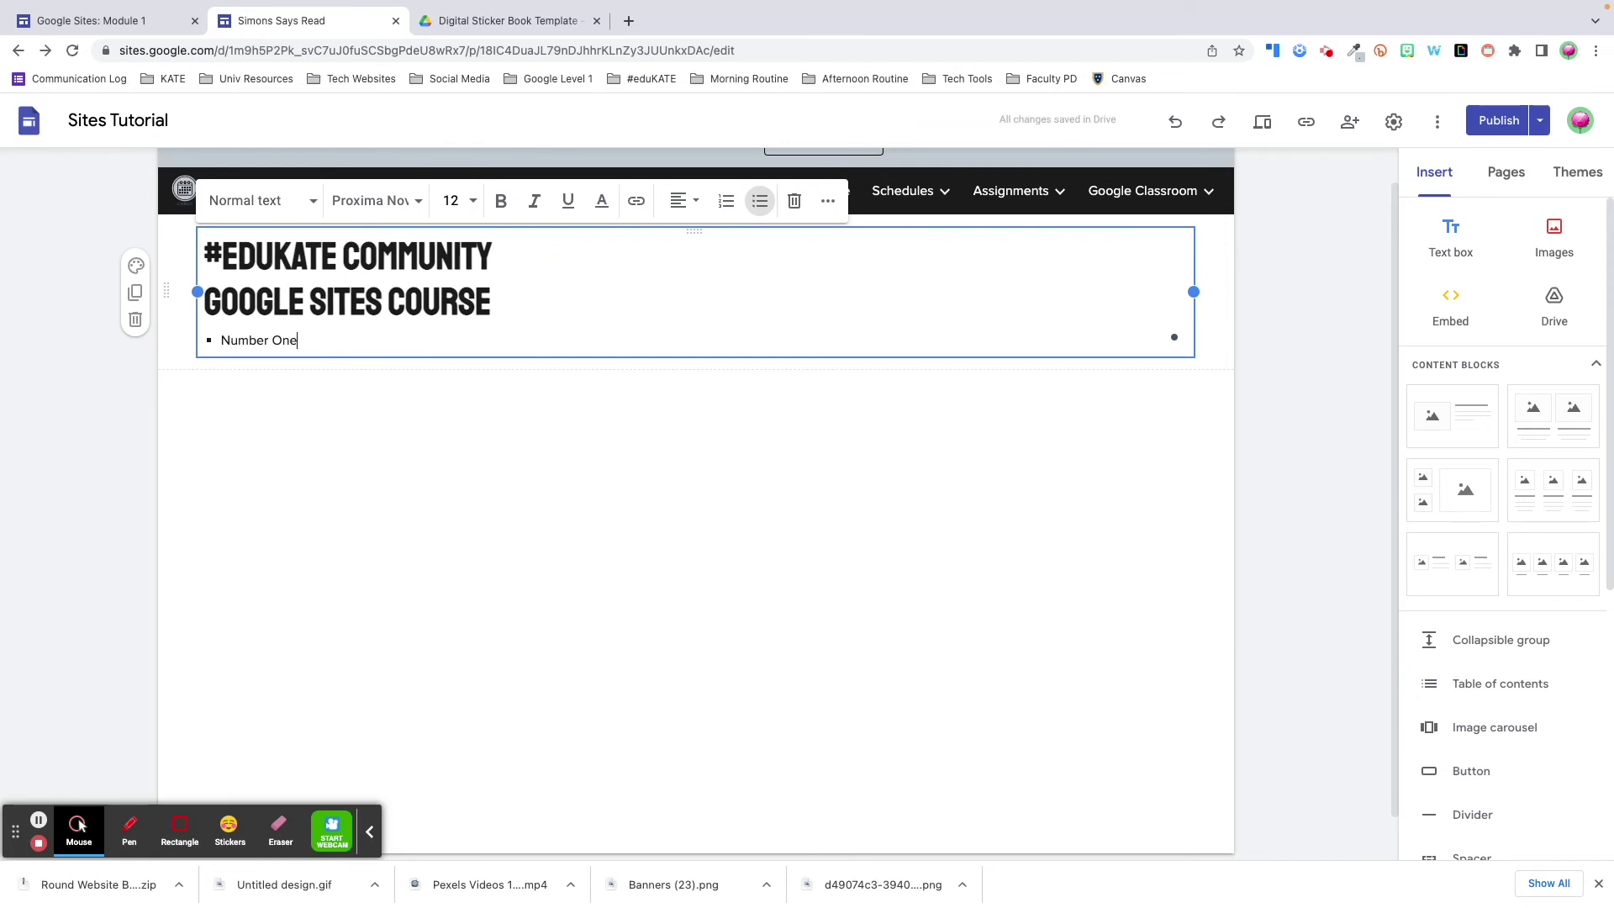
{"action": "key", "text": "Return"}
{"action": "type", "text": "Number Two"}
{"action": "key", "text": "Return"}
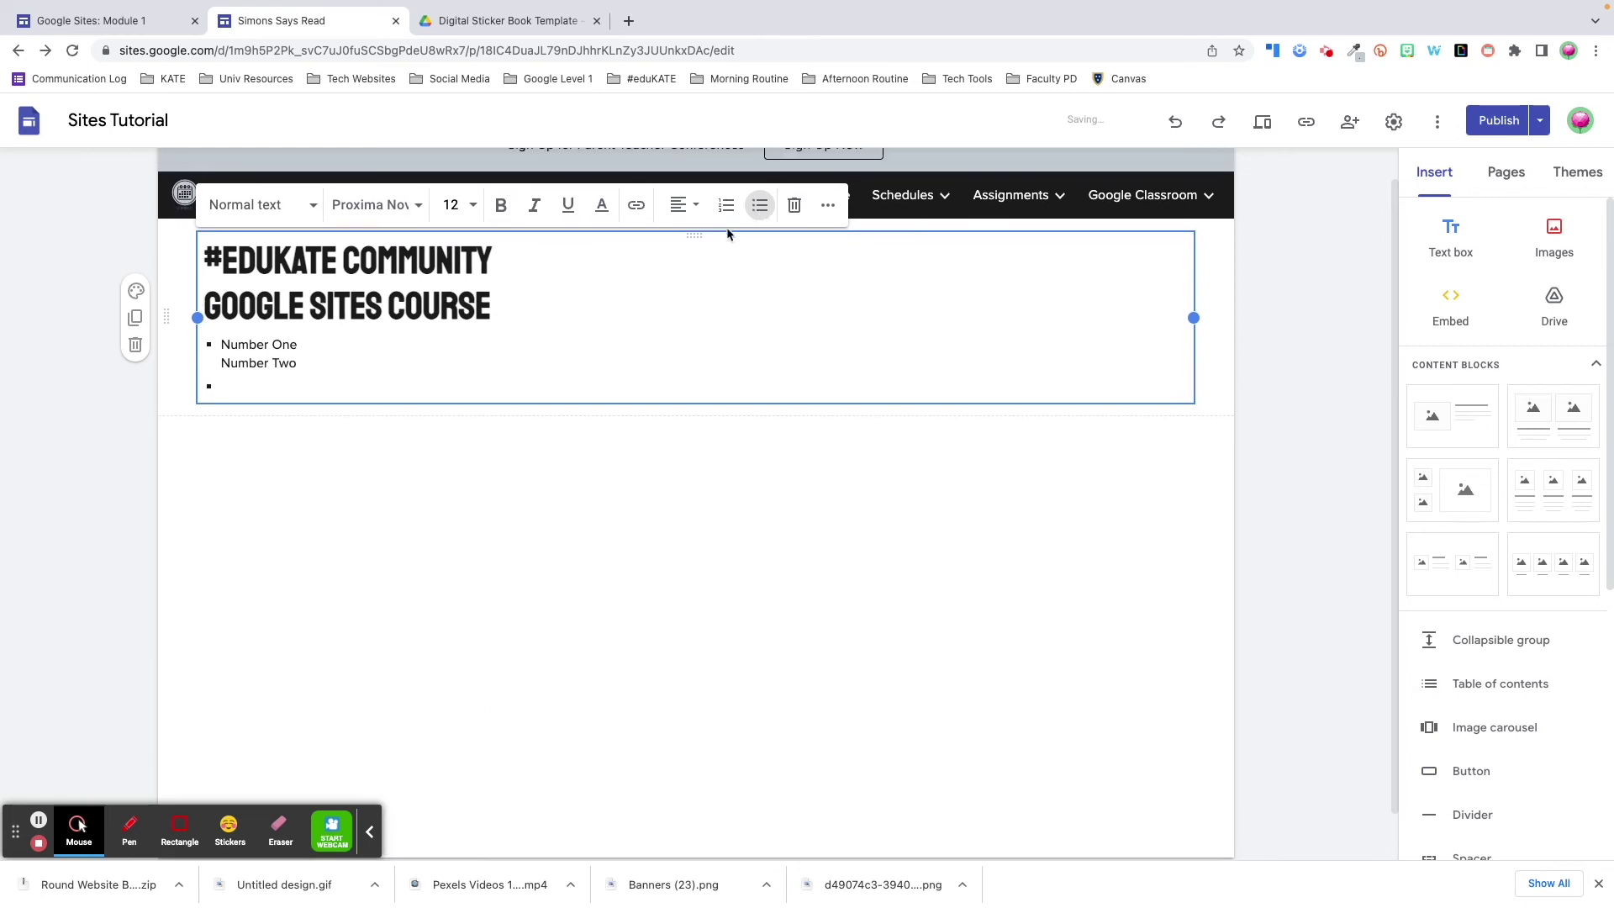
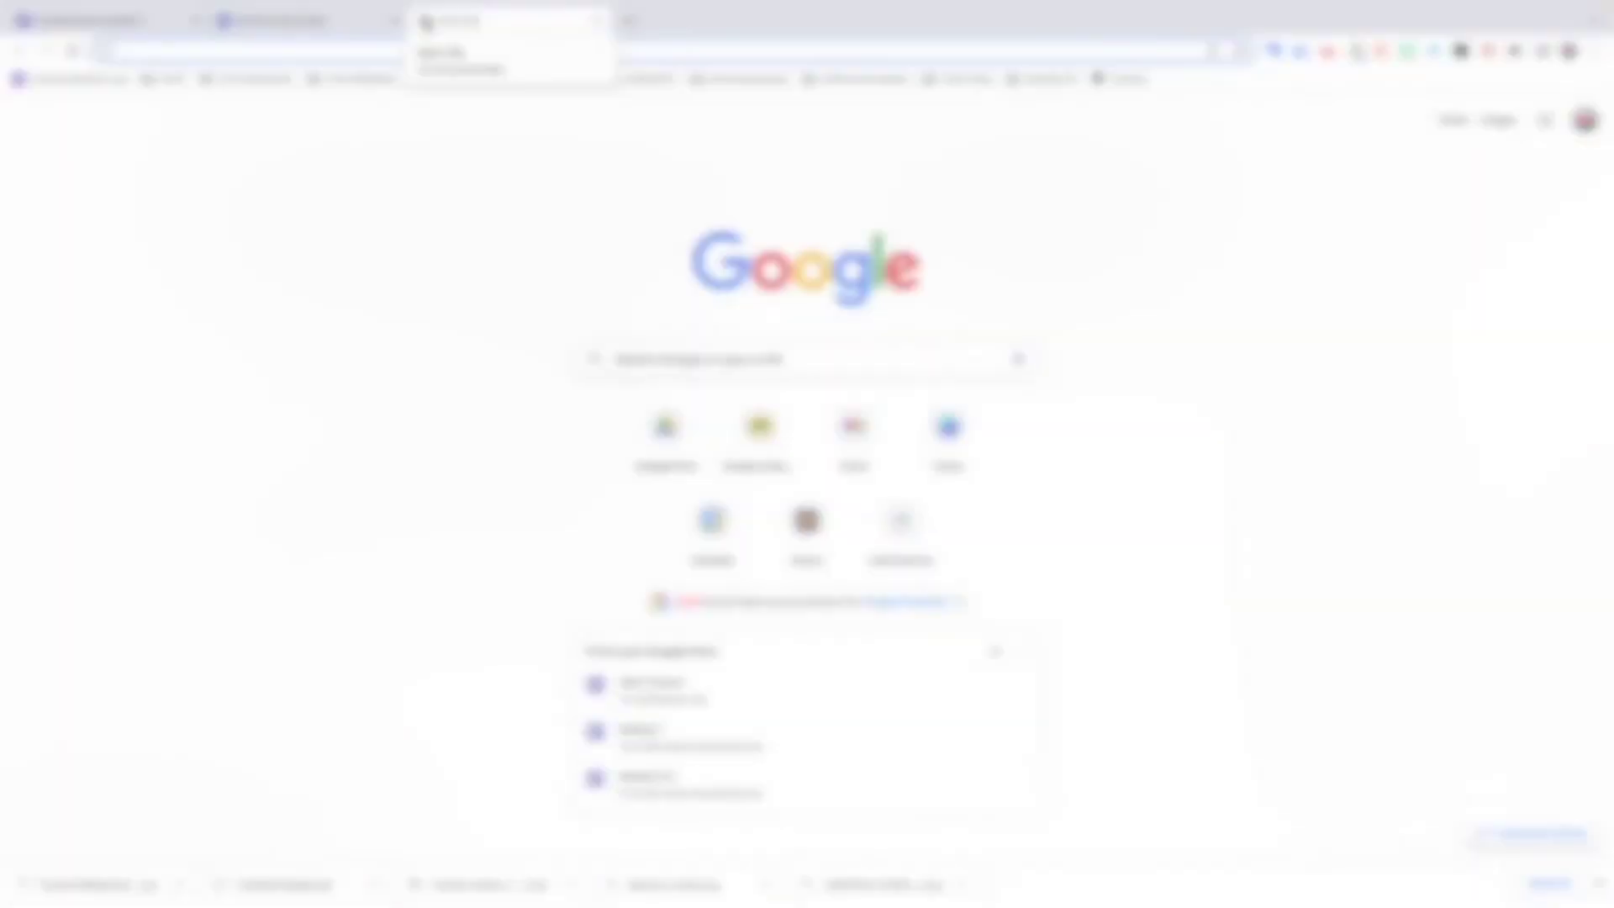
- Create a new Google Slides presentation with Standard 4:3 page size and begin inserting a video
{"action": "type", "text": "slid"}
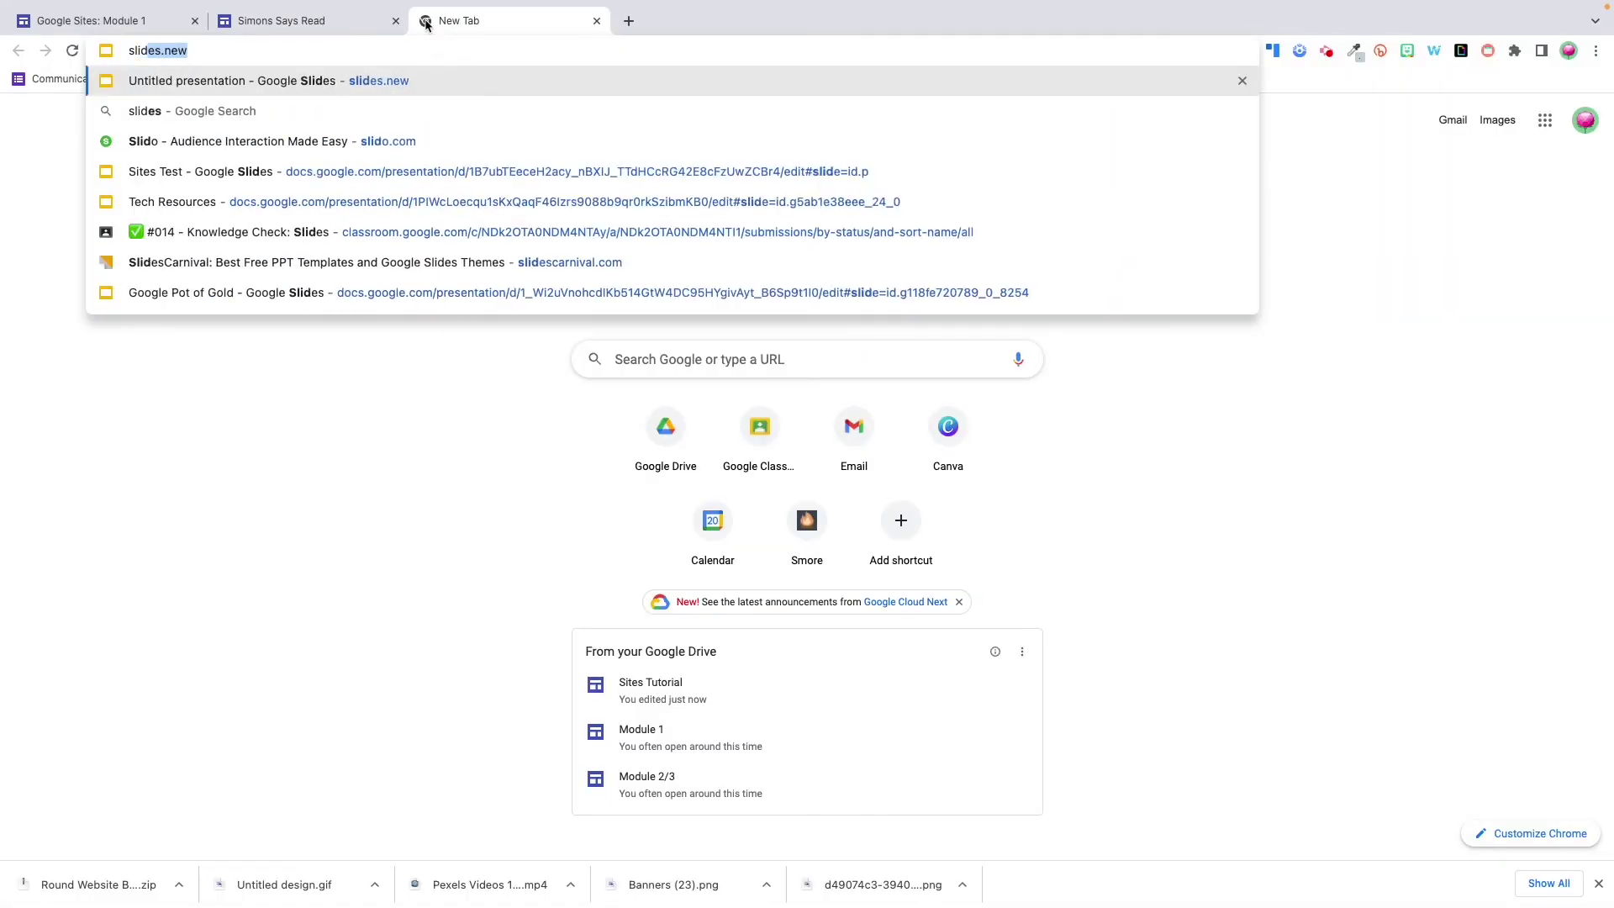
{"action": "key", "text": "Return"}
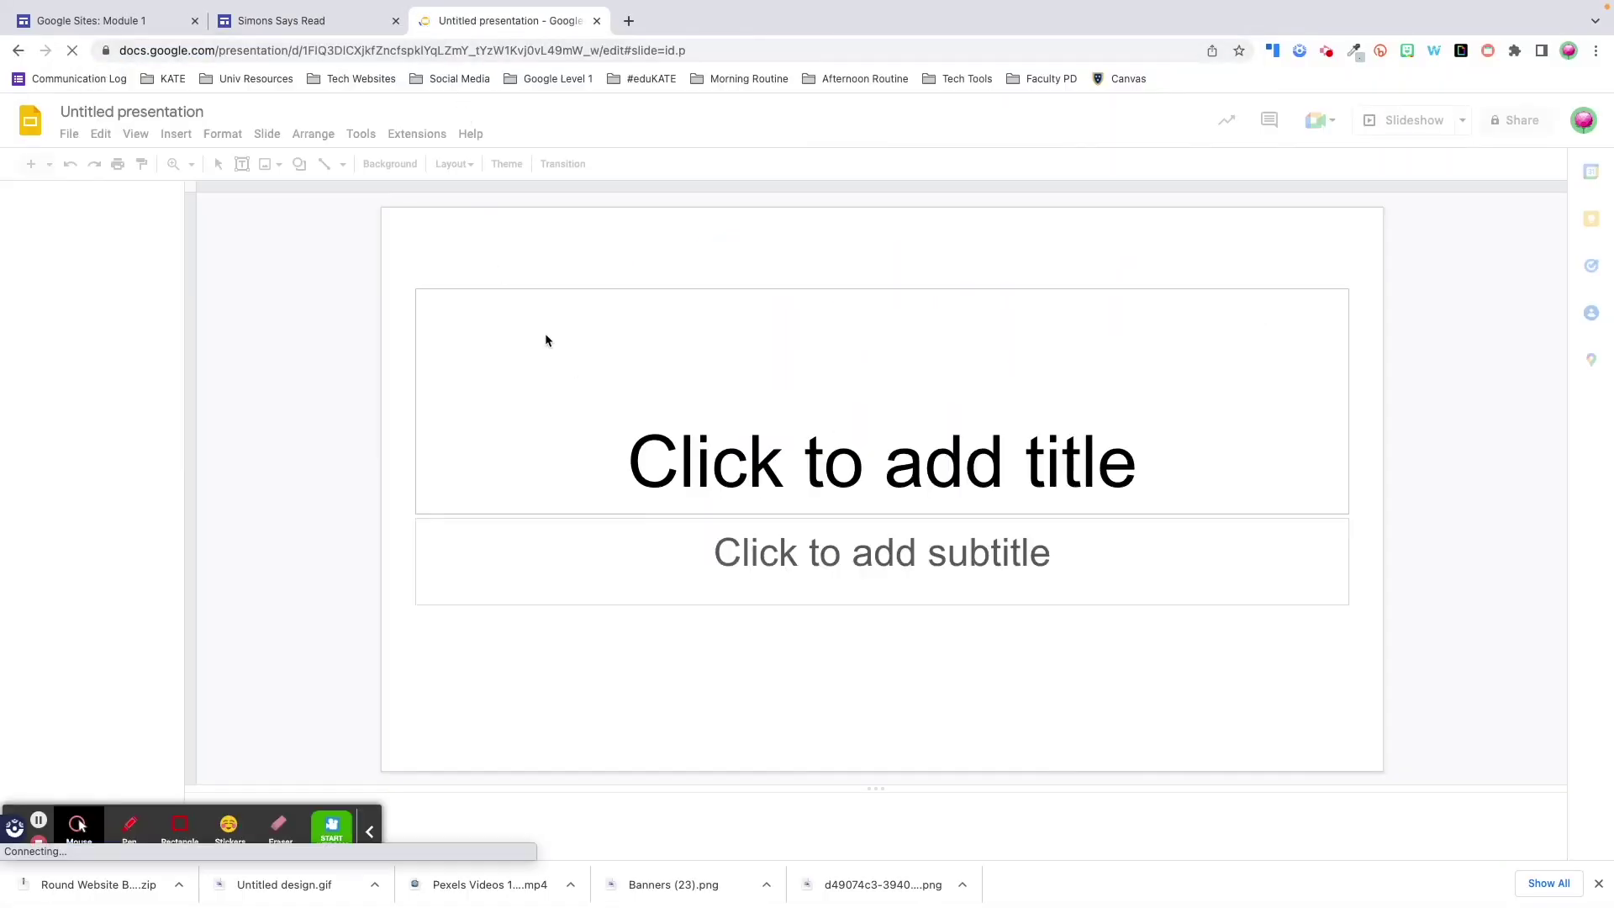
{"action": "left_click", "coordinate": [65, 133]}
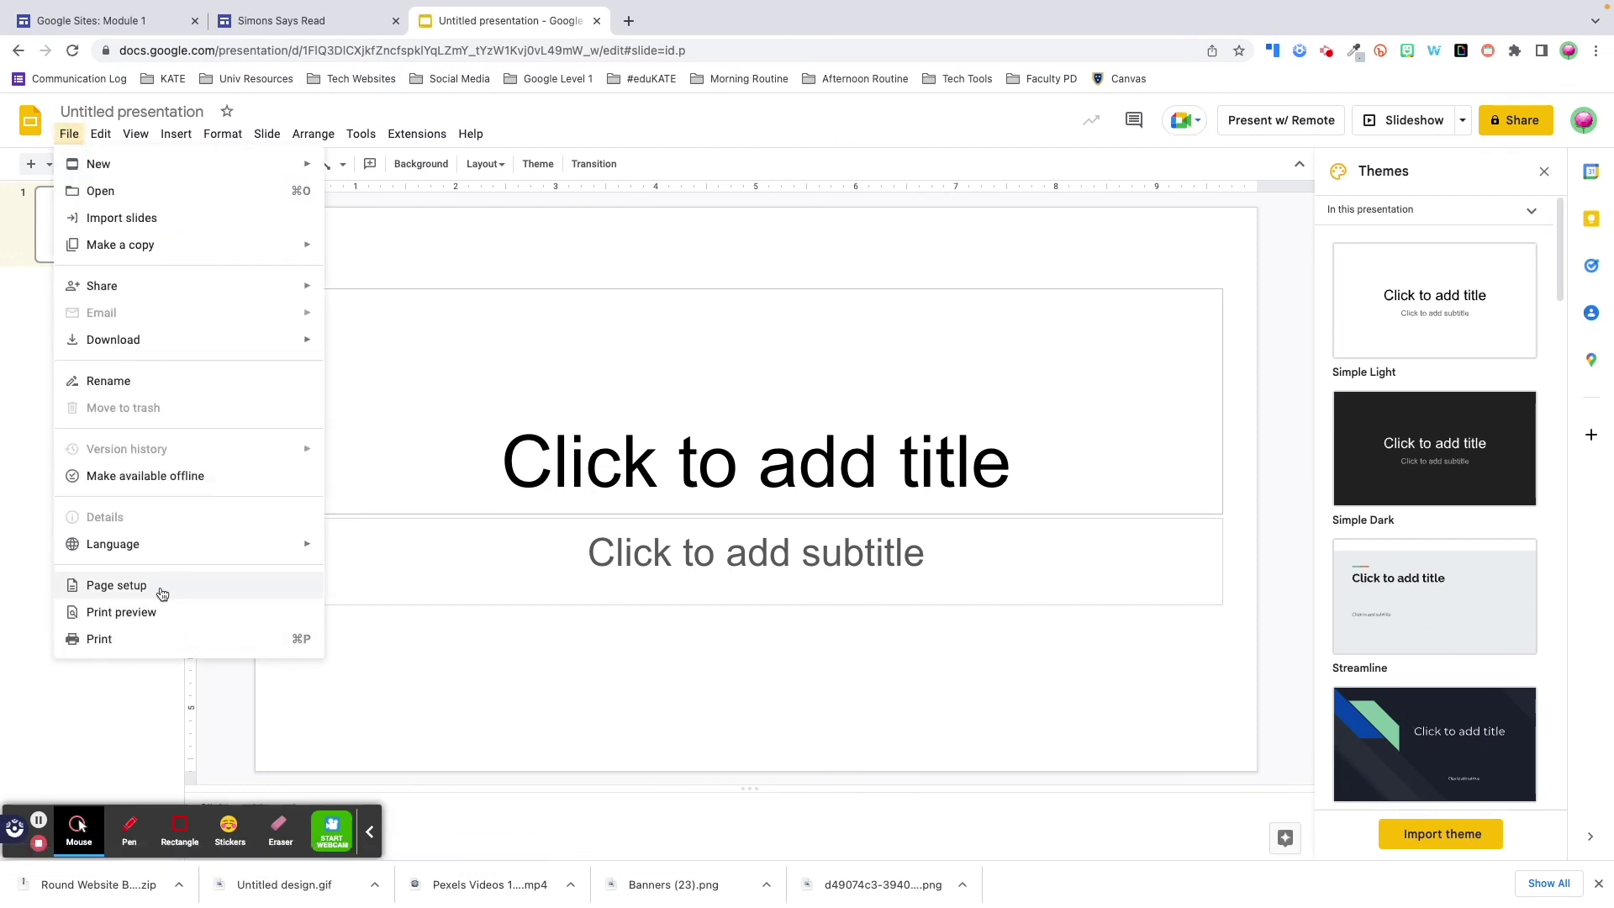
{"action": "left_click", "coordinate": [162, 591]}
{"action": "left_click", "coordinate": [784, 465]}
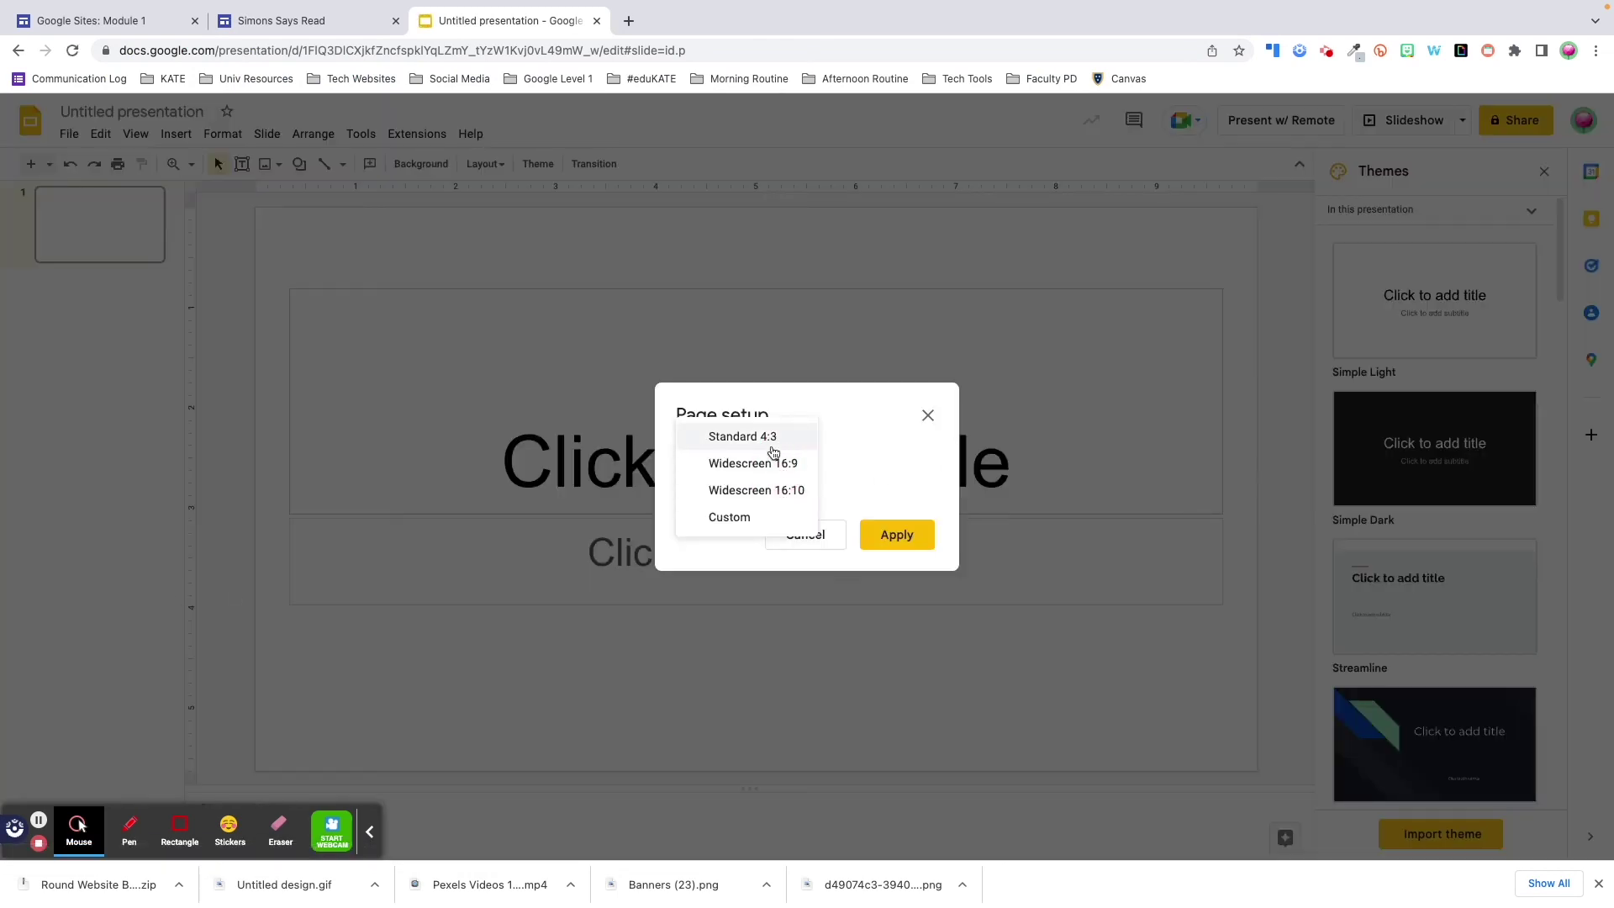
{"action": "left_click", "coordinate": [769, 436]}
{"action": "left_click", "coordinate": [903, 545]}
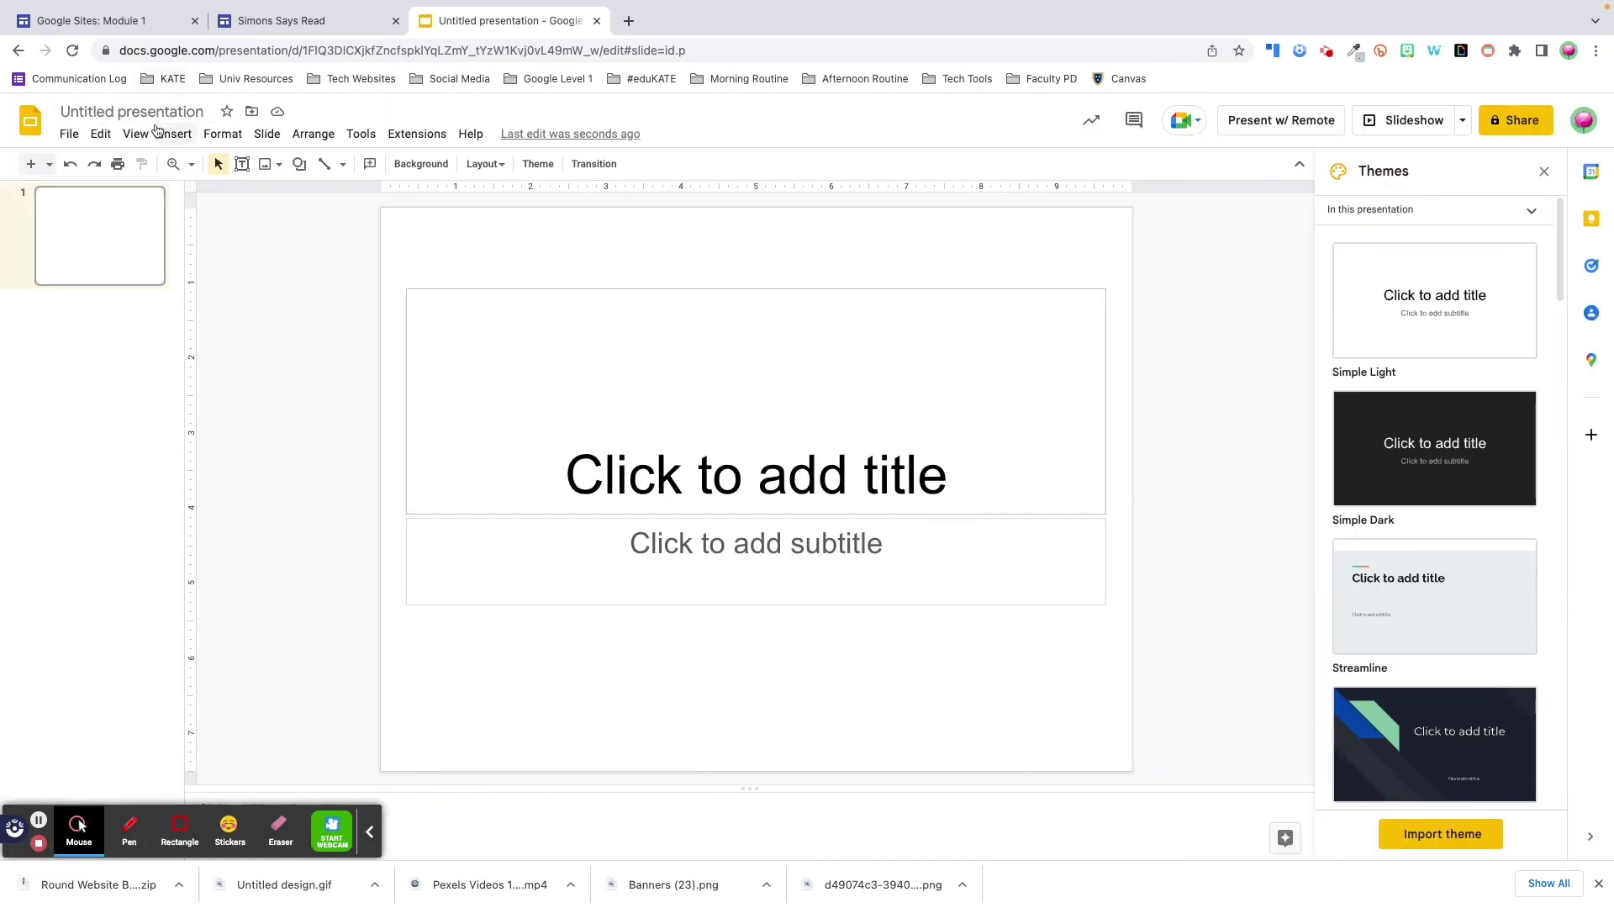
{"action": "left_click", "coordinate": [175, 134]}
{"action": "left_click", "coordinate": [227, 244]}
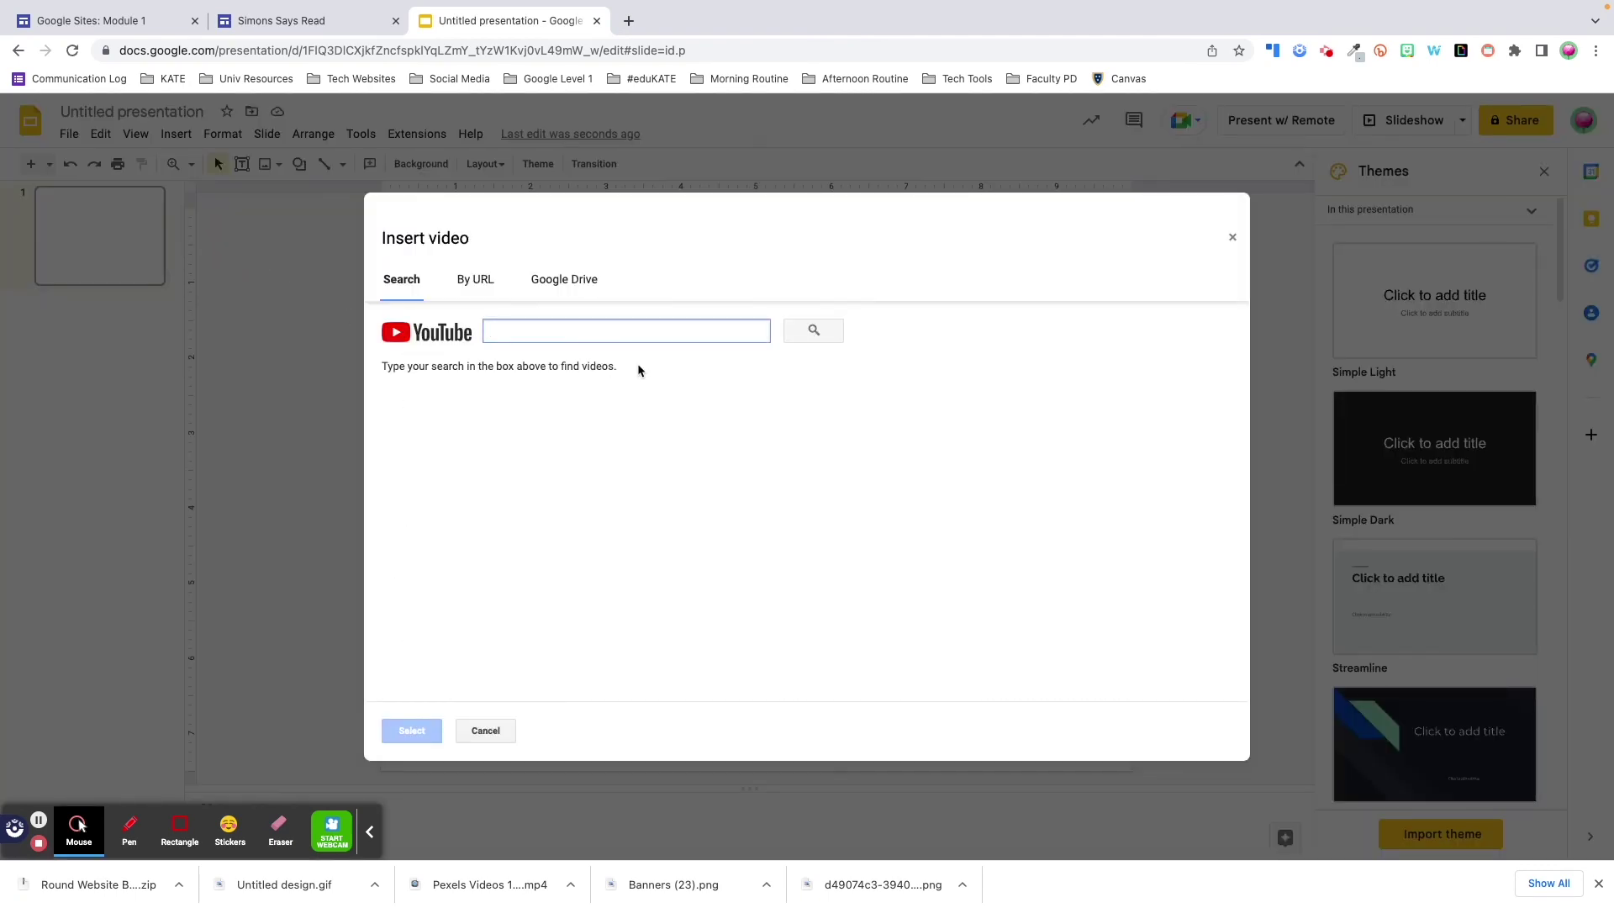
- Insert the pasted YouTube tutorial video, enlarge it to fill the slide, and set its end time to 5:00
{"action": "key", "text": "ctrl+v"}
{"action": "left_click", "coordinate": [813, 330]}
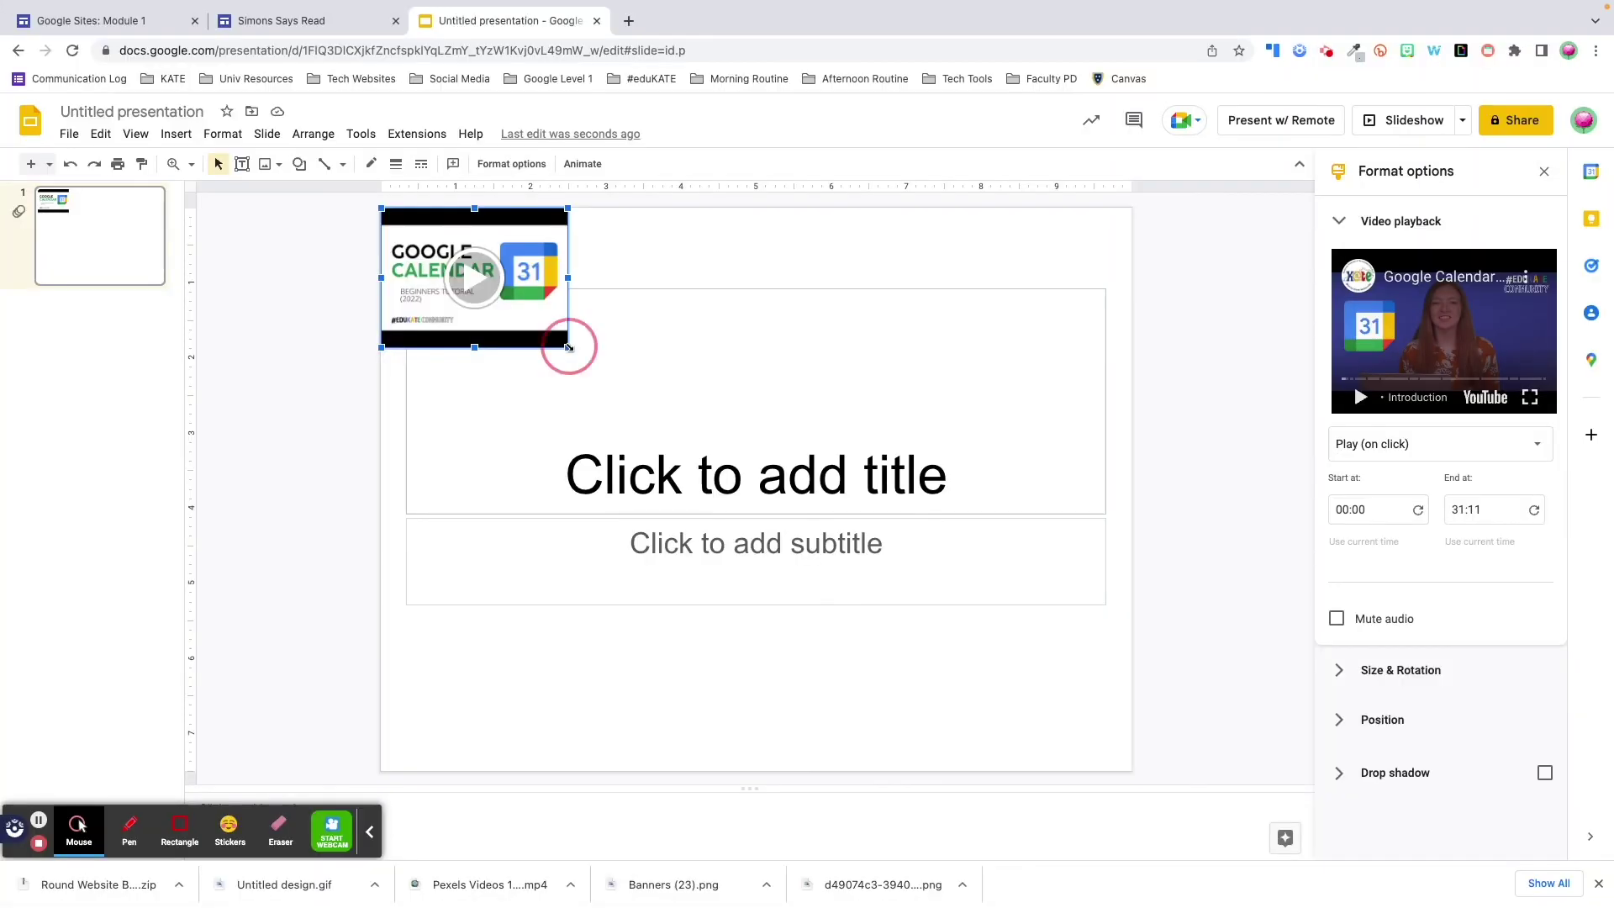
{"action": "left_click_drag", "start_coordinate": [568, 347], "coordinate": [1131, 767]}
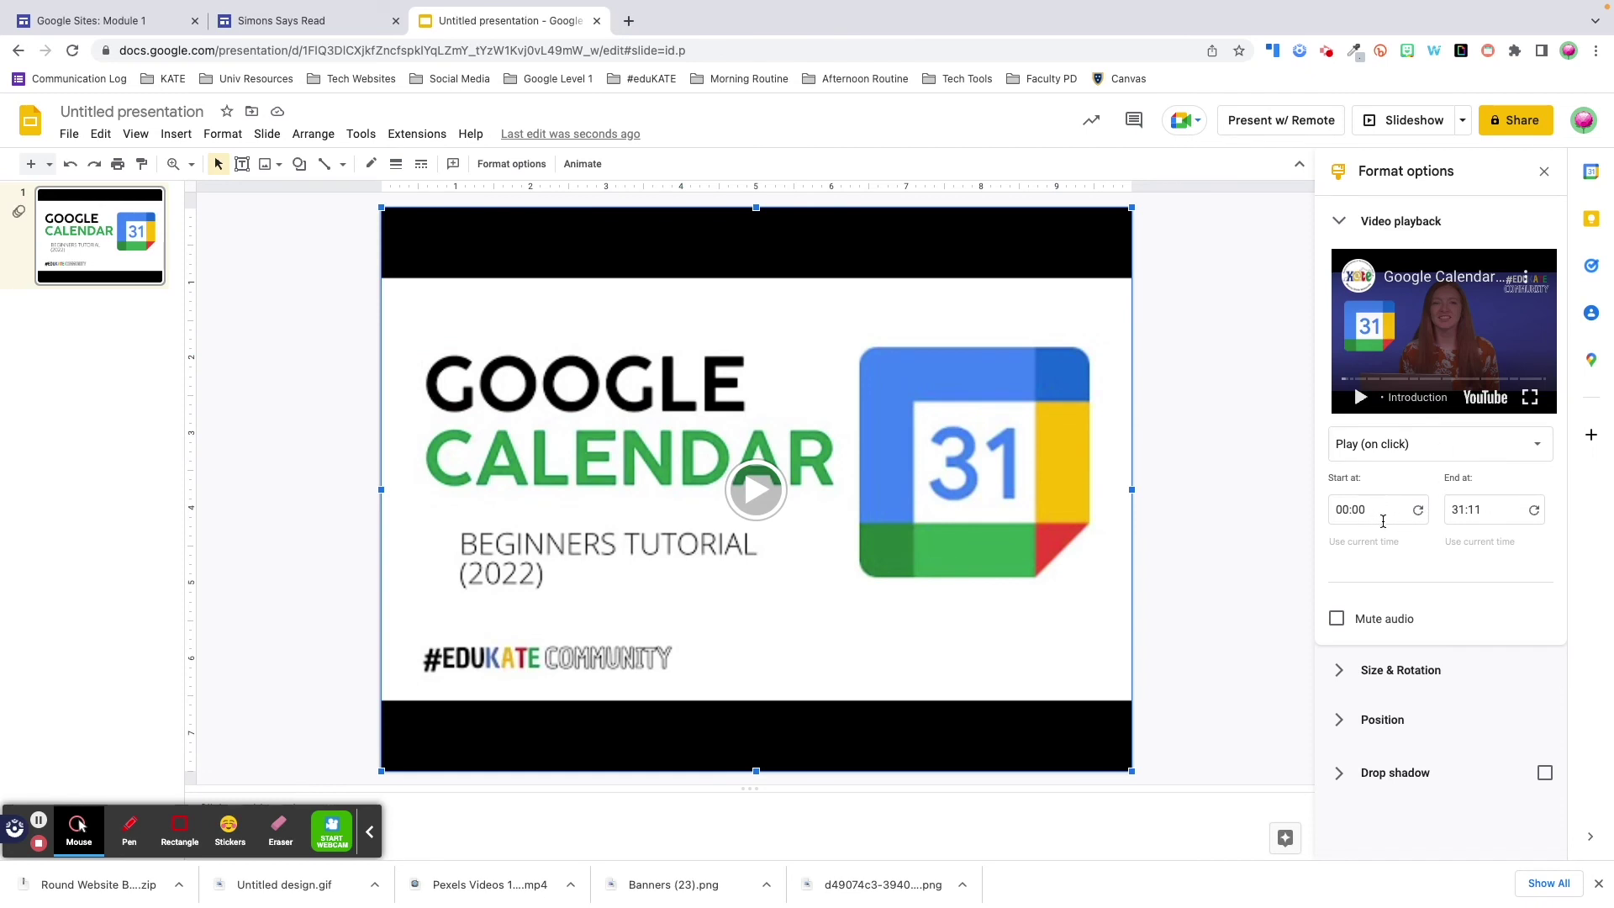
{"action": "left_click", "coordinate": [1496, 507]}
{"action": "type", "text": "5:00"}
{"action": "left_click", "coordinate": [1498, 579]}
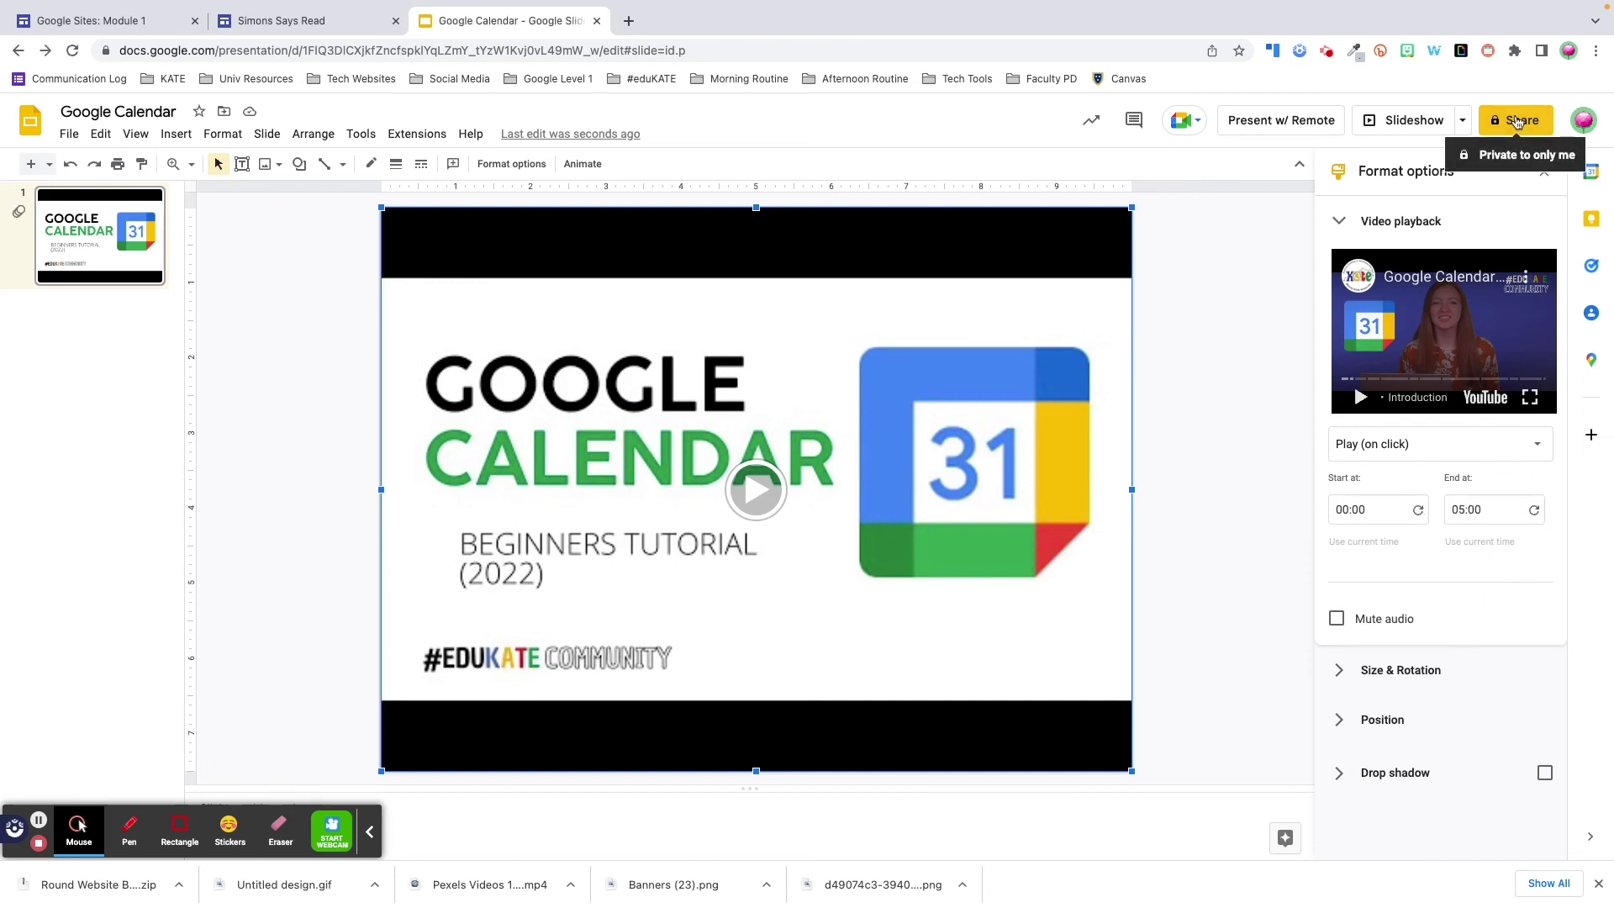
- Share the deck so anyone with the link can view it, then return to the site editor
{"action": "left_click", "coordinate": [1519, 123]}
{"action": "left_click", "coordinate": [698, 551]}
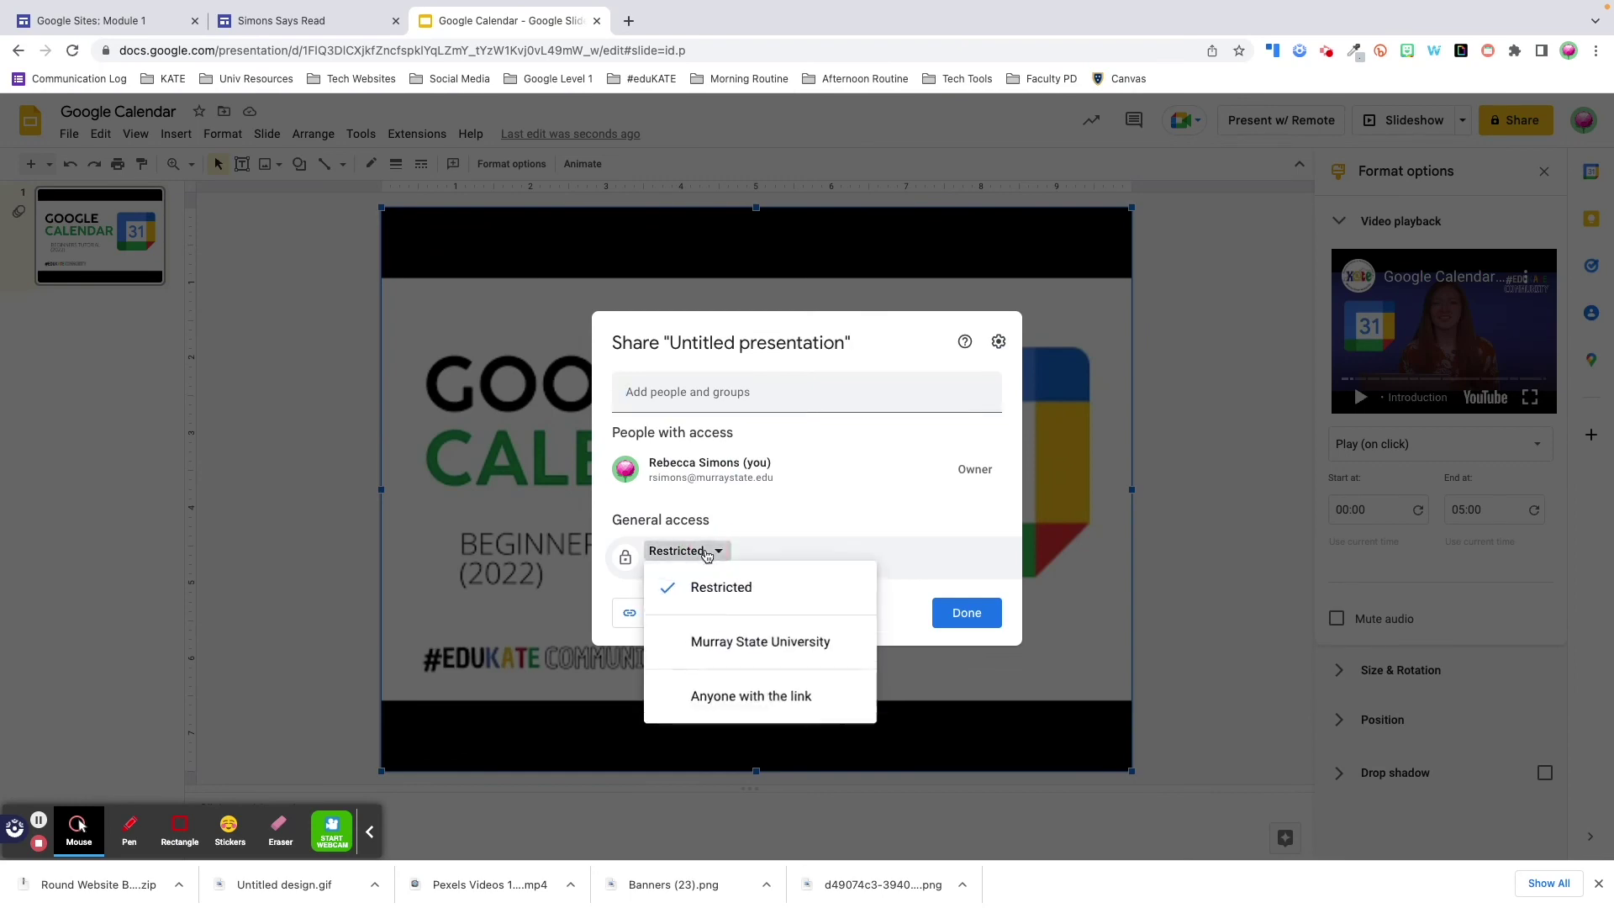
{"action": "left_click", "coordinate": [724, 700]}
{"action": "left_click", "coordinate": [965, 614]}
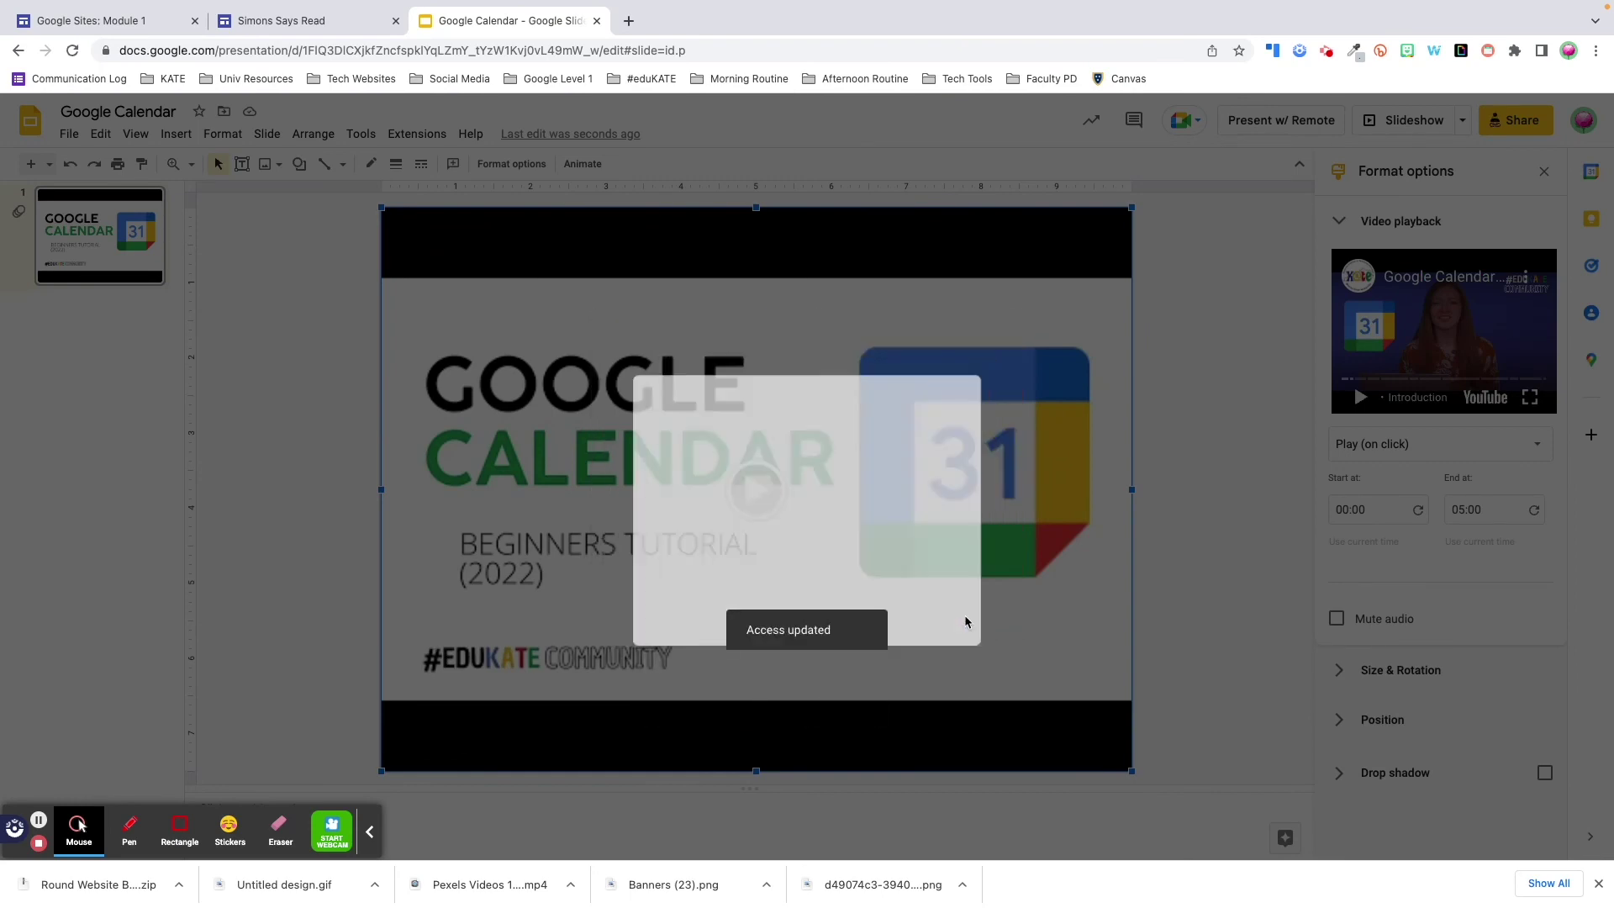
{"action": "left_click", "coordinate": [282, 22]}
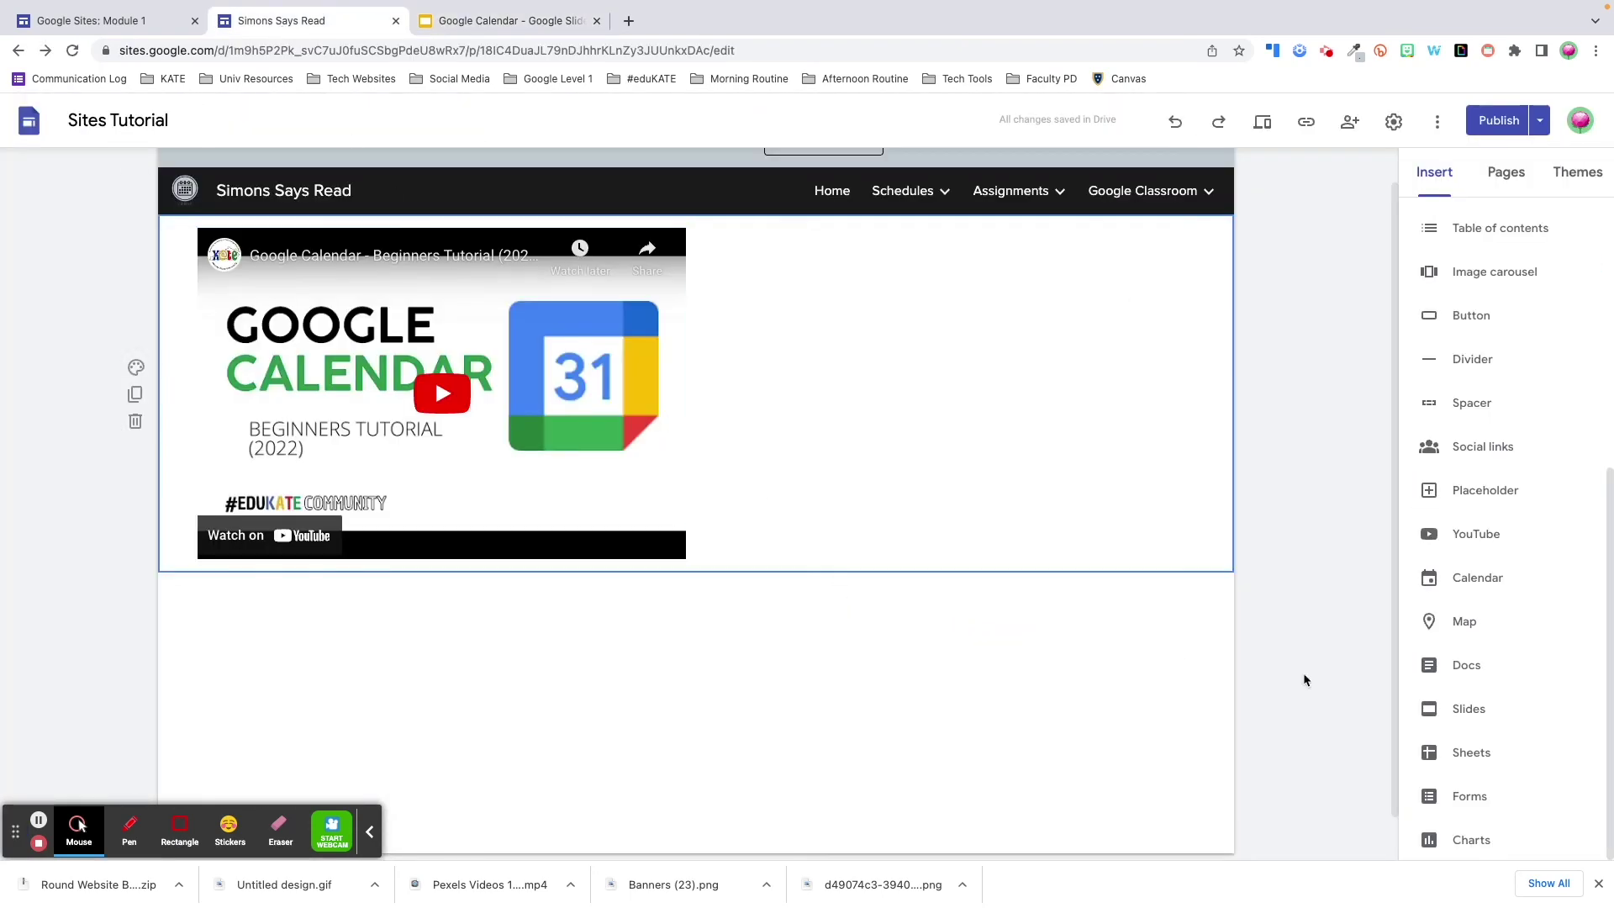
- Embed the Google Calendar Slides deck on the page and drag its bottom edge down to enlarge it
{"action": "left_click", "coordinate": [1470, 708]}
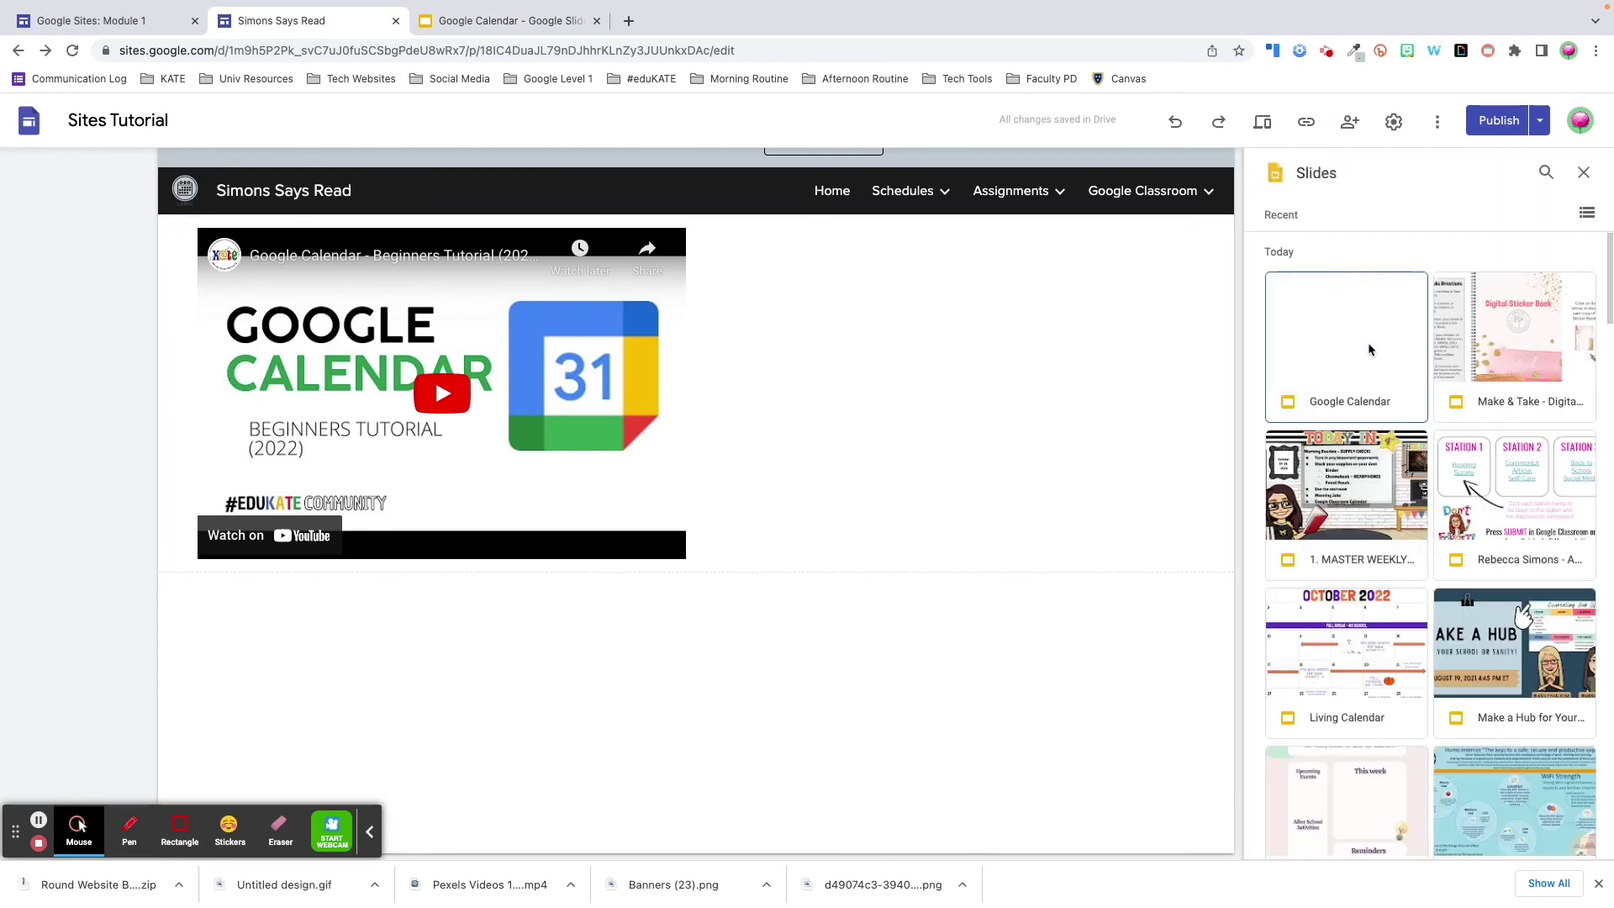
{"action": "double_click", "coordinate": [1369, 348]}
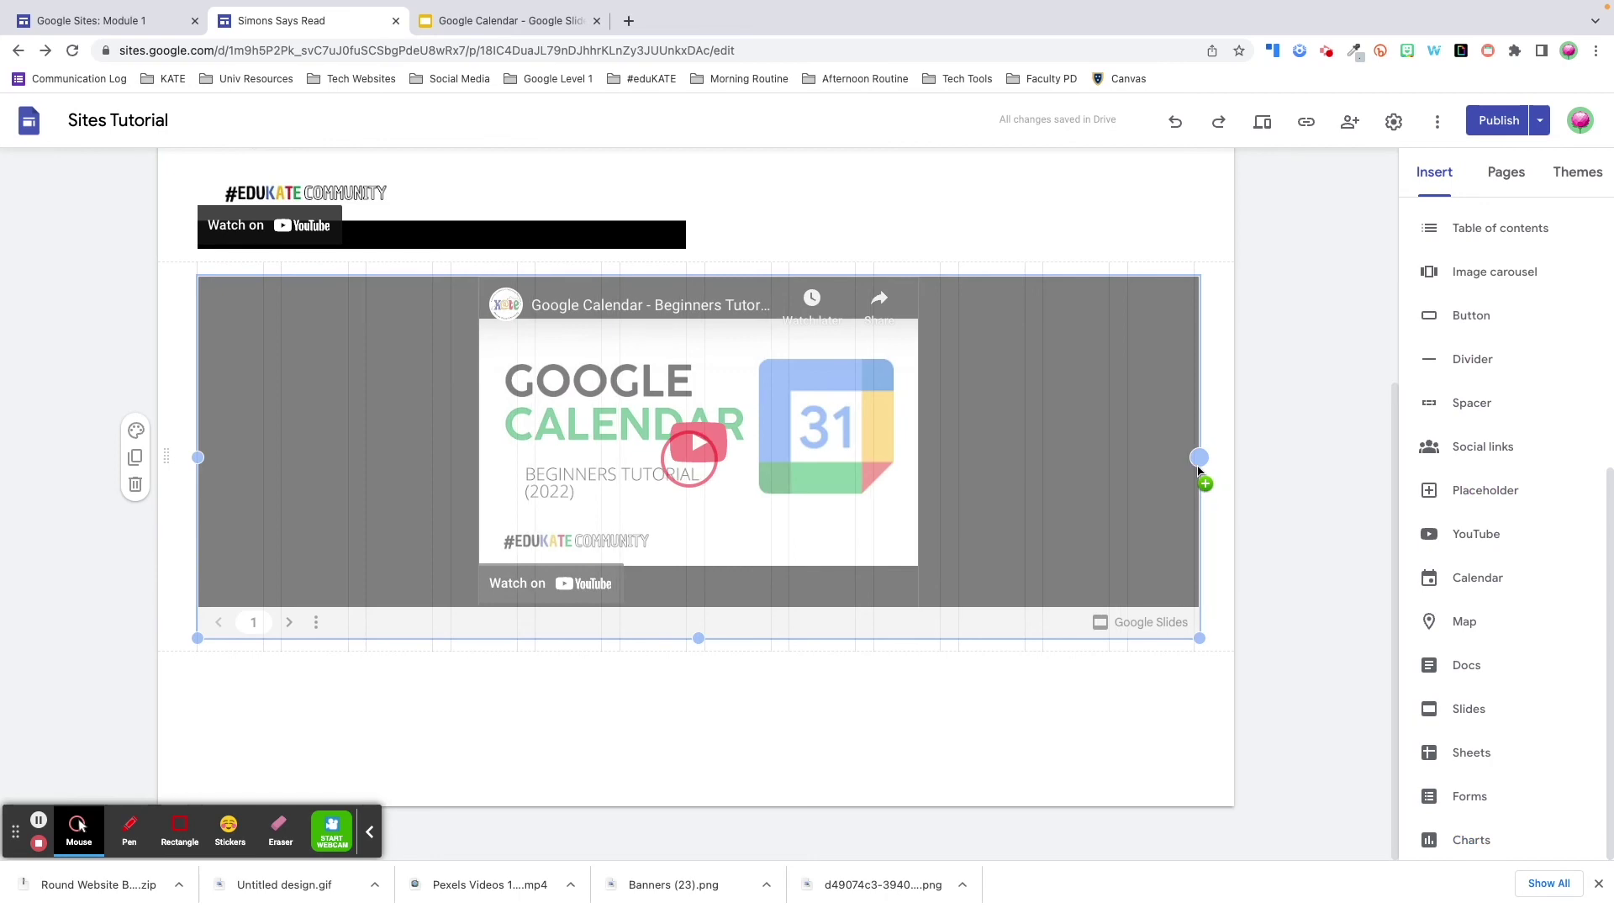
{"action": "left_click_drag", "start_coordinate": [697, 638], "coordinate": [699, 759]}
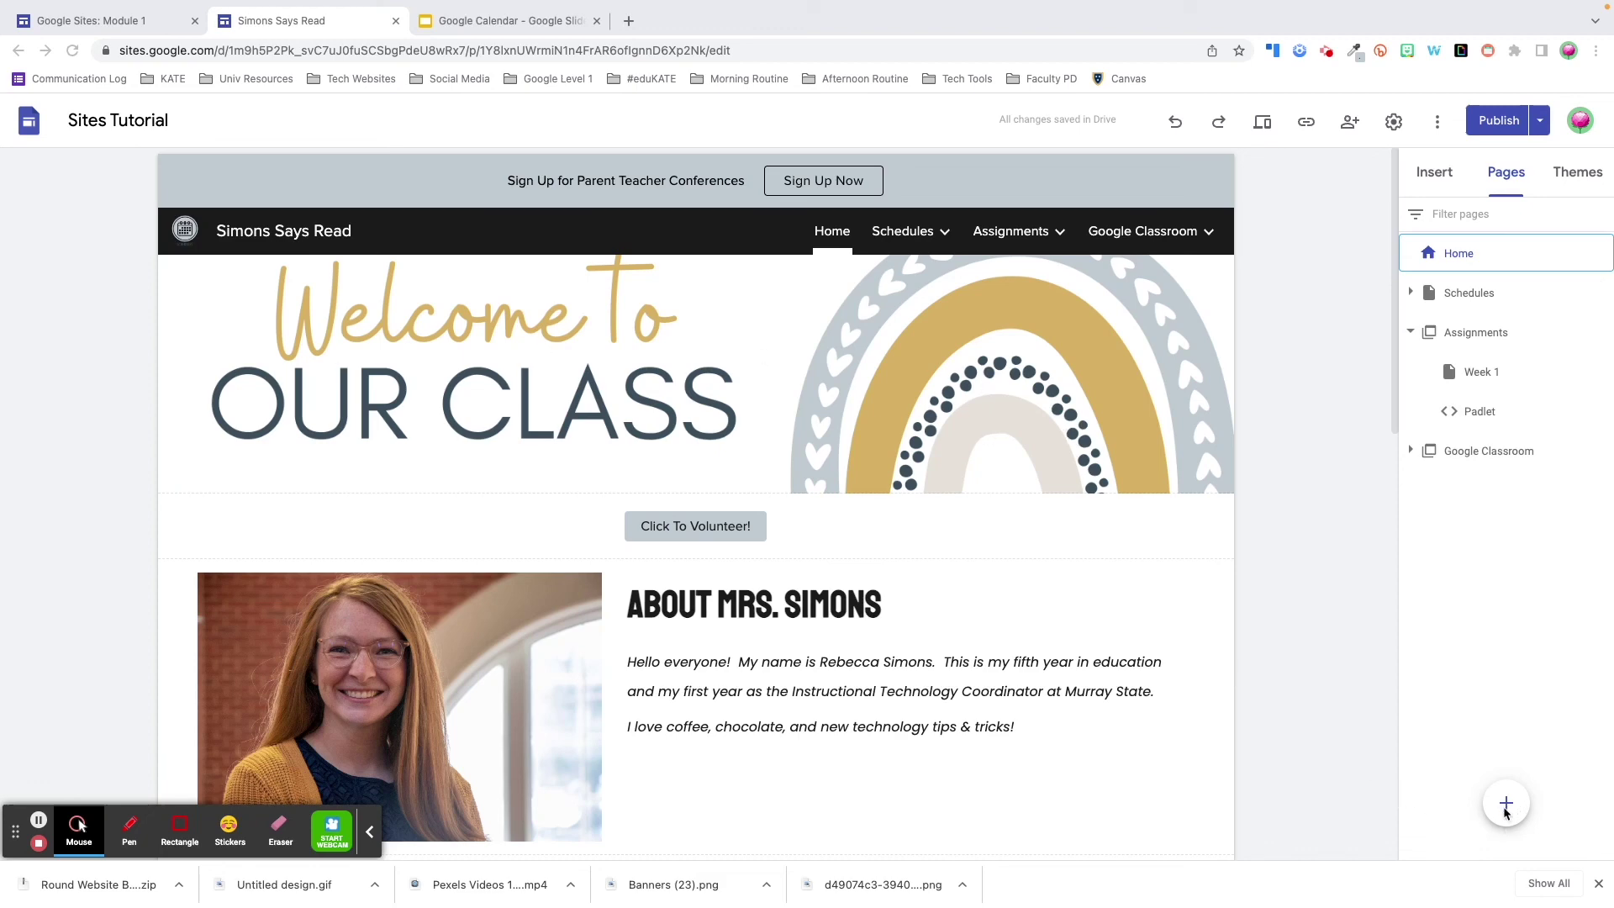
- Add a new top-level page named 'Test 1'
{"action": "mouse_move", "coordinate": [1507, 810]}
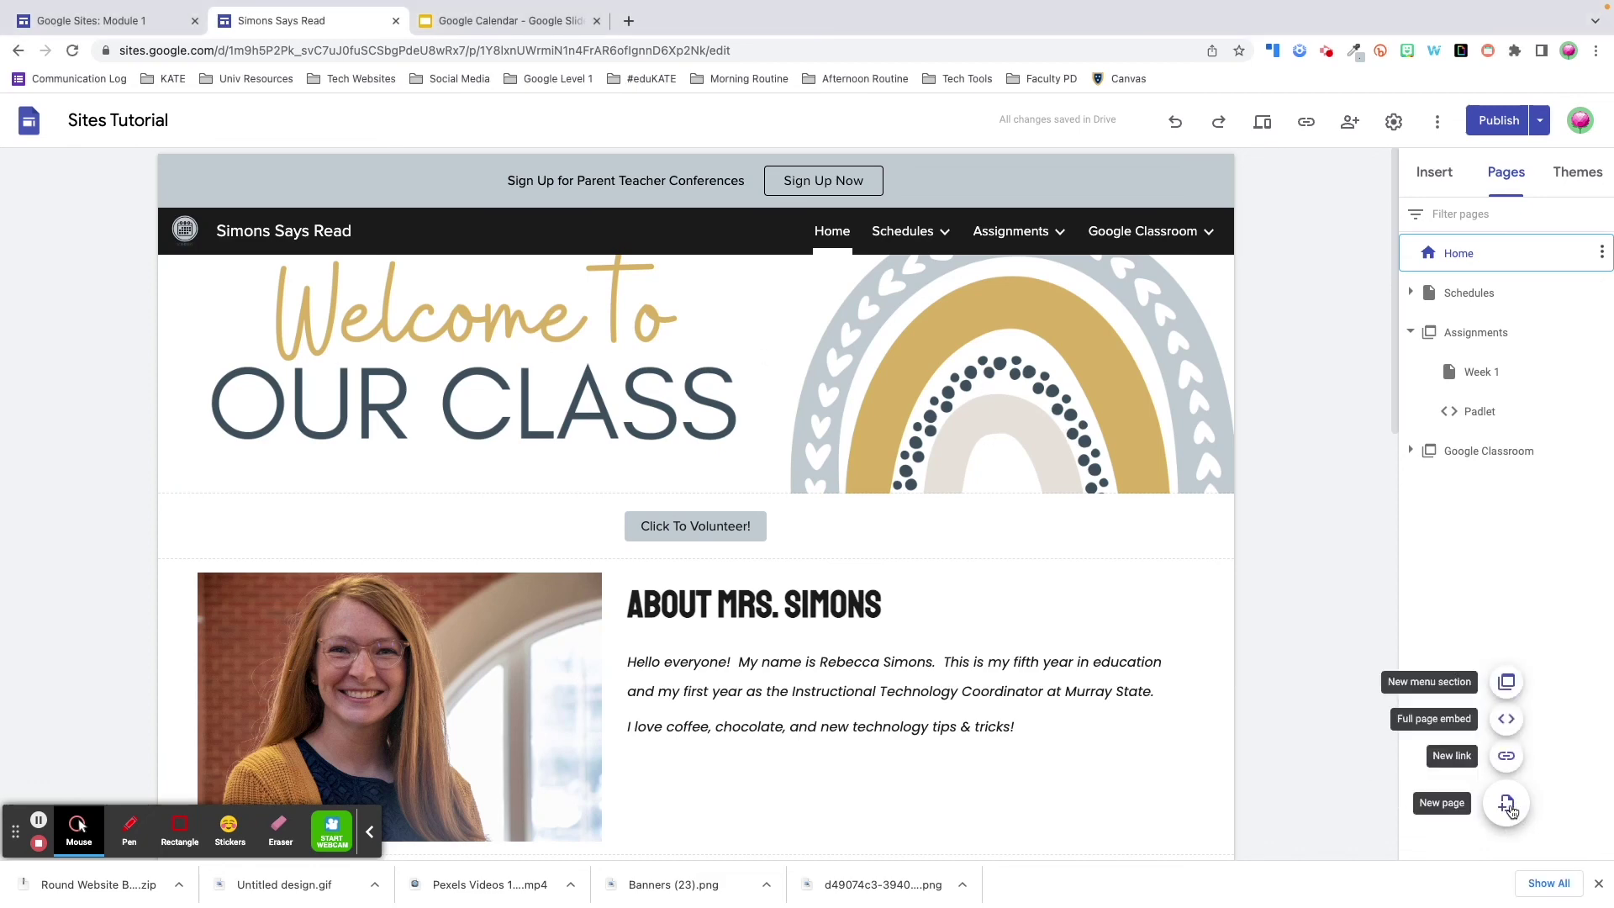
{"action": "left_click", "coordinate": [1507, 809]}
{"action": "type", "text": "Test 1"}
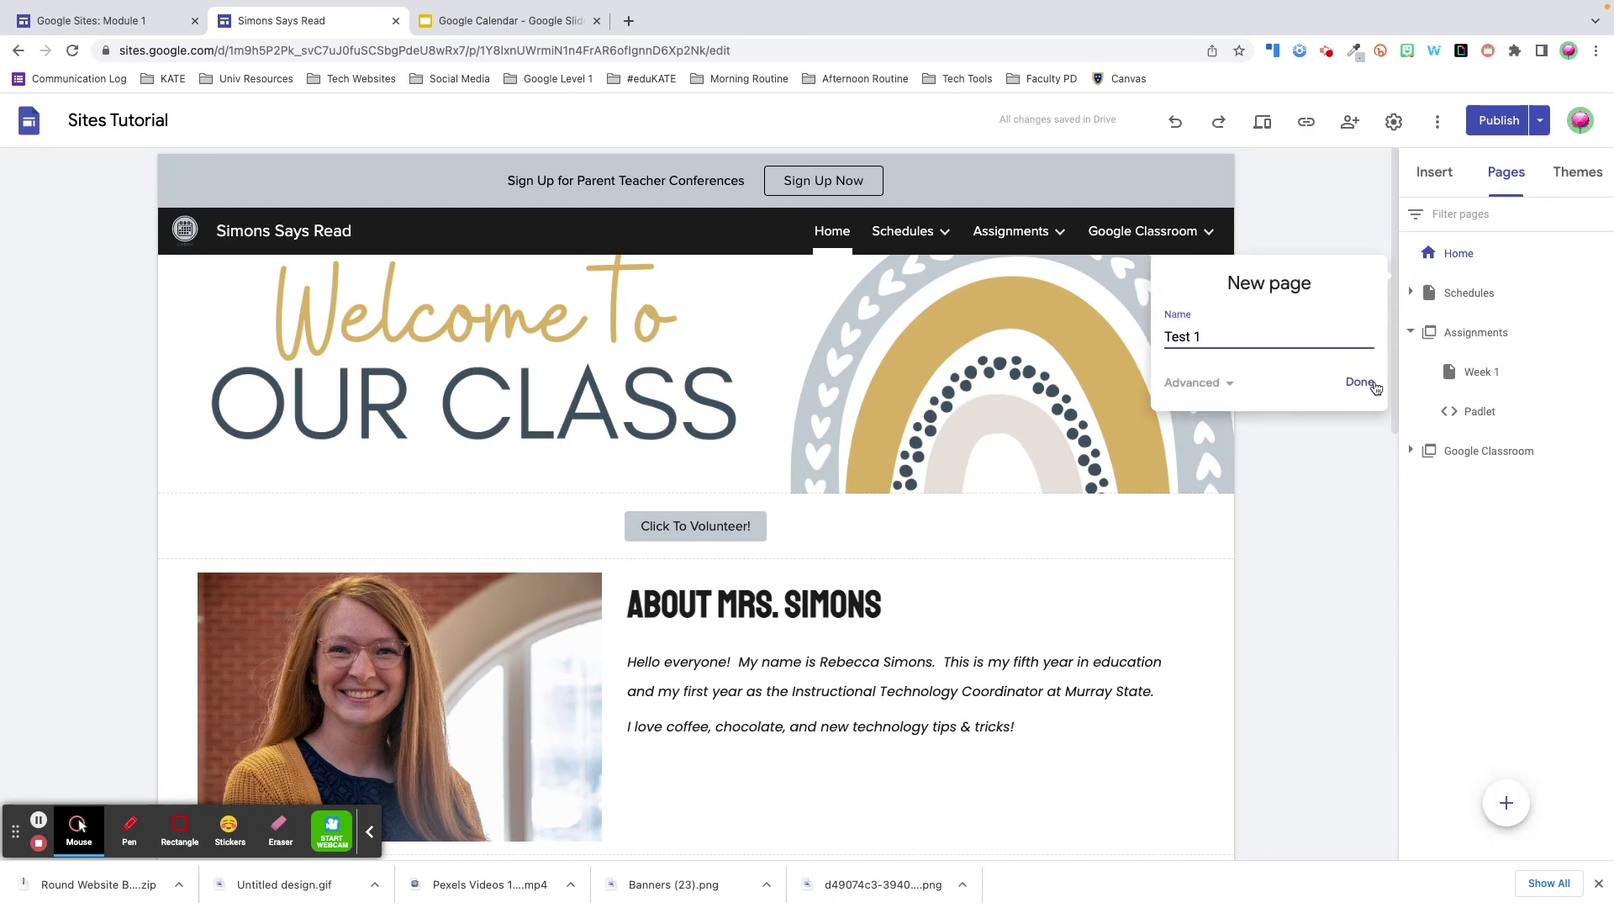
{"action": "left_click", "coordinate": [1360, 382]}
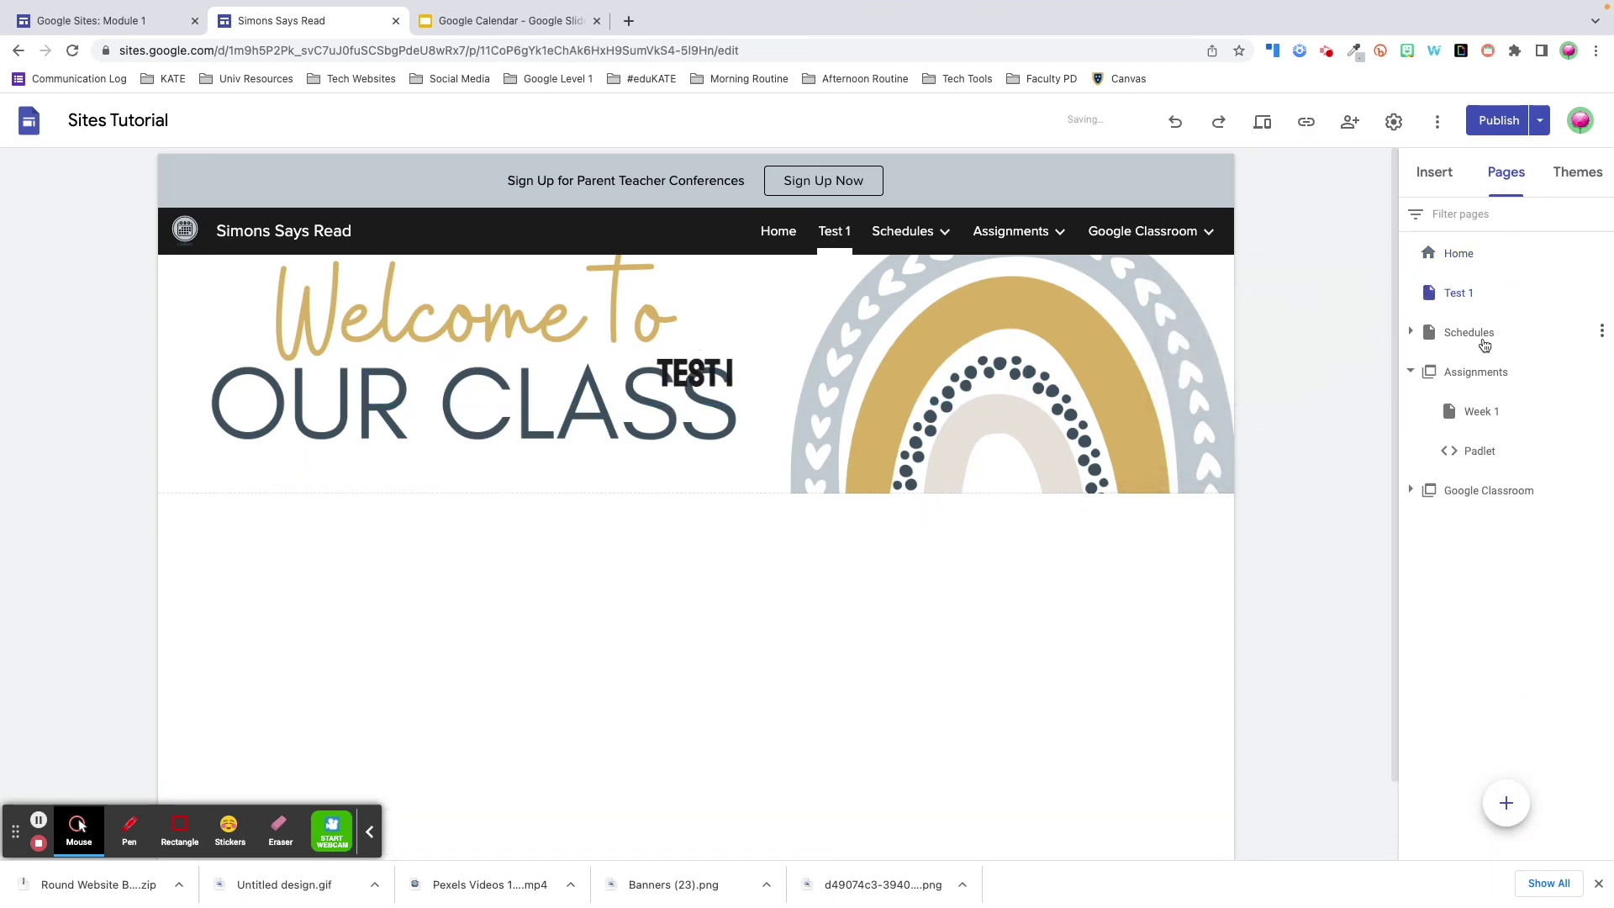
- Create a 'Test 2' subpage under Week 1
{"action": "left_click", "coordinate": [1483, 415]}
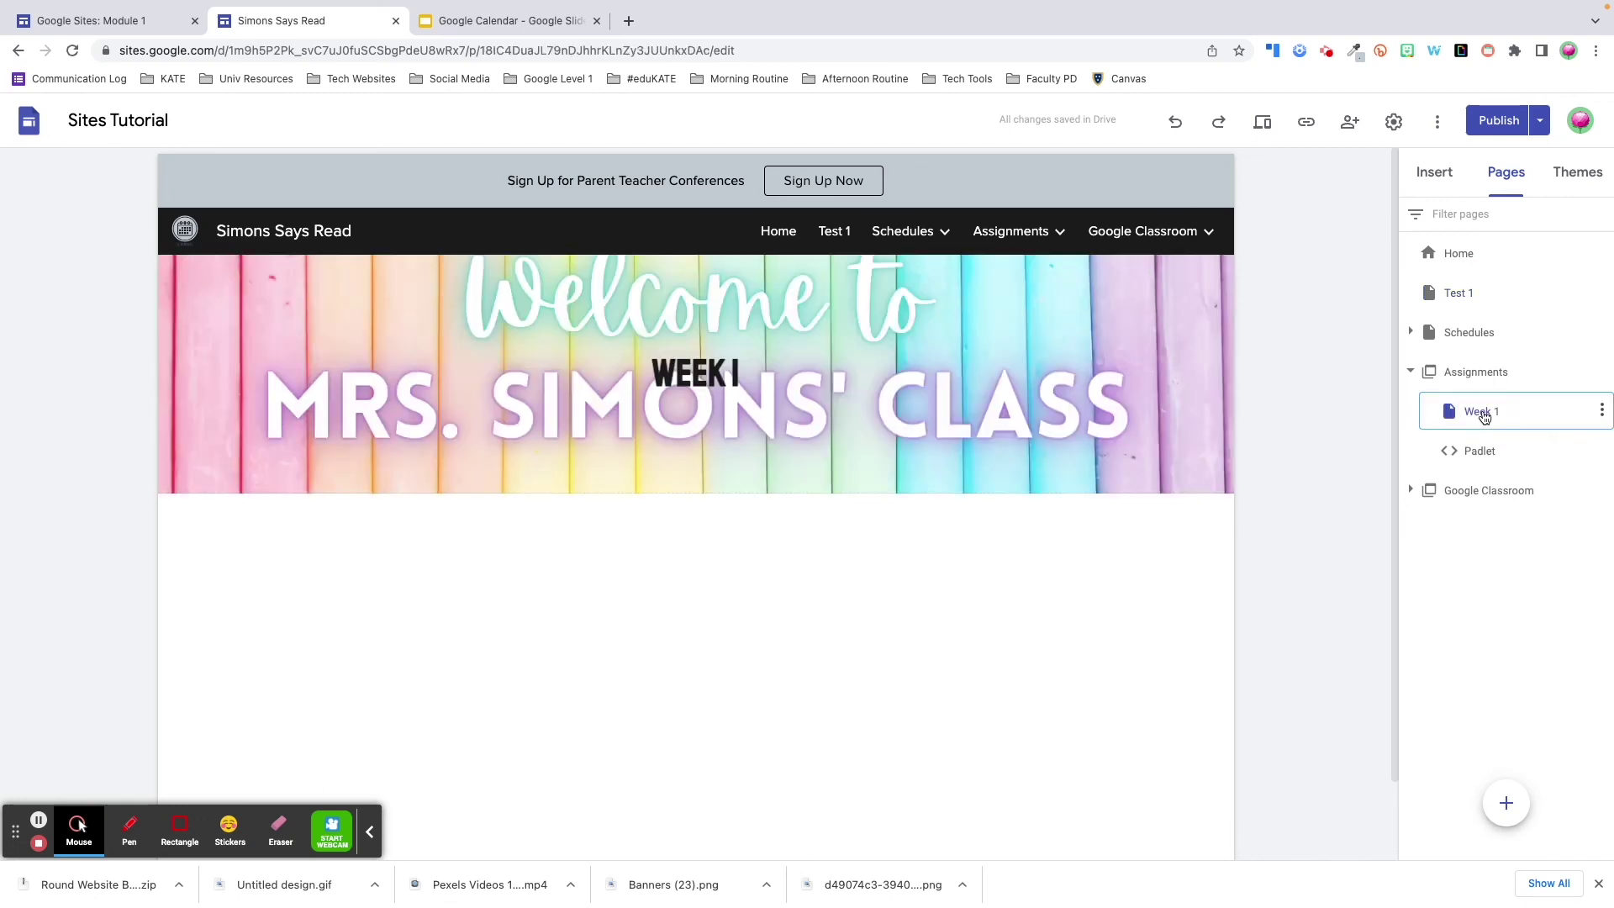
{"action": "left_click", "coordinate": [1508, 808]}
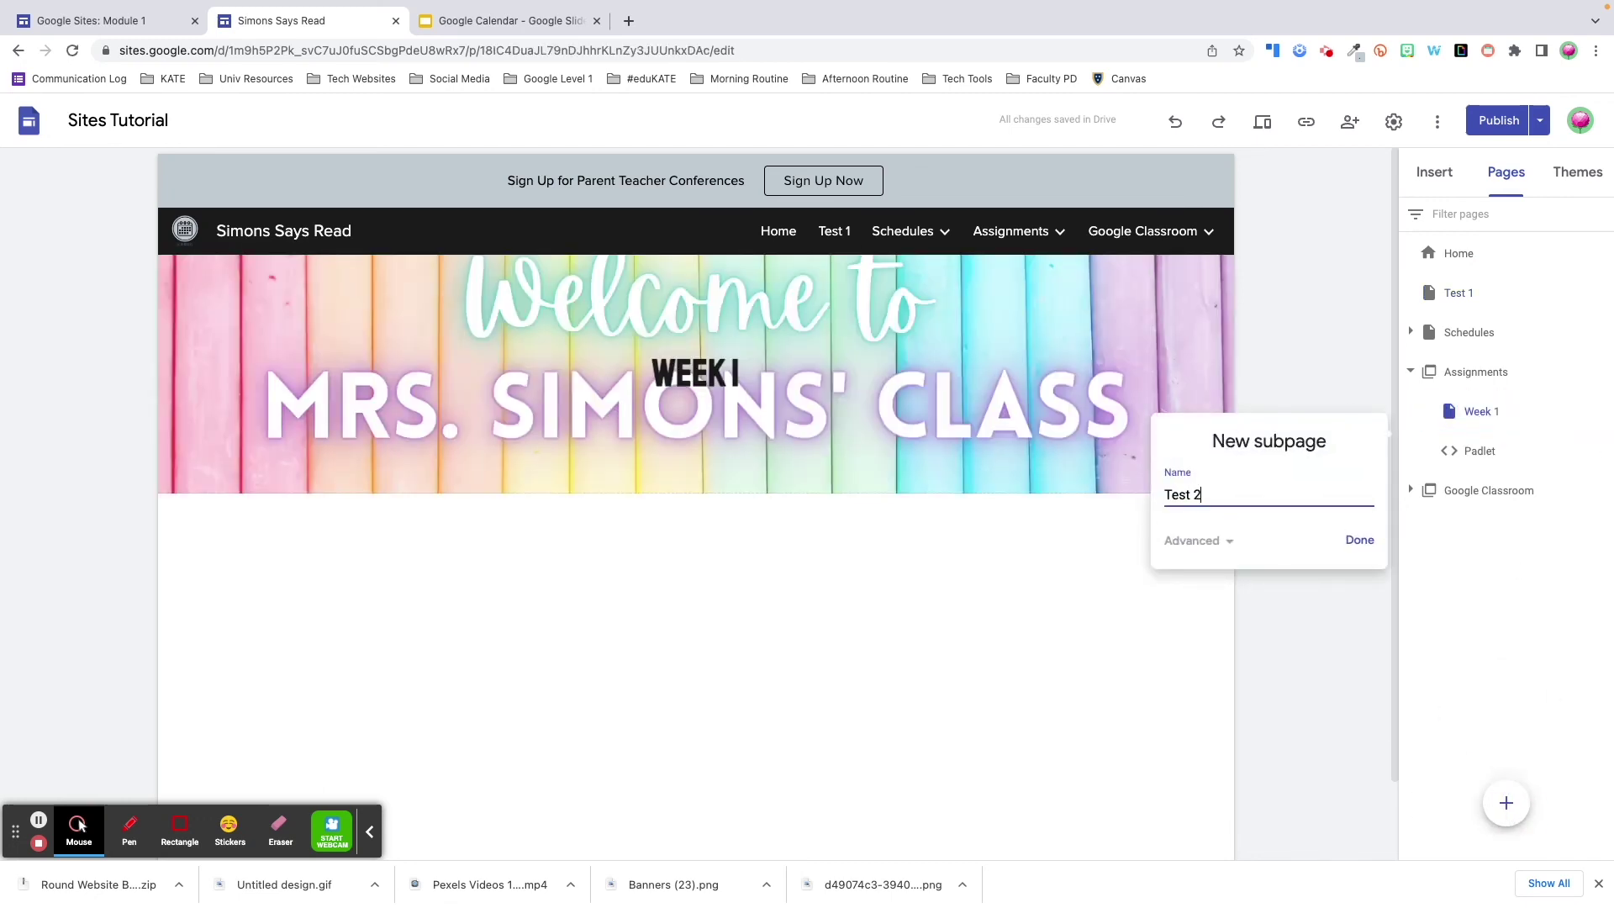
{"action": "key", "text": "Return"}
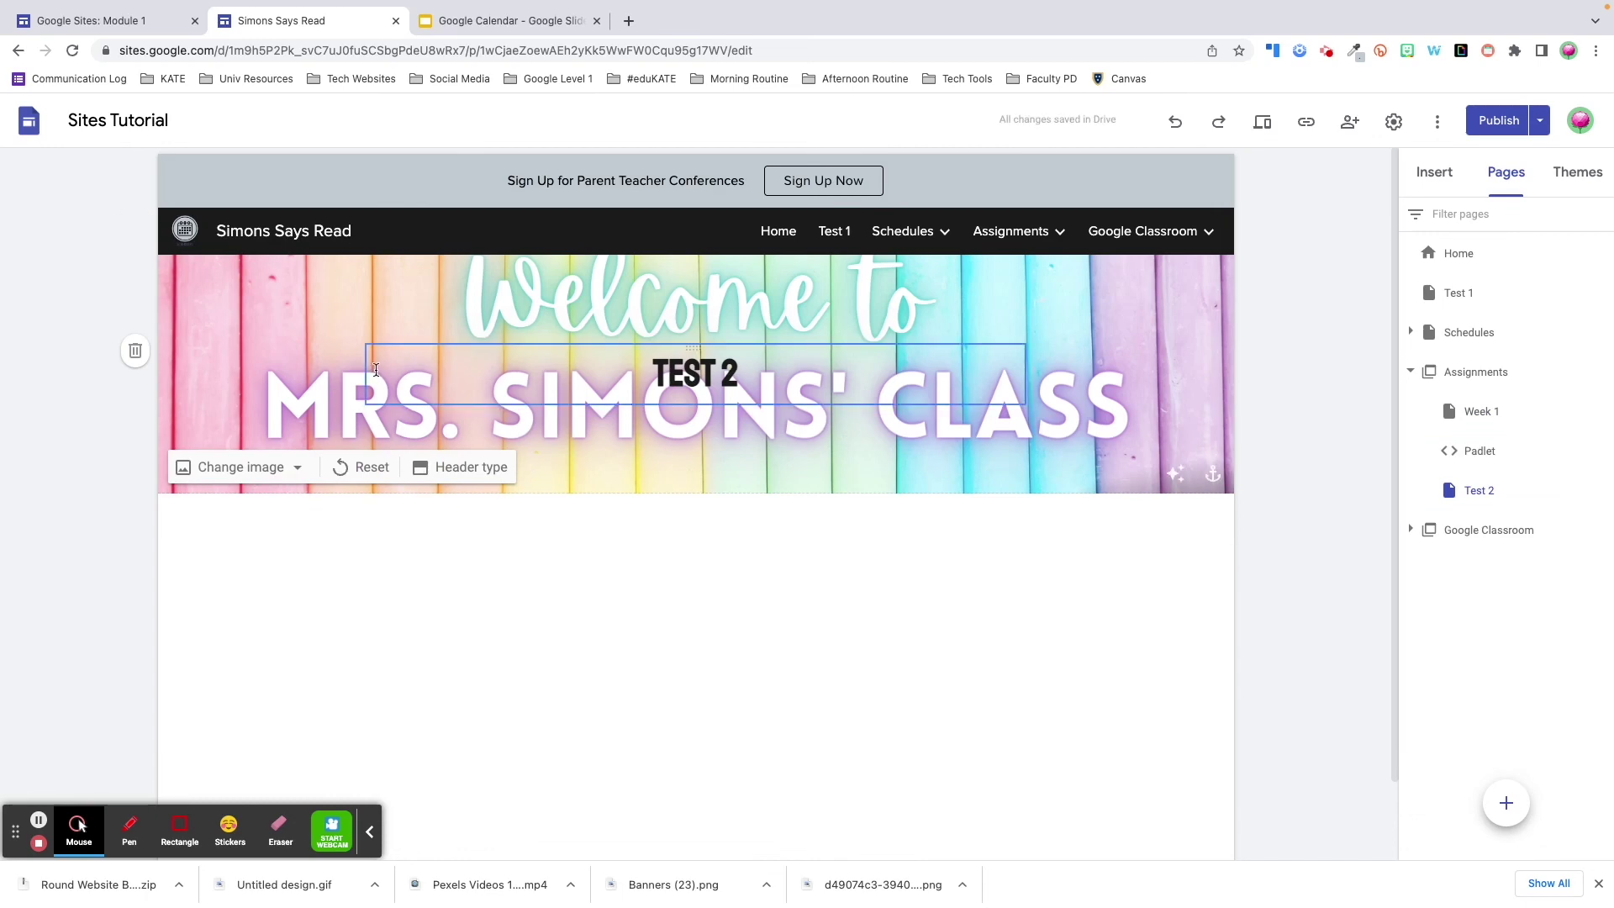